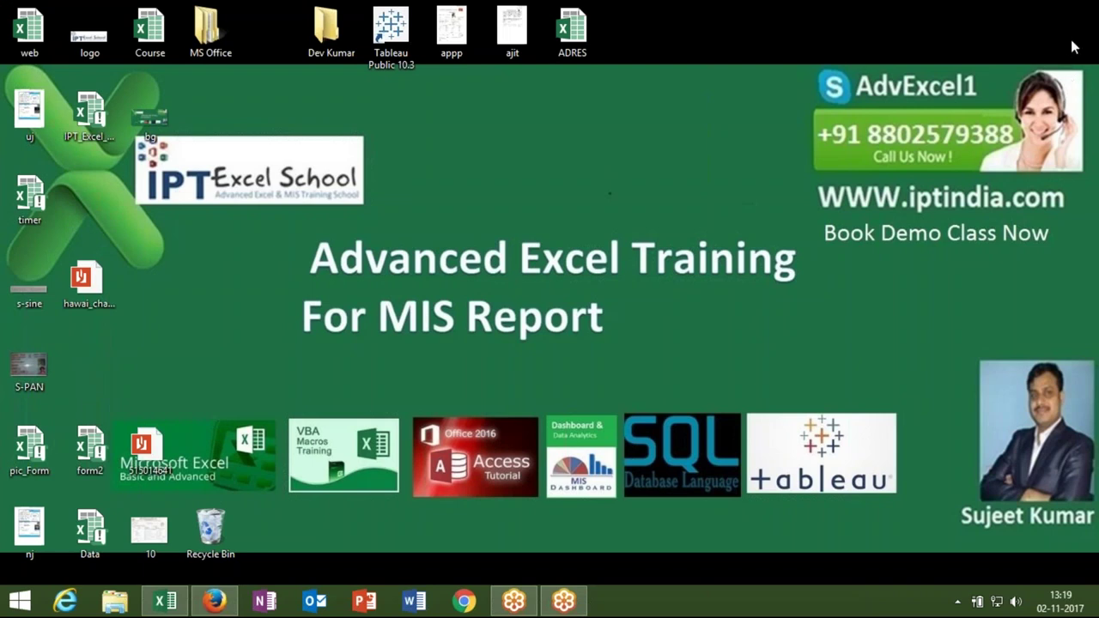
Step: Bring the Book1 Excel workbook to the front from the taskbar
{"action": "left_click", "coordinate": [156, 606]}
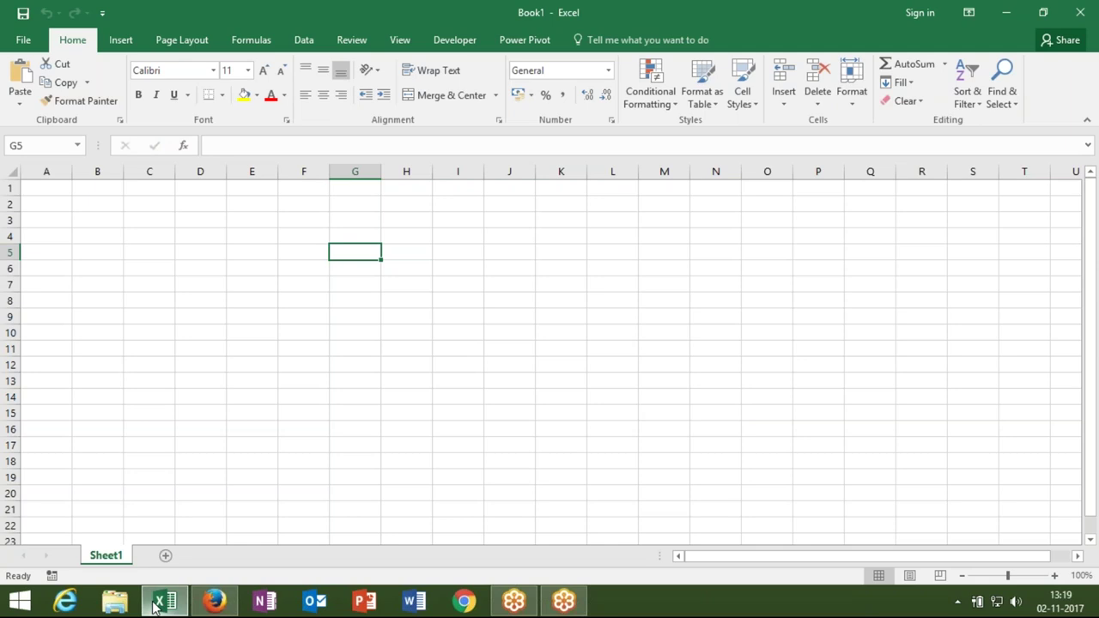
Step: Enter 20 in A3 and 30 in A4
{"action": "left_click", "coordinate": [64, 218]}
{"action": "type", "text": "20"}
{"action": "key", "text": "Return"}
{"action": "type", "text": "30"}
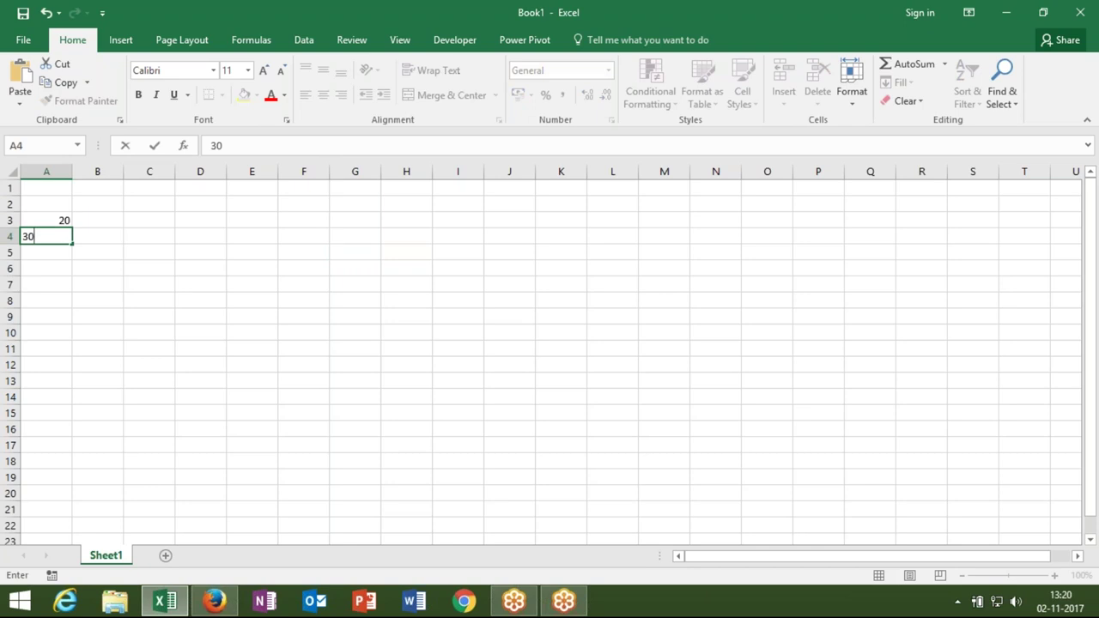
{"action": "key", "text": "Return"}
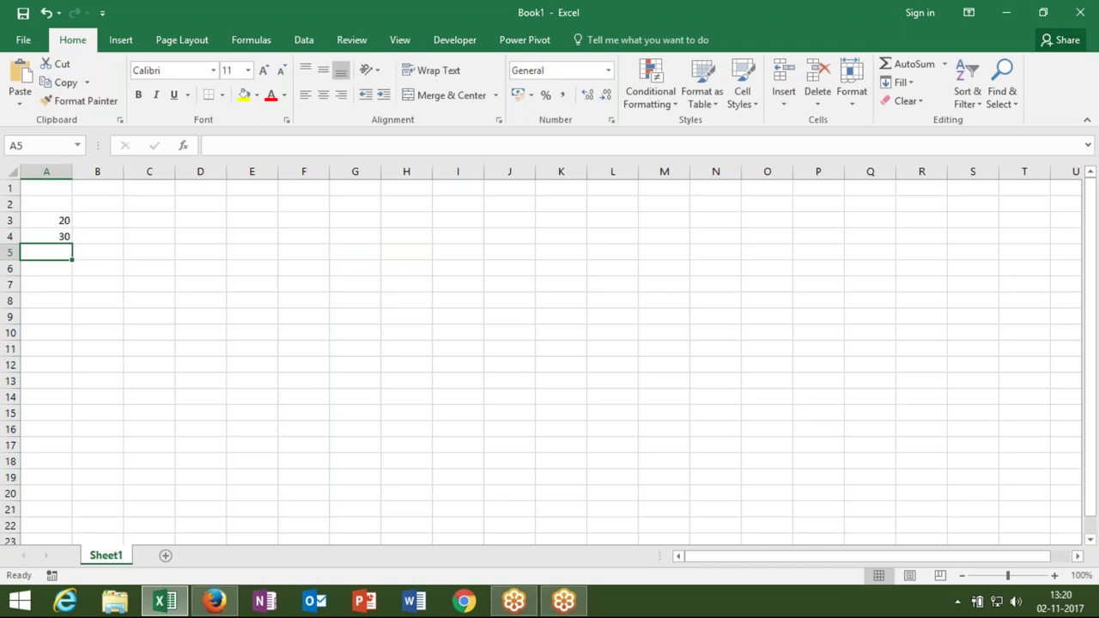
Step: Total A3:A4 in A5 with =SUM(A3:A4), giving 50
{"action": "type", "text": "=SUM"}
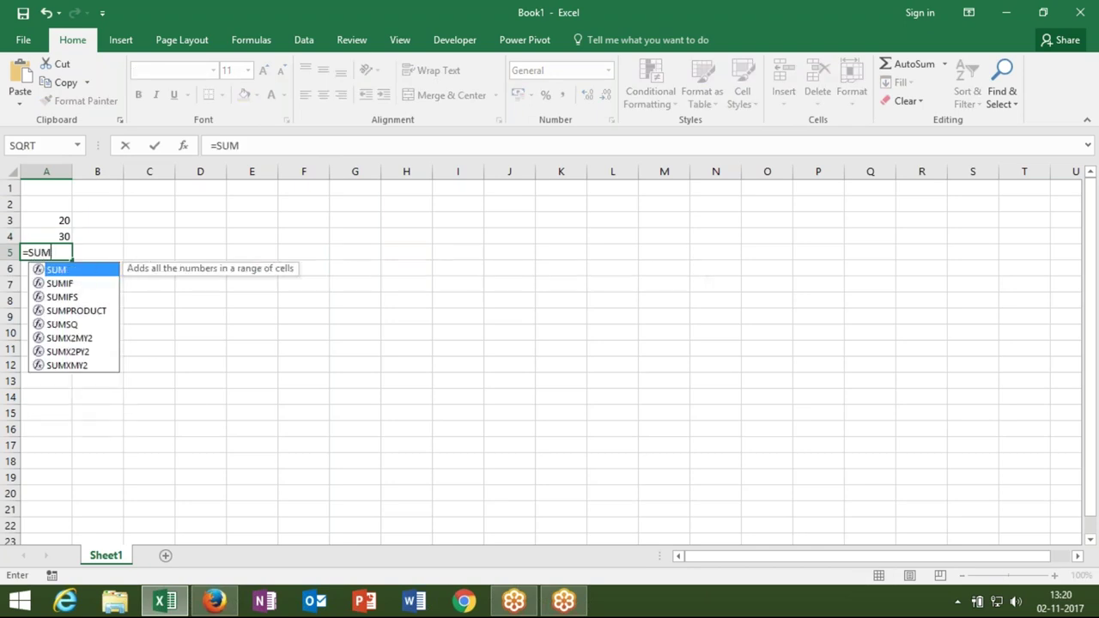
{"action": "type", "text": "("}
{"action": "key", "text": "Up"}
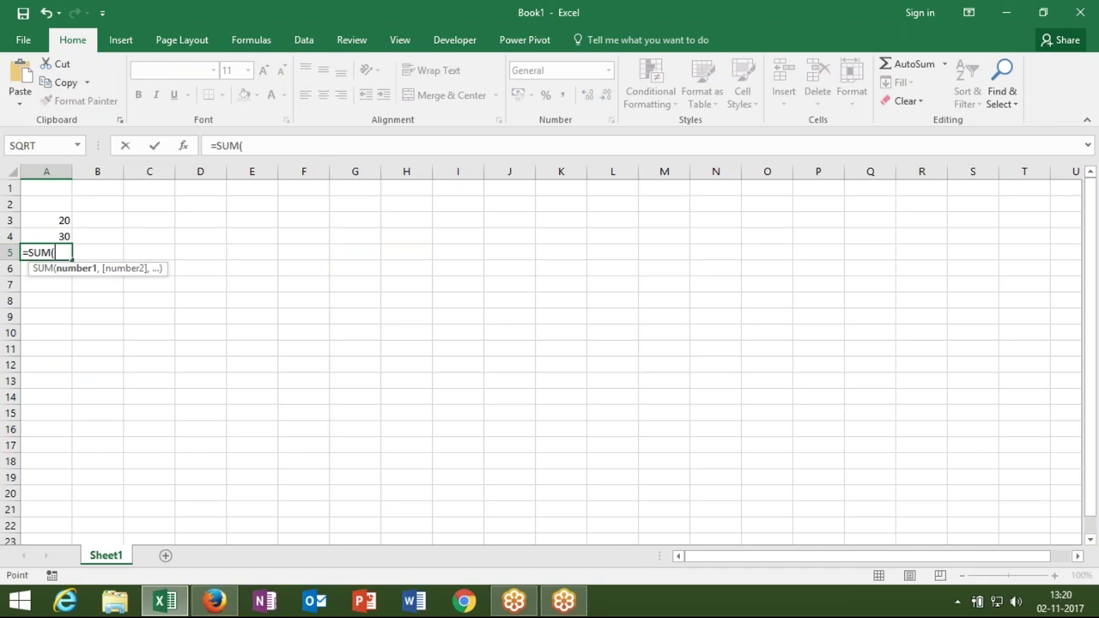
{"action": "key", "text": "shift+Up"}
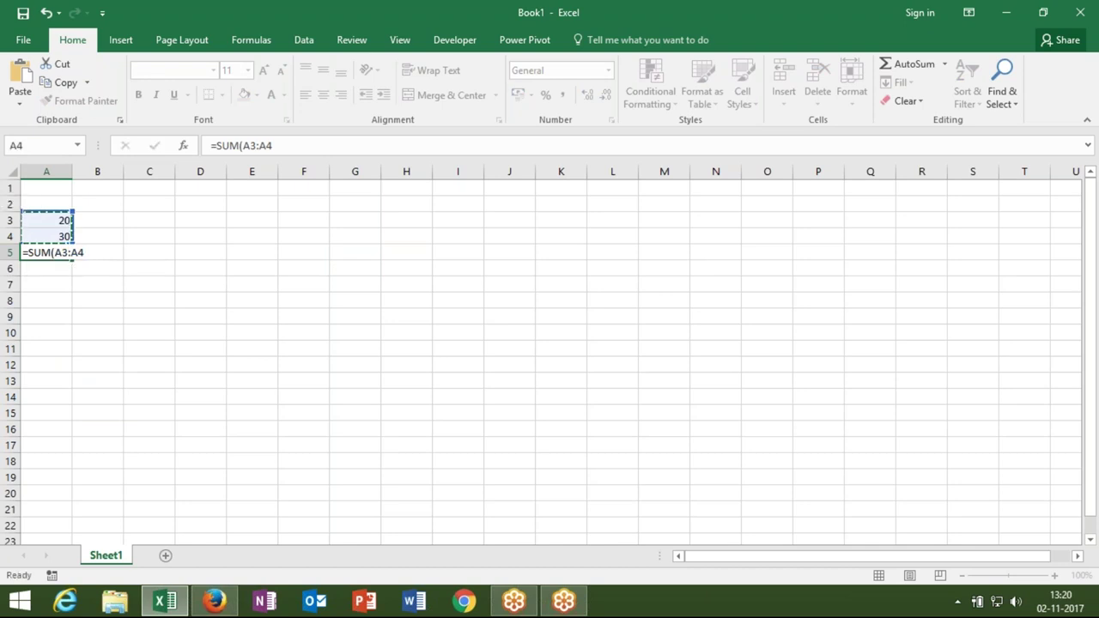
{"action": "key", "text": "ctrl+Return"}
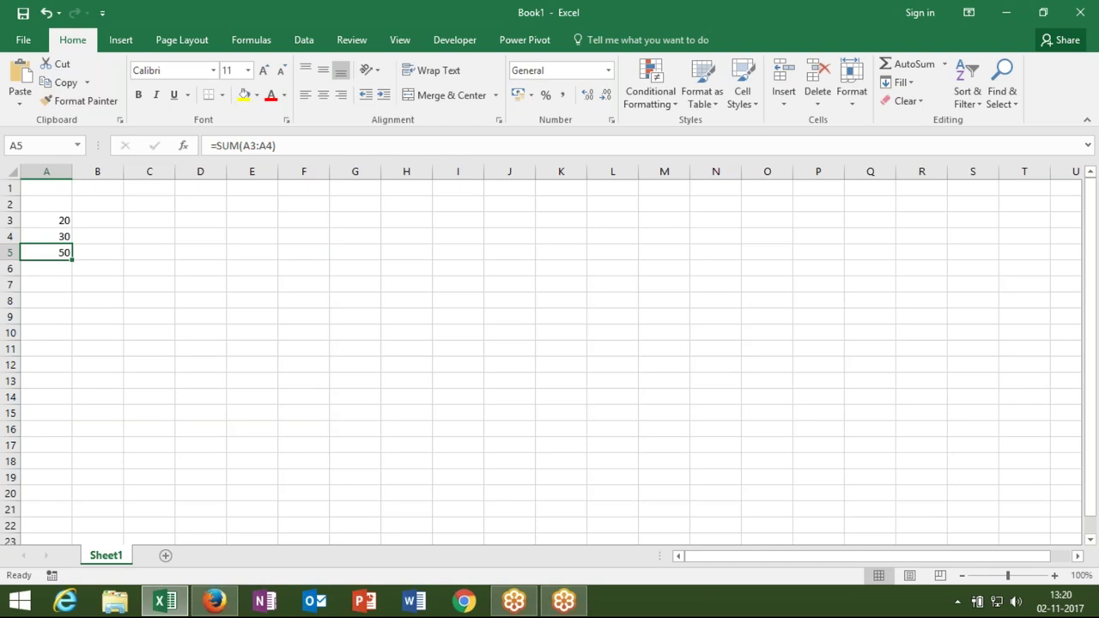
{"action": "key", "text": "Right"}
Step: In B5, add A3 and A4 with =A3+A4, which also returns 50
{"action": "type", "text": "="}
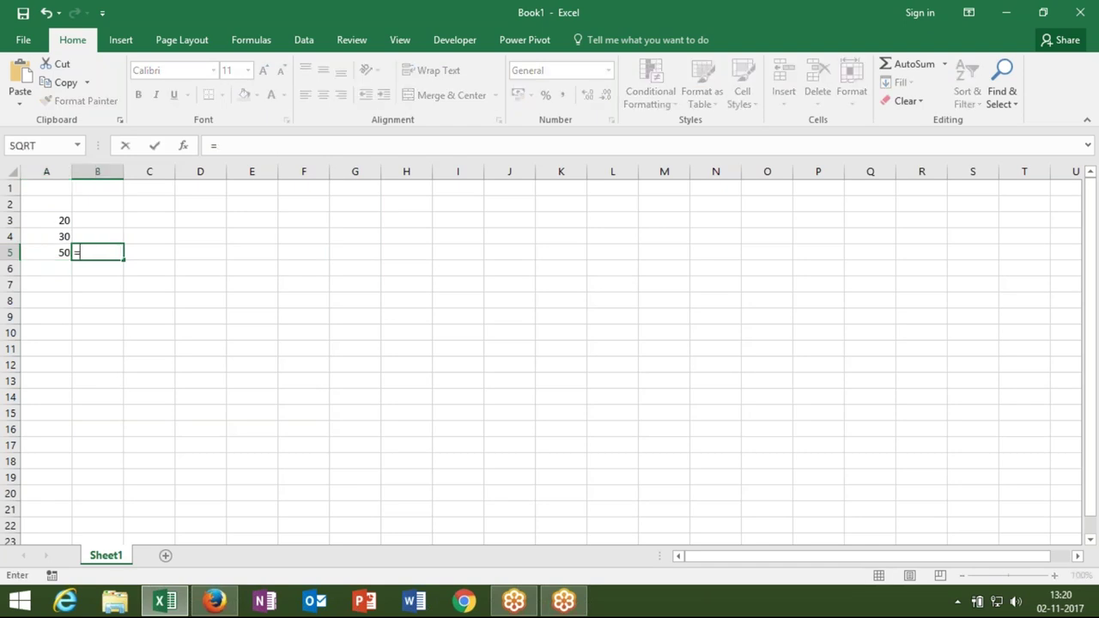
{"action": "left_click", "coordinate": [60, 217]}
{"action": "type", "text": "+"}
{"action": "left_click", "coordinate": [60, 234]}
{"action": "key", "text": "Return"}
{"action": "key", "text": "Up"}
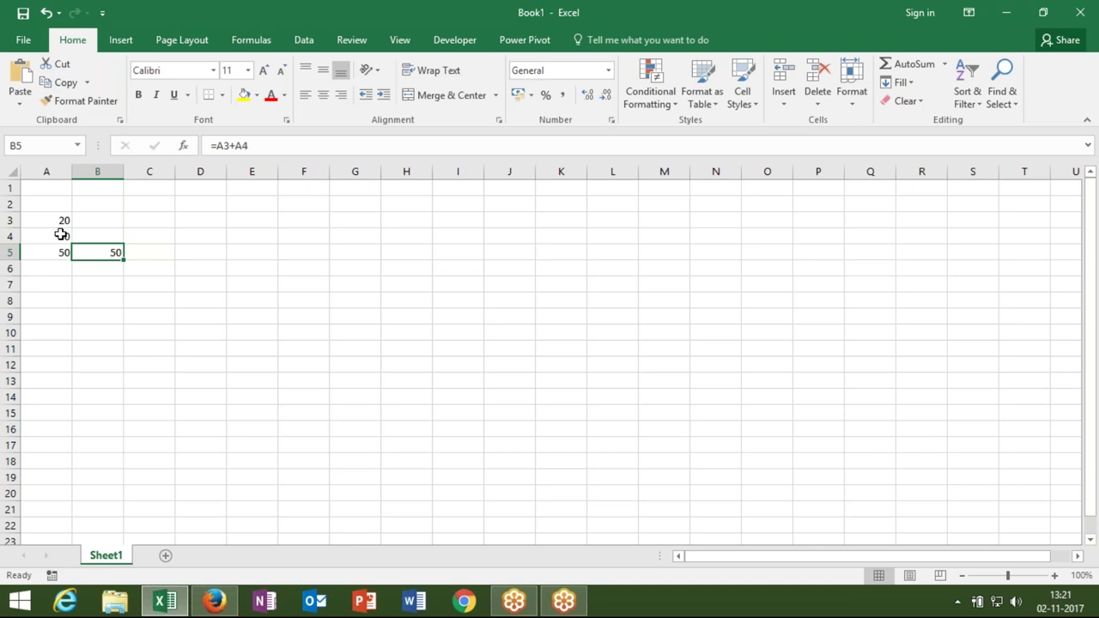
{"action": "left_click", "coordinate": [56, 249]}
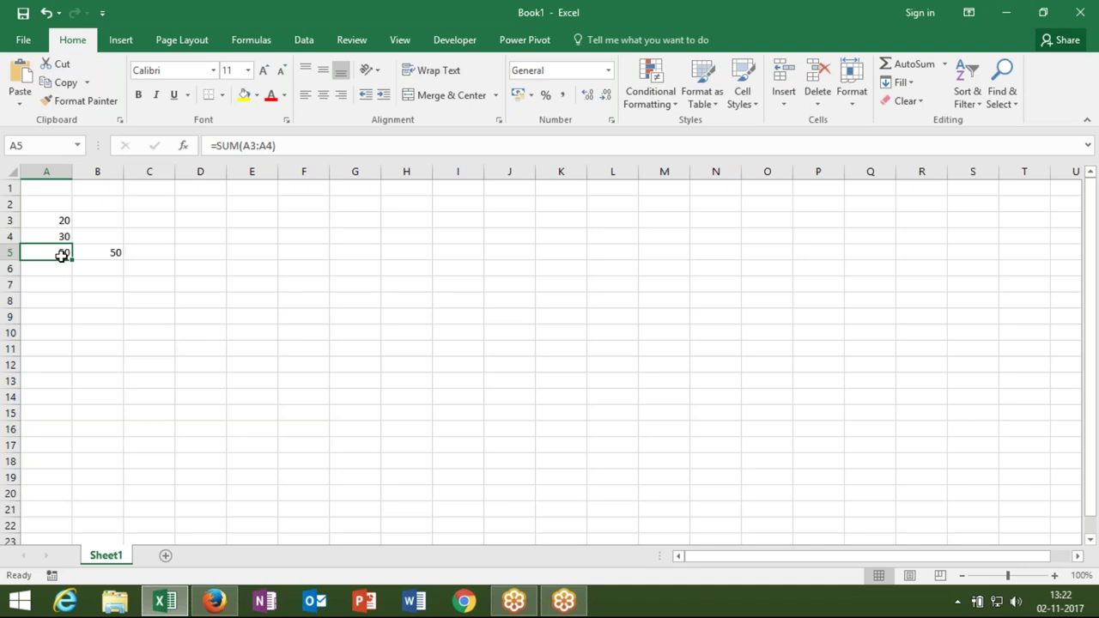
{"action": "key", "text": "Right"}
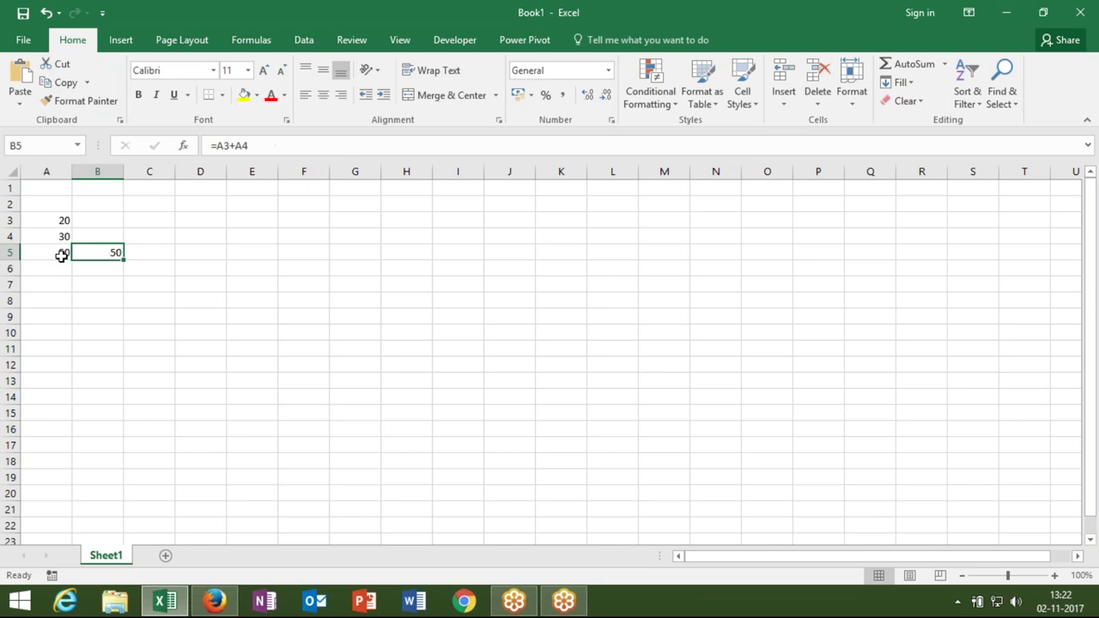
Step: List the operator symbols +, -, /, * and ^ in cells E1 through E5
{"action": "left_click", "coordinate": [273, 191]}
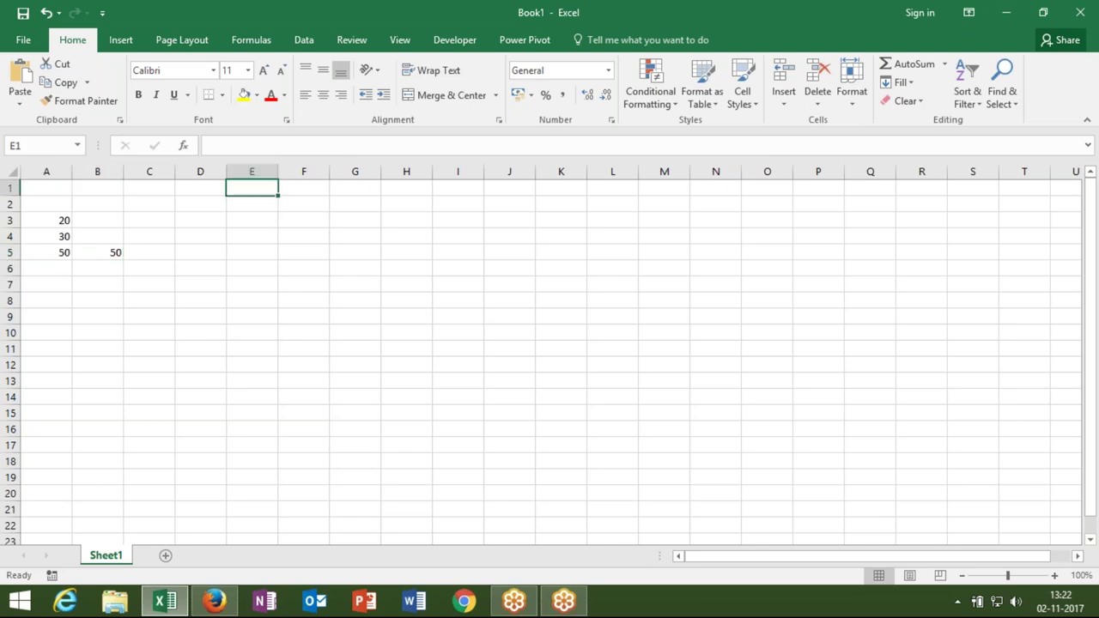
{"action": "type", "text": "+"}
{"action": "key", "text": "Return"}
{"action": "type", "text": "-"}
{"action": "key", "text": "Return"}
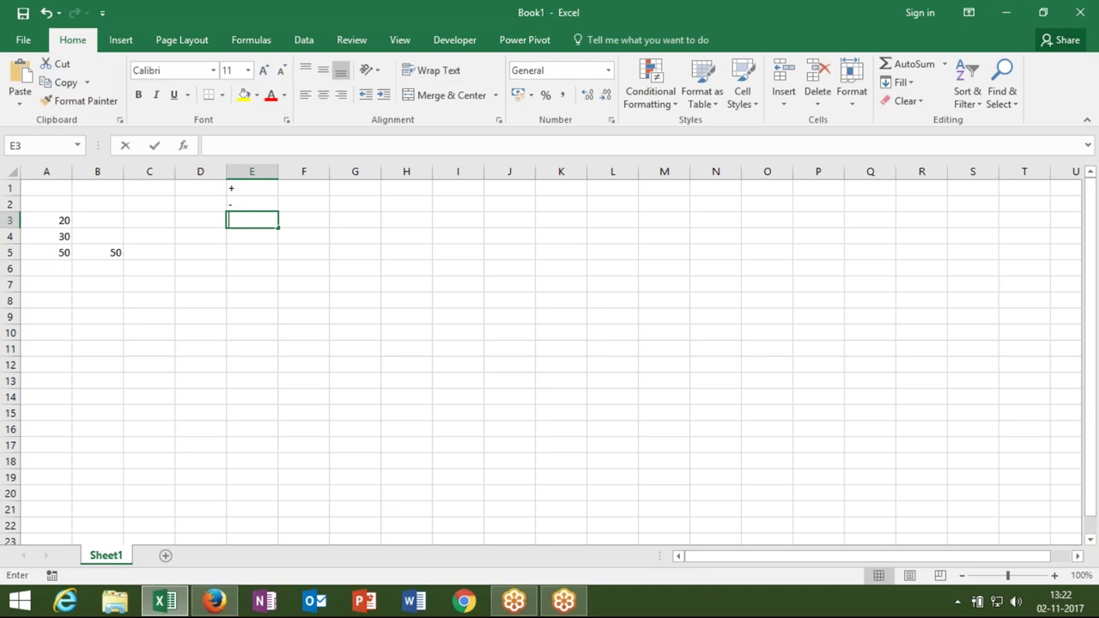
{"action": "type", "text": "'/"}
{"action": "key", "text": "Return"}
{"action": "type", "text": "*"}
{"action": "key", "text": "Return"}
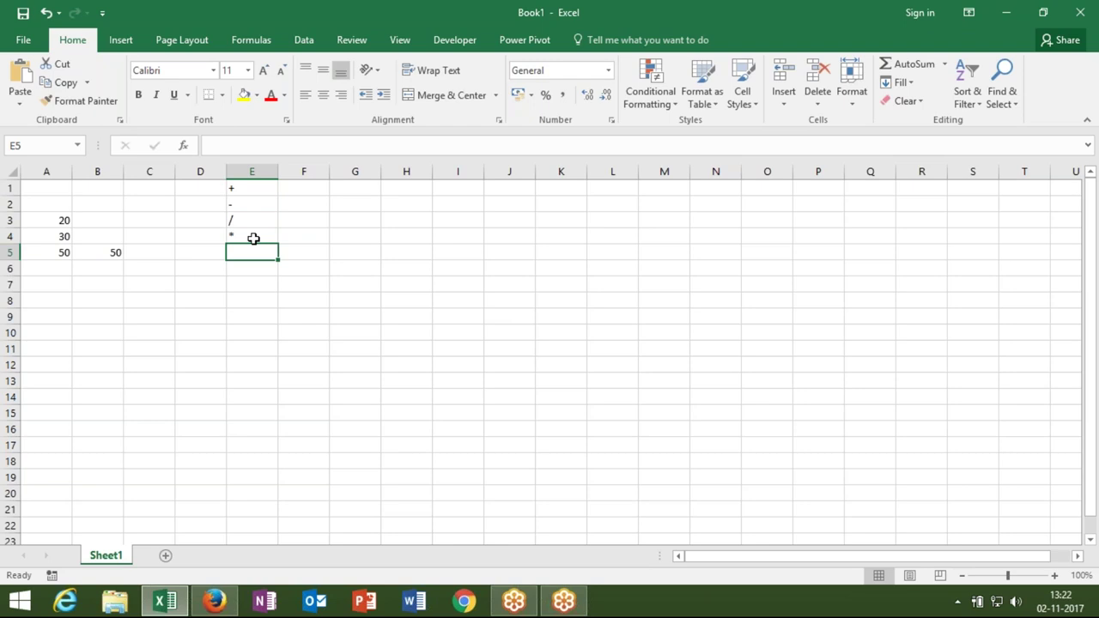
{"action": "type", "text": "^"}
{"action": "key", "text": "Return"}
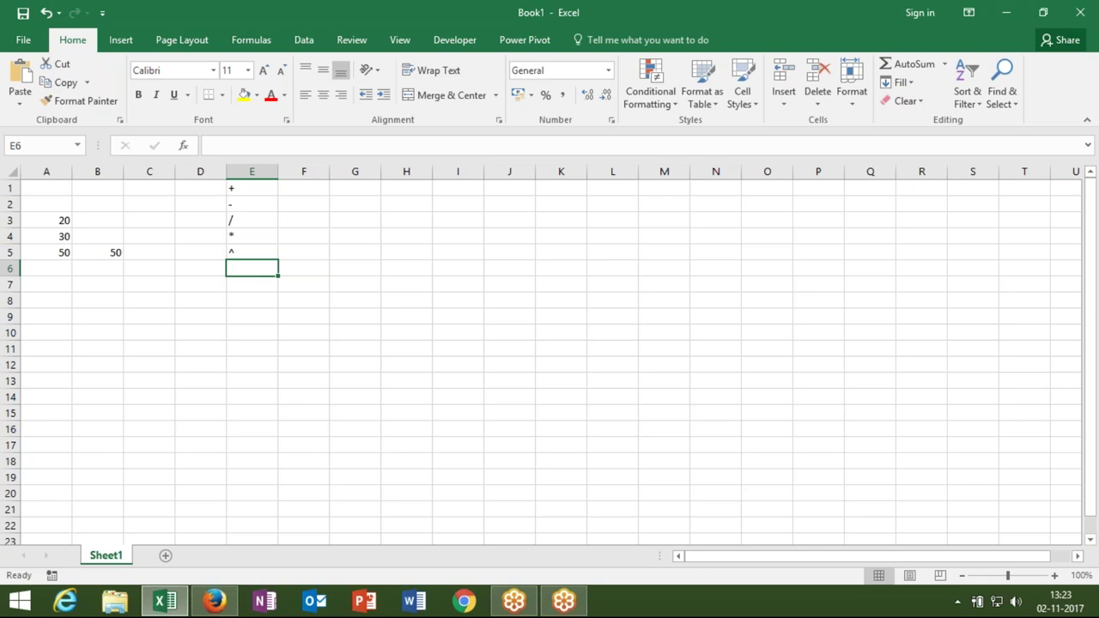
Step: Type the headings Q1 and Q2 in B8 and C8
{"action": "left_click", "coordinate": [106, 302]}
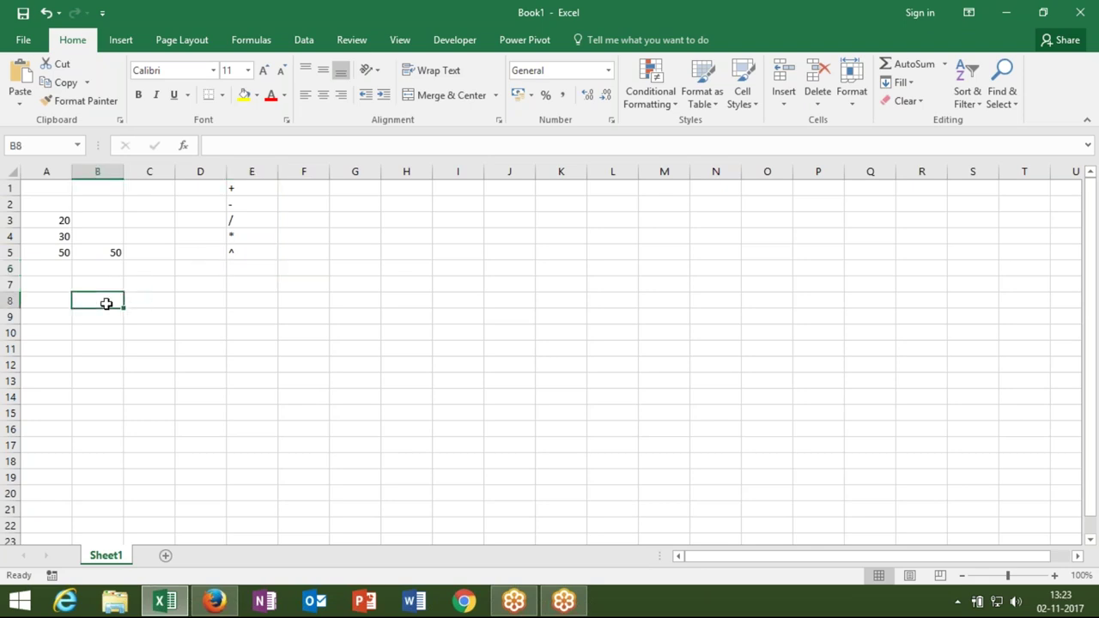
{"action": "type", "text": "7"}
{"action": "key", "text": "BackSpace"}
{"action": "type", "text": "q"}
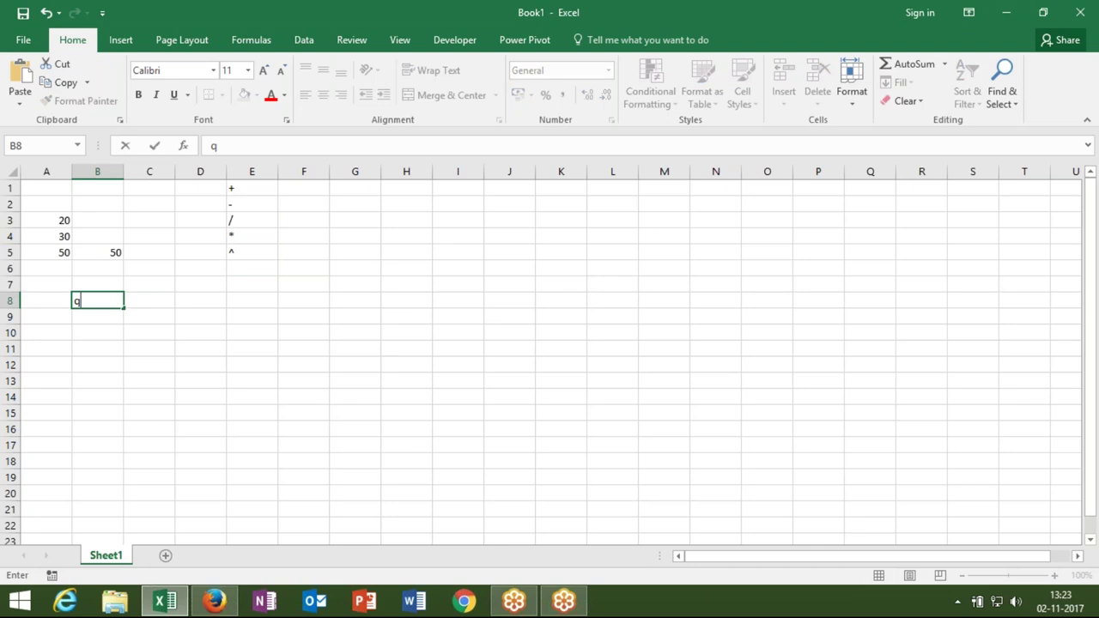
{"action": "key", "text": "BackSpace"}
{"action": "type", "text": "Q1"}
{"action": "key", "text": "Tab"}
{"action": "type", "text": "Q2"}
{"action": "key", "text": "Return"}
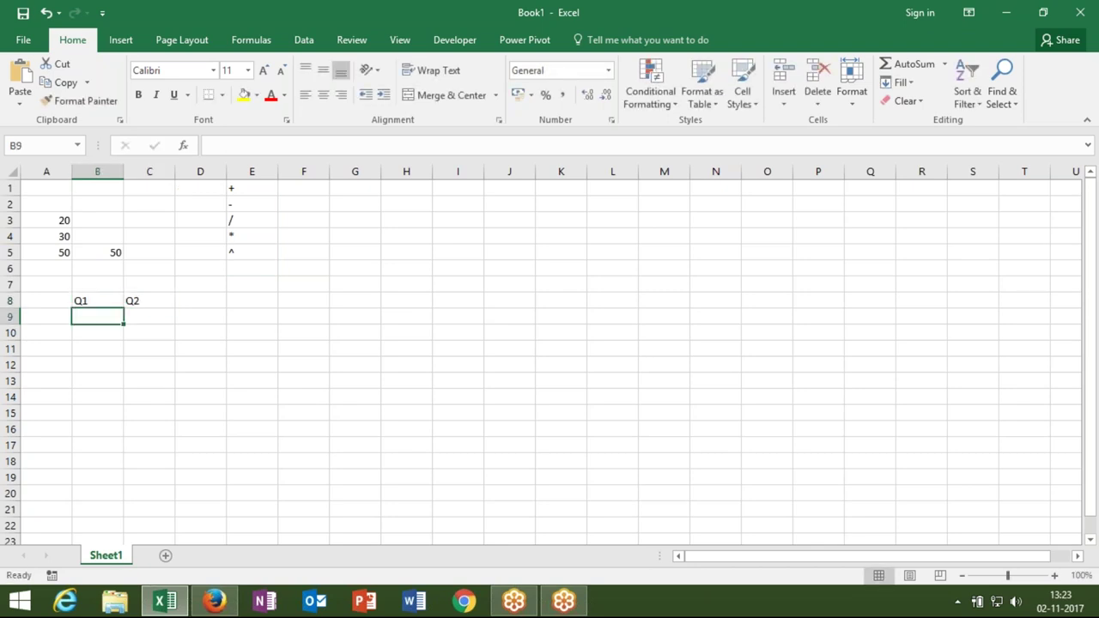
Step: Enter 50 and 55 under Q1 and Q2, and add a GR heading in D8
{"action": "type", "text": "50"}
{"action": "key", "text": "Tab"}
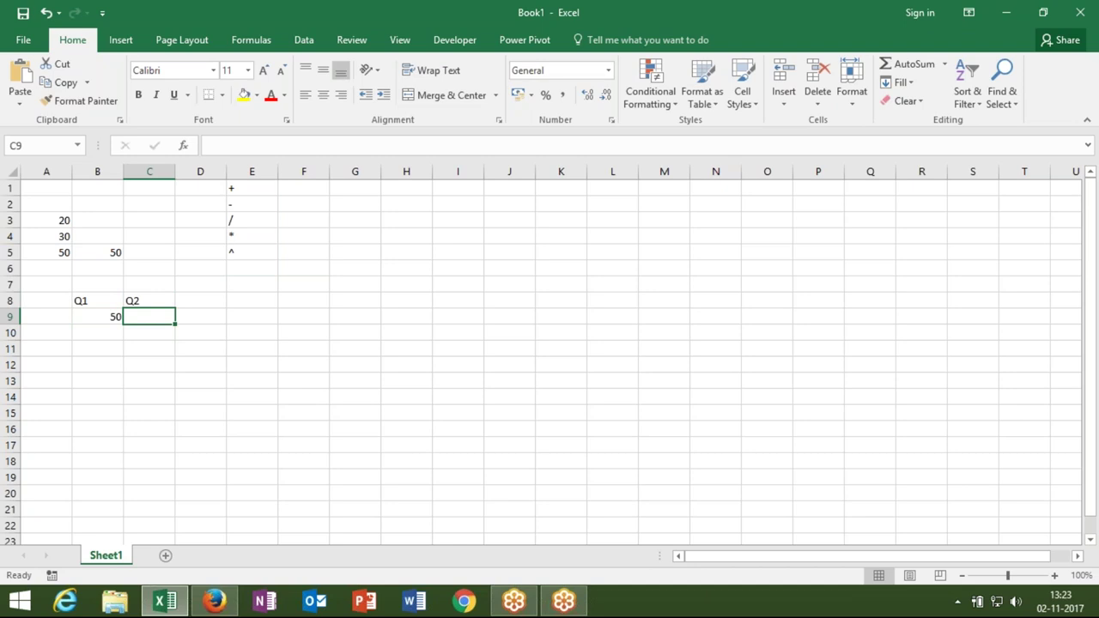
{"action": "type", "text": "5"}
{"action": "key", "text": "BackSpace"}
{"action": "type", "text": "55"}
{"action": "key", "text": "Tab"}
{"action": "left_click", "coordinate": [200, 299]}
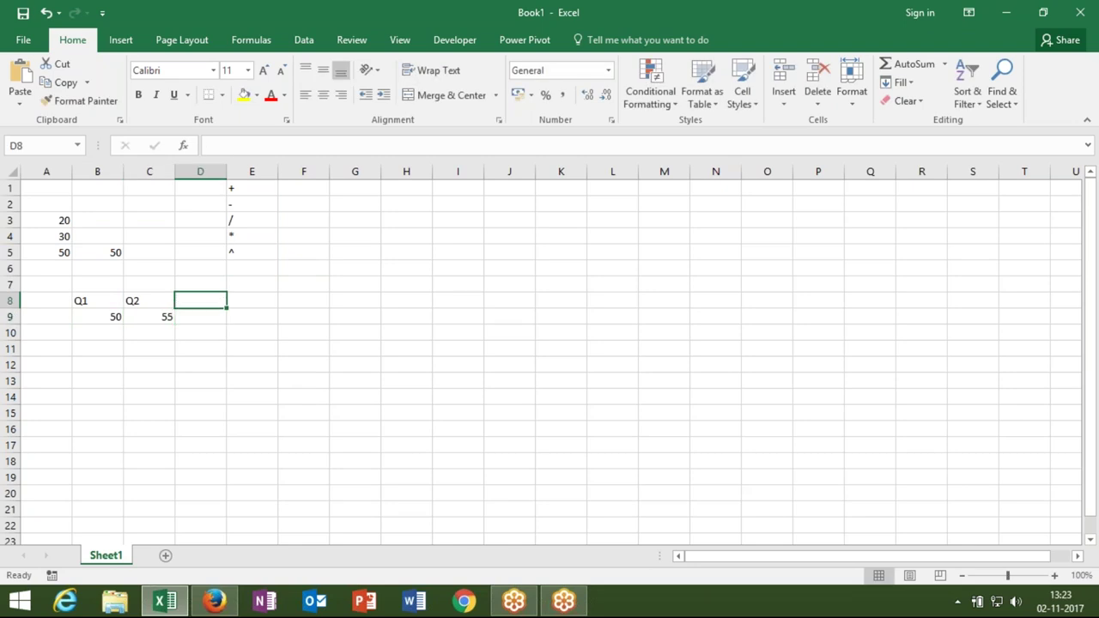
{"action": "type", "text": "GR"}
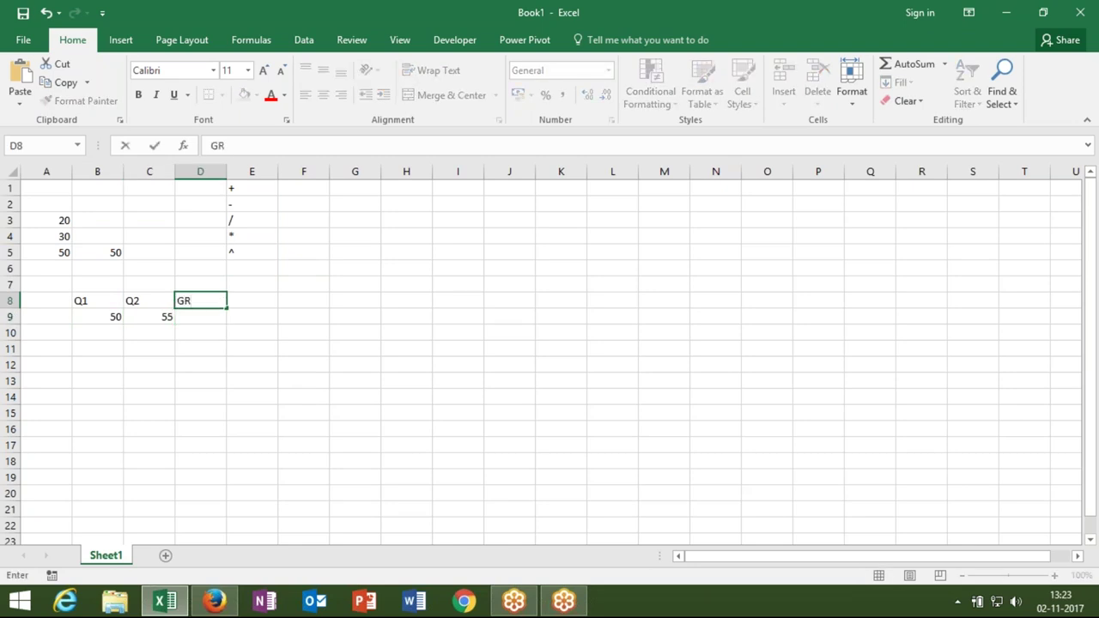
{"action": "key", "text": "Return"}
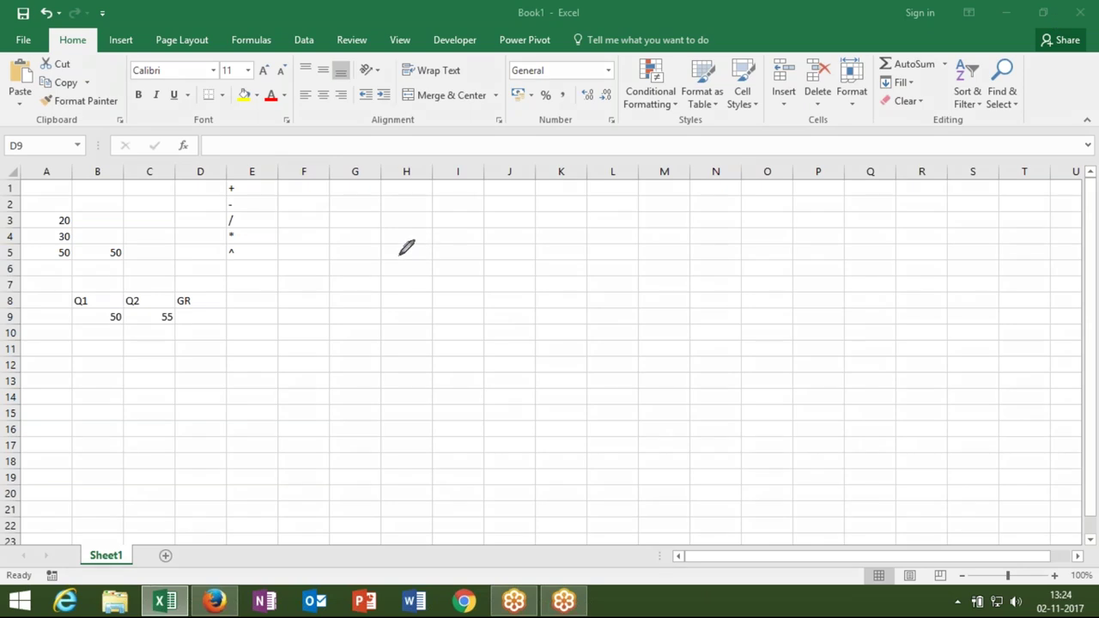
Step: Handwrite (Q2−Q1)/Q1 as a red-ink fraction beside the quarter table
{"action": "mouse_move", "coordinate": [401, 254]}
{"action": "left_mouse_down"}
{"action": "mouse_move", "coordinate": [408, 302]}
{"action": "mouse_move", "coordinate": [408, 230]}
{"action": "mouse_move", "coordinate": [450, 288]}
{"action": "left_mouse_up"}
{"action": "mouse_move", "coordinate": [468, 243]}
{"action": "left_mouse_down"}
{"action": "mouse_move", "coordinate": [457, 251]}
{"action": "mouse_move", "coordinate": [496, 289]}
{"action": "mouse_move", "coordinate": [520, 270]}
{"action": "left_mouse_up"}
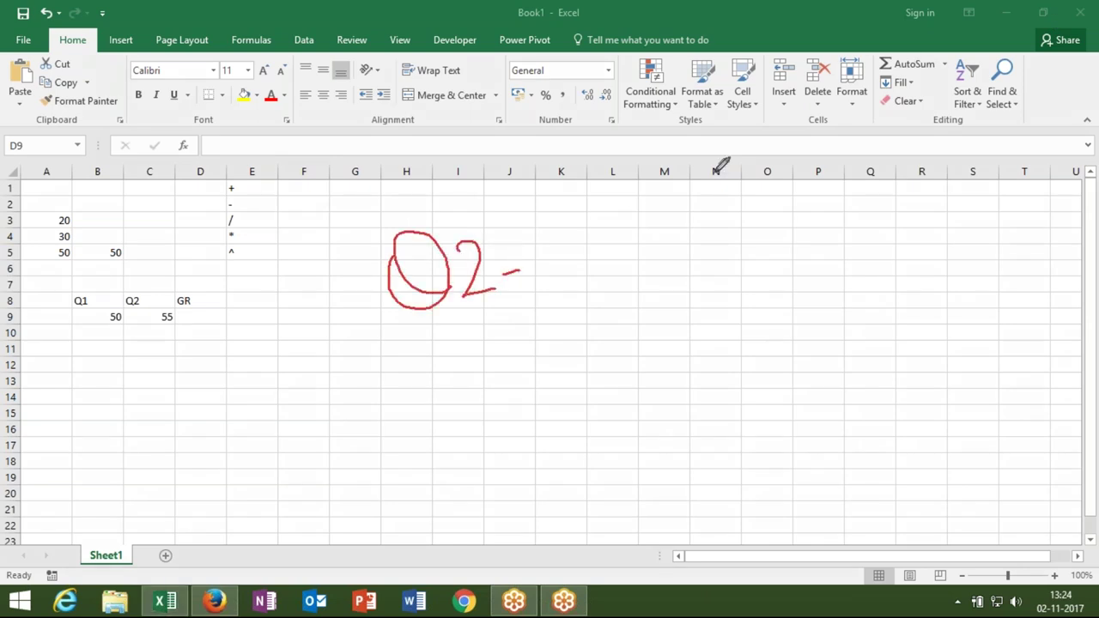
{"action": "mouse_move", "coordinate": [558, 231]}
{"action": "left_mouse_down"}
{"action": "mouse_move", "coordinate": [571, 228]}
{"action": "mouse_move", "coordinate": [593, 273]}
{"action": "left_mouse_up"}
{"action": "left_click_drag", "start_coordinate": [606, 221], "coordinate": [622, 281]}
{"action": "left_click_drag", "start_coordinate": [433, 335], "coordinate": [622, 320]}
{"action": "left_click_drag", "start_coordinate": [554, 361], "coordinate": [613, 409]}
{"action": "left_click_drag", "start_coordinate": [603, 362], "coordinate": [631, 454]}
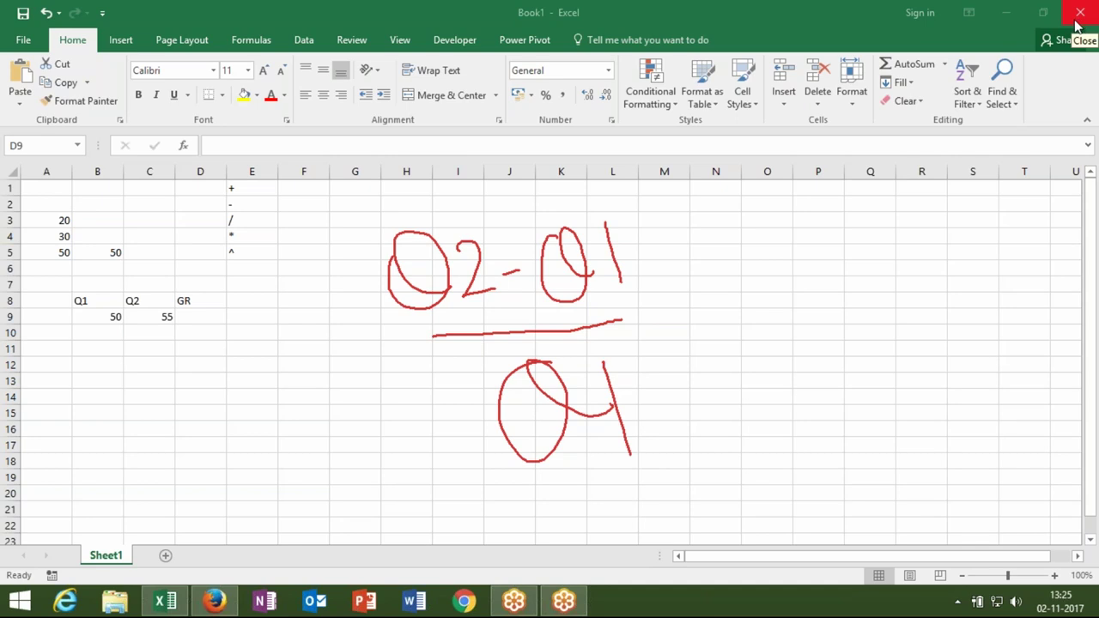
Step: Enter =C9-B9/B9 in D9 as a first growth-rate formula, yielding 54
{"action": "left_click", "coordinate": [229, 325]}
{"action": "type", "text": "="}
{"action": "left_click", "coordinate": [139, 317]}
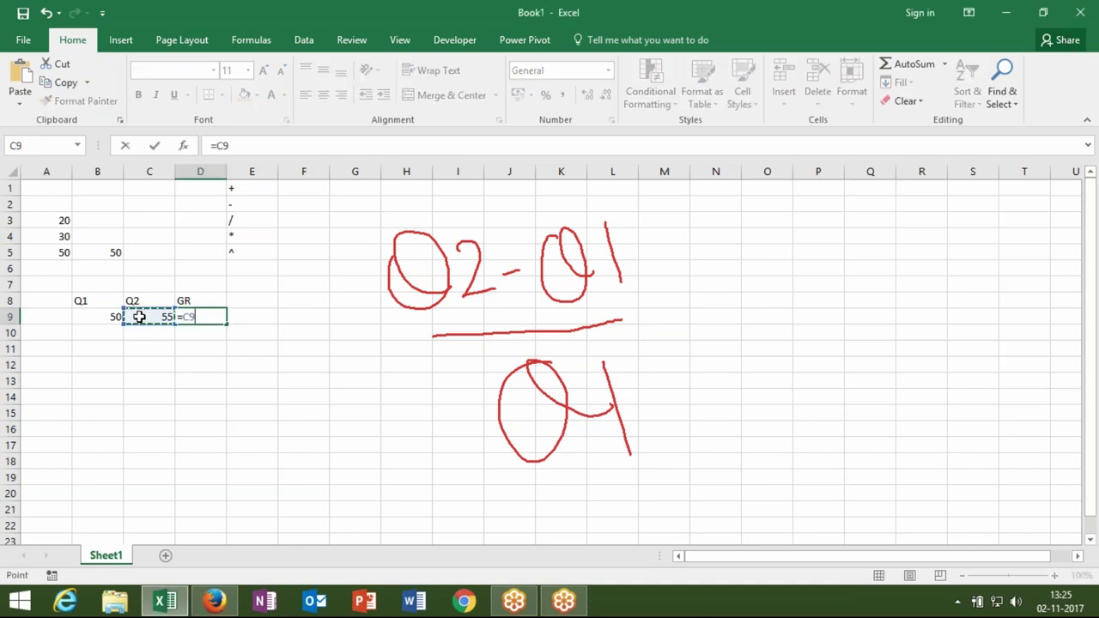
{"action": "type", "text": "-"}
{"action": "left_click", "coordinate": [105, 318]}
{"action": "type", "text": "/"}
{"action": "left_click", "coordinate": [112, 315]}
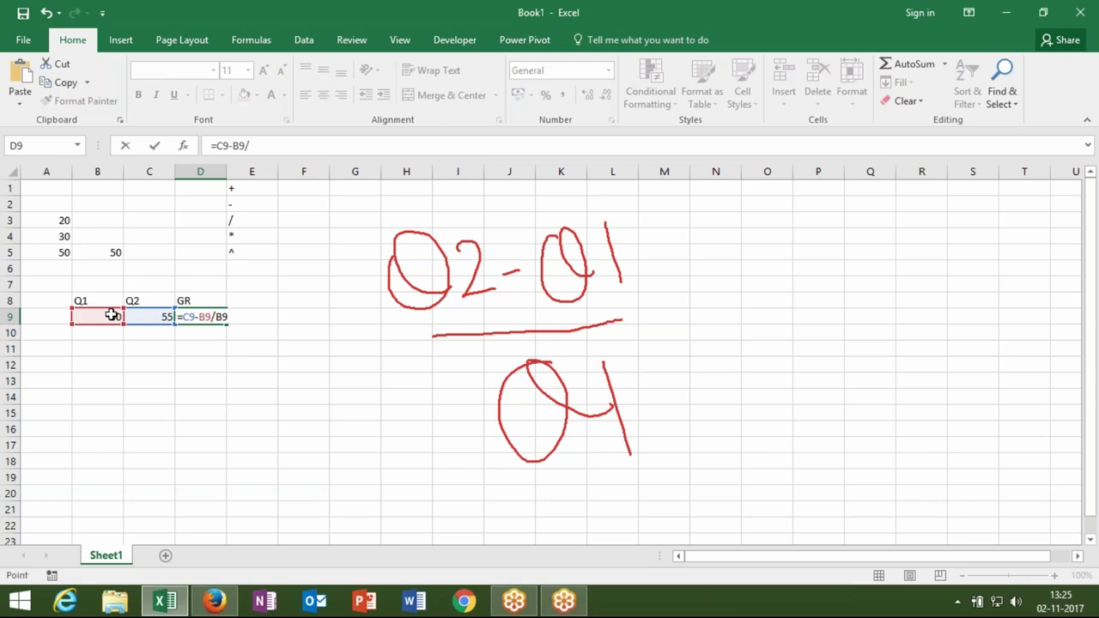
{"action": "key", "text": "Return"}
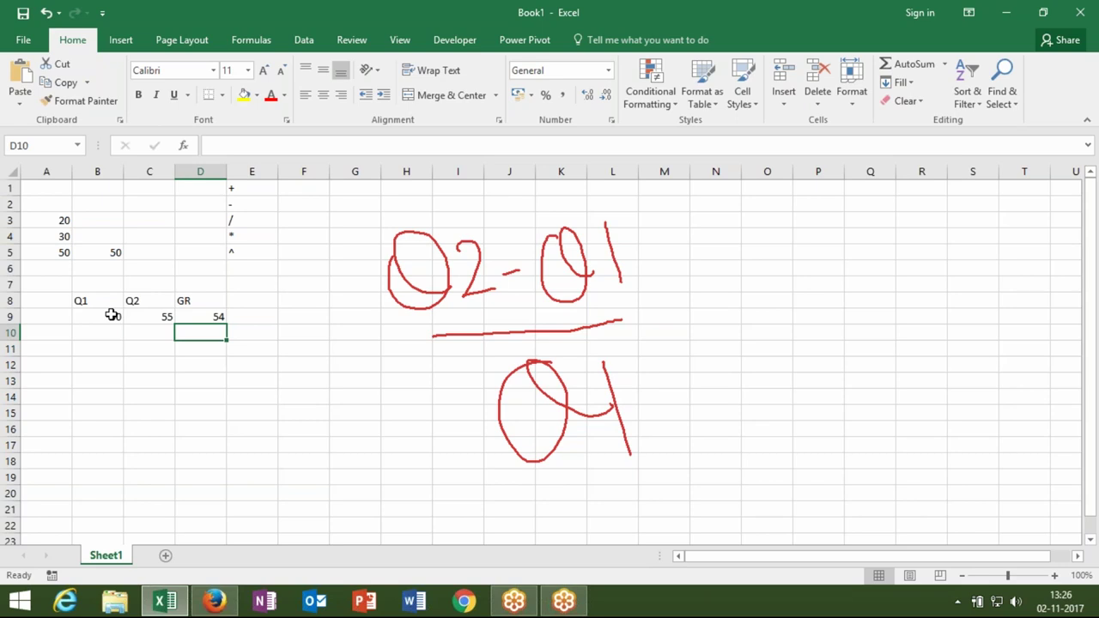
{"action": "double_click", "coordinate": [214, 317]}
Step: Correct D9 to =(C9-B9)/B9 and format the result as a percentage
{"action": "left_click", "coordinate": [182, 317]}
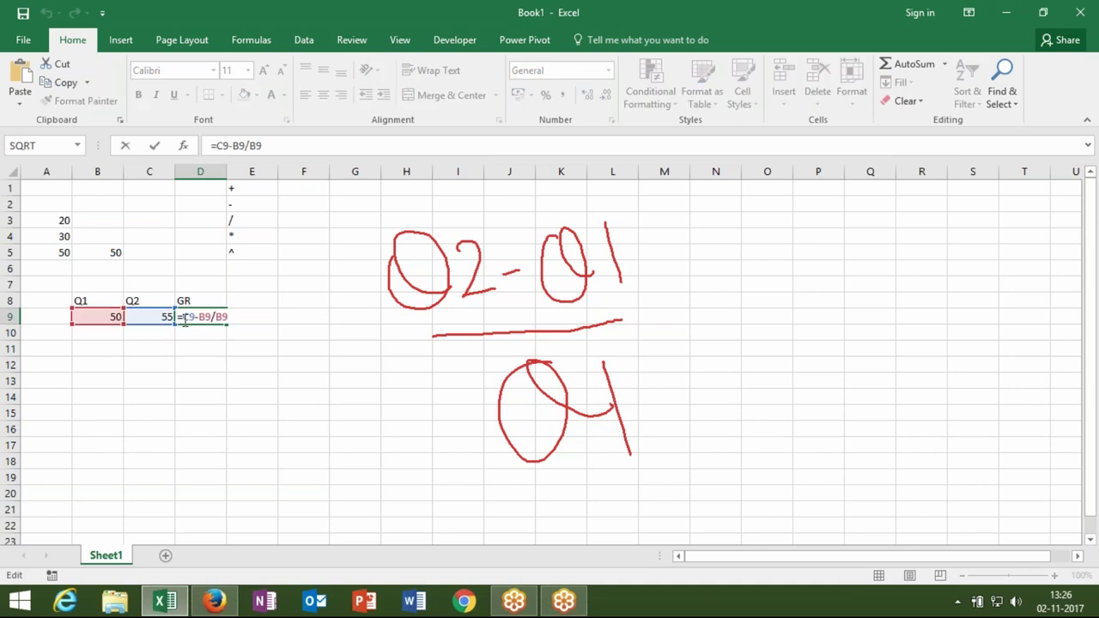
{"action": "type", "text": "("}
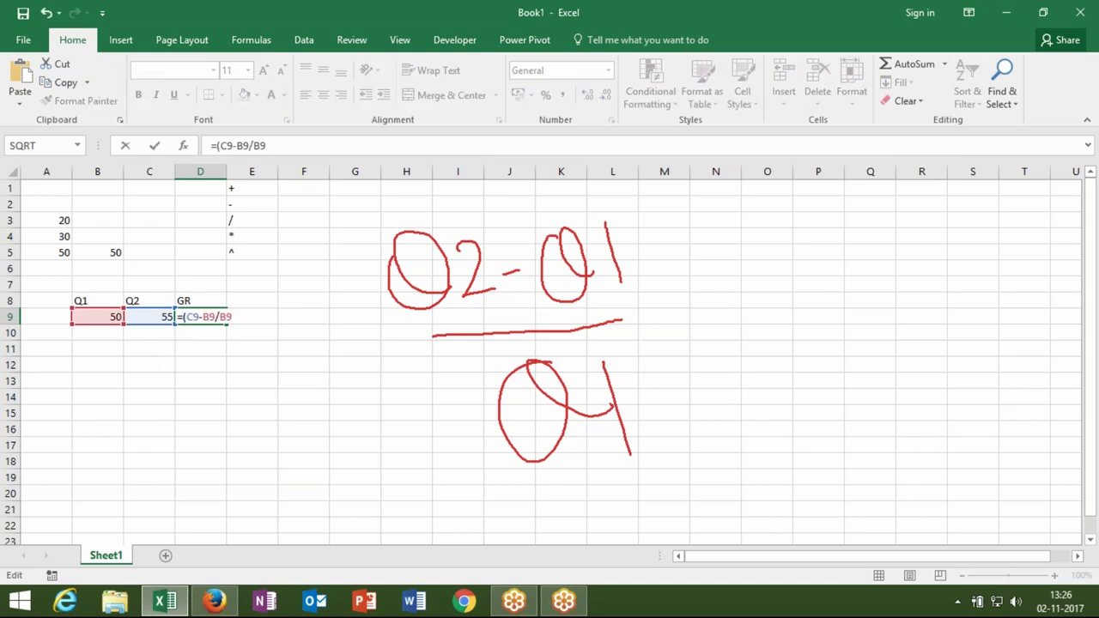
{"action": "type", "text": ")"}
{"action": "key", "text": "Return"}
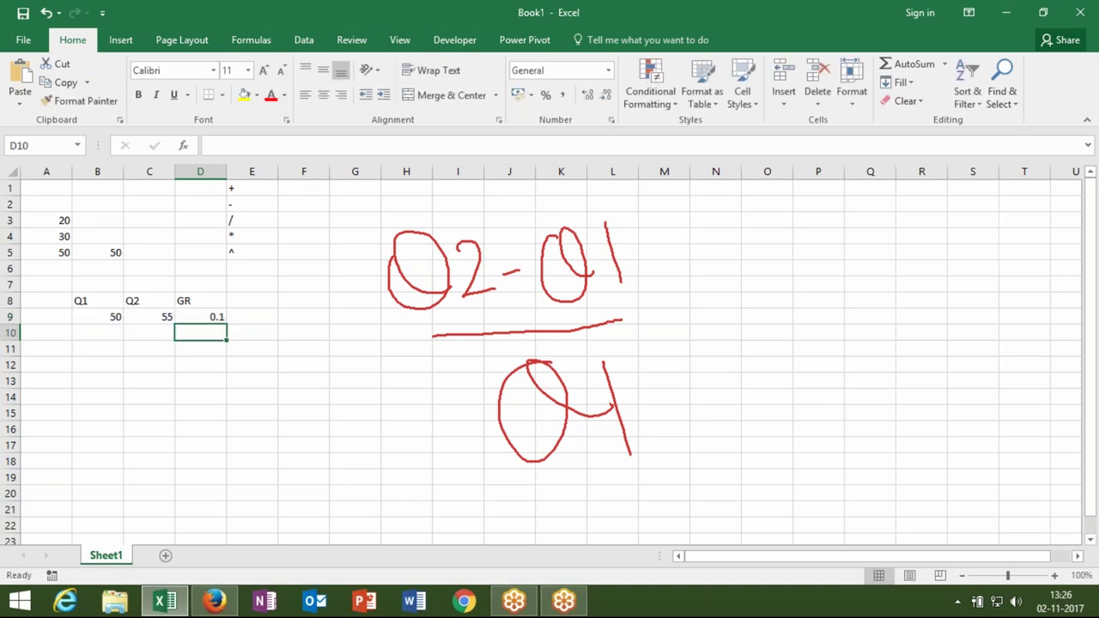
{"action": "key", "text": "Up"}
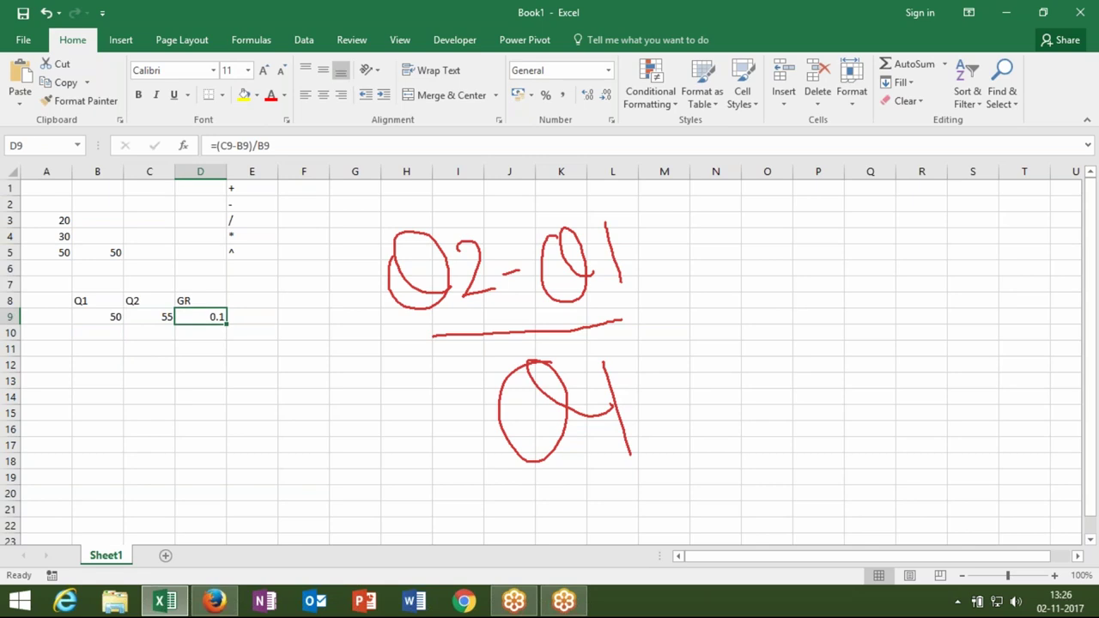
{"action": "left_click", "coordinate": [548, 95]}
Step: Clear the red-ink formula notes and select A12 for the input labels
{"action": "key", "text": "Escape"}
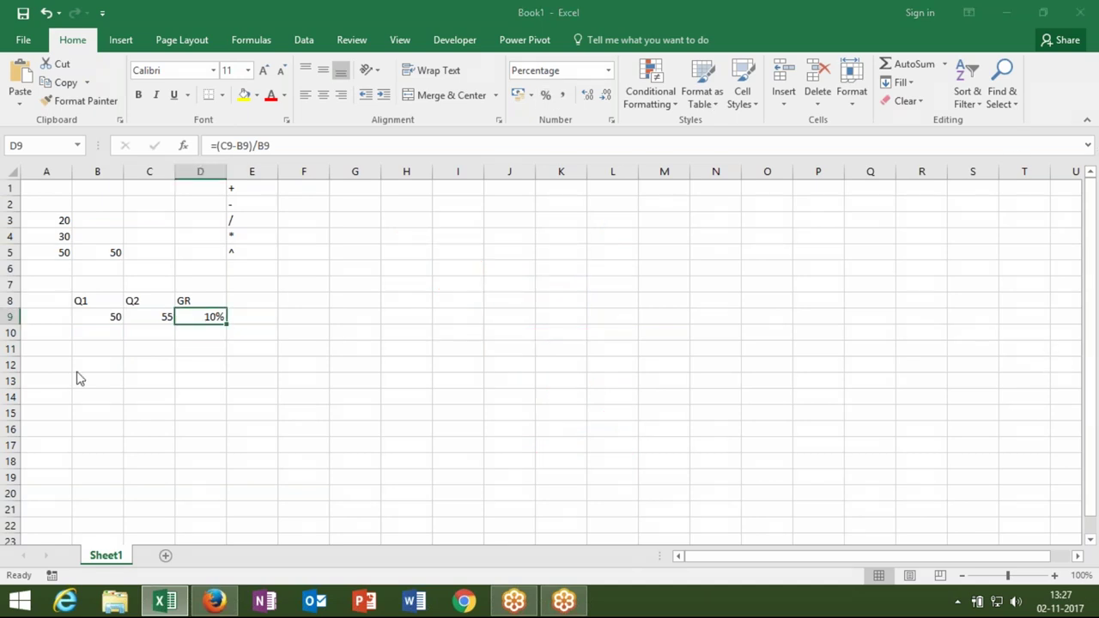
{"action": "left_click", "coordinate": [58, 369]}
Step: Enter labels p and R in A12:A13 with values 50000 and 10%
{"action": "type", "text": "?P"}
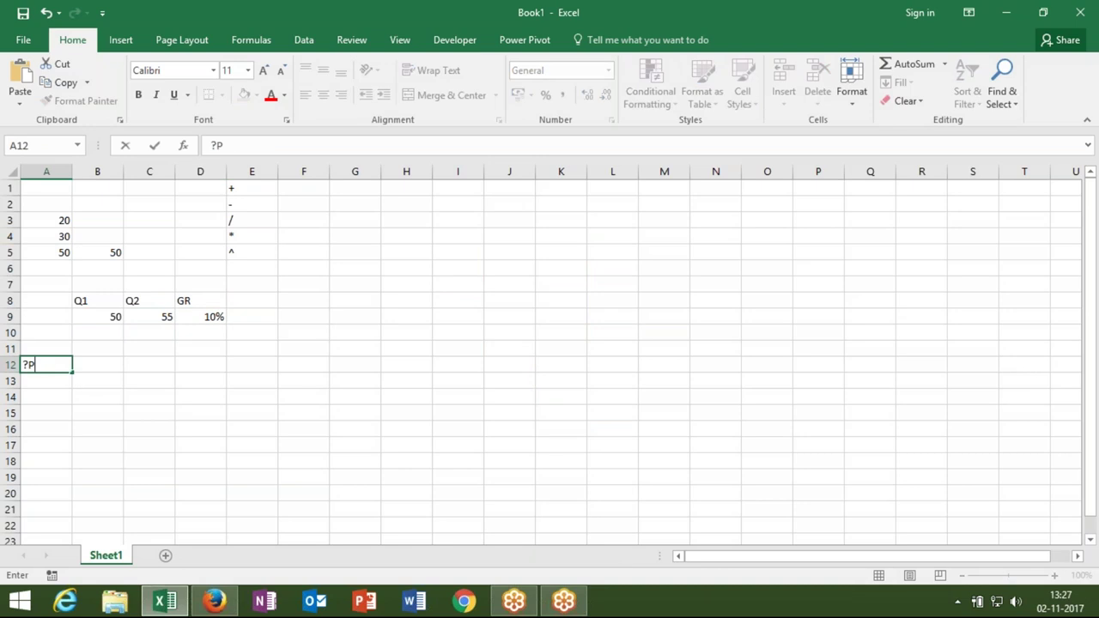
{"action": "key", "text": "BackSpace"}
{"action": "key", "text": "BackSpace"}
{"action": "type", "text": "p"}
{"action": "key", "text": "Tab"}
{"action": "type", "text": "50000"}
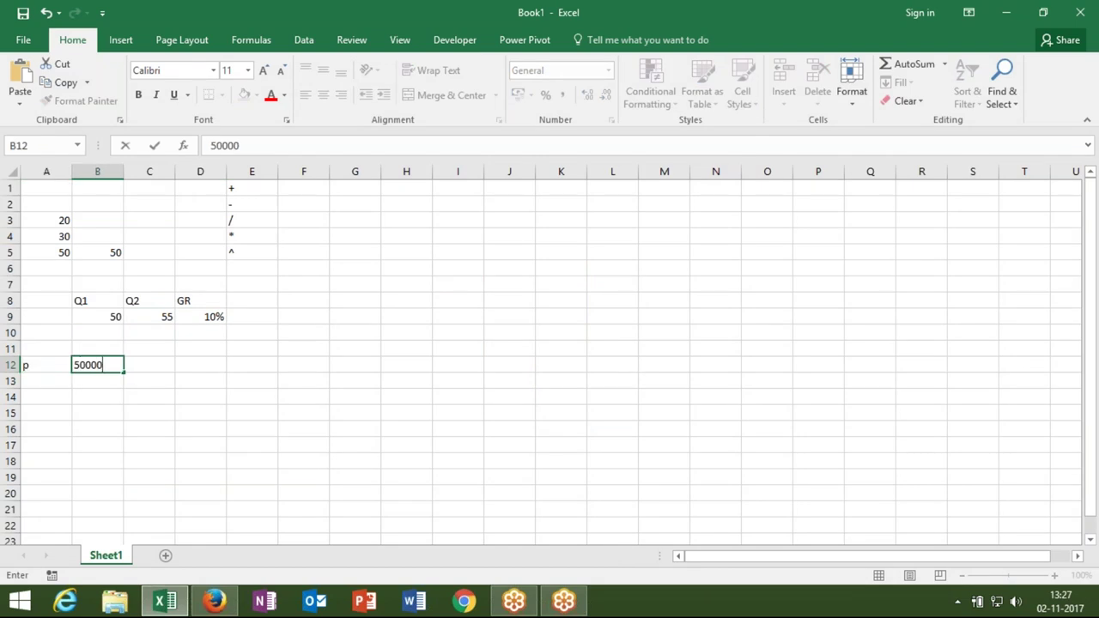
{"action": "key", "text": "Return"}
{"action": "type", "text": "?r"}
{"action": "key", "text": "BackSpace"}
{"action": "key", "text": "BackSpace"}
{"action": "type", "text": "R"}
{"action": "key", "text": "Tab"}
{"action": "type", "text": "65"}
{"action": "key", "text": "BackSpace"}
{"action": "key", "text": "BackSpace"}
{"action": "type", "text": "10%"}
{"action": "key", "text": "Return"}
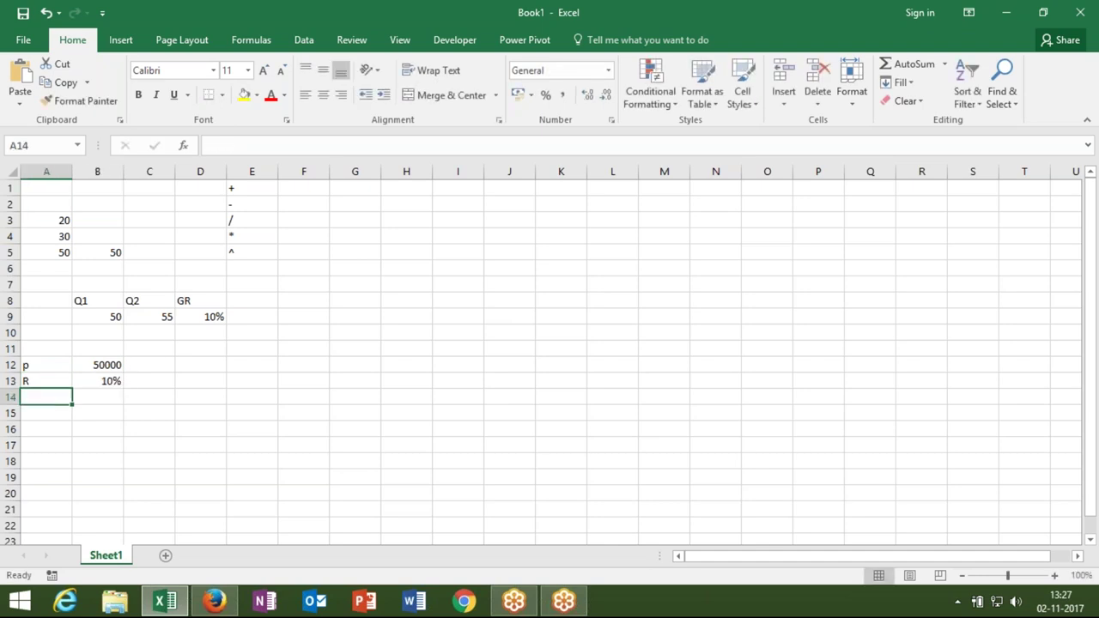
Step: Add t with value 5 and N with value 12 in rows 14 and 15
{"action": "type", "text": "t"}
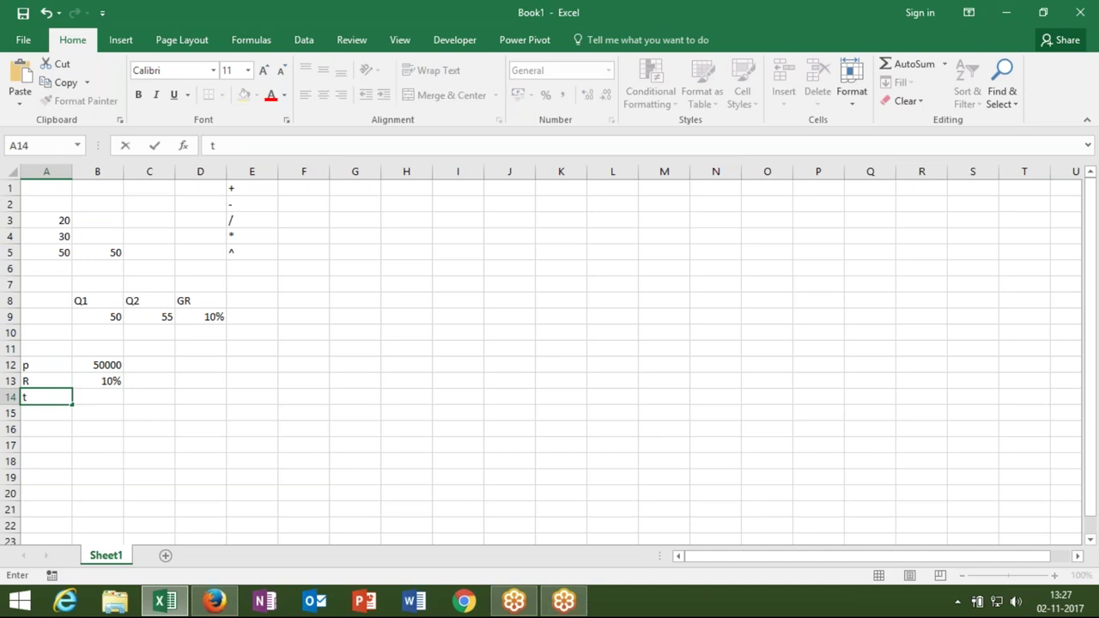
{"action": "key", "text": "Tab"}
{"action": "type", "text": "2"}
{"action": "key", "text": "BackSpace"}
{"action": "type", "text": "5"}
{"action": "key", "text": "Return"}
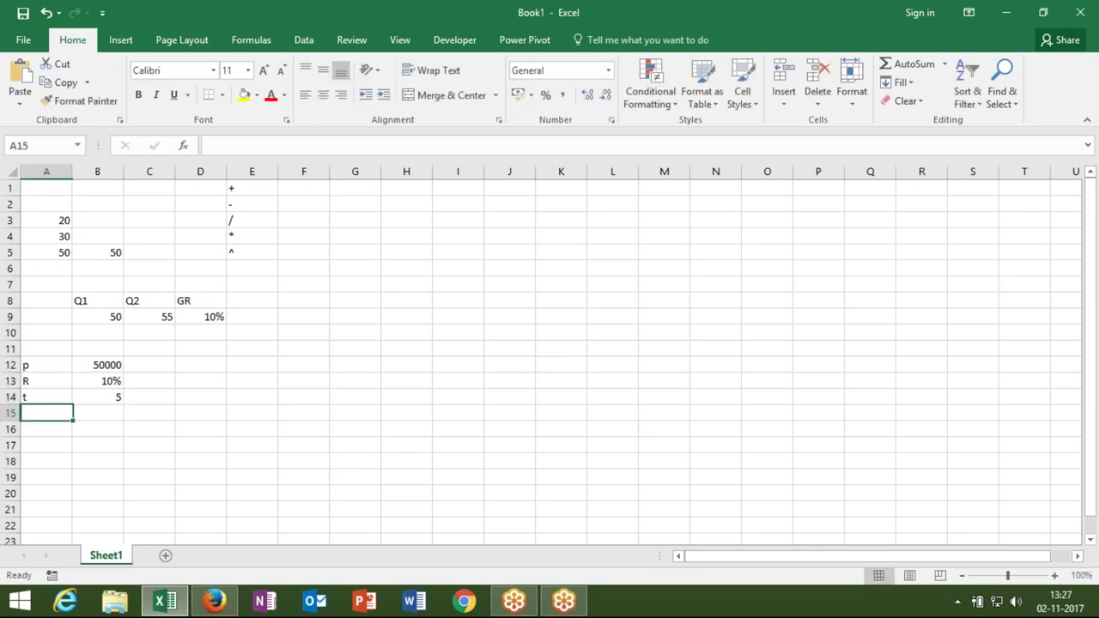
{"action": "type", "text": "N"}
{"action": "key", "text": "Tab"}
{"action": "type", "text": "12"}
{"action": "key", "text": "Return"}
Step: Type the label AMT in cell B17
{"action": "key", "text": "Down"}
{"action": "key", "text": "Down"}
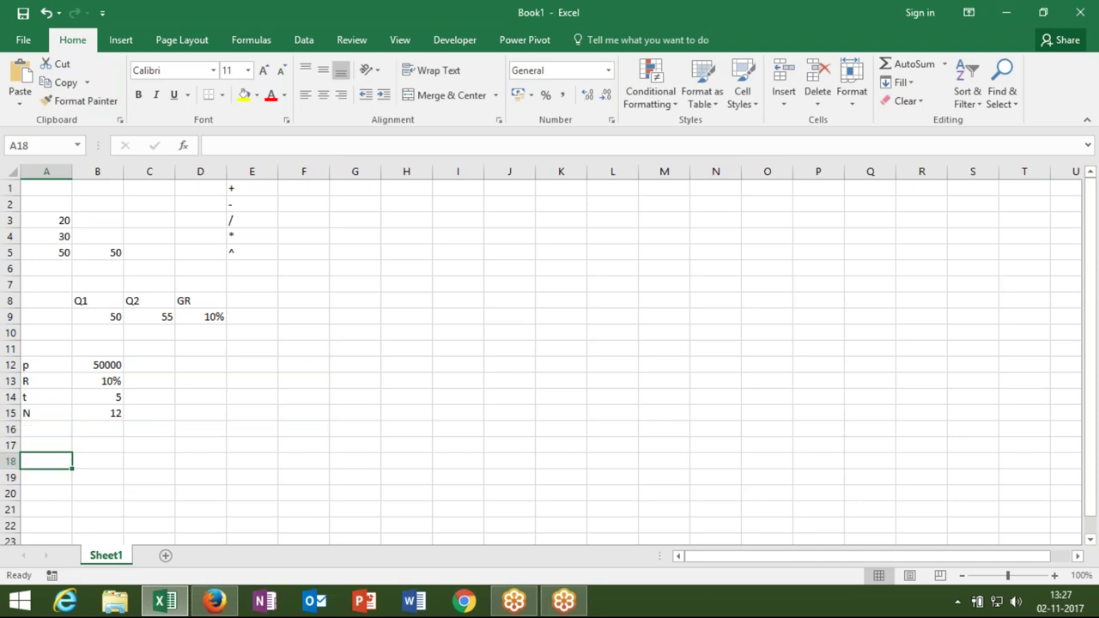
{"action": "key", "text": "Right"}
{"action": "key", "text": "Right"}
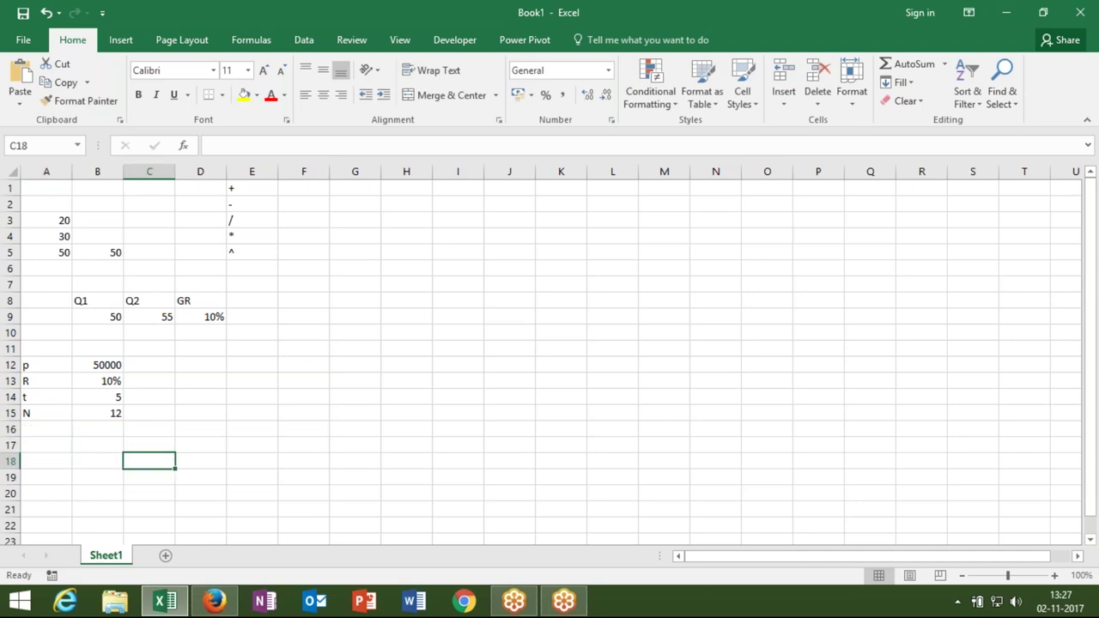
{"action": "left_click", "coordinate": [105, 445]}
{"action": "type", "text": "AMT"}
{"action": "key", "text": "Tab"}
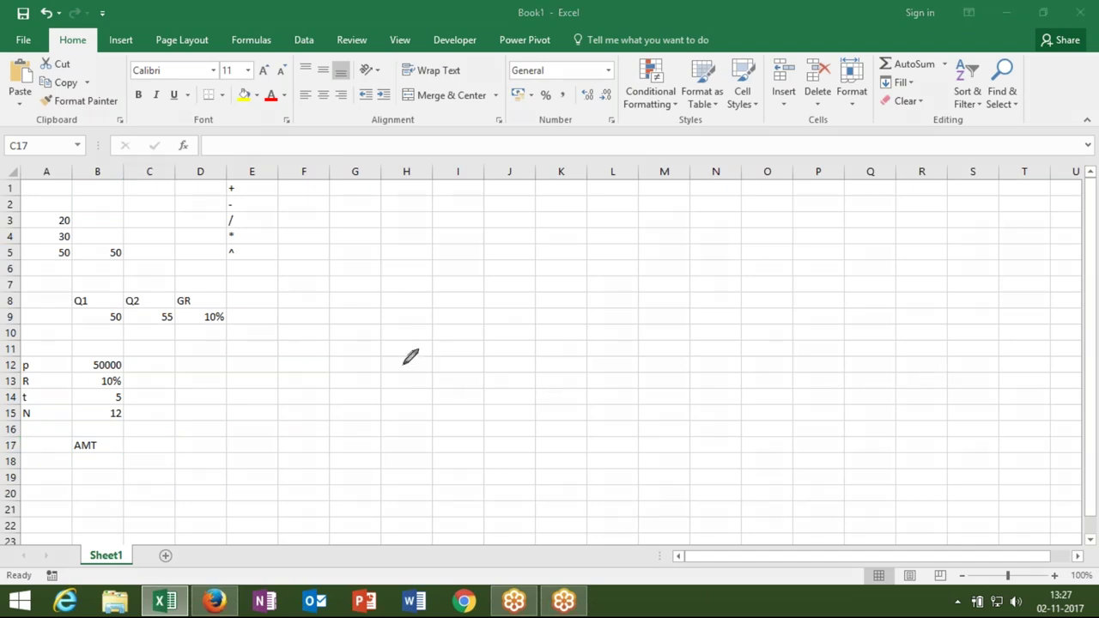
Step: Hand-draw P × (1 + r/n)^(t×N) in red ink beside the worksheet's input values
{"action": "left_click_drag", "start_coordinate": [248, 367], "coordinate": [250, 397]}
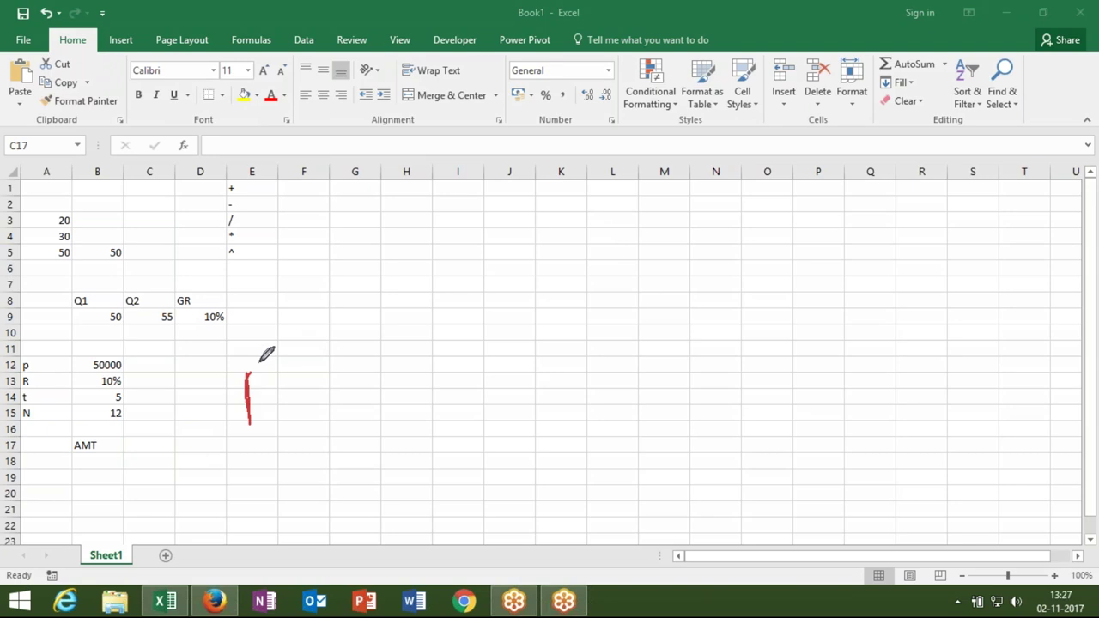
{"action": "left_click_drag", "start_coordinate": [292, 362], "coordinate": [341, 396]}
{"action": "mouse_move", "coordinate": [330, 348]}
{"action": "left_mouse_down"}
{"action": "mouse_move", "coordinate": [318, 422]}
{"action": "mouse_move", "coordinate": [410, 429]}
{"action": "left_mouse_up"}
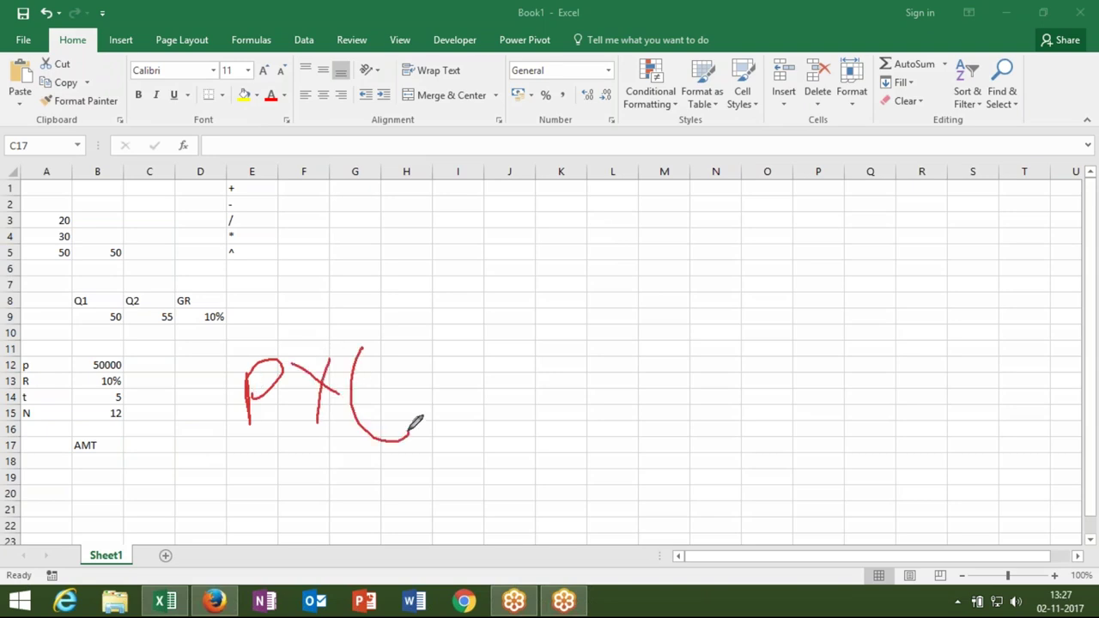
{"action": "left_click_drag", "start_coordinate": [375, 365], "coordinate": [410, 347]}
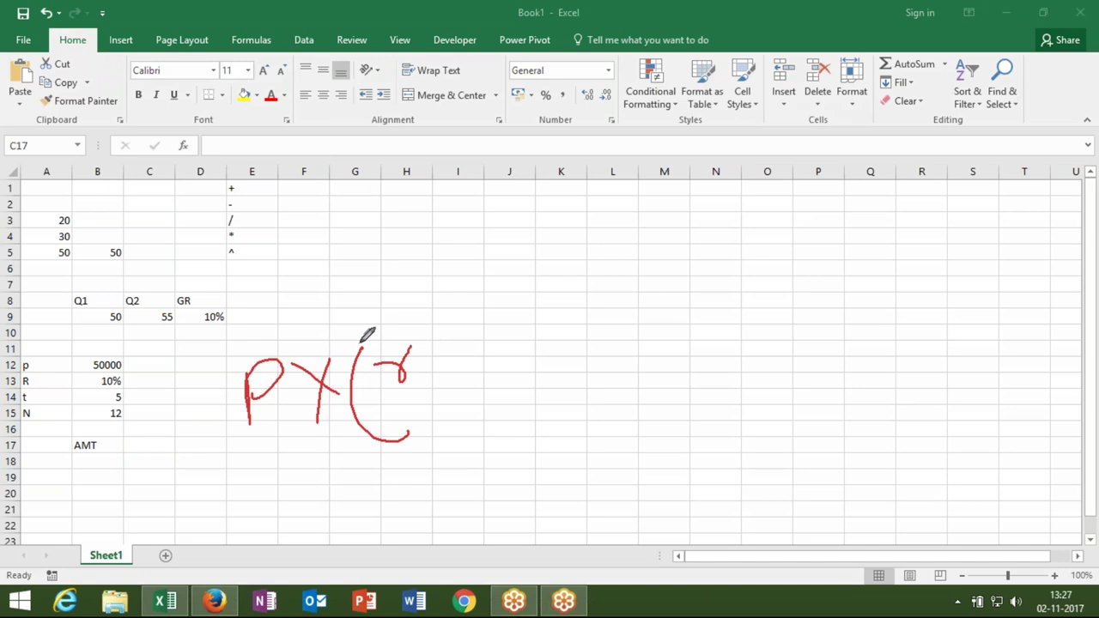
{"action": "mouse_move", "coordinate": [361, 343]}
{"action": "left_mouse_down"}
{"action": "mouse_move", "coordinate": [362, 371]}
{"action": "mouse_move", "coordinate": [384, 352]}
{"action": "mouse_move", "coordinate": [410, 416]}
{"action": "mouse_move", "coordinate": [446, 392]}
{"action": "left_mouse_up"}
{"action": "mouse_move", "coordinate": [421, 298]}
{"action": "left_mouse_down"}
{"action": "mouse_move", "coordinate": [488, 356]}
{"action": "mouse_move", "coordinate": [470, 391]}
{"action": "mouse_move", "coordinate": [472, 347]}
{"action": "left_mouse_up"}
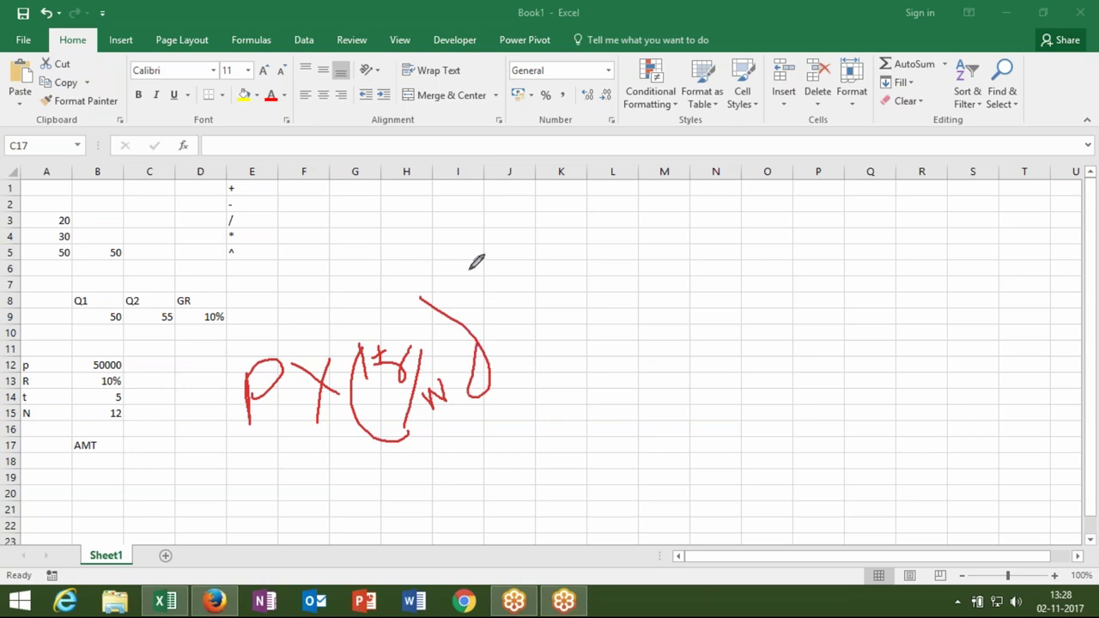
{"action": "mouse_move", "coordinate": [469, 273]}
{"action": "left_mouse_down"}
{"action": "mouse_move", "coordinate": [493, 271]}
{"action": "mouse_move", "coordinate": [495, 288]}
{"action": "mouse_move", "coordinate": [505, 256]}
{"action": "mouse_move", "coordinate": [524, 258]}
{"action": "mouse_move", "coordinate": [526, 273]}
{"action": "mouse_move", "coordinate": [510, 273]}
{"action": "mouse_move", "coordinate": [547, 221]}
{"action": "mouse_move", "coordinate": [554, 251]}
{"action": "left_mouse_up"}
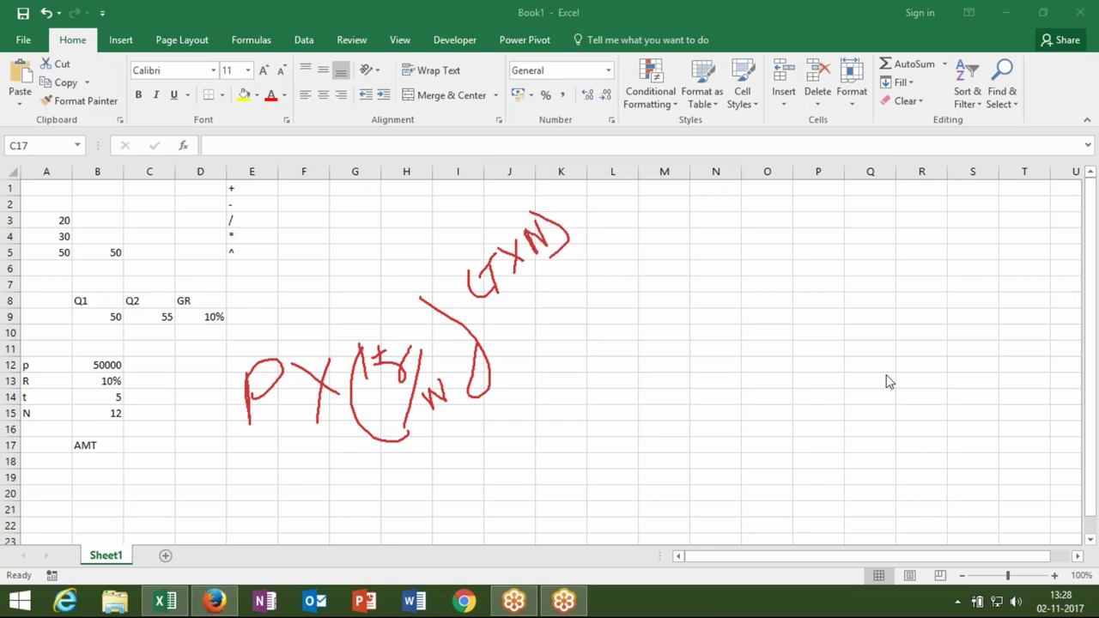
{"action": "left_click", "coordinate": [149, 445]}
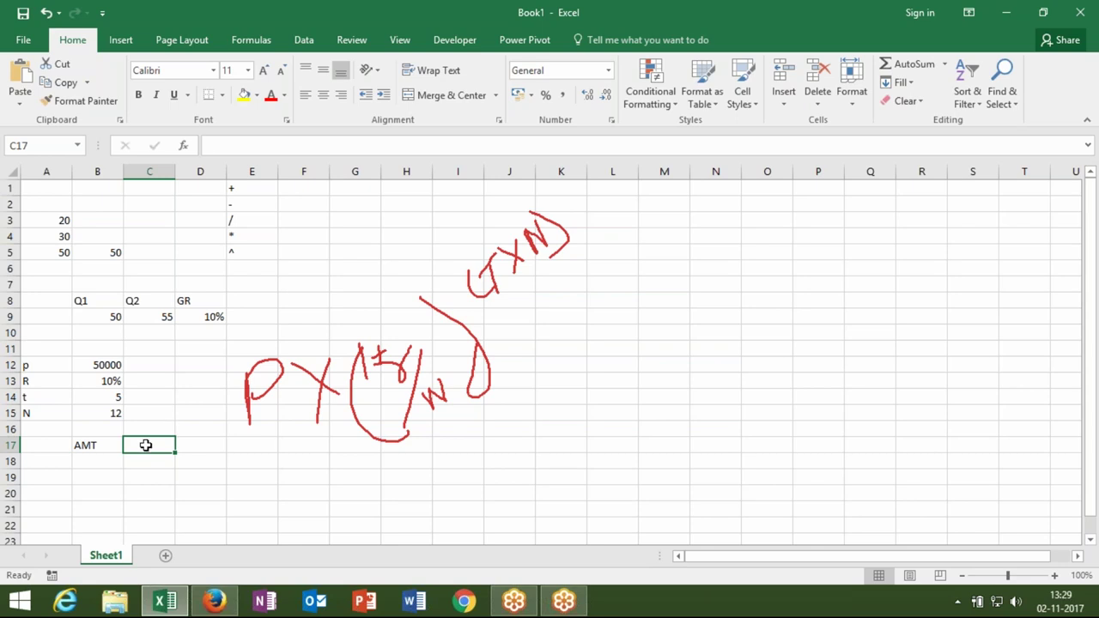
{"action": "type", "text": "="}
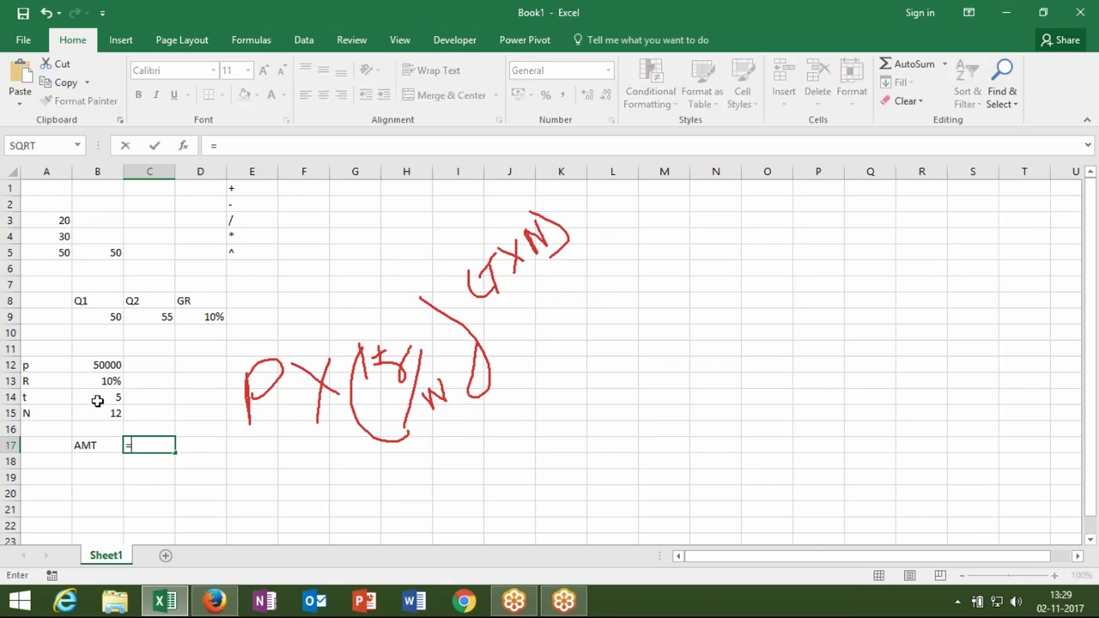
{"action": "left_click", "coordinate": [97, 396]}
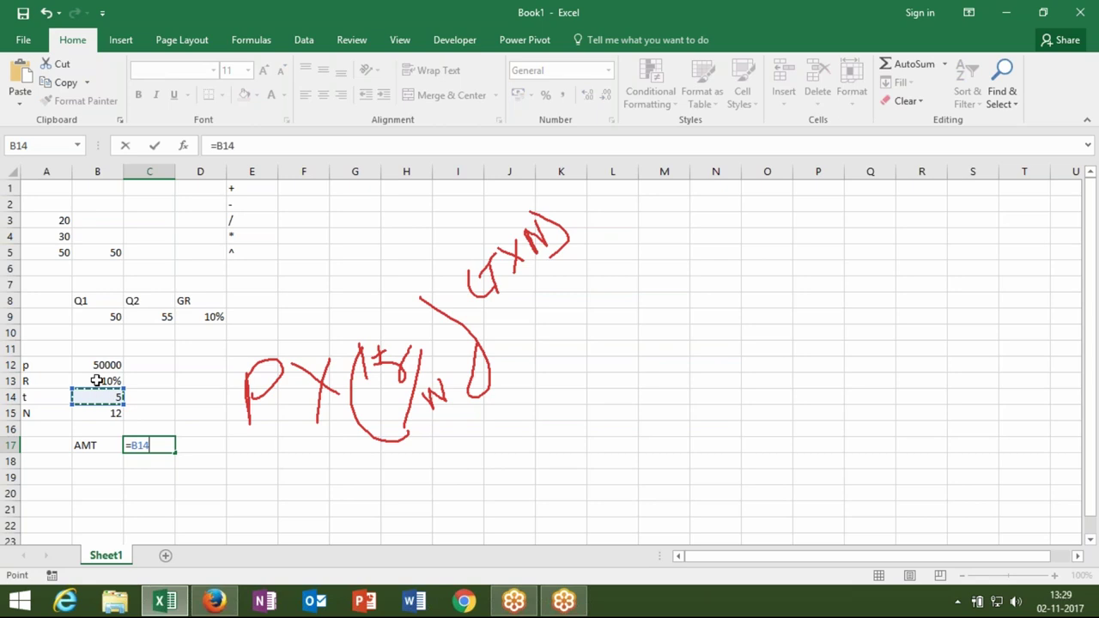
{"action": "left_click", "coordinate": [98, 380]}
{"action": "type", "text": "/"}
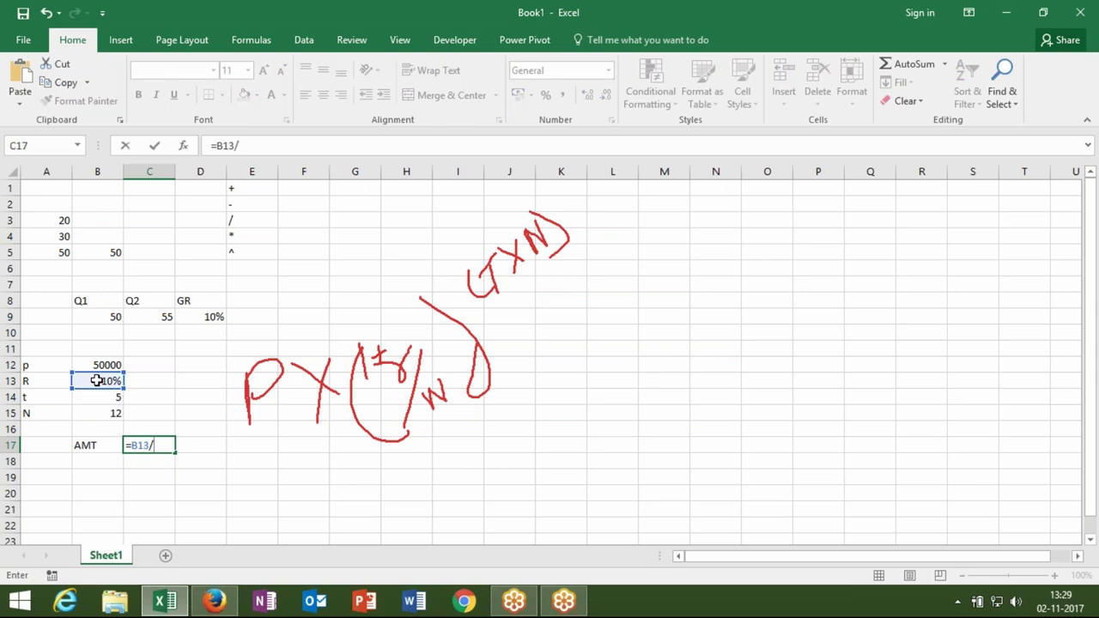
{"action": "type", "text": "12"}
{"action": "key", "text": "Return"}
{"action": "key", "text": "Up"}
{"action": "key", "text": "Right"}
{"action": "key", "text": "Right"}
{"action": "type", "text": "1"}
{"action": "key", "text": "BackSpace"}
{"action": "type", "text": "=1+"}
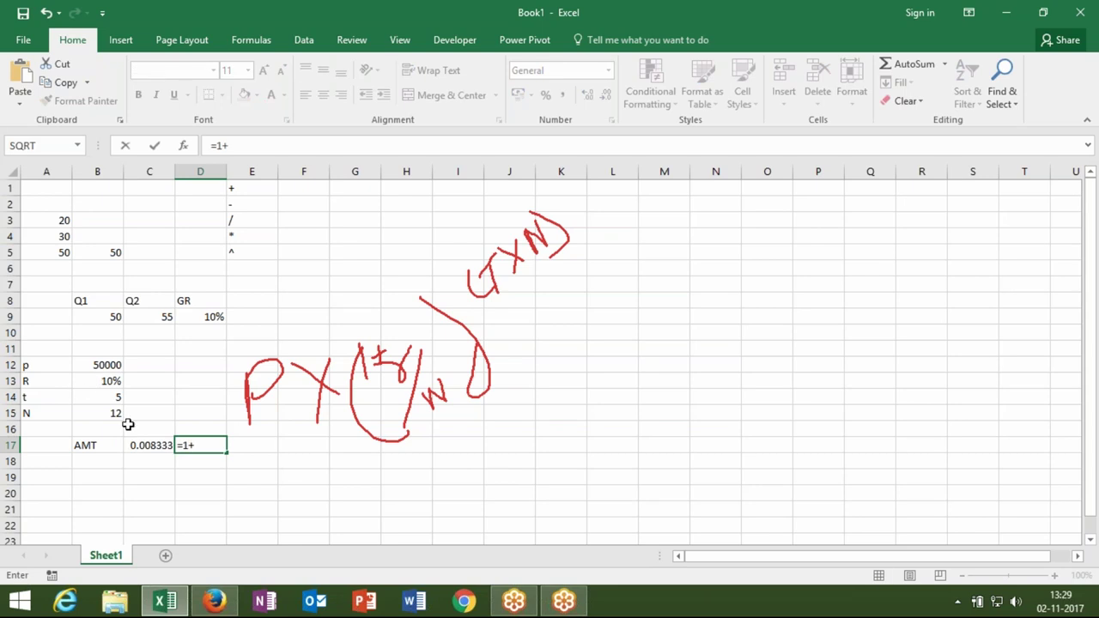
{"action": "left_click", "coordinate": [146, 447]}
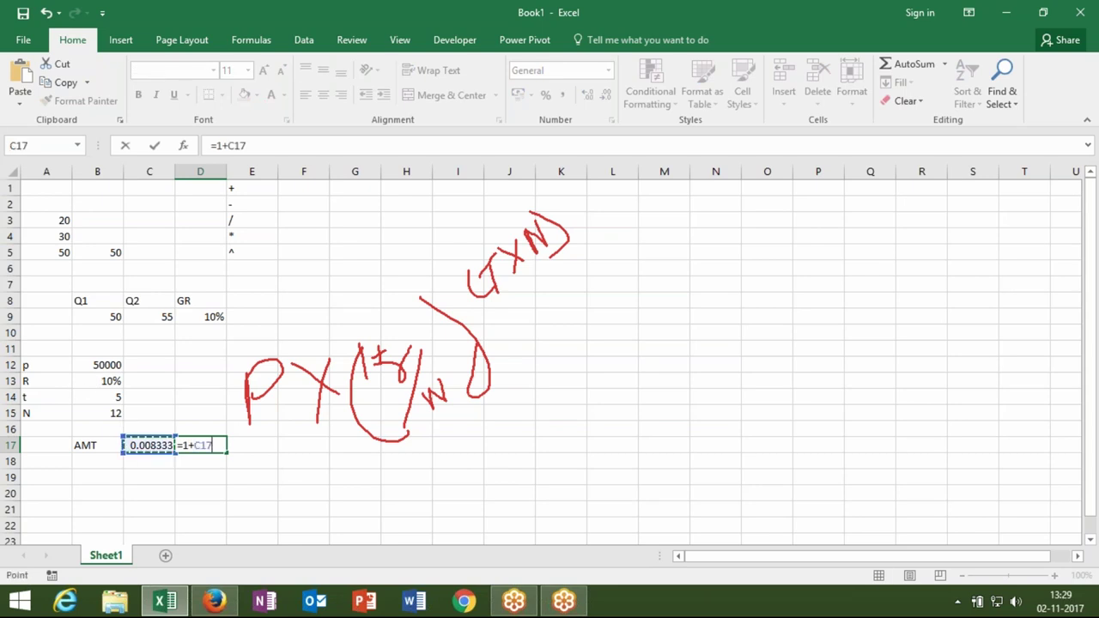
{"action": "key", "text": "Return"}
{"action": "left_click", "coordinate": [251, 442]}
{"action": "type", "text": "="}
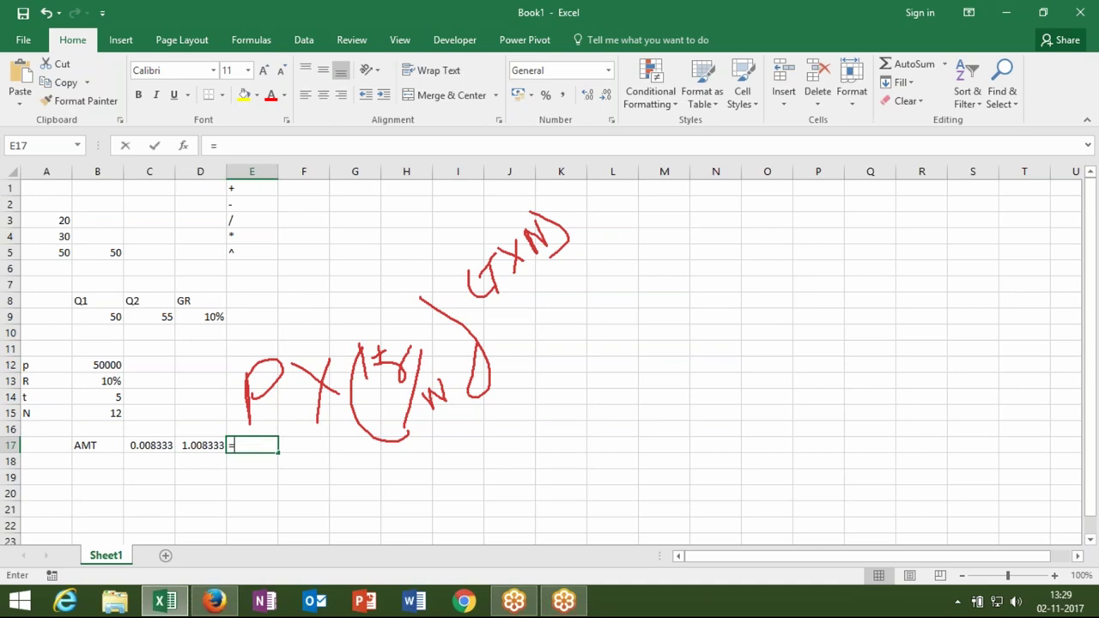
{"action": "left_click", "coordinate": [113, 400]}
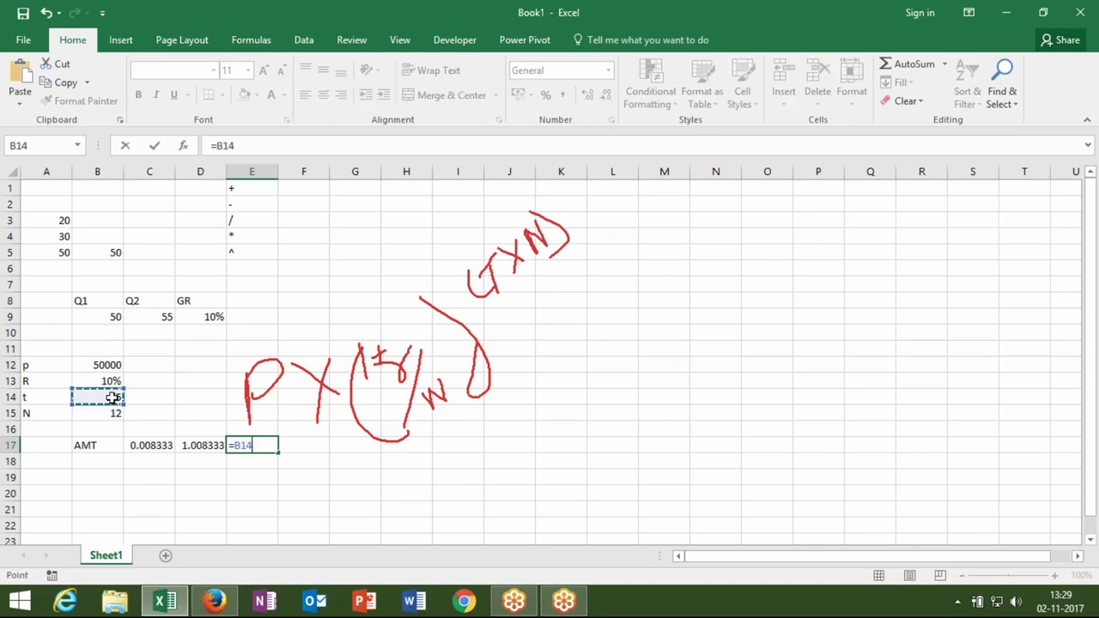
{"action": "type", "text": "^"}
{"action": "type", "text": "12"}
{"action": "key", "text": "Return"}
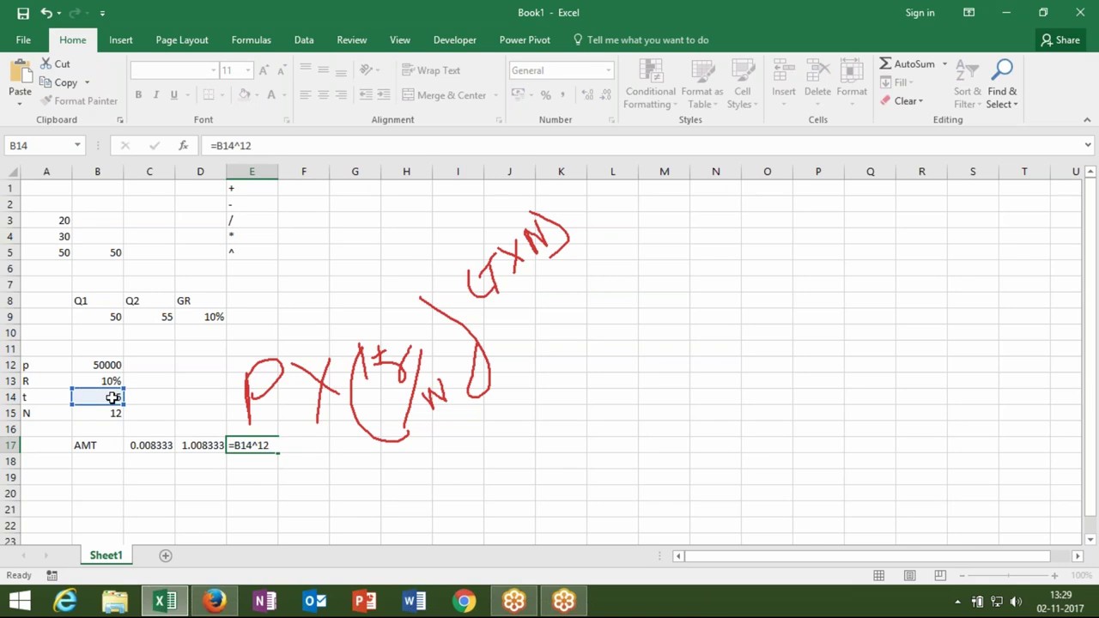
{"action": "key", "text": "Up"}
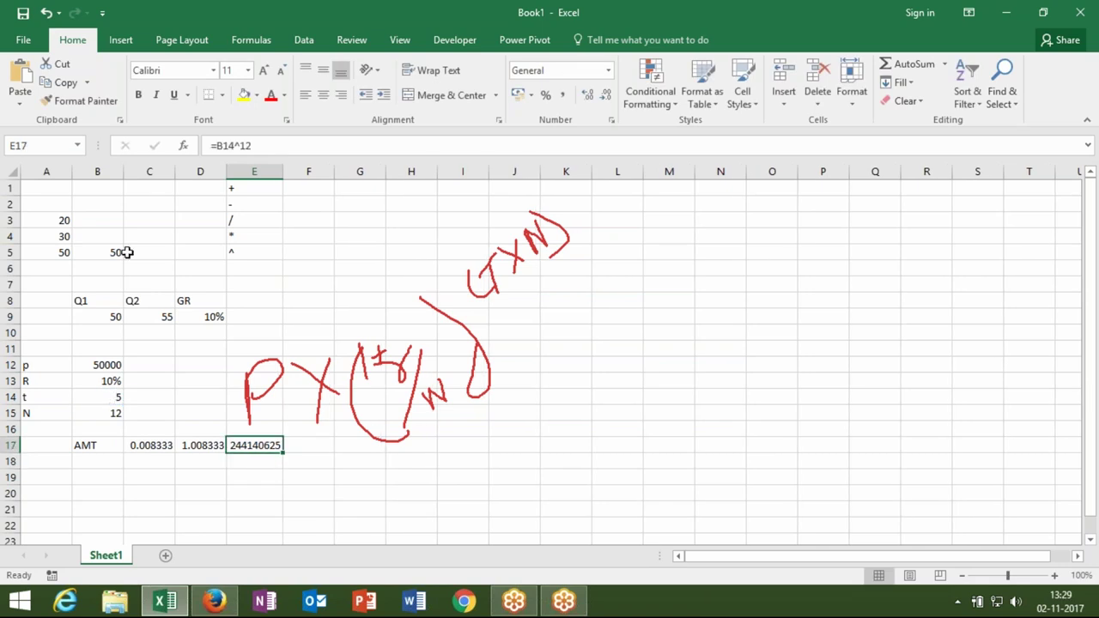
{"action": "left_click", "coordinate": [234, 145]}
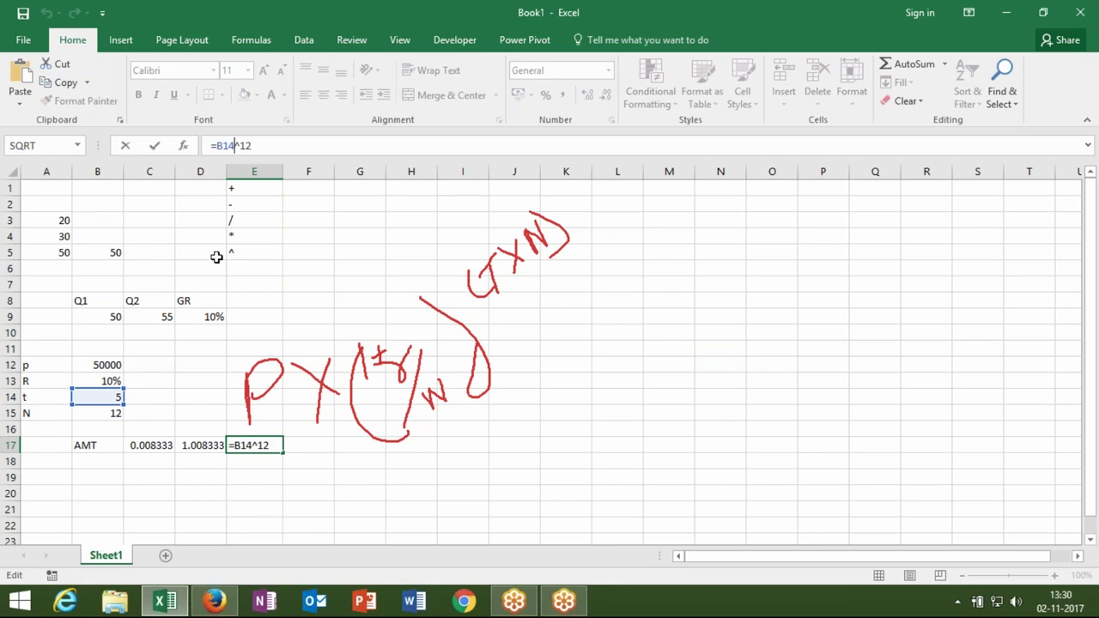
{"action": "key", "text": "Escape"}
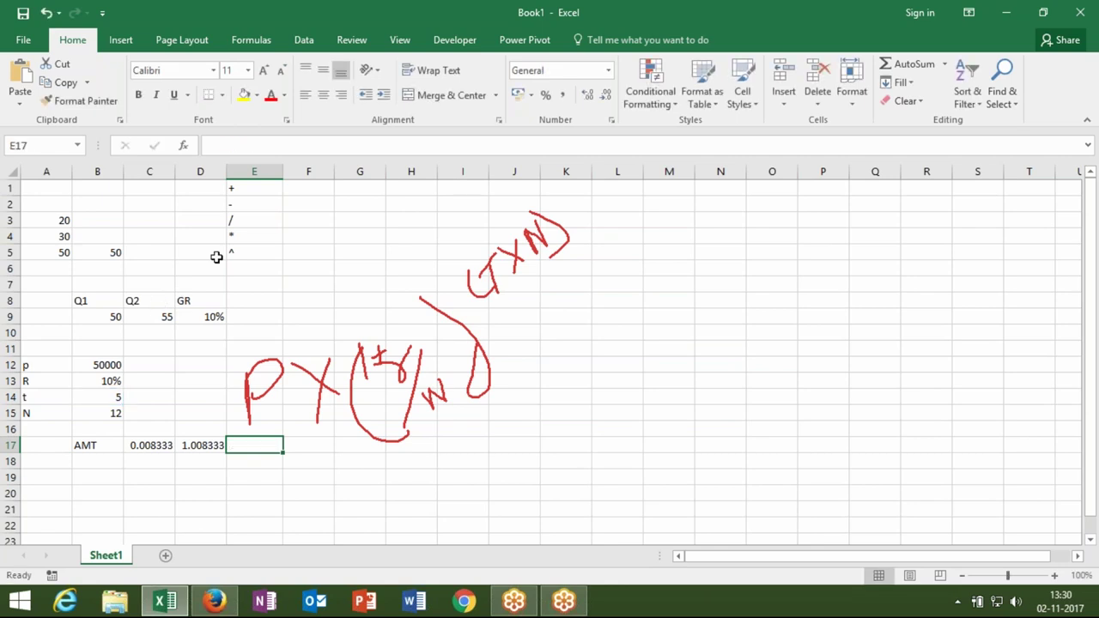
Step: Enter =B14*B15 in E17 to get the total months, 60
{"action": "type", "text": "="}
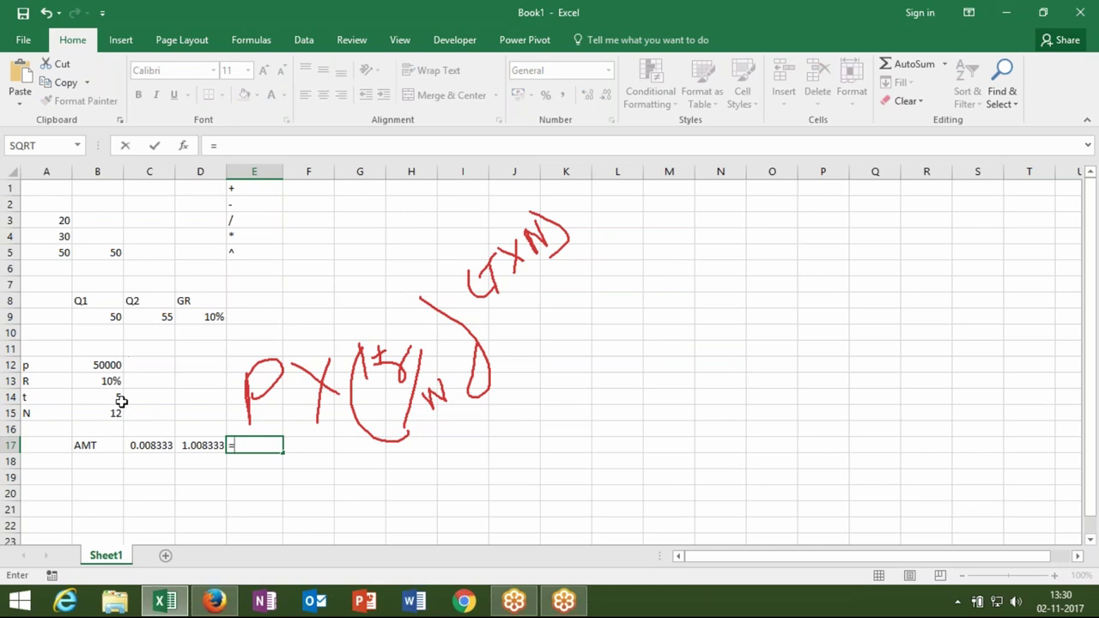
{"action": "left_click", "coordinate": [118, 402]}
{"action": "type", "text": "*"}
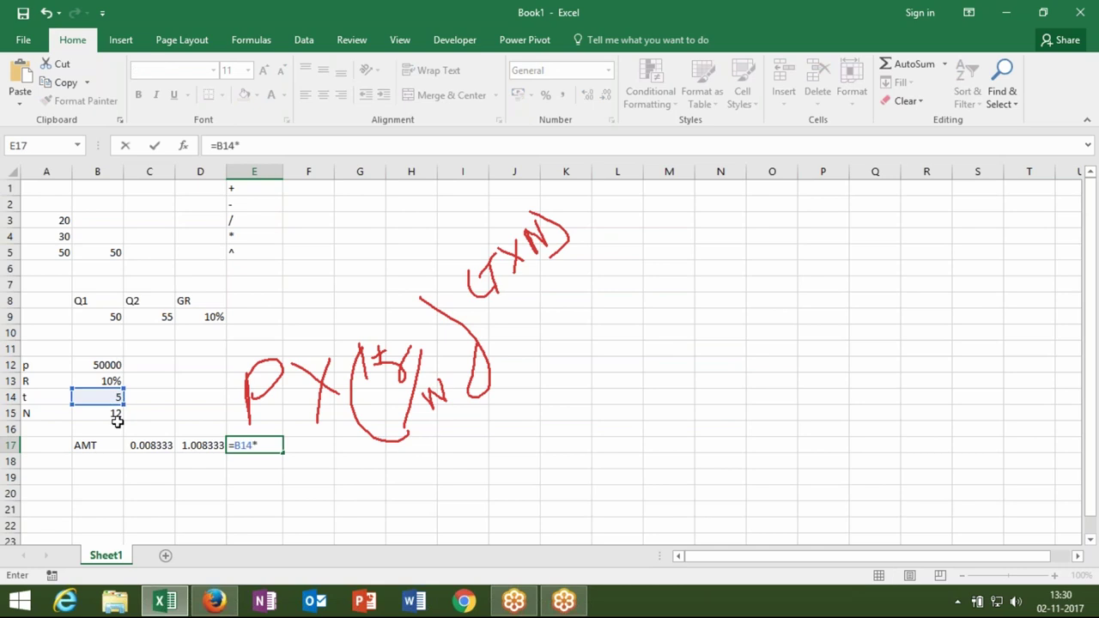
{"action": "left_click", "coordinate": [114, 416]}
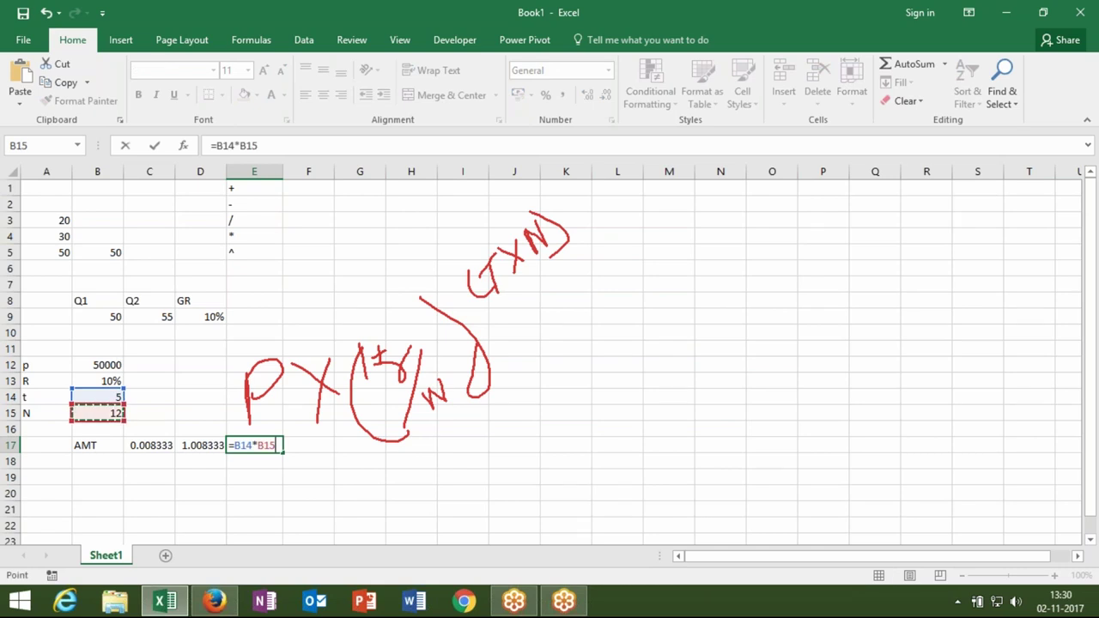
{"action": "key", "text": "Return"}
{"action": "key", "text": "Up"}
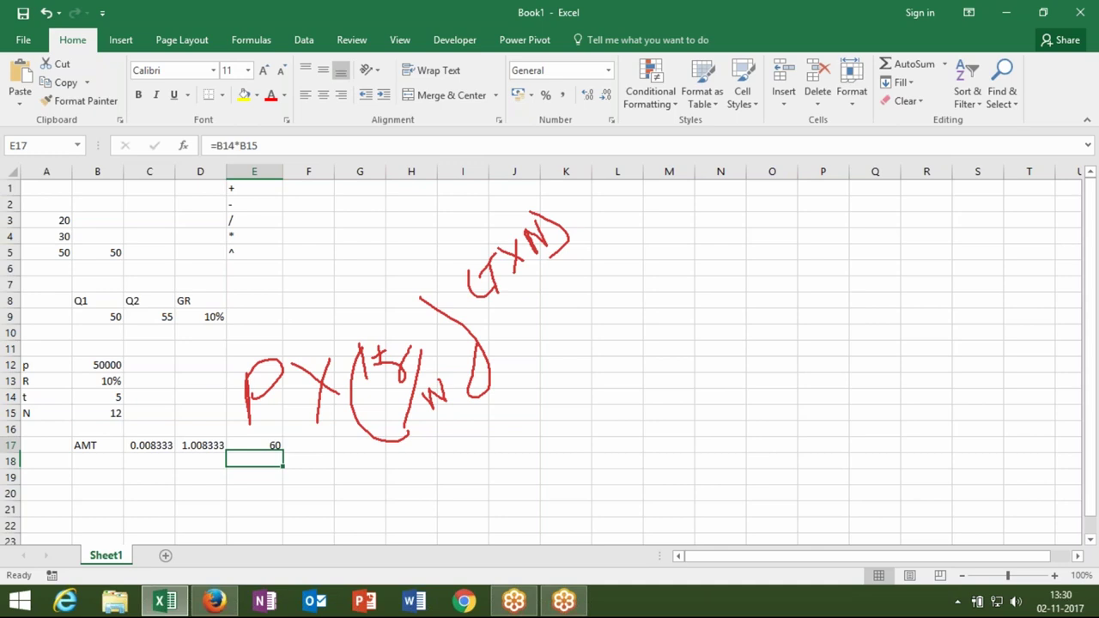
{"action": "key", "text": "Right"}
Step: Enter =D17^E17 in F17 for the growth factor 1.645309
{"action": "type", "text": "="}
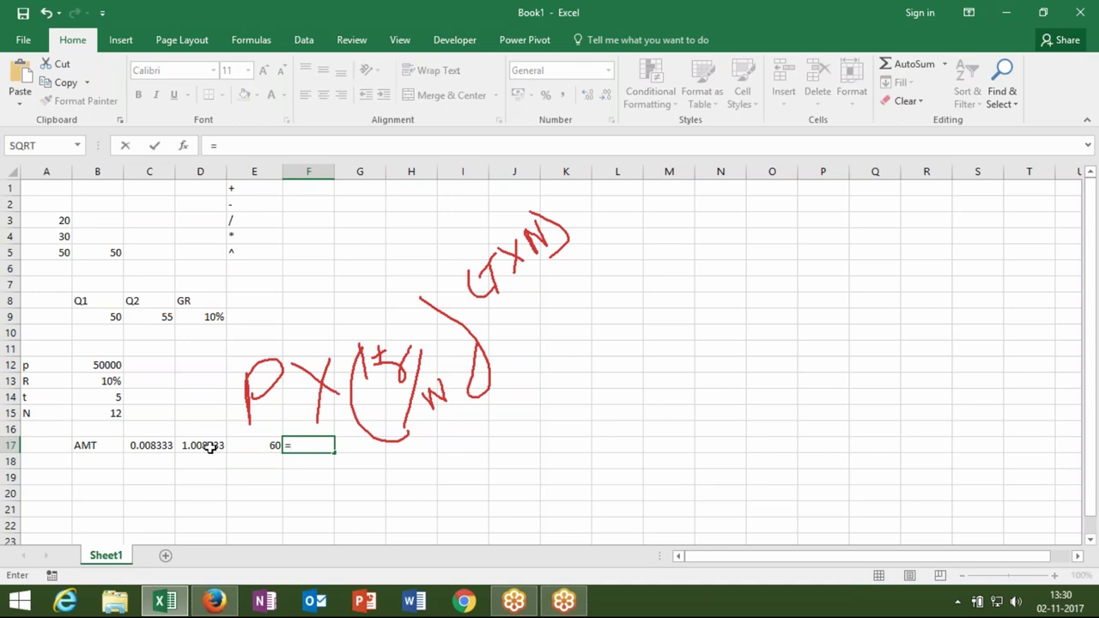
{"action": "left_click", "coordinate": [201, 448]}
{"action": "type", "text": "^"}
{"action": "left_click", "coordinate": [267, 447]}
{"action": "key", "text": "Return"}
Step: Enter =F17*B12 in G17 for the final amount 82265.45
{"action": "left_click", "coordinate": [351, 447]}
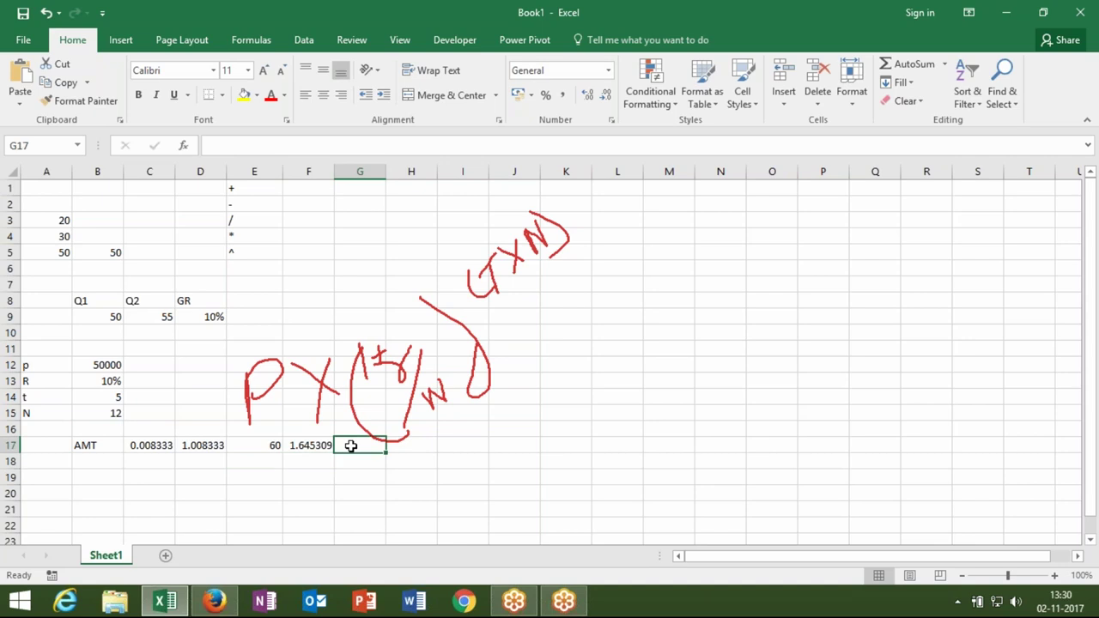
{"action": "type", "text": "="}
{"action": "left_click", "coordinate": [310, 444]}
{"action": "type", "text": "*"}
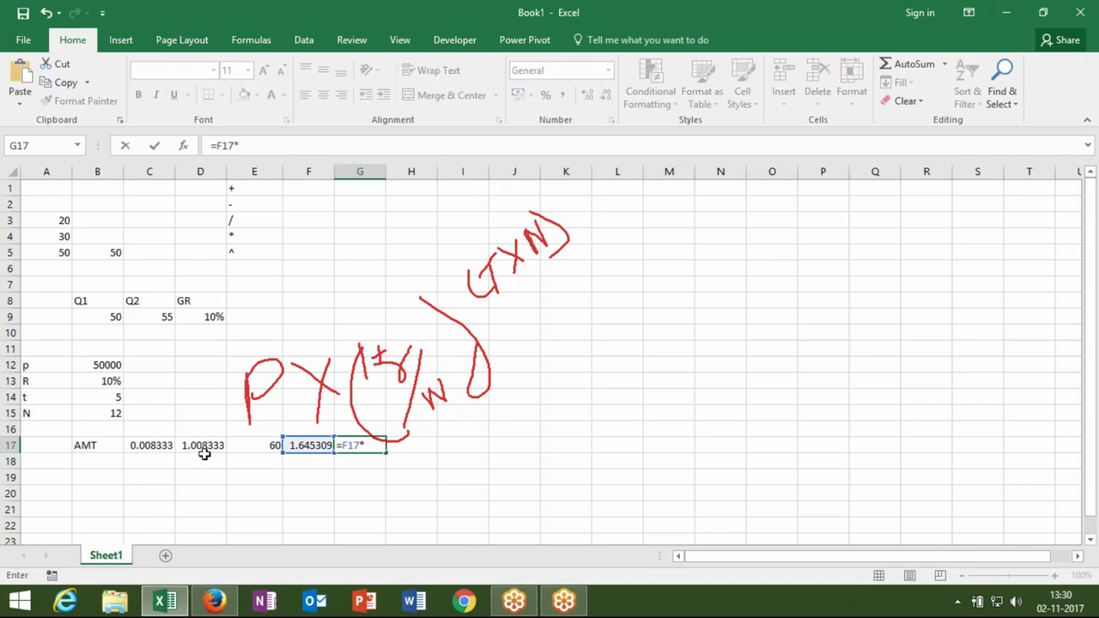
{"action": "left_click", "coordinate": [111, 365]}
{"action": "key", "text": "Return"}
{"action": "key", "text": "Up"}
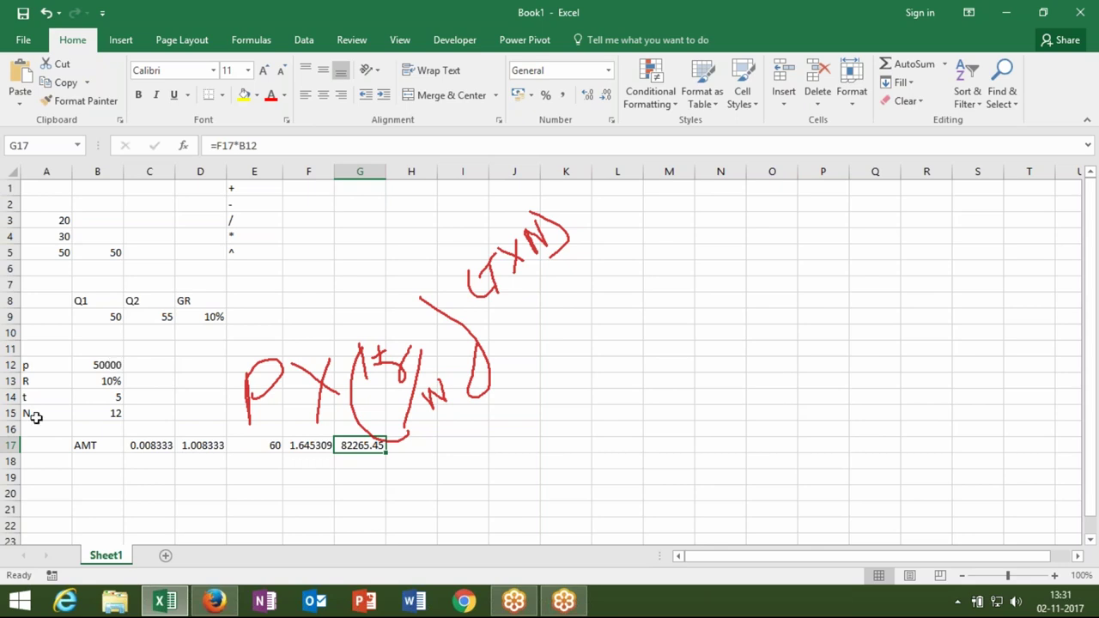
{"action": "left_click", "coordinate": [158, 444]}
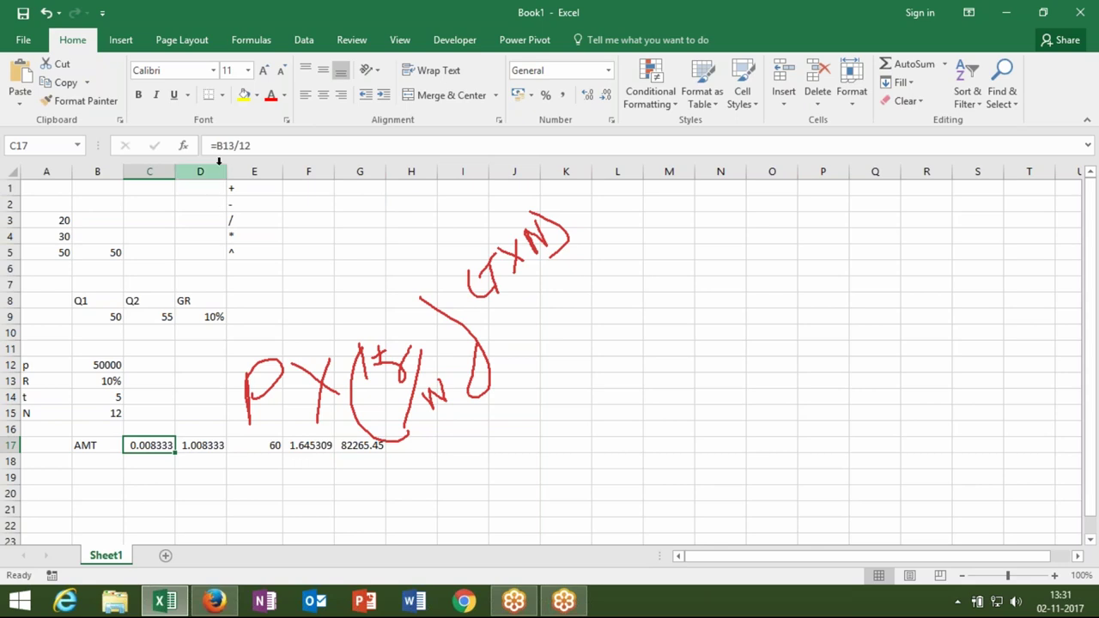
Step: Replace the C17 reference in D17's formula with (B13/12)
{"action": "left_click_drag", "start_coordinate": [218, 146], "coordinate": [269, 148]}
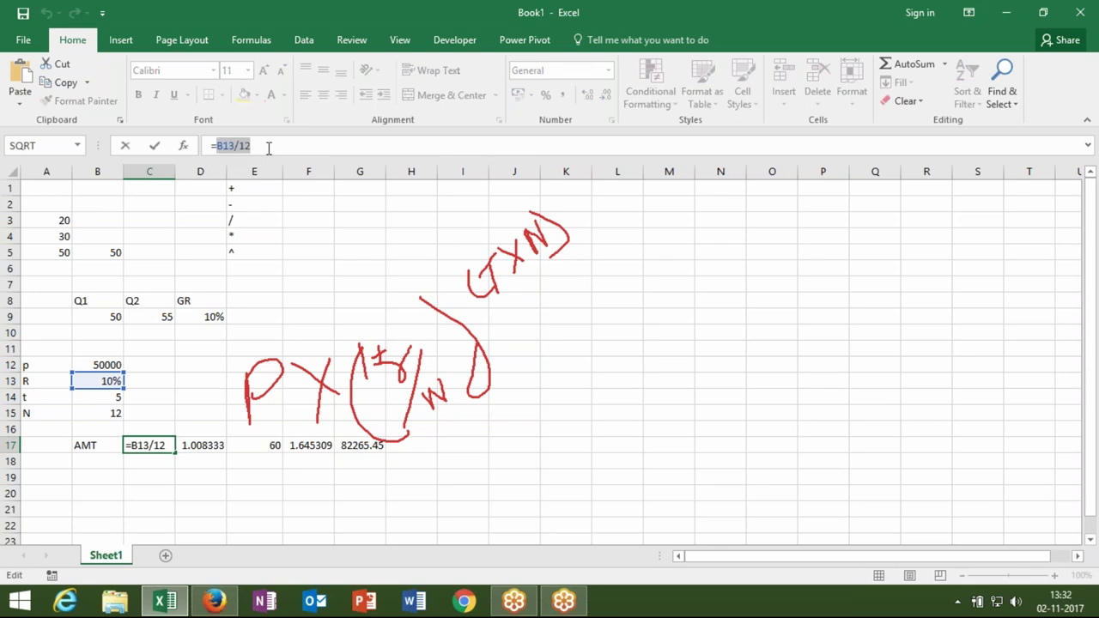
{"action": "key", "text": "Escape"}
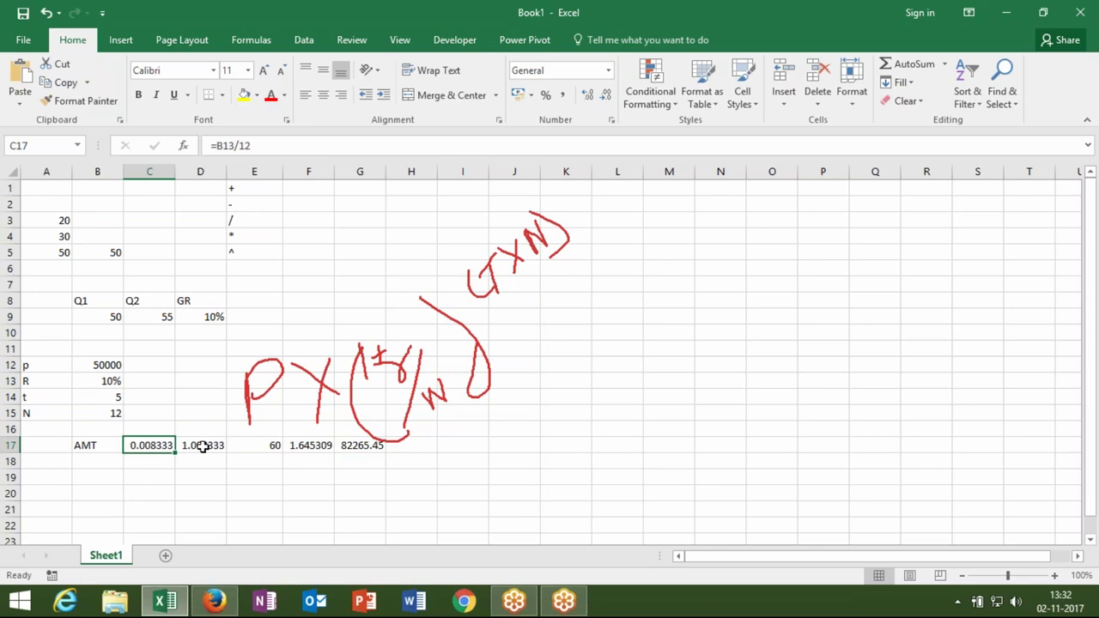
{"action": "left_click", "coordinate": [203, 445]}
{"action": "left_click", "coordinate": [234, 145]}
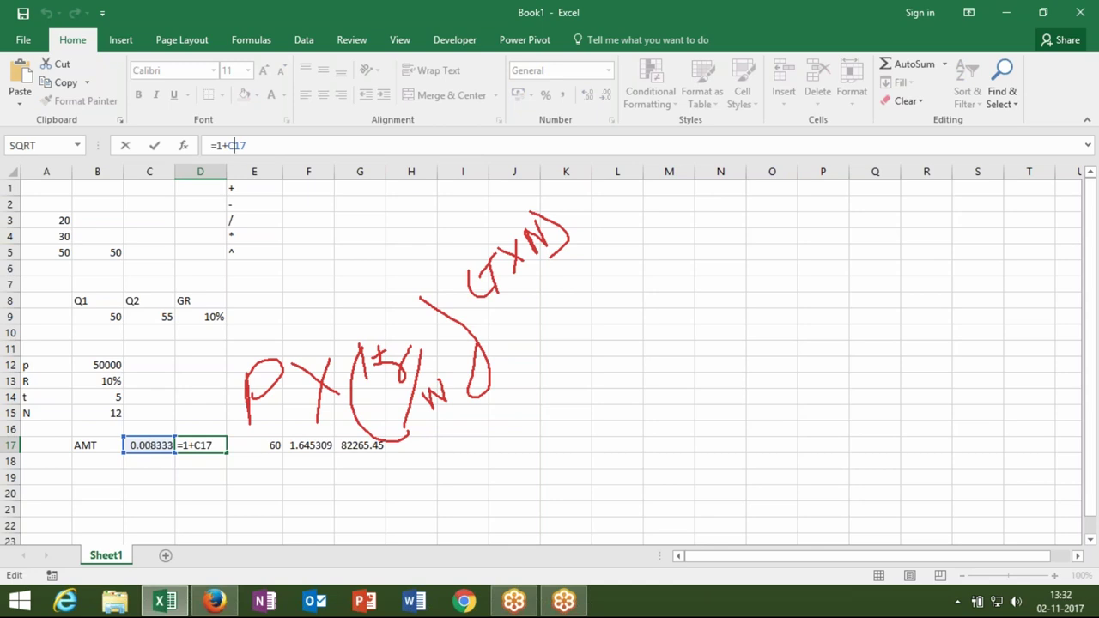
{"action": "left_click_drag", "start_coordinate": [240, 143], "coordinate": [252, 144]}
{"action": "key", "text": "BackSpace"}
{"action": "key", "text": "BackSpace"}
{"action": "type", "text": "(B13/12)"}
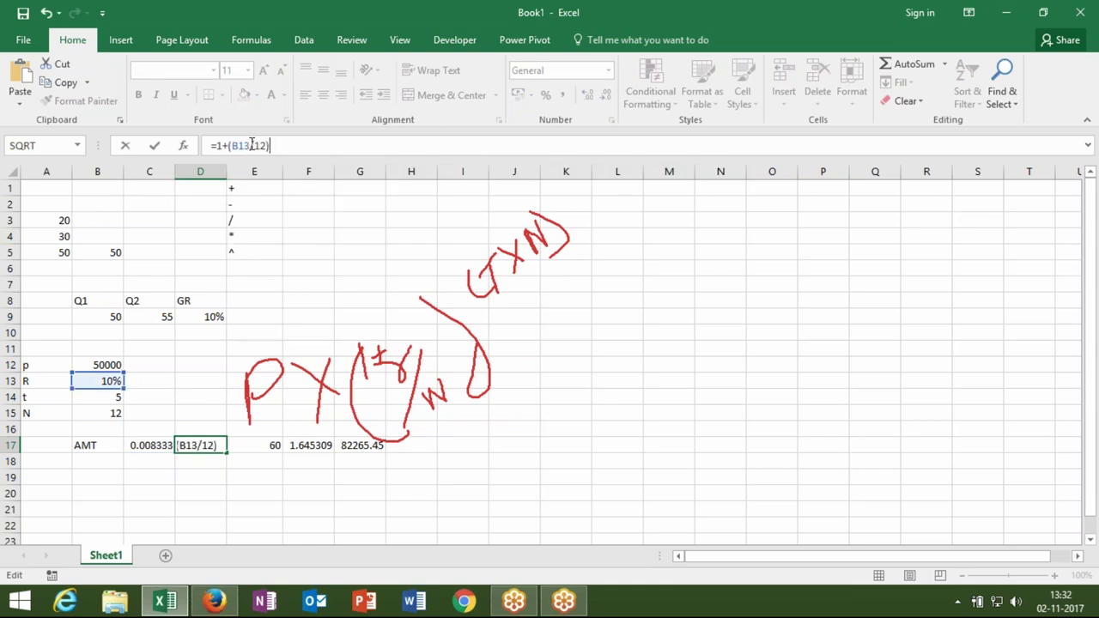
{"action": "key", "text": "Return"}
{"action": "key", "text": "Up"}
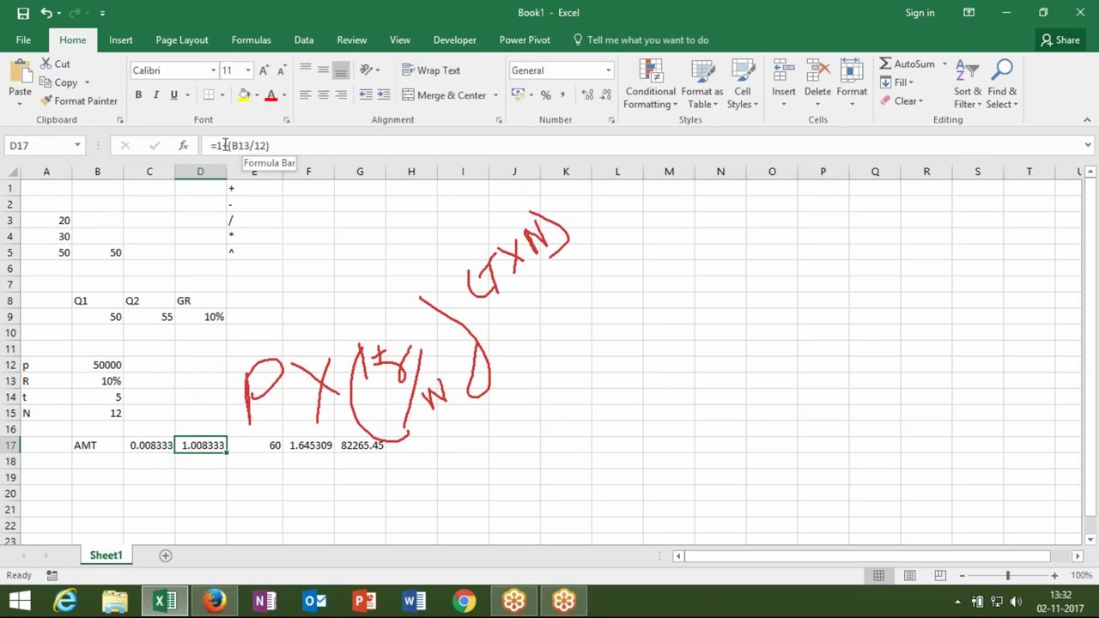
{"action": "left_click_drag", "start_coordinate": [216, 145], "coordinate": [318, 146]}
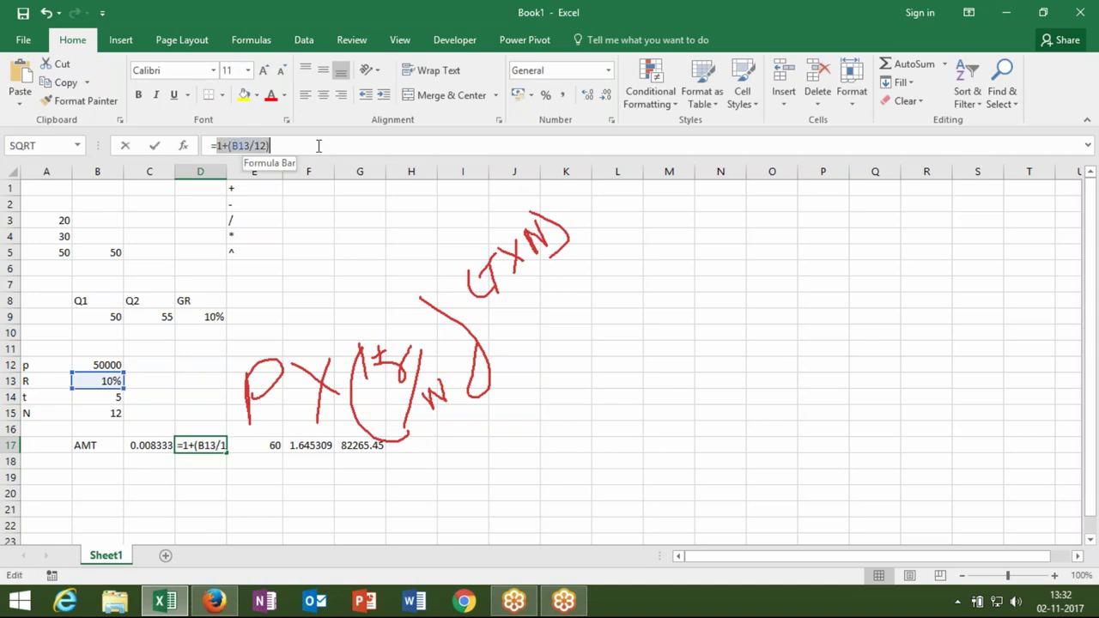
{"action": "key", "text": "Escape"}
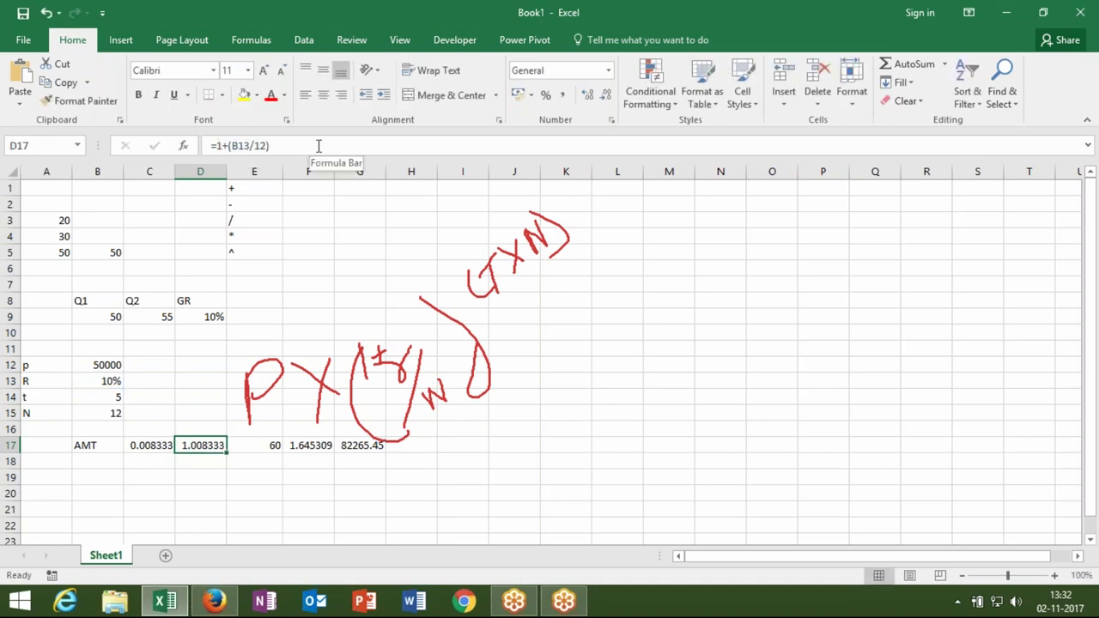
Step: Replace the D17 reference in F17's formula with (1+(B13/12))
{"action": "left_click", "coordinate": [264, 445]}
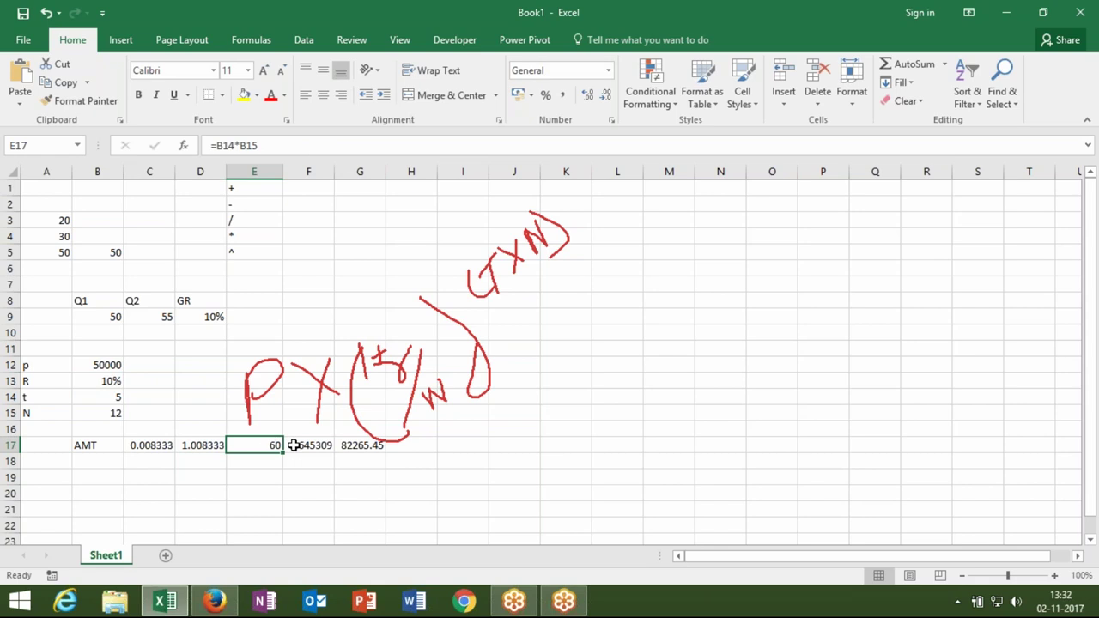
{"action": "left_click", "coordinate": [295, 445]}
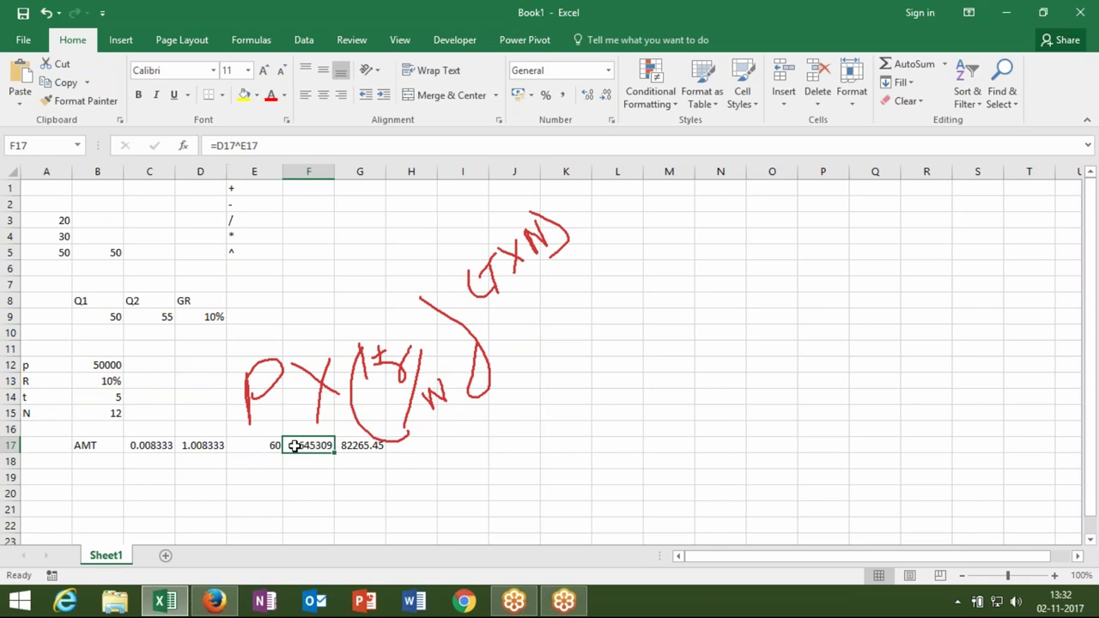
{"action": "left_click", "coordinate": [201, 444]}
{"action": "left_click", "coordinate": [219, 146]}
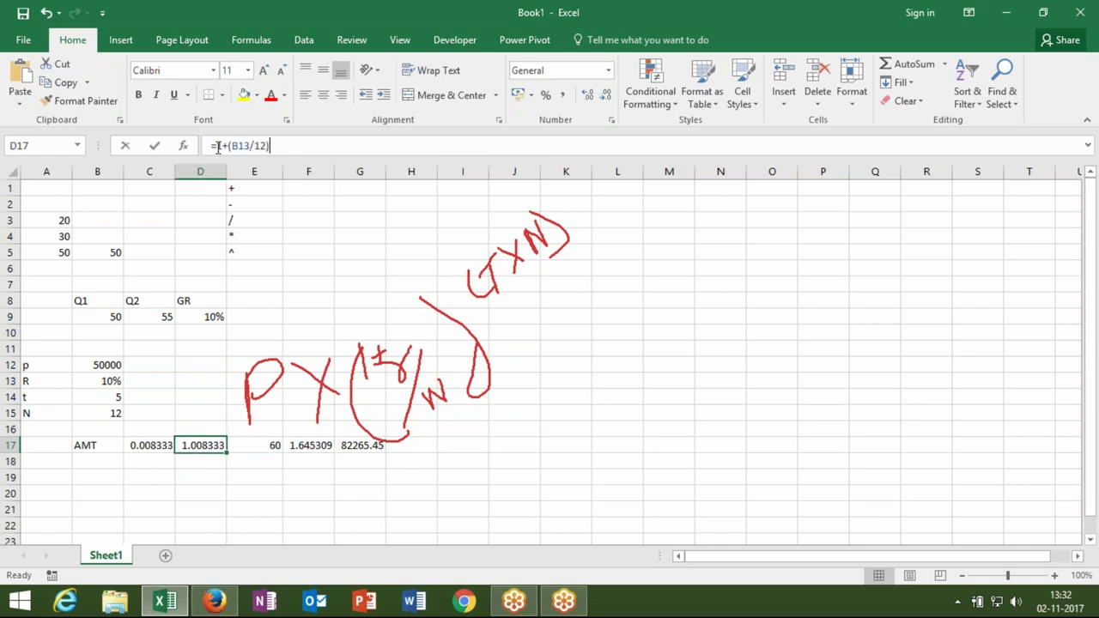
{"action": "key", "text": "Escape"}
{"action": "key", "text": "Right"}
{"action": "key", "text": "Right"}
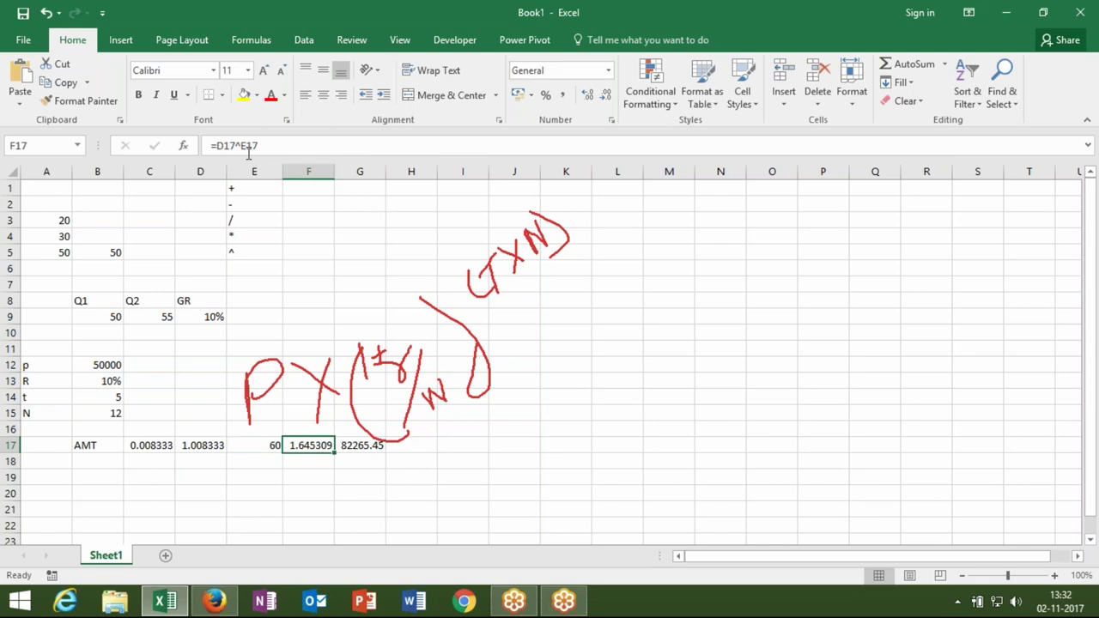
{"action": "left_click", "coordinate": [230, 145]}
{"action": "key", "text": "BackSpace"}
{"action": "key", "text": "BackSpace"}
{"action": "key", "text": "BackSpace"}
{"action": "type", "text": "(1+(B13/12)"}
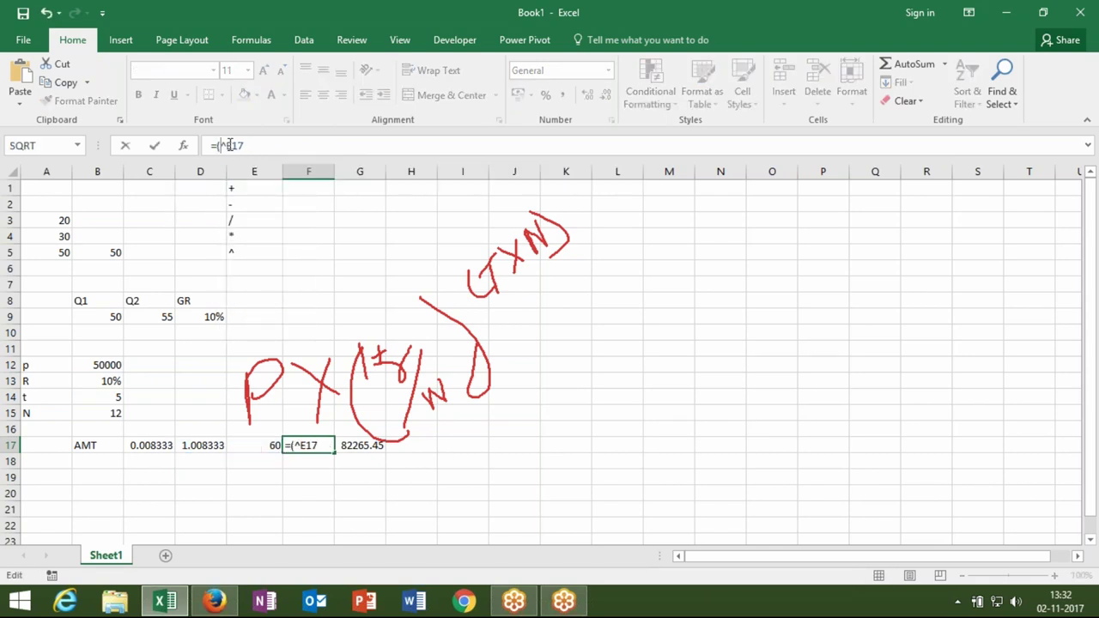
{"action": "type", "text": ")"}
{"action": "key", "text": "Return"}
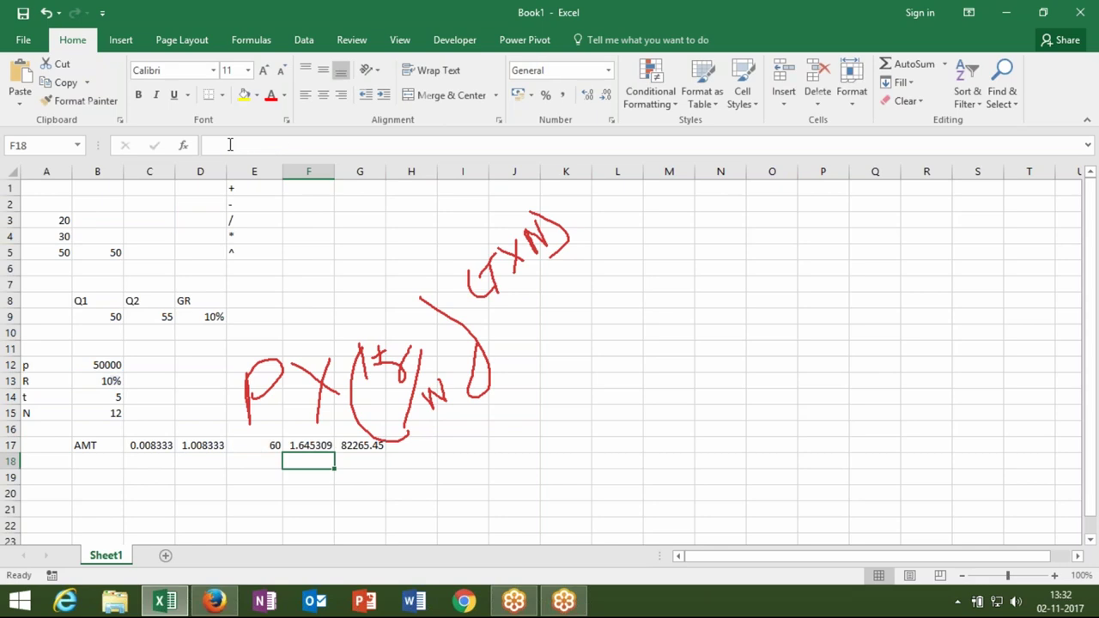
{"action": "key", "text": "Up"}
Step: Replace F17's E17 exponent with (B14*B15), keeping the 1.645309 result
{"action": "key", "text": "Left"}
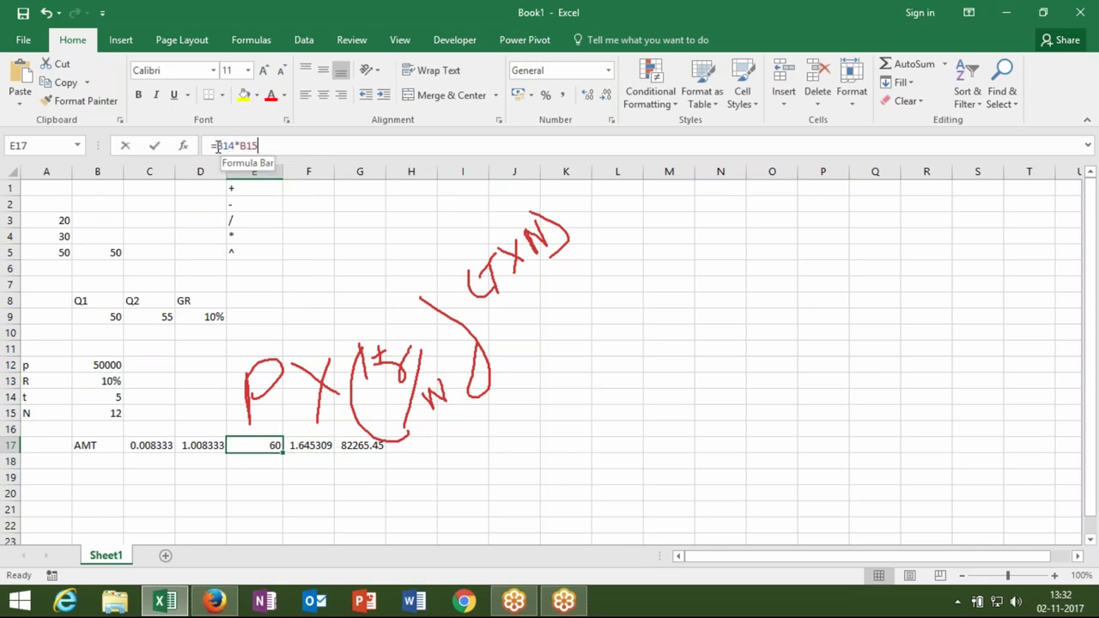
{"action": "left_click_drag", "start_coordinate": [216, 145], "coordinate": [305, 141]}
{"action": "key", "text": "Return"}
{"action": "key", "text": "Up"}
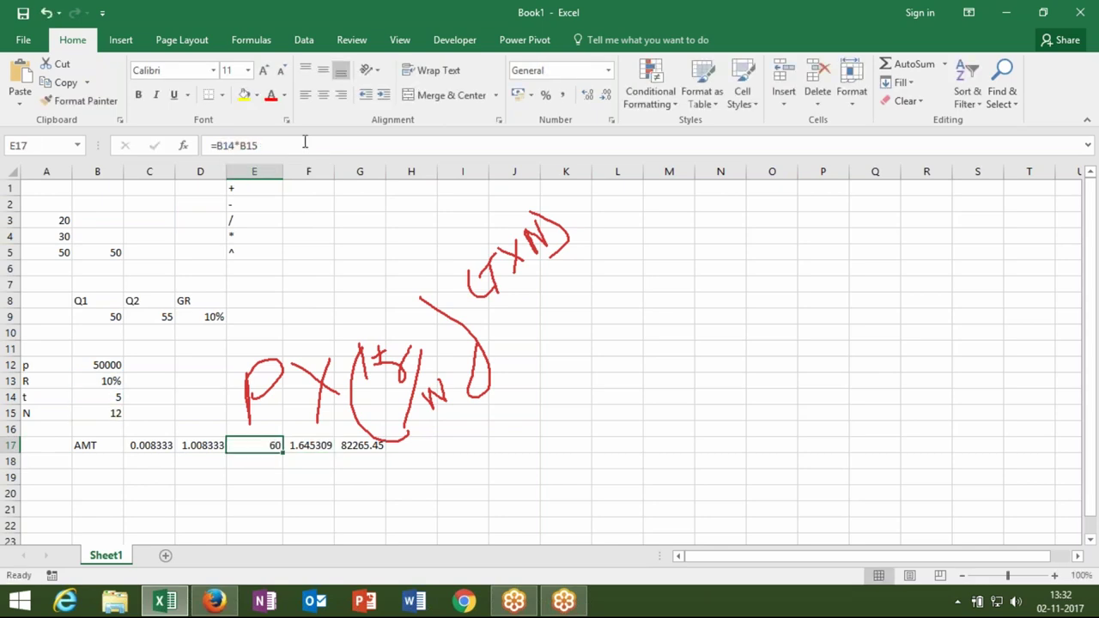
{"action": "key", "text": "Right"}
{"action": "double_click", "coordinate": [305, 143]}
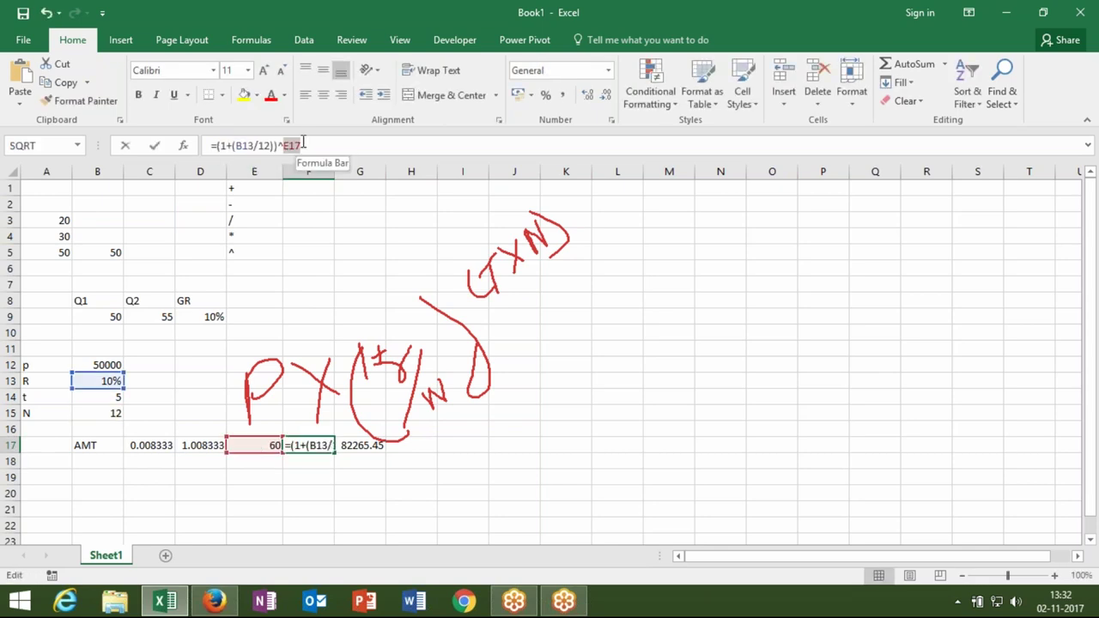
{"action": "type", "text": "("}
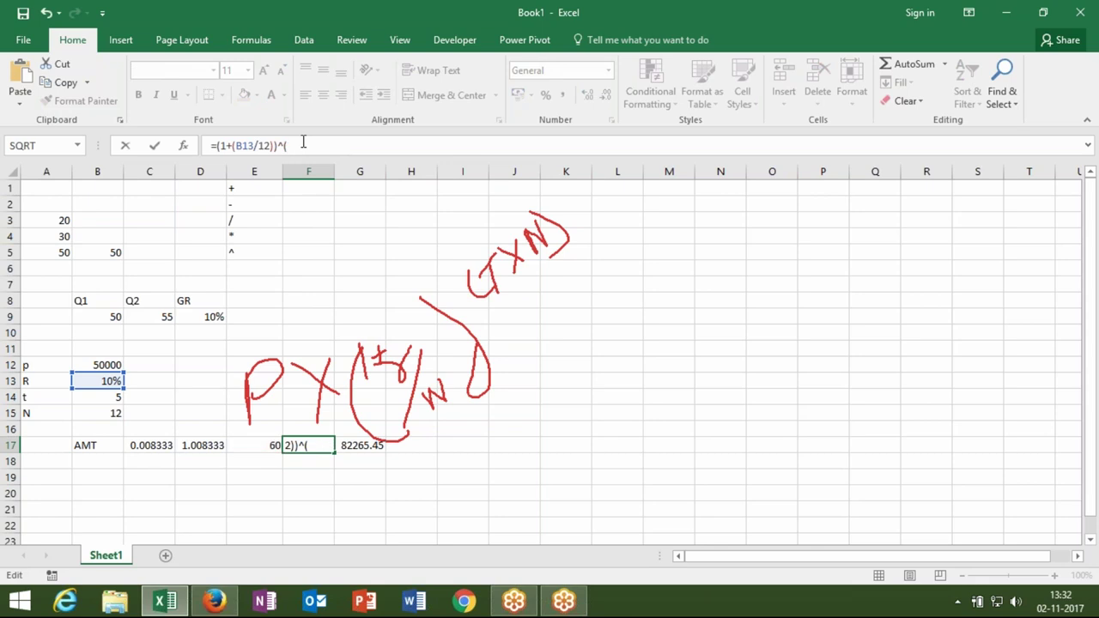
{"action": "type", "text": "B14*B15)"}
{"action": "key", "text": "ctrl+Return"}
{"action": "key", "text": "Return"}
{"action": "key", "text": "Up"}
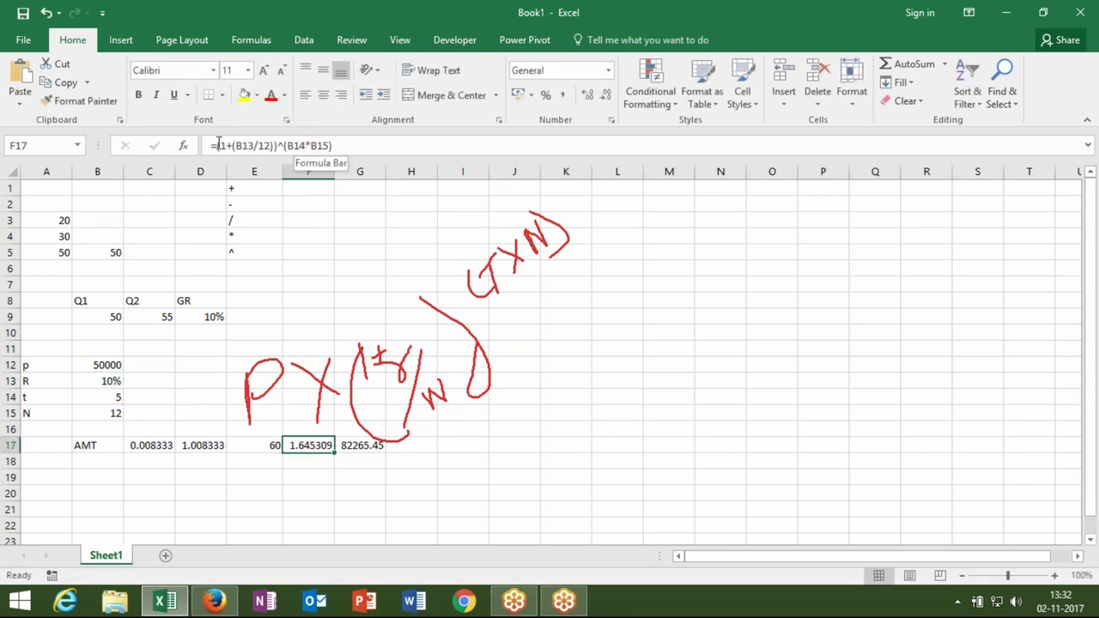
{"action": "left_click", "coordinate": [218, 144]}
{"action": "key", "text": "Escape"}
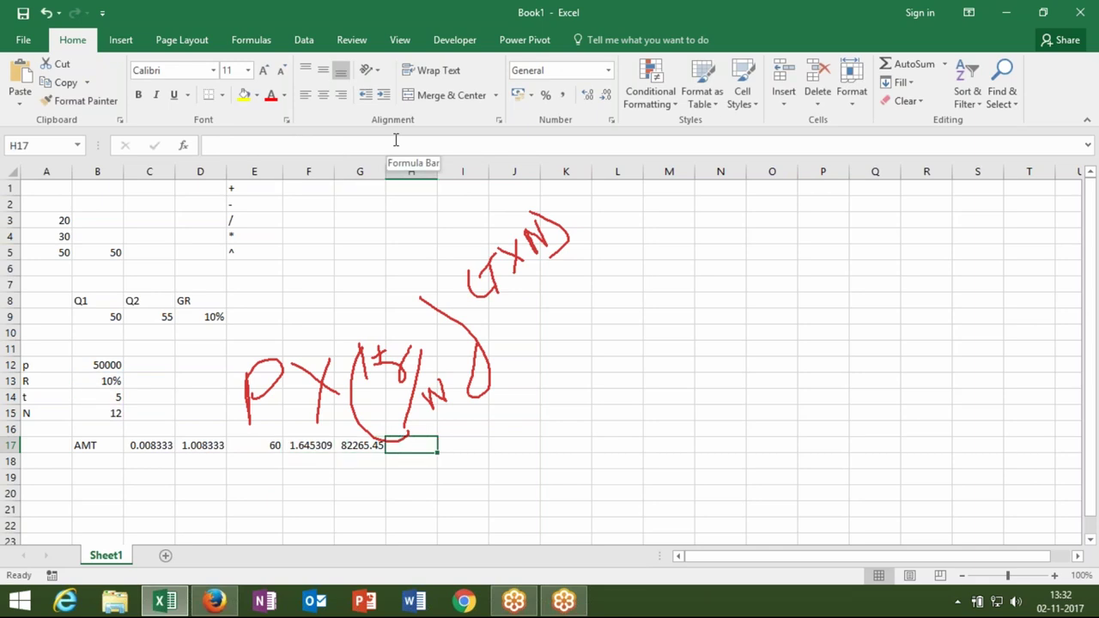
{"action": "key", "text": "Left"}
Step: Replace F17 in G17's formula with ((1+(B13/12))^(B14*B15)) to nest the calculation
{"action": "left_click", "coordinate": [249, 148]}
{"action": "double_click", "coordinate": [228, 146]}
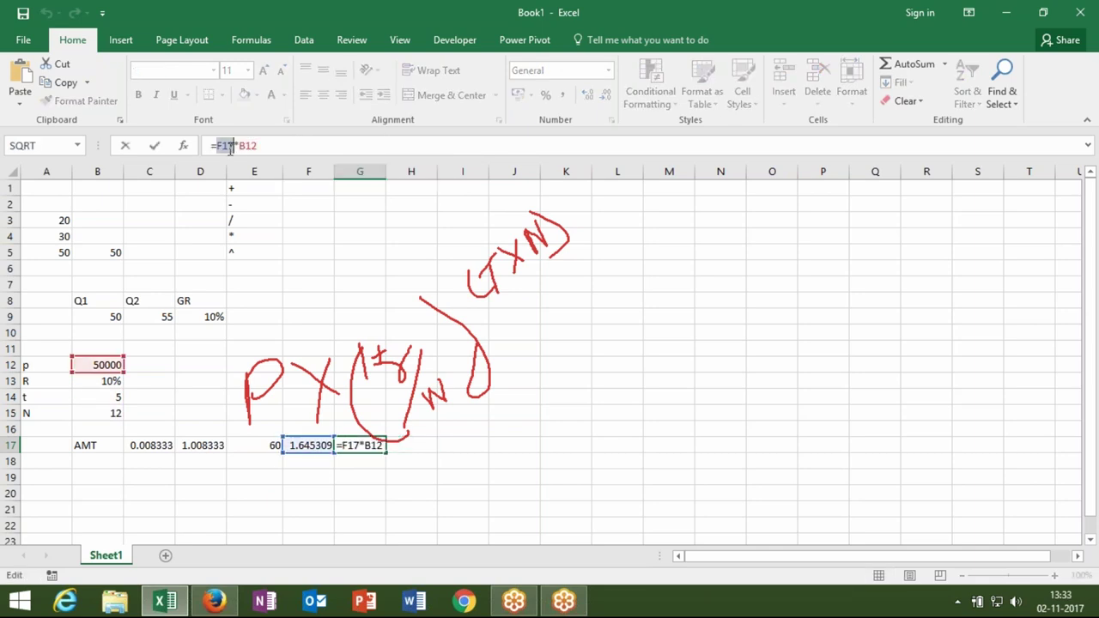
{"action": "type", "text": "((1+(B13/12))^(B14*B15))"}
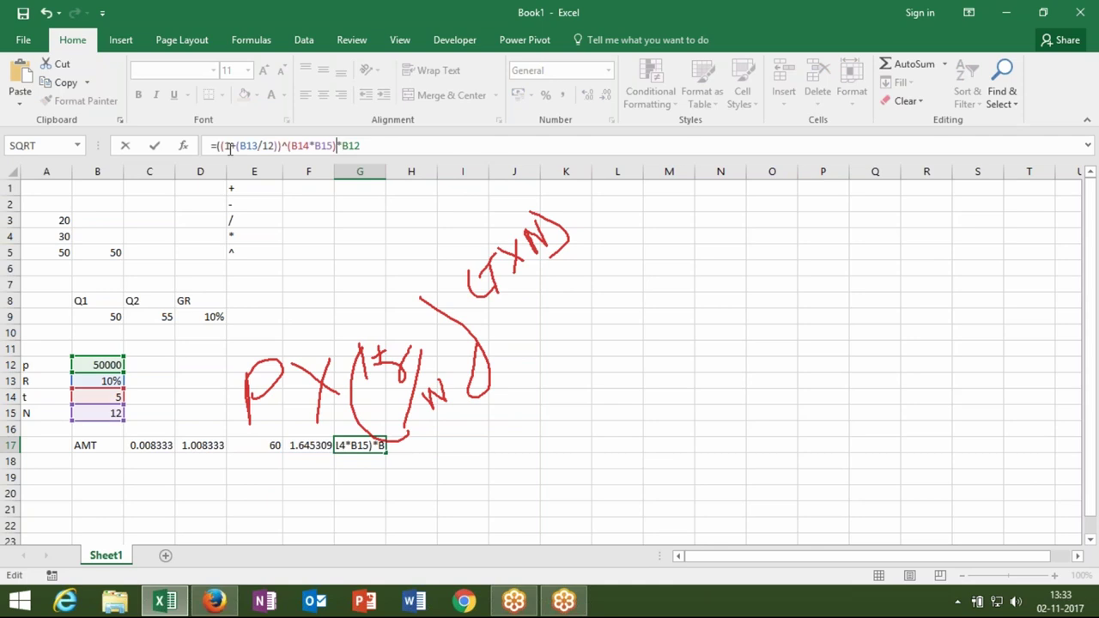
{"action": "key", "text": "Return"}
{"action": "key", "text": "Up"}
Step: Move the nested amount formula from G17 to C15, showing 82265.45
{"action": "key", "text": "ctrl+c"}
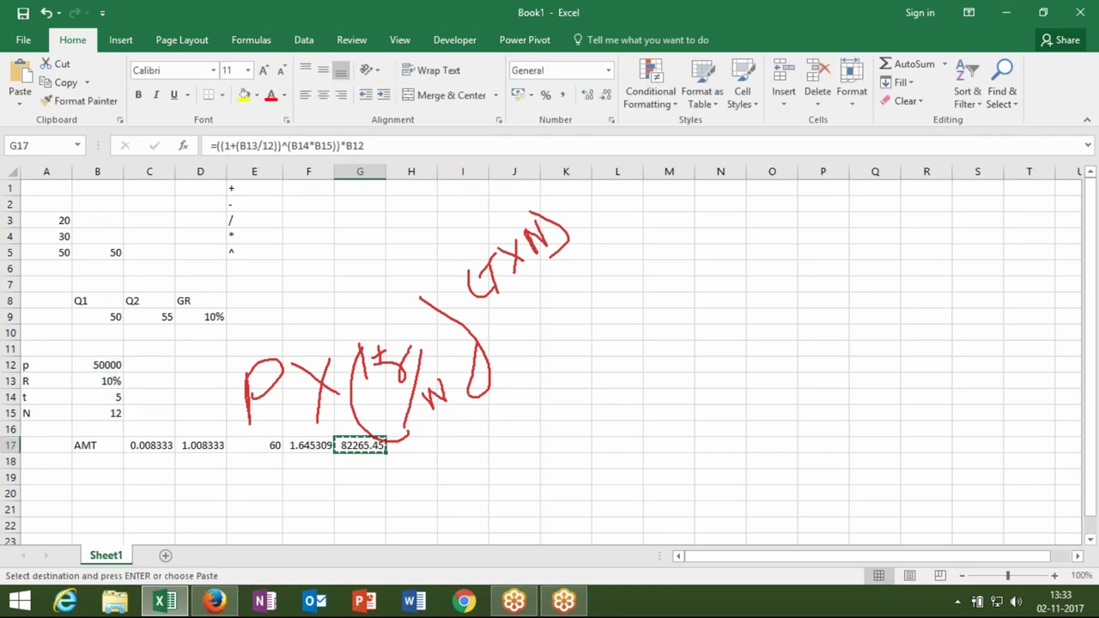
{"action": "left_click", "coordinate": [147, 417]}
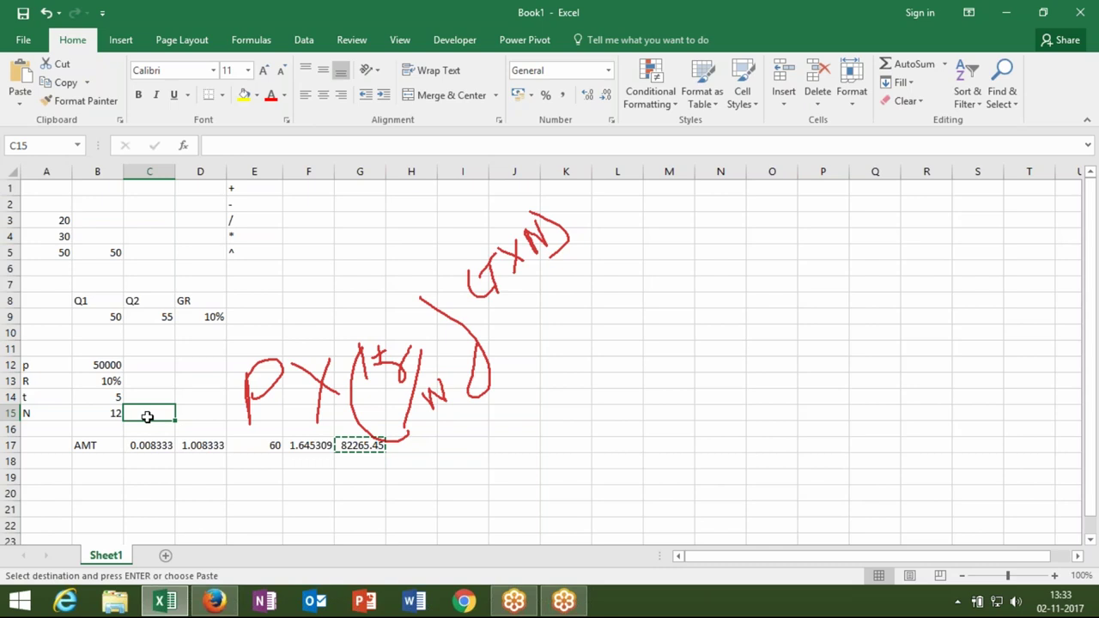
{"action": "key", "text": "ctrl+v"}
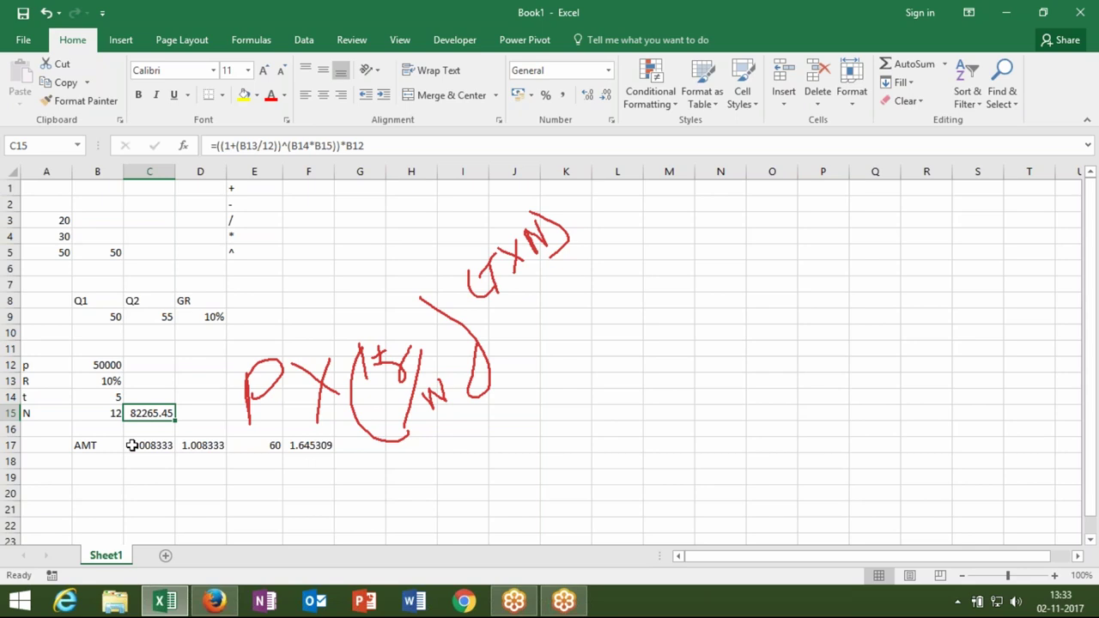
{"action": "left_click", "coordinate": [86, 506]}
Step: Enter the label Cost in A21 with the value 50 in B21
{"action": "key", "text": "Left"}
{"action": "key", "text": "Down"}
{"action": "key", "text": "Down"}
{"action": "key", "text": "Up"}
{"action": "key", "text": "Right"}
{"action": "key", "text": "Down"}
{"action": "key", "text": "Up"}
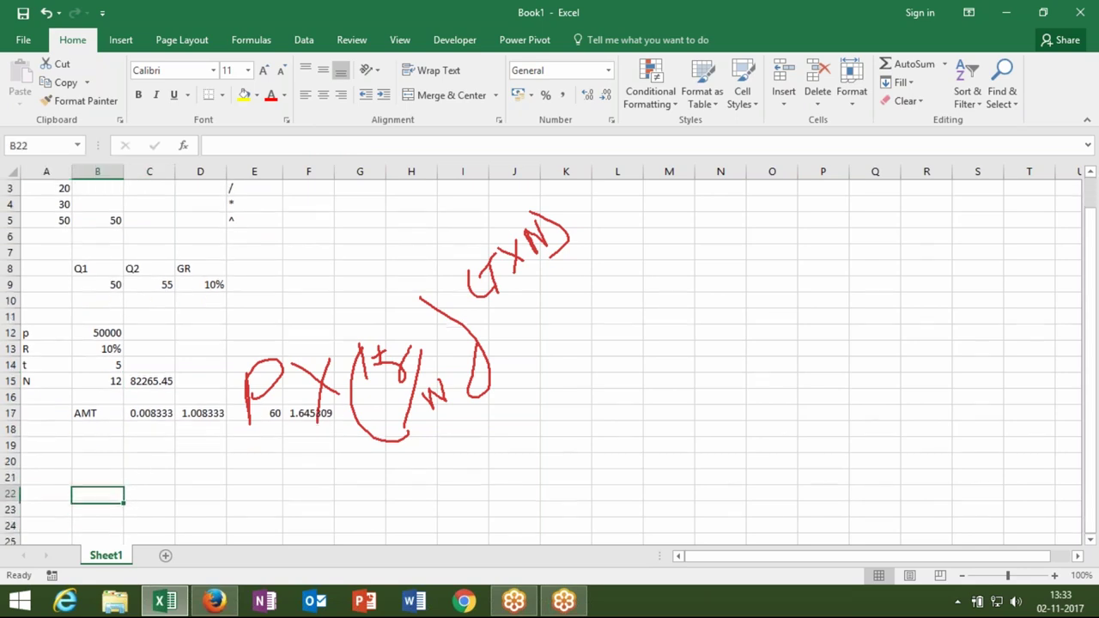
{"action": "key", "text": "Left"}
{"action": "key", "text": "Up"}
{"action": "type", "text": "Cost"}
{"action": "key", "text": "Tab"}
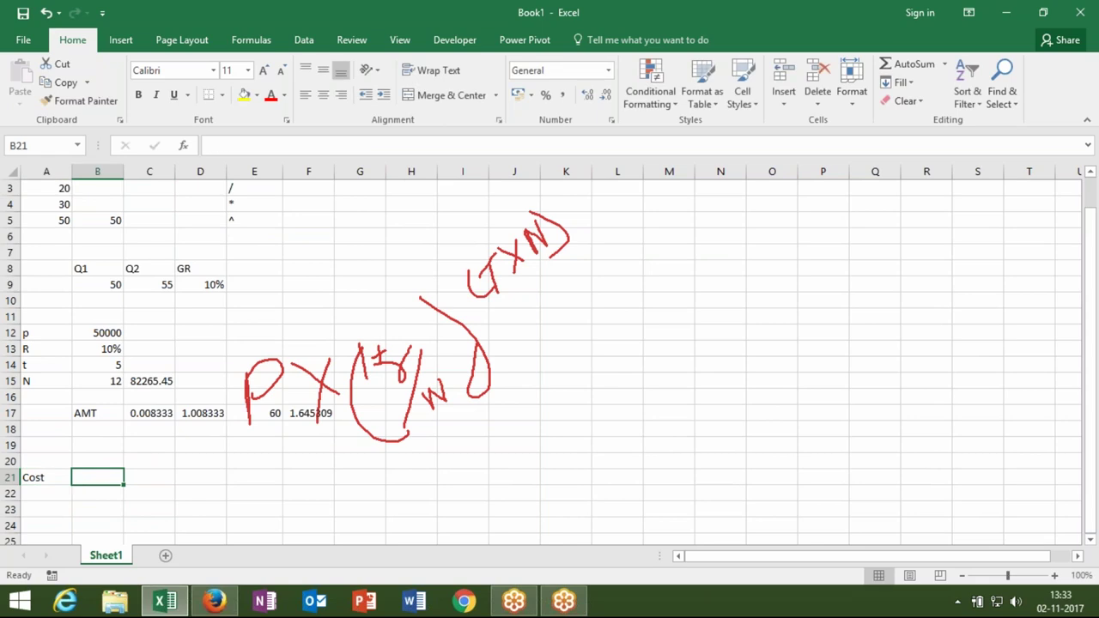
{"action": "type", "text": "50"}
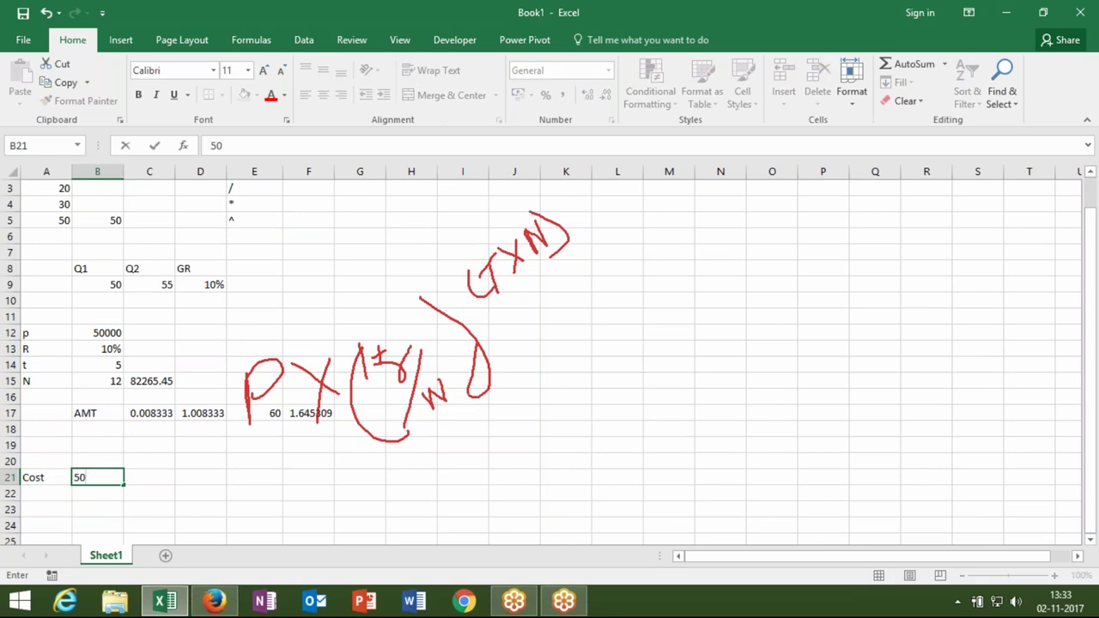
{"action": "key", "text": "Return"}
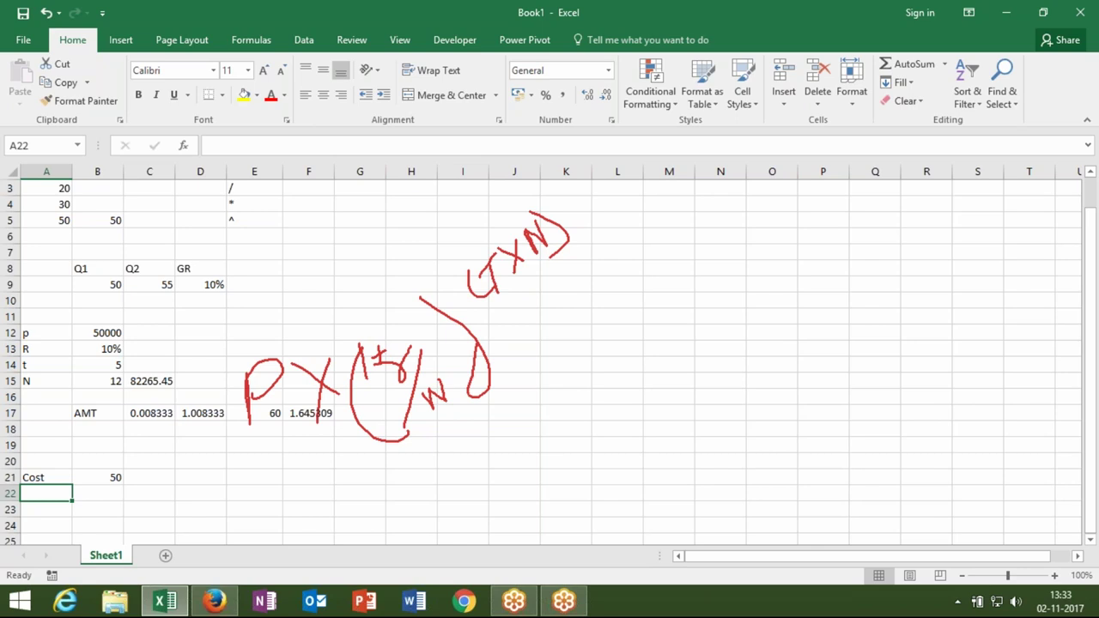
Step: Add the MRP label in A22
{"action": "type", "text": "M"}
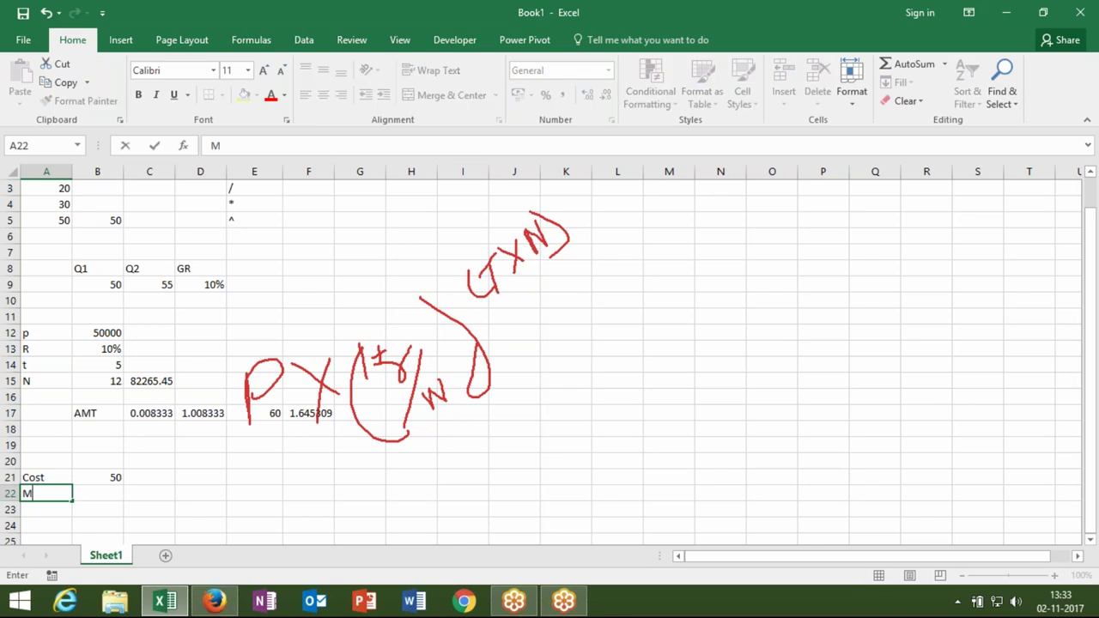
{"action": "type", "text": "RP"}
{"action": "key", "text": "Return"}
{"action": "key", "text": "Down"}
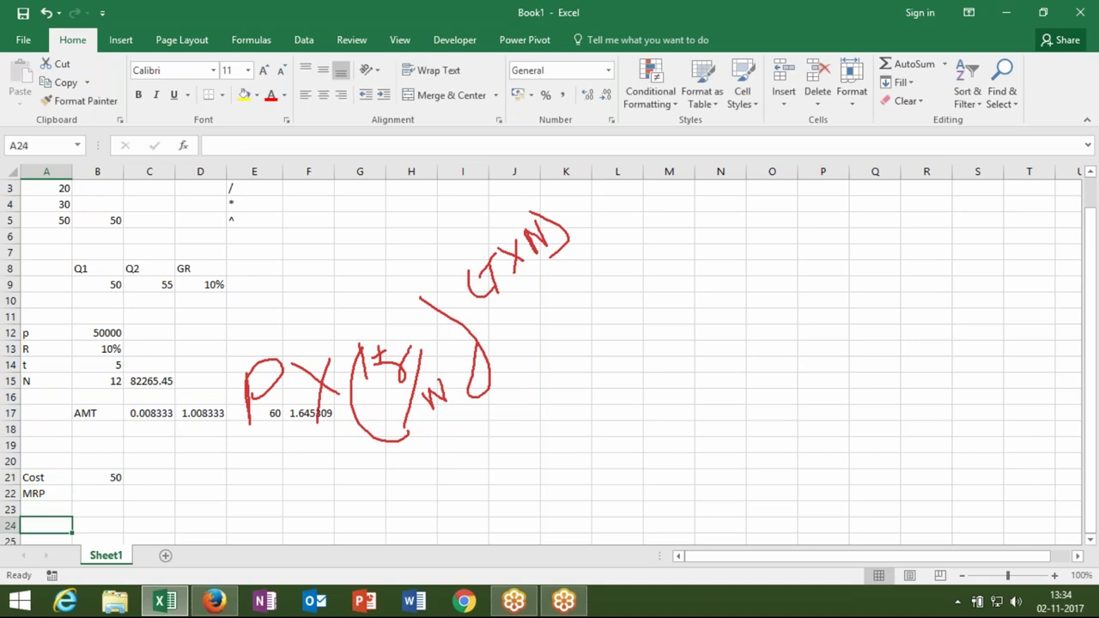
{"action": "key", "text": "Down"}
{"action": "key", "text": "Down"}
{"action": "key", "text": "Right"}
{"action": "key", "text": "Right"}
{"action": "key", "text": "Up"}
{"action": "key", "text": "Up"}
{"action": "key", "text": "Up"}
Step: Fill C23:F23 with the rates 5%, 10%, 15% and 20%
{"action": "type", "text": "5%"}
{"action": "key", "text": "Right"}
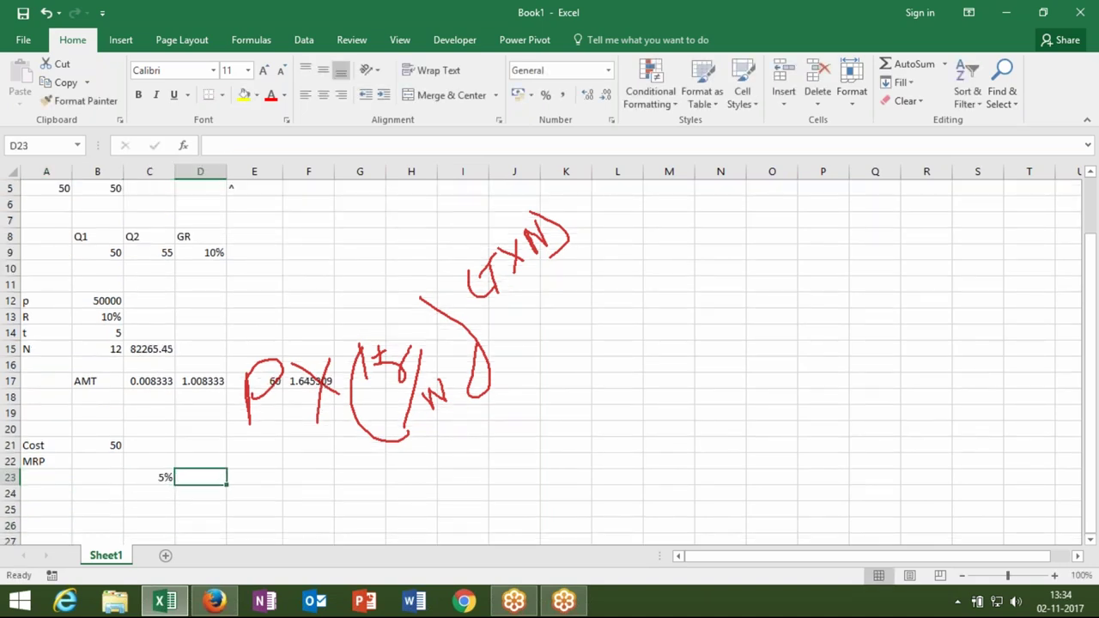
{"action": "type", "text": "10%"}
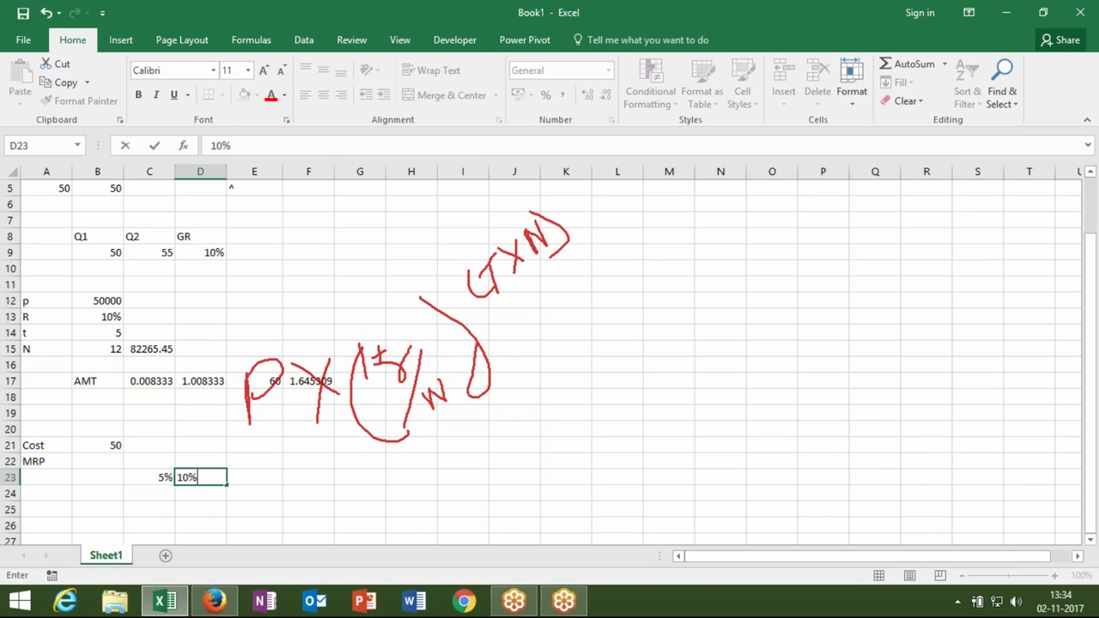
{"action": "key", "text": "Right"}
{"action": "type", "text": "15"}
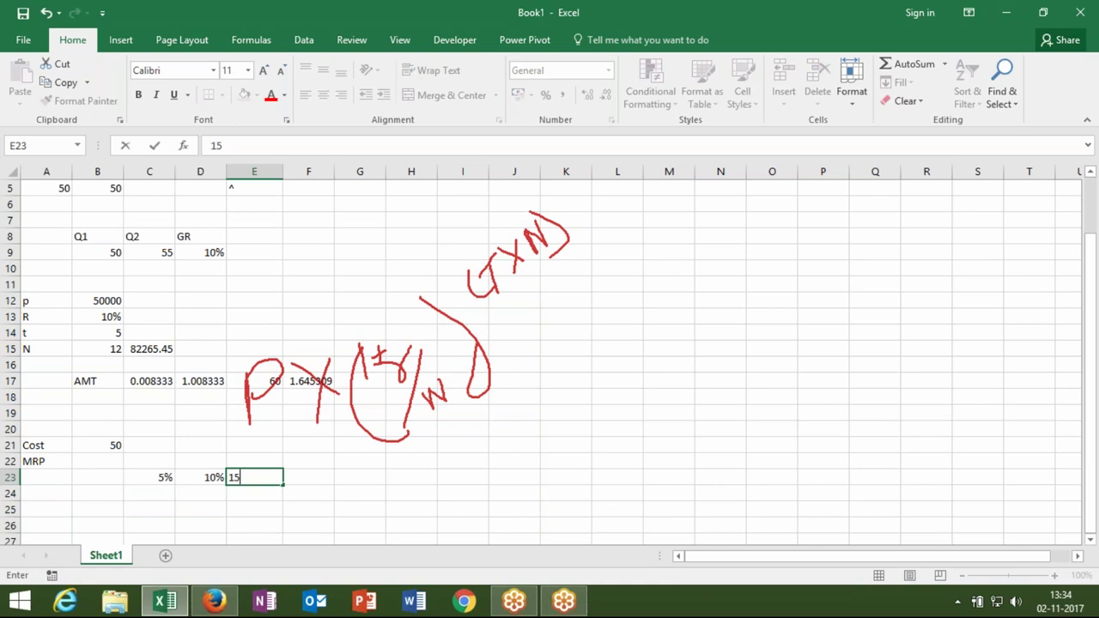
{"action": "type", "text": "%"}
{"action": "key", "text": "BackSpace"}
{"action": "key", "text": "Right"}
{"action": "type", "text": "20"}
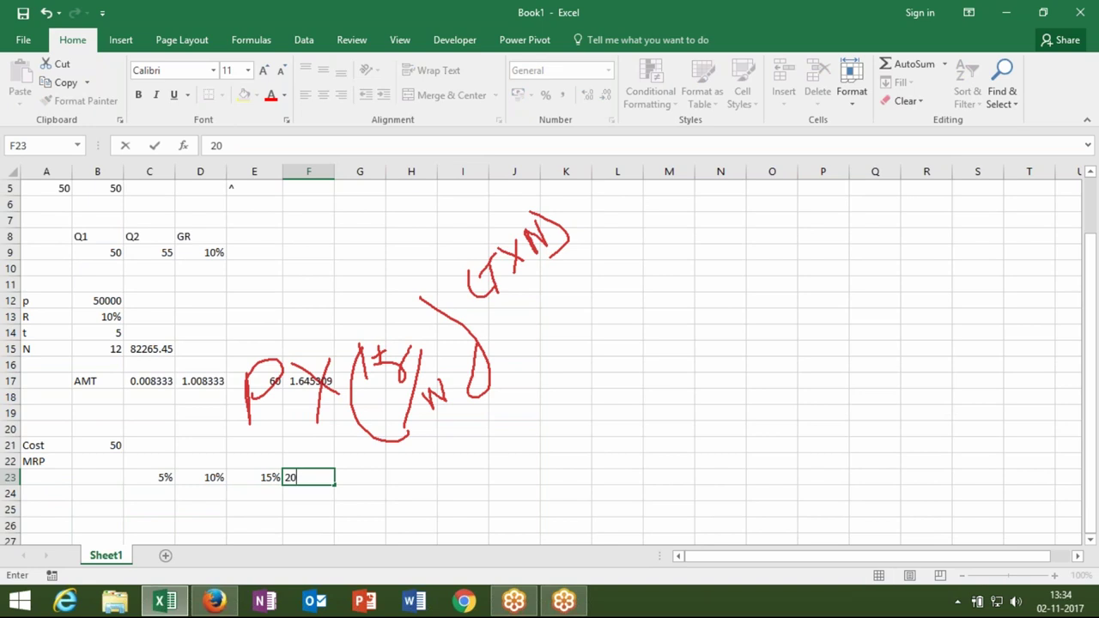
{"action": "type", "text": "%"}
{"action": "key", "text": "Return"}
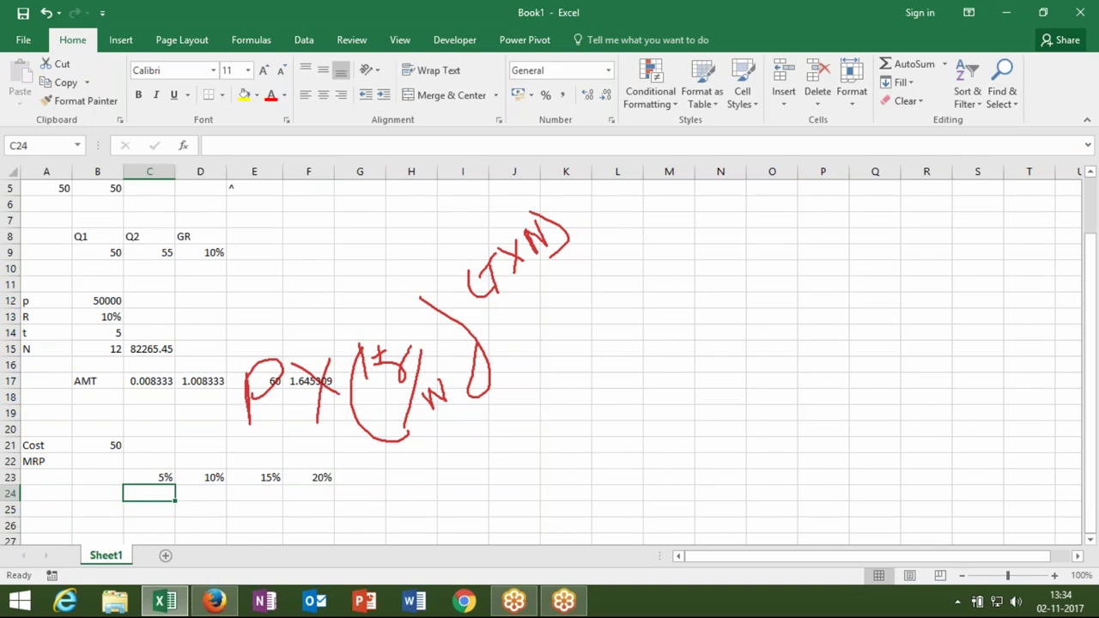
Step: Calculate the 5% markup 2.5 in C24 and the running price 52.5 in C25 from the cost in B21
{"action": "type", "text": "="}
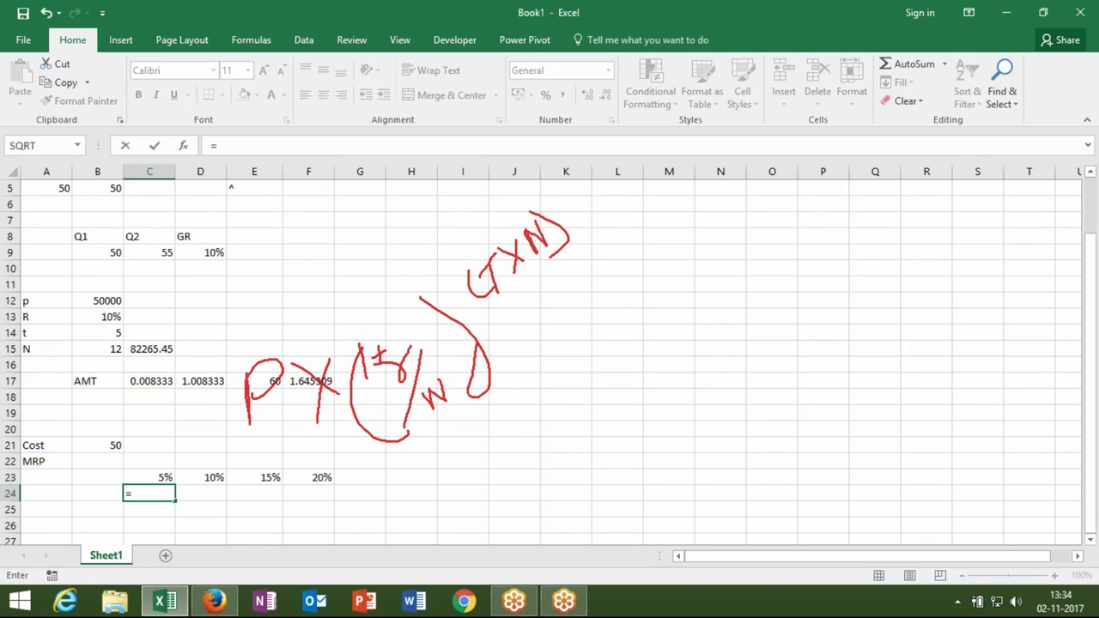
{"action": "left_click", "coordinate": [103, 445]}
{"action": "type", "text": "*"}
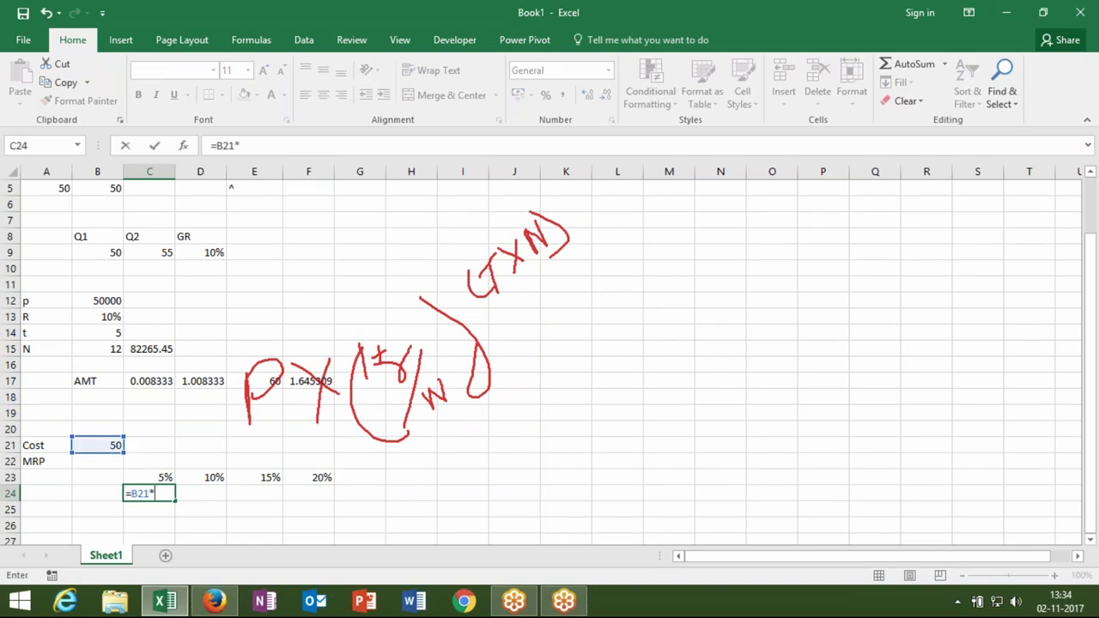
{"action": "key", "text": "Up"}
{"action": "key", "text": "Return"}
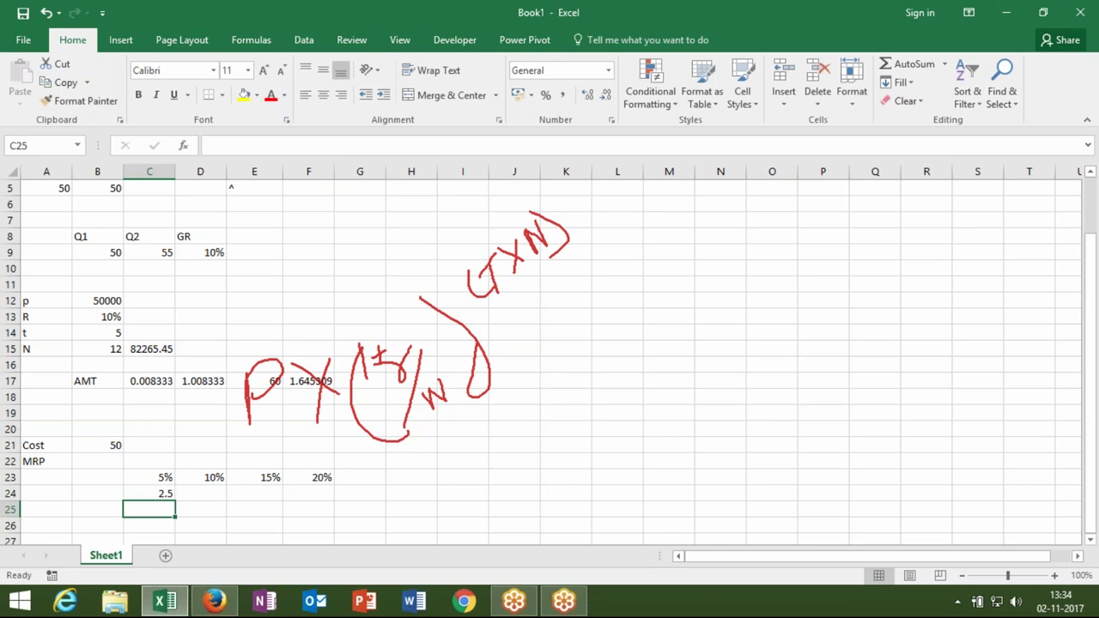
{"action": "type", "text": "="}
{"action": "left_click", "coordinate": [111, 445]}
{"action": "type", "text": "+"}
{"action": "left_click", "coordinate": [140, 494]}
{"action": "key", "text": "Return"}
Step: Add the 10% markup 5.25 in D24 and the running price 57.75 in D25
{"action": "left_click", "coordinate": [201, 493]}
{"action": "type", "text": "="}
{"action": "left_click", "coordinate": [163, 511]}
{"action": "type", "text": "*"}
{"action": "left_click", "coordinate": [196, 478]}
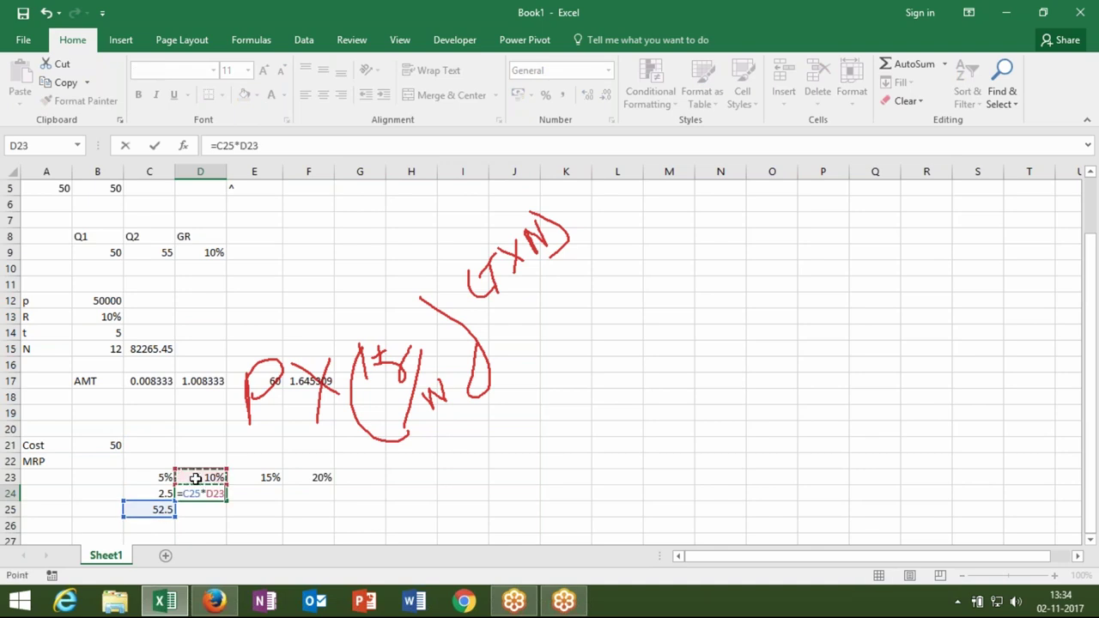
{"action": "key", "text": "Return"}
{"action": "type", "text": "="}
{"action": "left_click", "coordinate": [159, 515]}
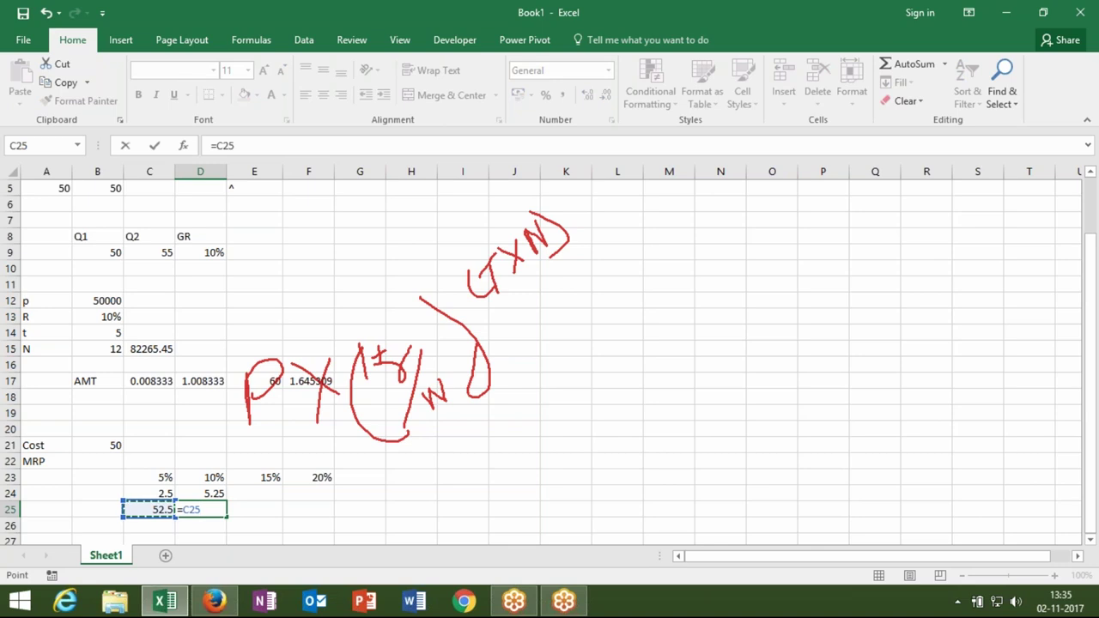
{"action": "type", "text": "+"}
{"action": "left_click", "coordinate": [203, 494]}
{"action": "key", "text": "Return"}
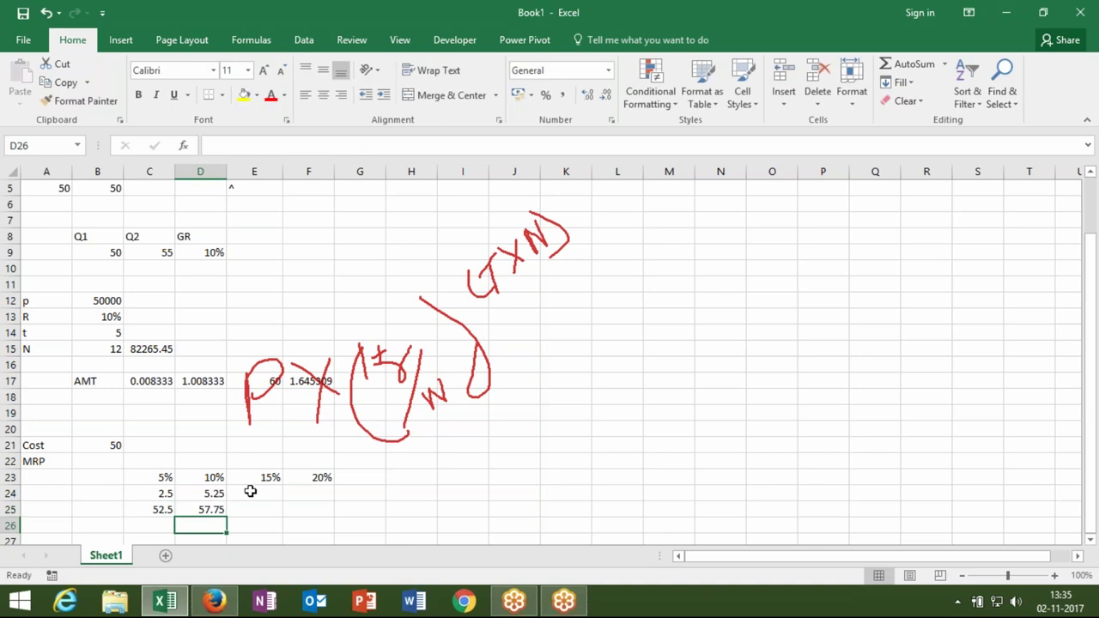
Step: Add the 15% markup 8.6625 in E24 and the running price 66.4125 in E25
{"action": "left_click", "coordinate": [249, 492]}
{"action": "type", "text": "="}
{"action": "left_click", "coordinate": [206, 510]}
{"action": "type", "text": "*"}
{"action": "left_click", "coordinate": [246, 477]}
{"action": "key", "text": "Return"}
{"action": "type", "text": "="}
{"action": "key", "text": "Left"}
{"action": "type", "text": "+"}
{"action": "left_click", "coordinate": [252, 493]}
{"action": "key", "text": "Return"}
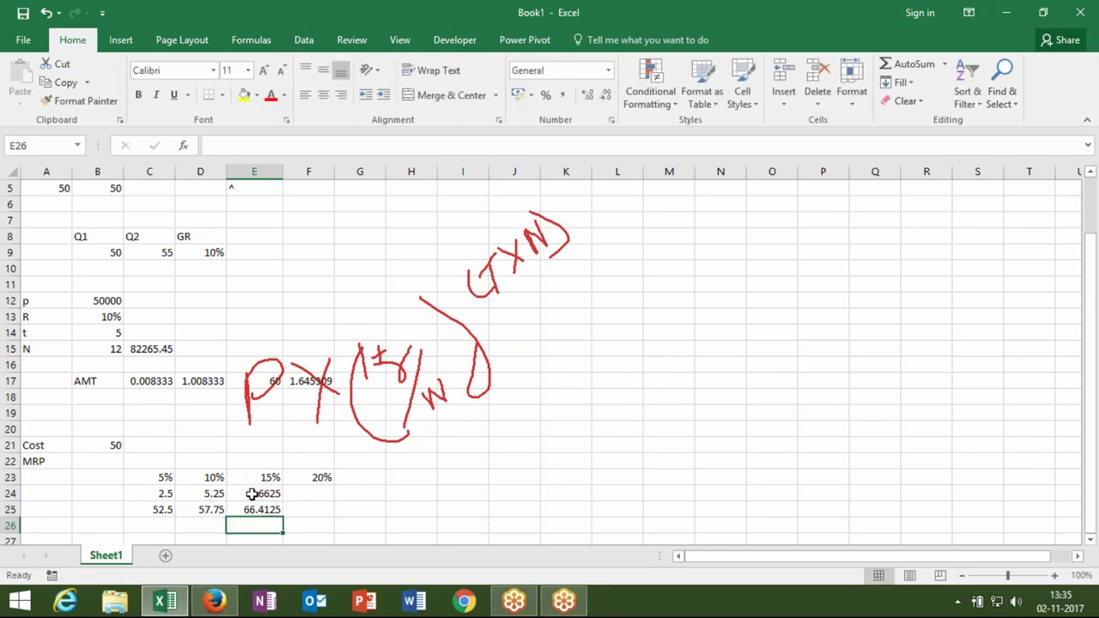
Step: Add the 20% markup 13.2825 in F24 and final price 79.695 in F25, then review row 25
{"action": "left_click", "coordinate": [296, 495]}
{"action": "type", "text": "="}
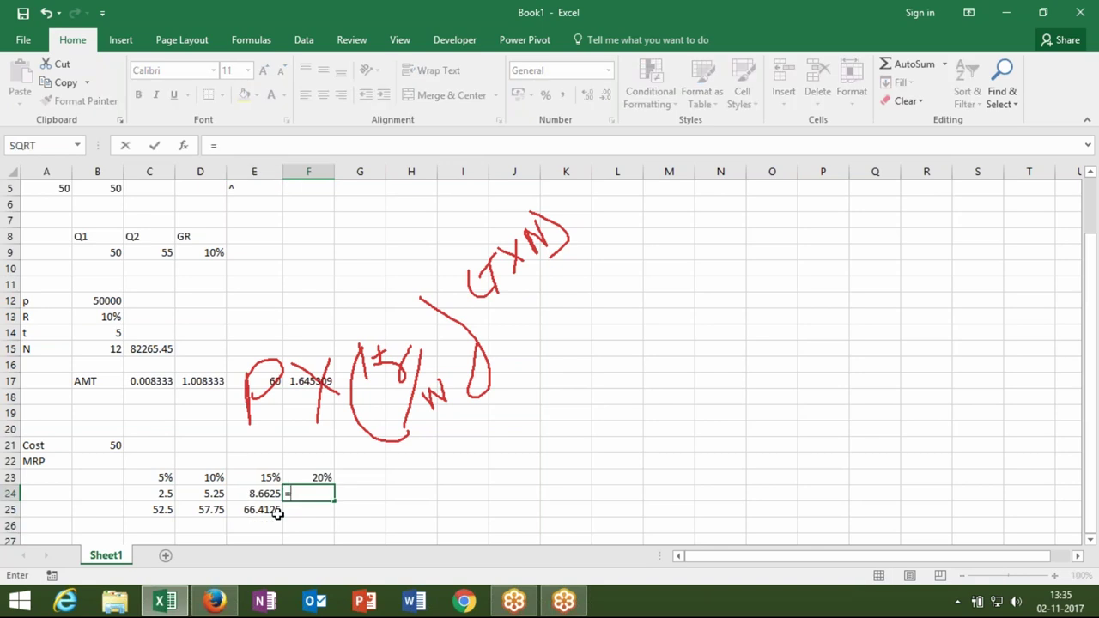
{"action": "left_click", "coordinate": [274, 511]}
{"action": "type", "text": "*"}
{"action": "key", "text": "Up"}
{"action": "key", "text": "Return"}
{"action": "type", "text": "="}
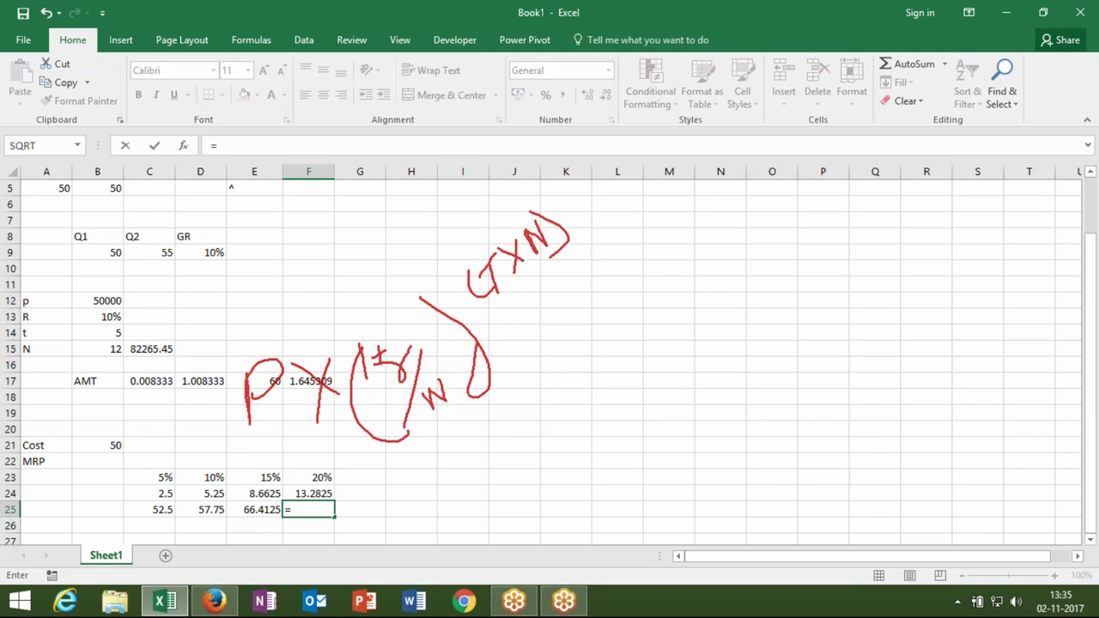
{"action": "key", "text": "Left"}
{"action": "type", "text": "+"}
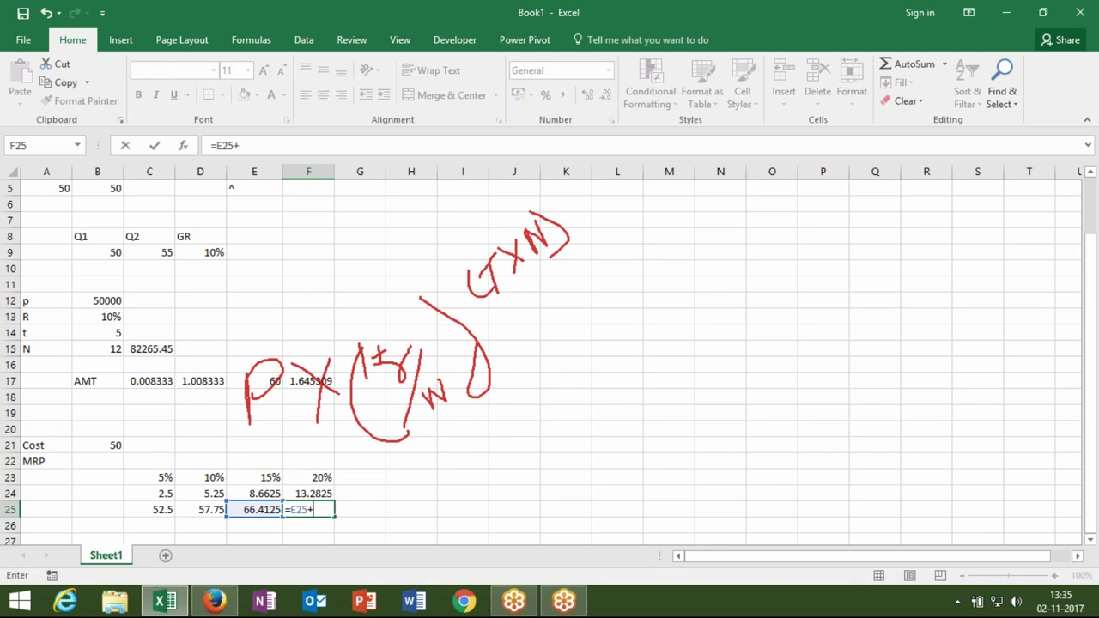
{"action": "left_click", "coordinate": [296, 494]}
{"action": "key", "text": "Return"}
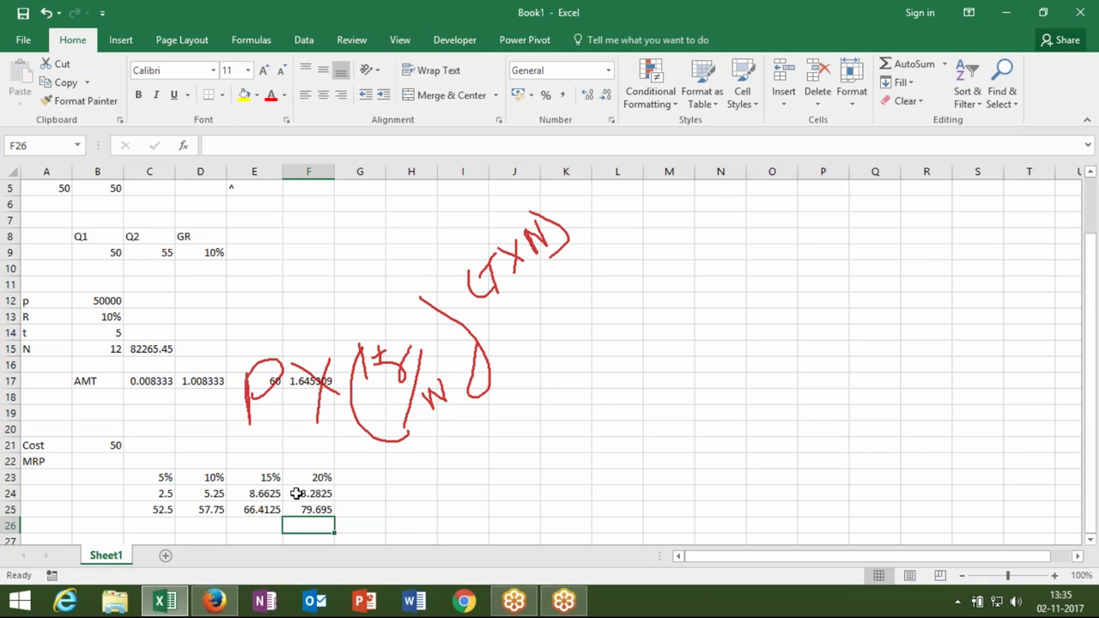
{"action": "scroll", "coordinate": [296, 494], "scroll_direction": "down", "scroll_amount": 1}
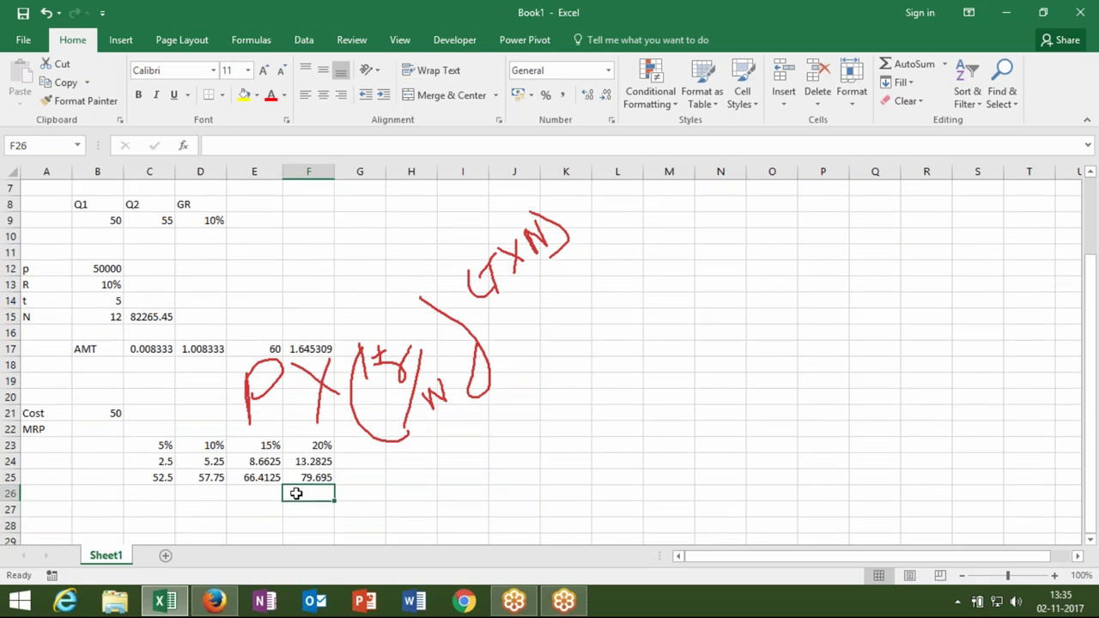
{"action": "key", "text": "Up"}
{"action": "key", "text": "Left"}
{"action": "key", "text": "Left"}
{"action": "key", "text": "Left"}
{"action": "key", "text": "Right"}
{"action": "key", "text": "Right"}
{"action": "key", "text": "Right"}
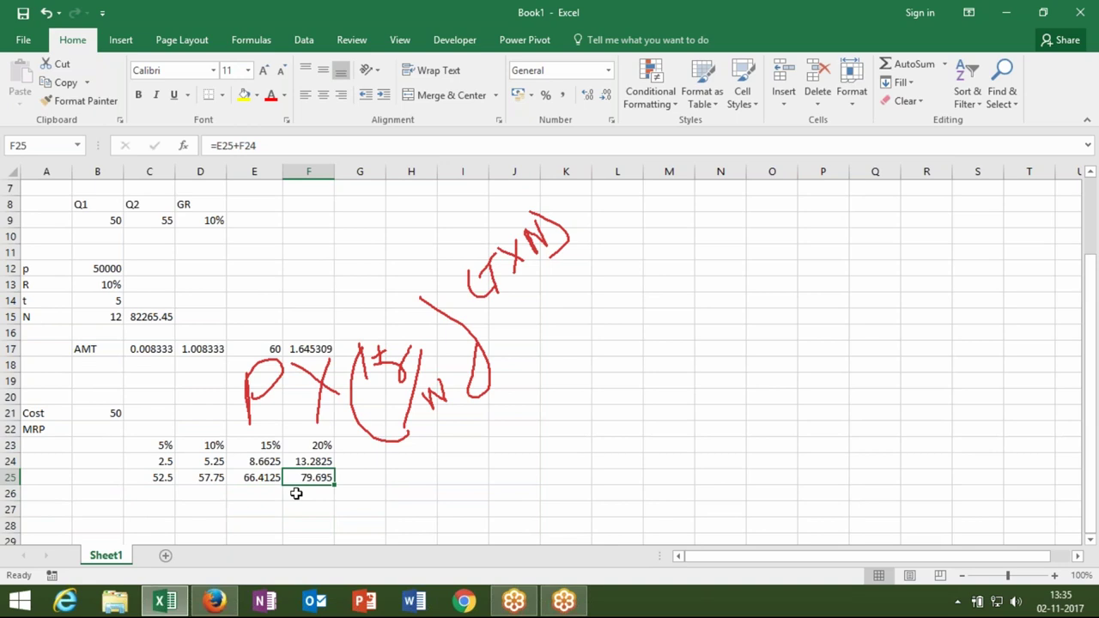
Step: Replace the C23 reference in C24's markup formula with a fixed 5% rate
{"action": "key", "text": "Right"}
{"action": "key", "text": "Left"}
{"action": "key", "text": "Left"}
{"action": "key", "text": "Left"}
{"action": "key", "text": "Left"}
{"action": "key", "text": "Up"}
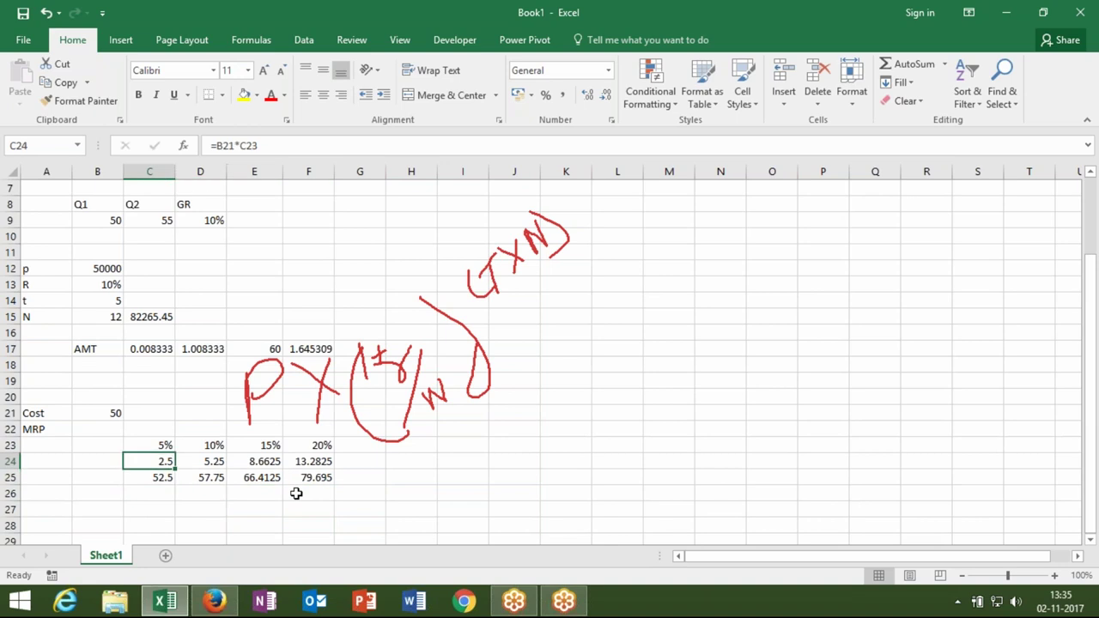
{"action": "key", "text": "Right"}
{"action": "key", "text": "Right"}
{"action": "key", "text": "Right"}
{"action": "key", "text": "Up"}
{"action": "key", "text": "Left"}
{"action": "key", "text": "Left"}
{"action": "key", "text": "Left"}
{"action": "key", "text": "Down"}
{"action": "left_click", "coordinate": [277, 146]}
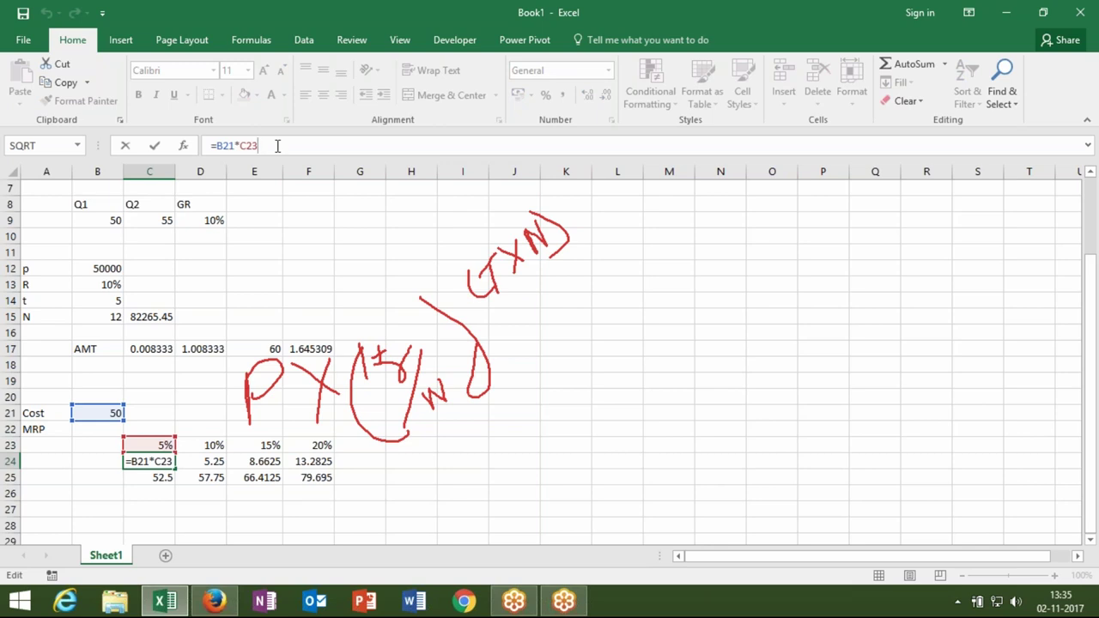
{"action": "key", "text": "BackSpace"}
{"action": "key", "text": "BackSpace"}
{"action": "key", "text": "BackSpace"}
{"action": "type", "text": "5%"}
{"action": "key", "text": "Return"}
Step: Replace the D23 reference in D24's markup formula with a fixed 10% rate
{"action": "key", "text": "Up"}
{"action": "key", "text": "Right"}
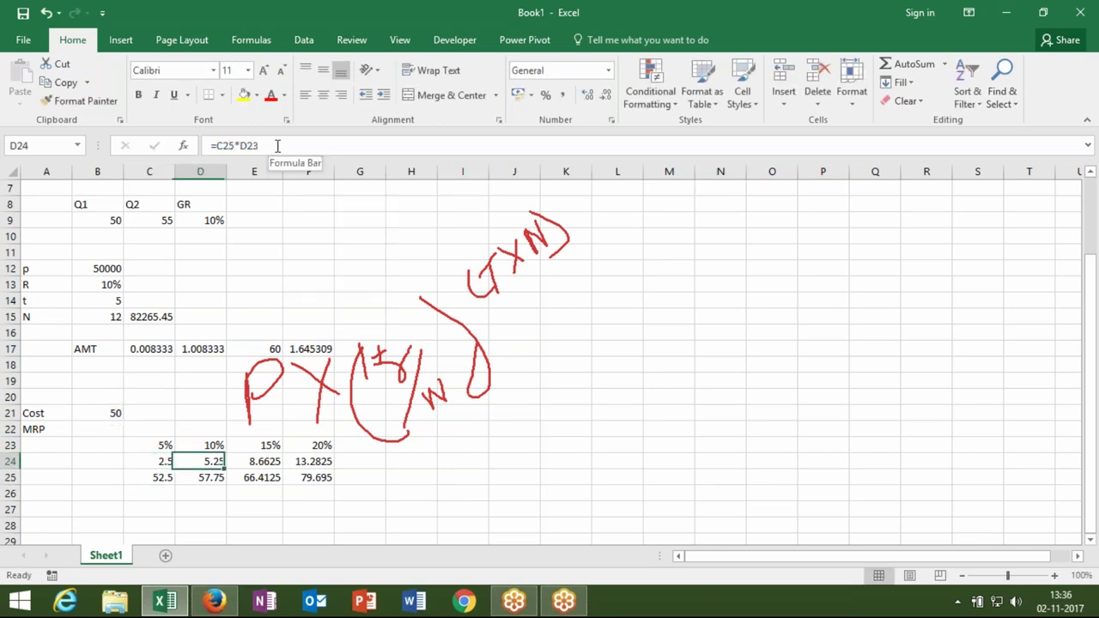
{"action": "key", "text": "F2"}
{"action": "key", "text": "BackSpace"}
{"action": "key", "text": "BackSpace"}
{"action": "key", "text": "BackSpace"}
{"action": "type", "text": "10%"}
{"action": "key", "text": "Return"}
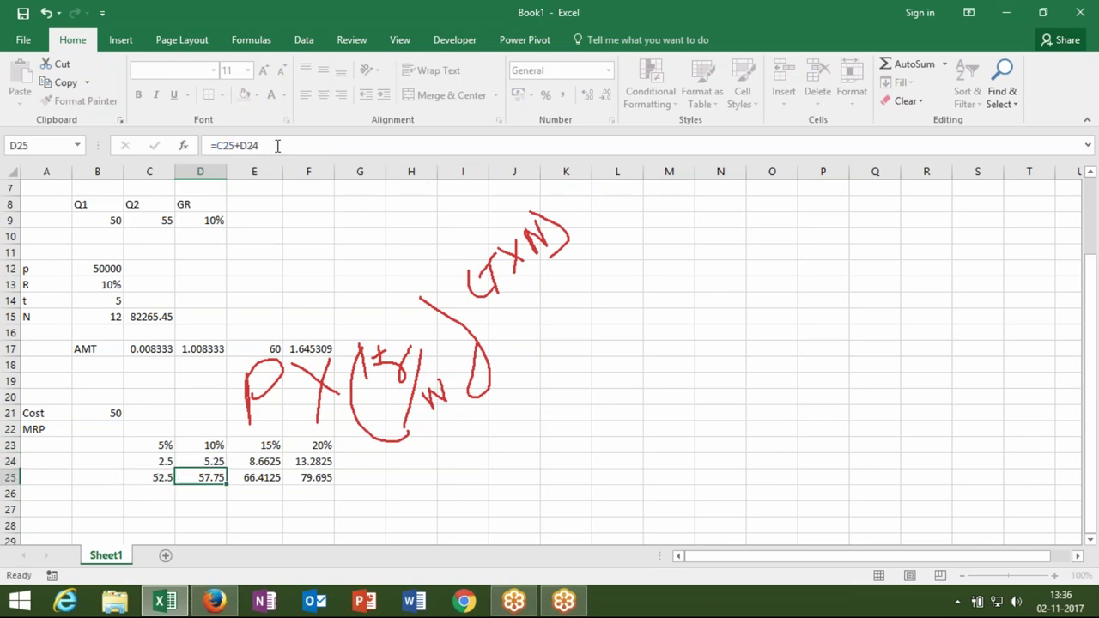
Step: Replace the E23 reference in E24's formula with 15%, giving =D25*15%
{"action": "key", "text": "Up"}
{"action": "key", "text": "Right"}
{"action": "left_click", "coordinate": [278, 145]}
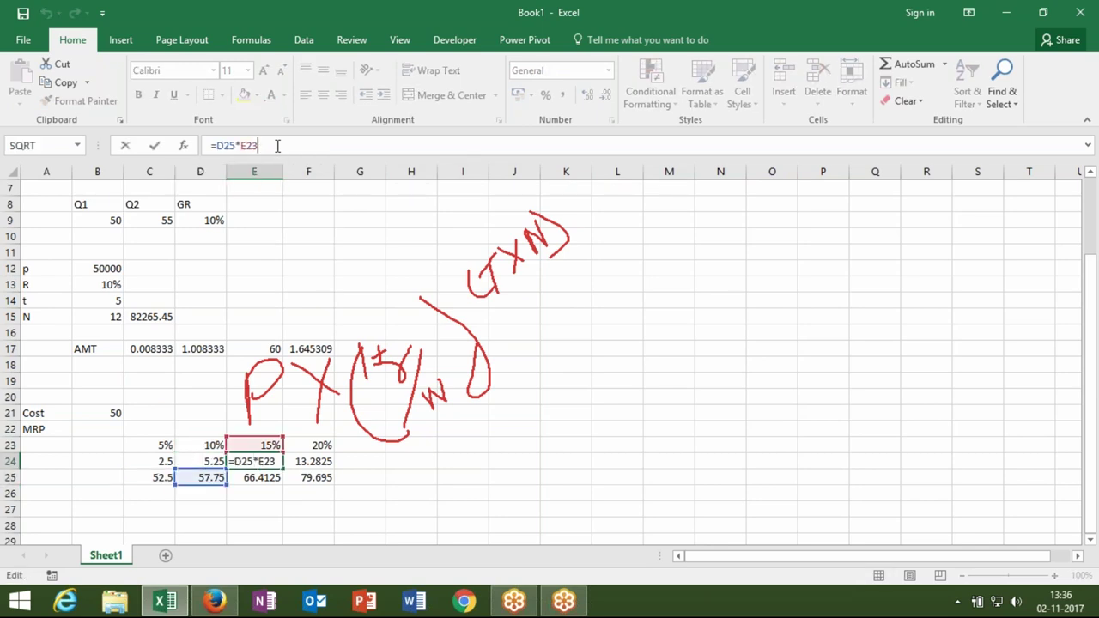
{"action": "key", "text": "BackSpace"}
{"action": "key", "text": "BackSpace"}
{"action": "key", "text": "BackSpace"}
{"action": "type", "text": "15%"}
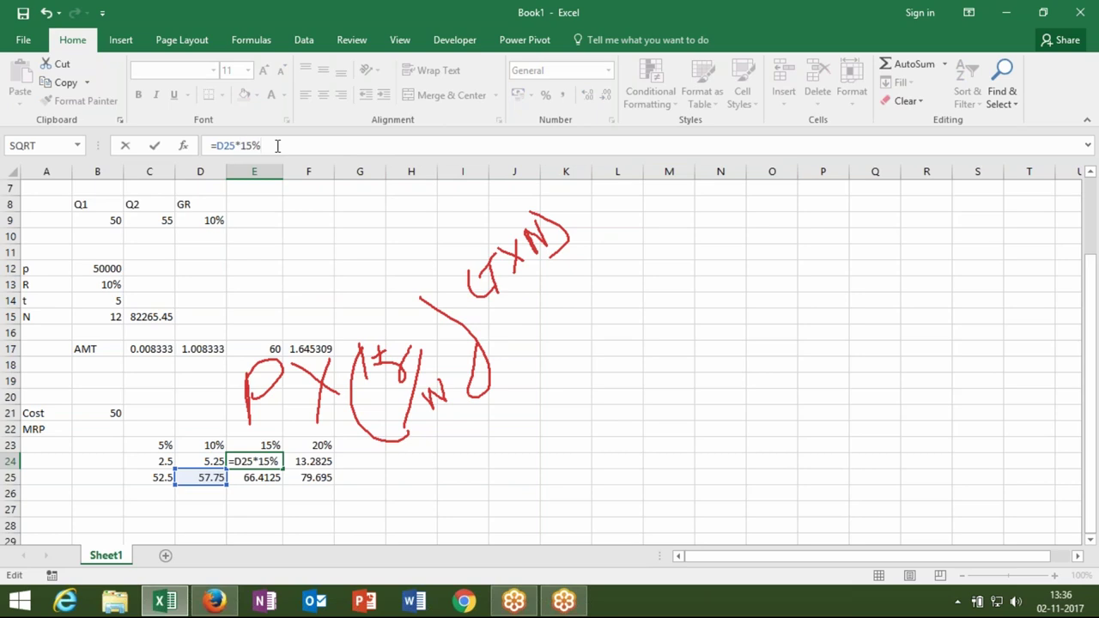
{"action": "key", "text": "Return"}
Step: Replace the F23 reference in F24's formula with 20%, giving =E25*20%, then recheck C24
{"action": "key", "text": "Up"}
{"action": "key", "text": "Right"}
{"action": "left_click", "coordinate": [277, 145]}
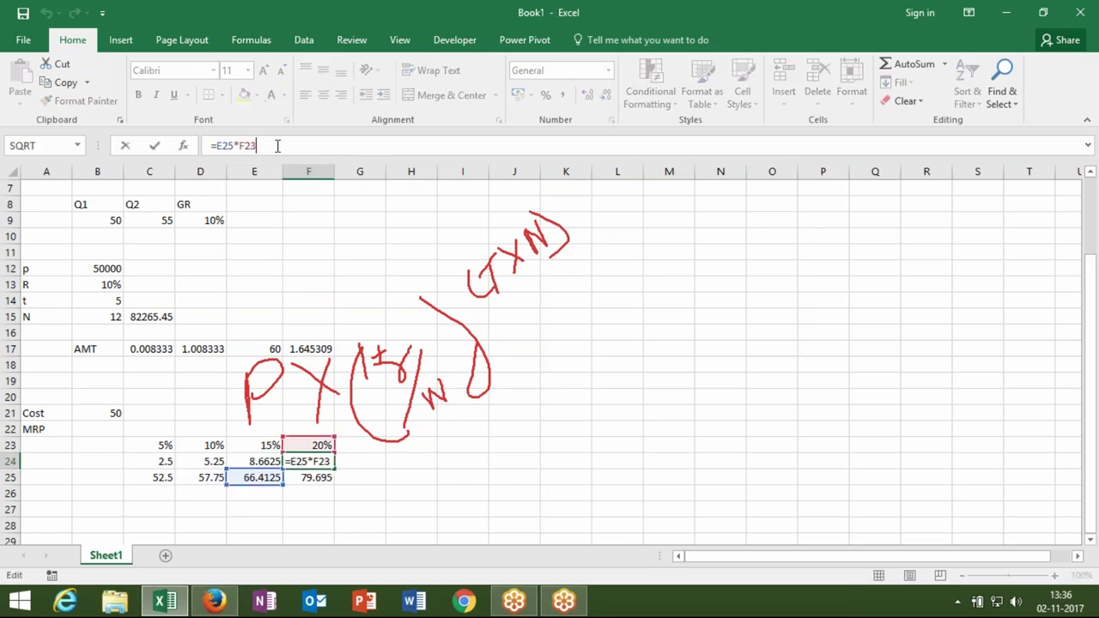
{"action": "key", "text": "BackSpace"}
{"action": "key", "text": "BackSpace"}
{"action": "key", "text": "BackSpace"}
{"action": "type", "text": "20%"}
{"action": "key", "text": "Return"}
{"action": "key", "text": "Up"}
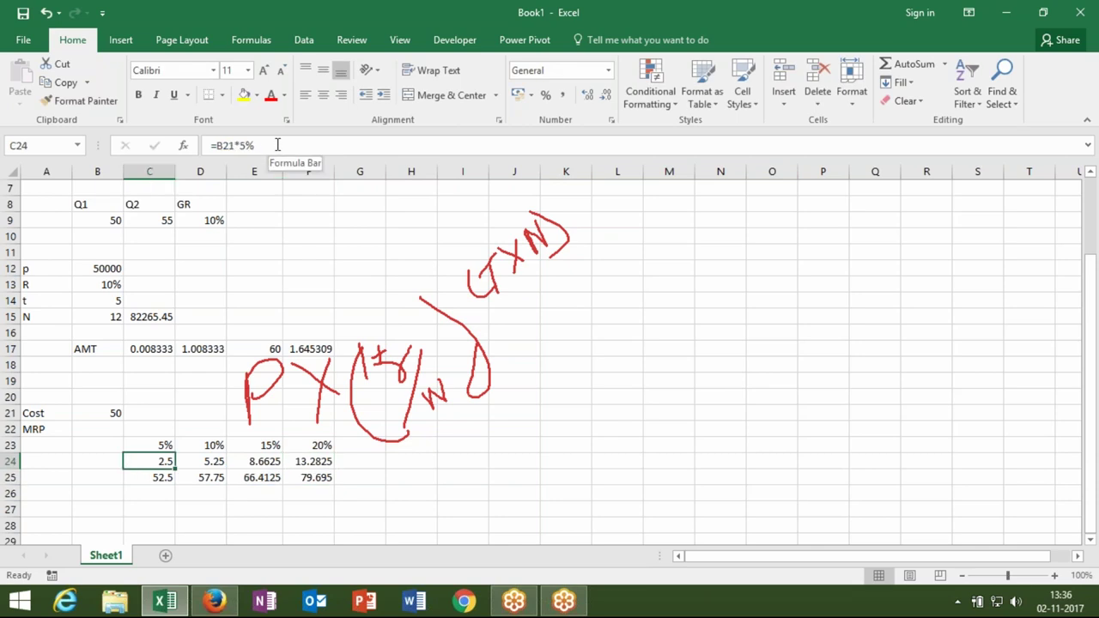
{"action": "left_click_drag", "start_coordinate": [217, 146], "coordinate": [283, 145]}
{"action": "key", "text": "Escape"}
{"action": "key", "text": "Down"}
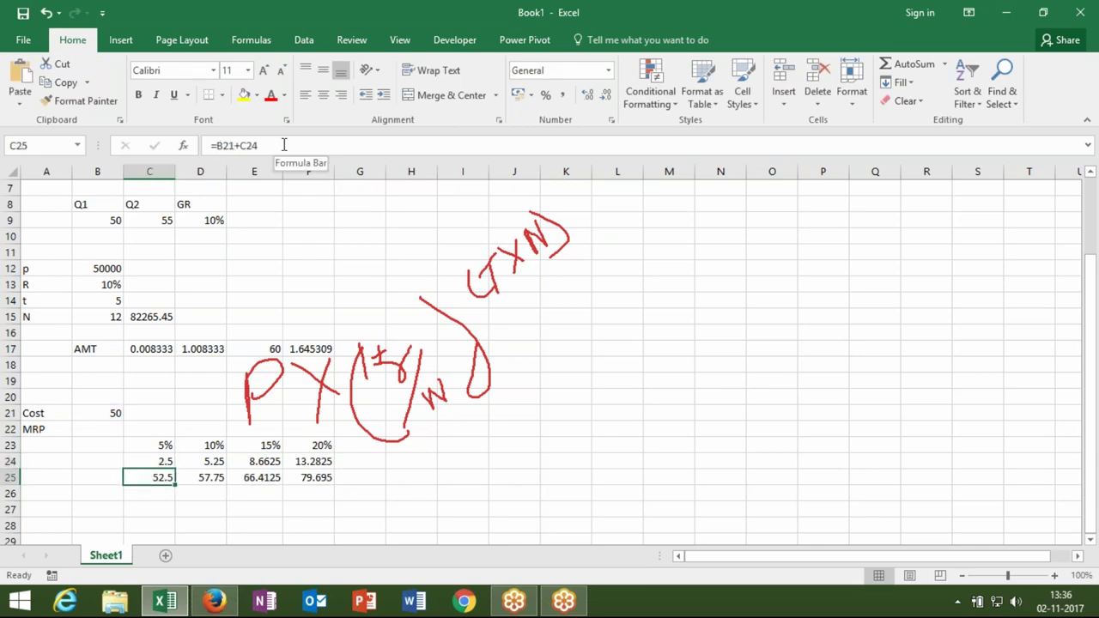
Step: Change C25 to =B21+(B21*5%) so it computes 52.5 directly from the cost
{"action": "left_click", "coordinate": [283, 146]}
{"action": "key", "text": "BackSpace"}
{"action": "key", "text": "BackSpace"}
{"action": "key", "text": "BackSpace"}
{"action": "type", "text": "("}
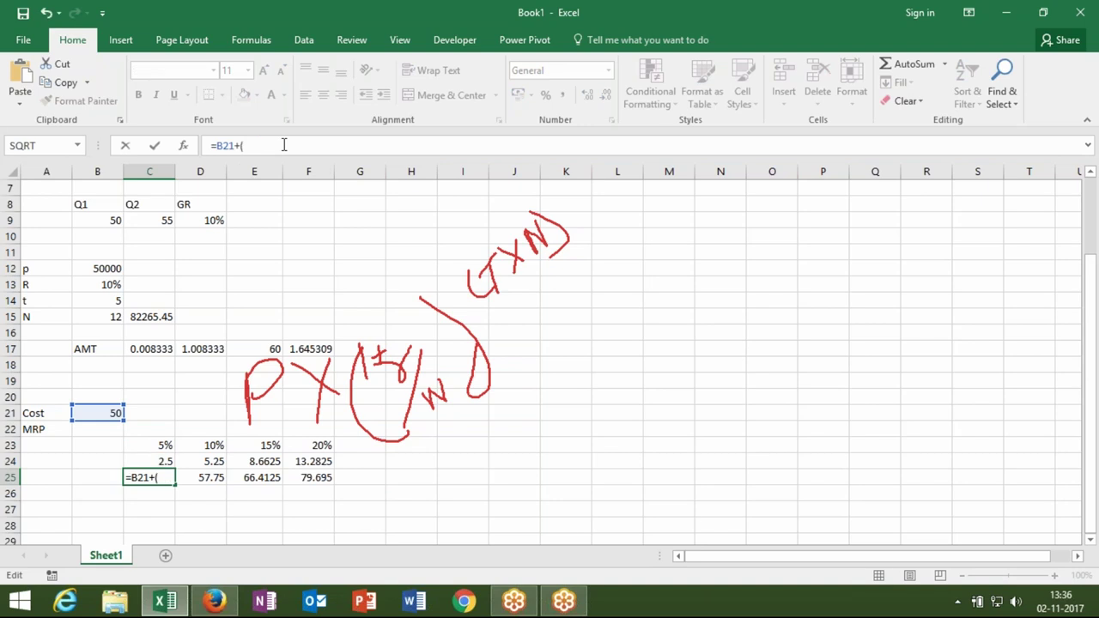
{"action": "type", "text": "B21*5%)"}
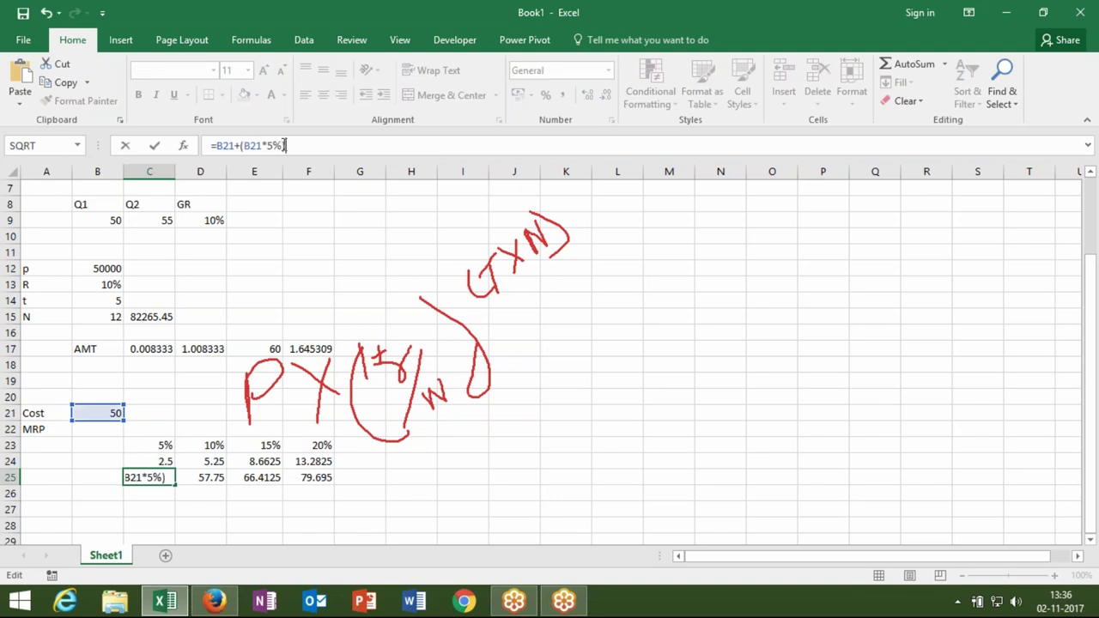
{"action": "key", "text": "Return"}
{"action": "key", "text": "Up"}
{"action": "left_click_drag", "start_coordinate": [216, 146], "coordinate": [341, 149]}
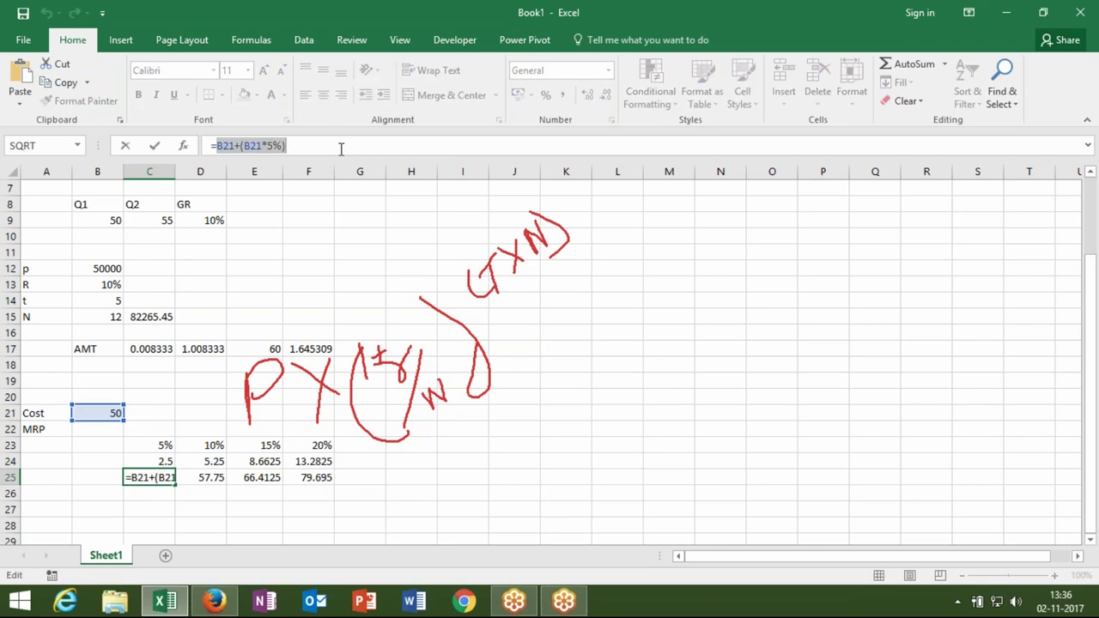
{"action": "key", "text": "Escape"}
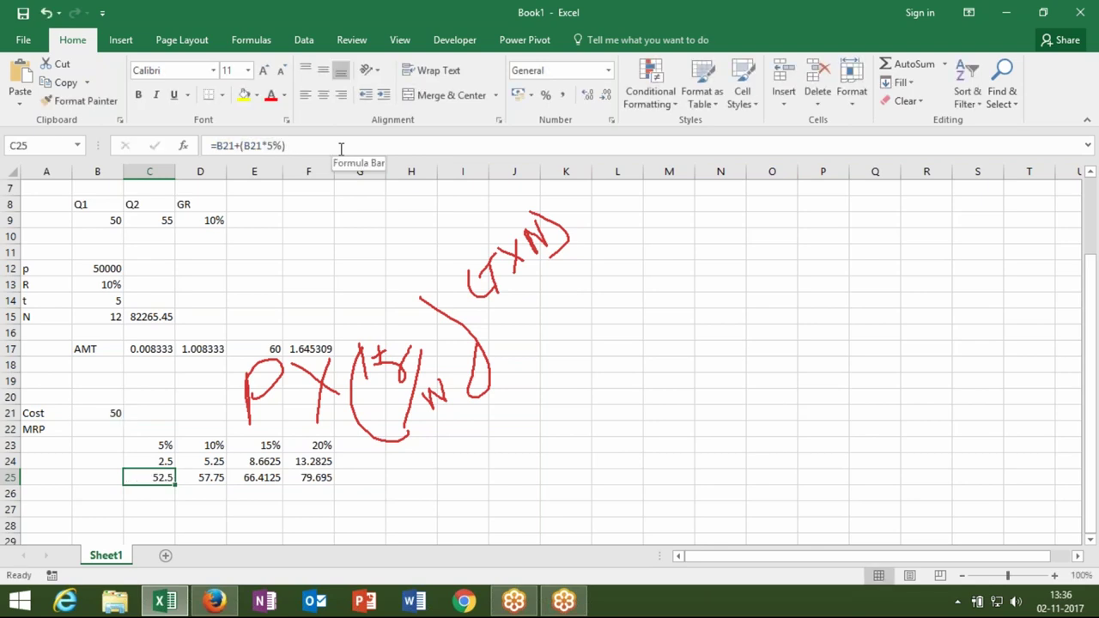
Step: Rewrite D24 as =(B21+(B21*5%))*10%, still returning 5.25
{"action": "key", "text": "Right"}
{"action": "key", "text": "Up"}
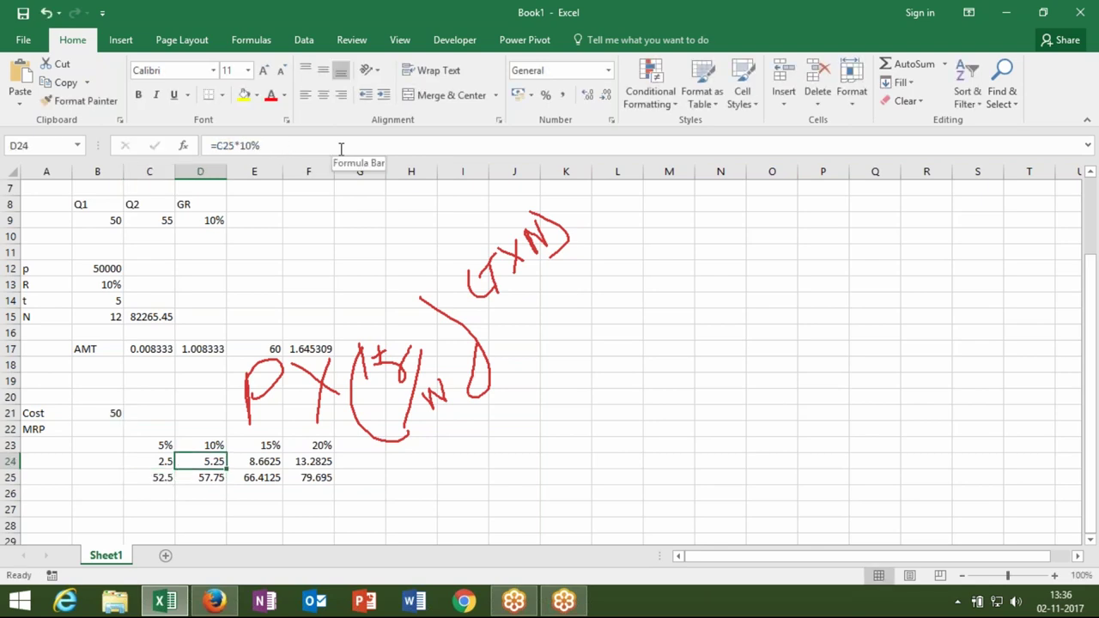
{"action": "left_click", "coordinate": [235, 146]}
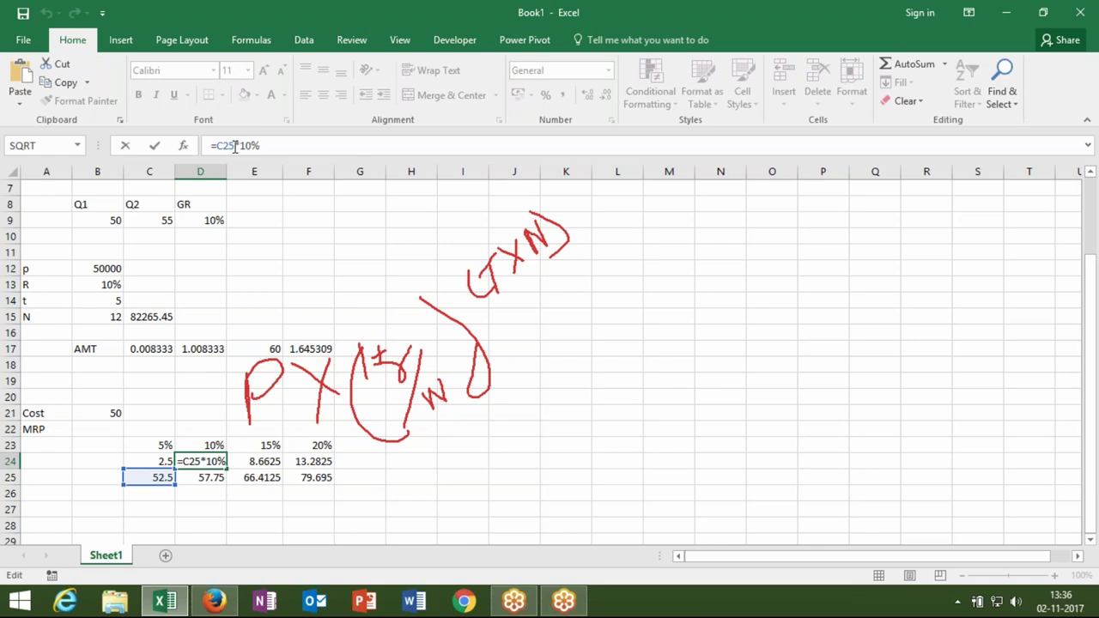
{"action": "key", "text": "BackSpace"}
{"action": "key", "text": "BackSpace"}
{"action": "key", "text": "BackSpace"}
{"action": "type", "text": "("}
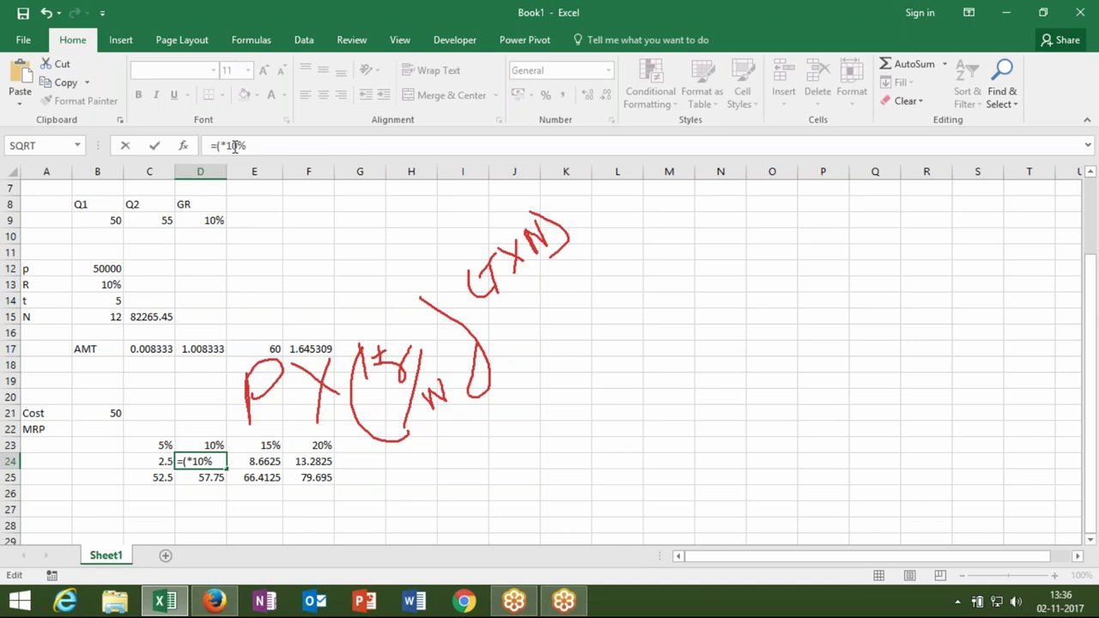
{"action": "type", "text": "B21+(B21*5%))"}
{"action": "key", "text": "Return"}
{"action": "key", "text": "F2"}
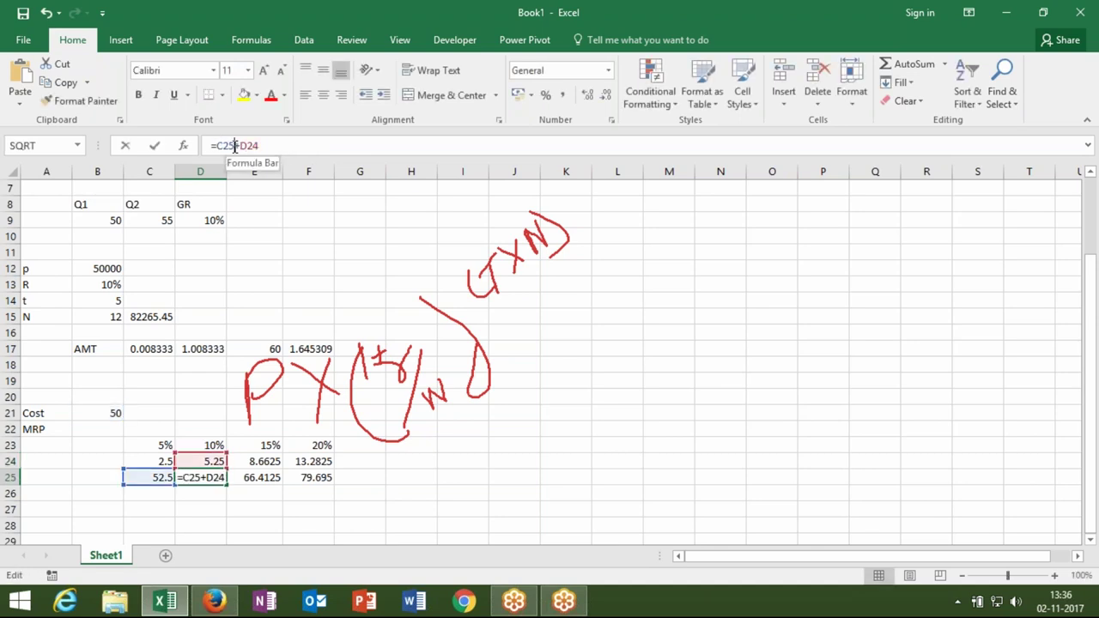
Step: Replace the C25 reference in D25 with (B21+(B21*5%)) and check D24's formula
{"action": "left_click", "coordinate": [235, 146]}
{"action": "key", "text": "BackSpace"}
{"action": "key", "text": "BackSpace"}
{"action": "key", "text": "BackSpace"}
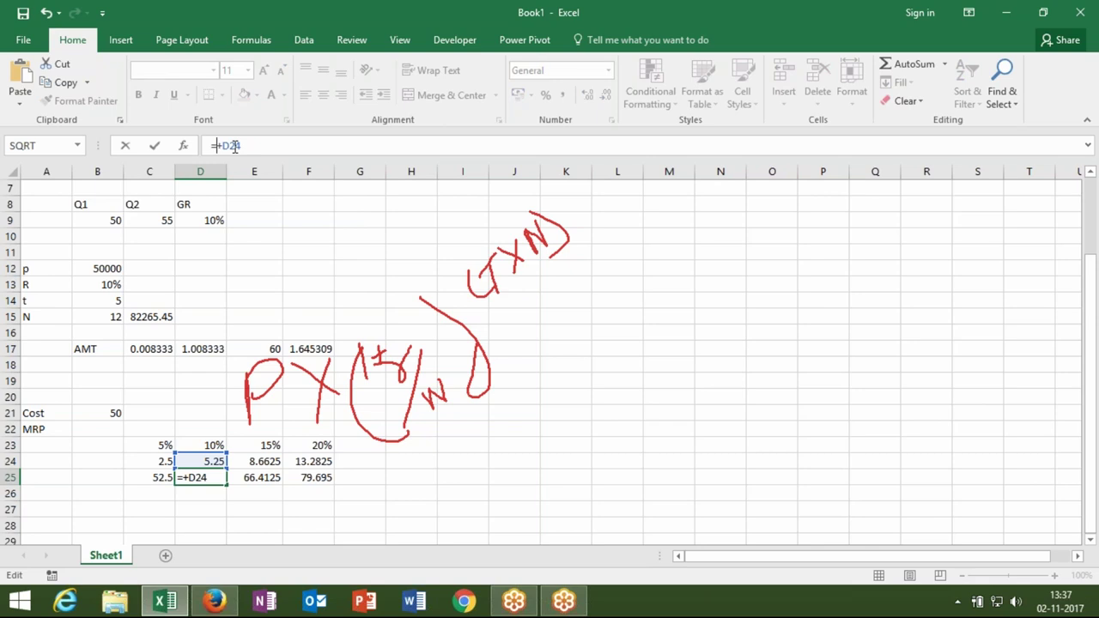
{"action": "type", "text": "(B21+(B21*5%)"}
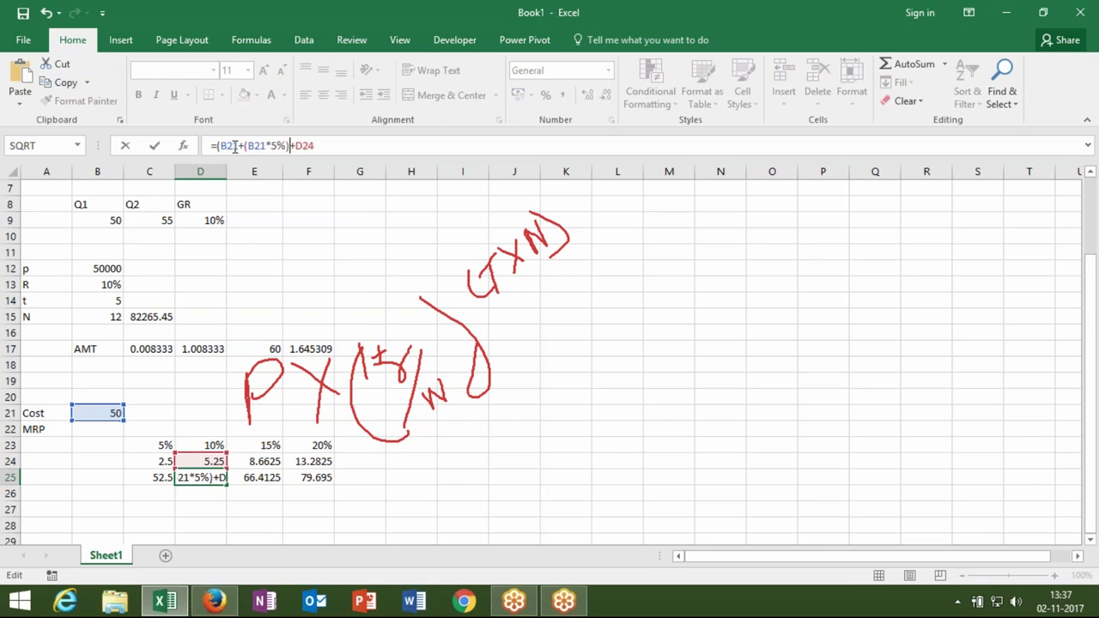
{"action": "type", "text": ")"}
{"action": "key", "text": "Return"}
{"action": "key", "text": "Up"}
{"action": "key", "text": "Up"}
{"action": "left_click", "coordinate": [218, 146]}
{"action": "left_click", "coordinate": [359, 144], "text": "shift"}
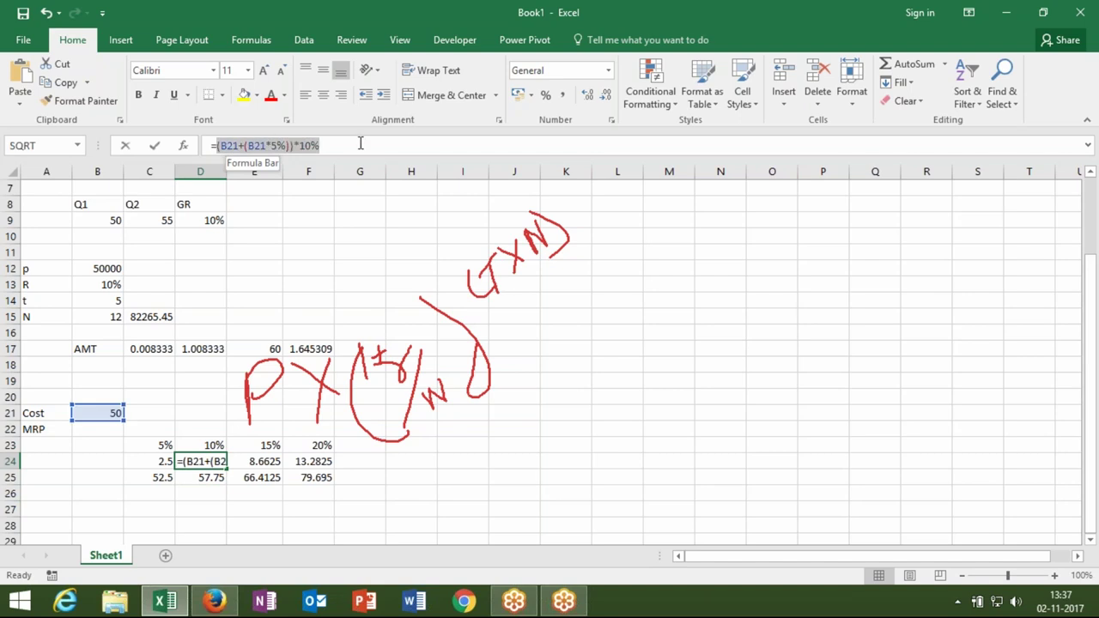
{"action": "key", "text": "Escape"}
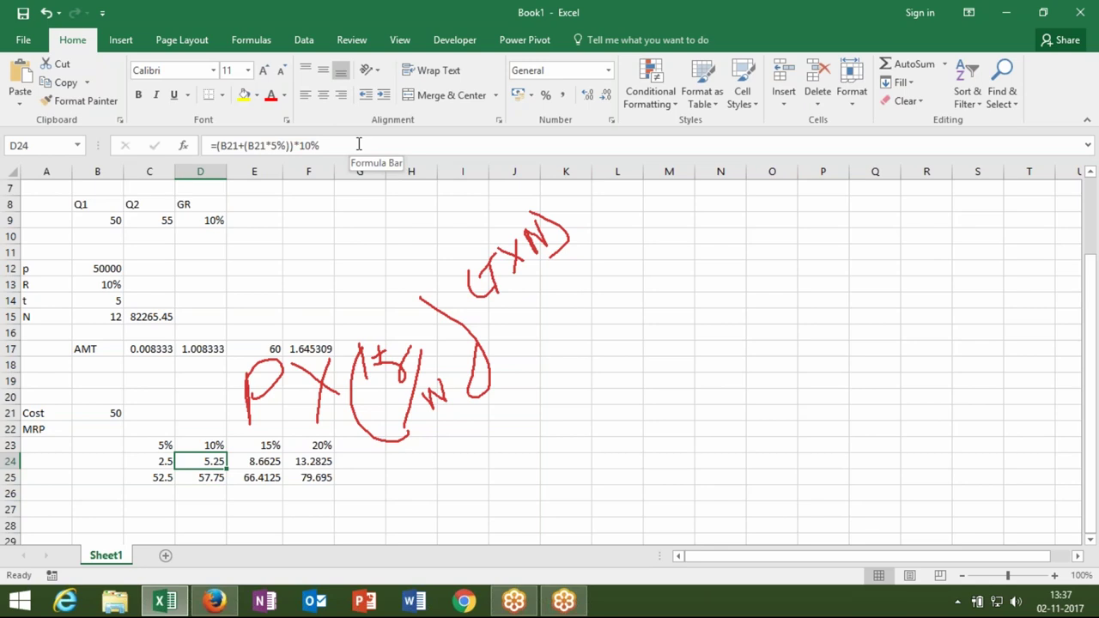
Step: Replace the D24 reference in D25 with ((B21+(B21*5%))*10%) and verify it still shows 57.75
{"action": "left_click", "coordinate": [193, 481]}
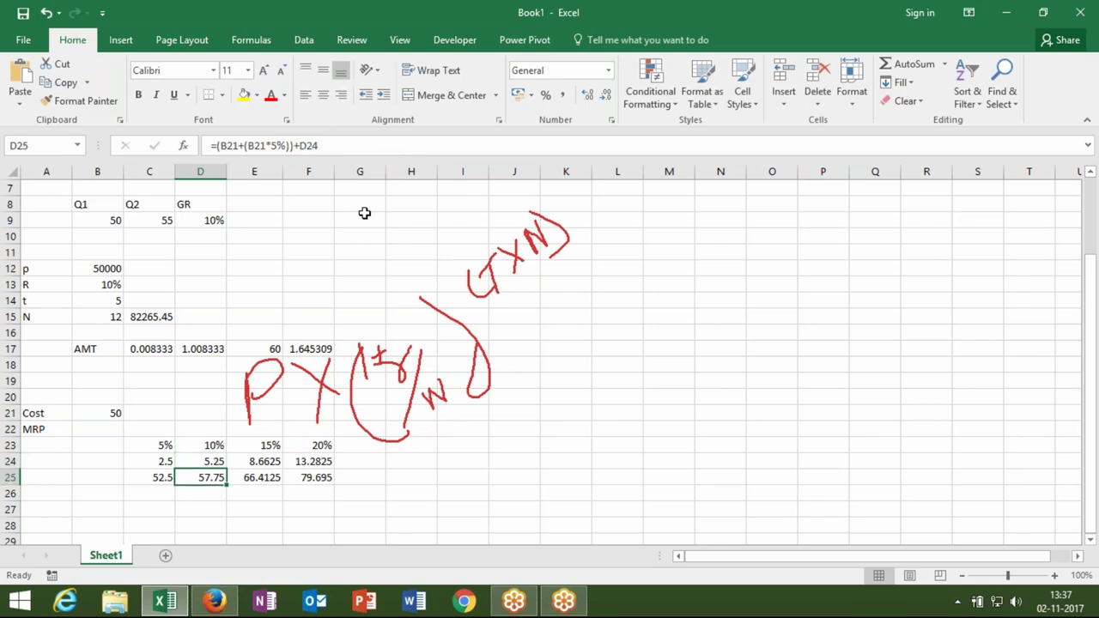
{"action": "key", "text": "F2"}
{"action": "key", "text": "BackSpace"}
{"action": "key", "text": "BackSpace"}
{"action": "key", "text": "BackSpace"}
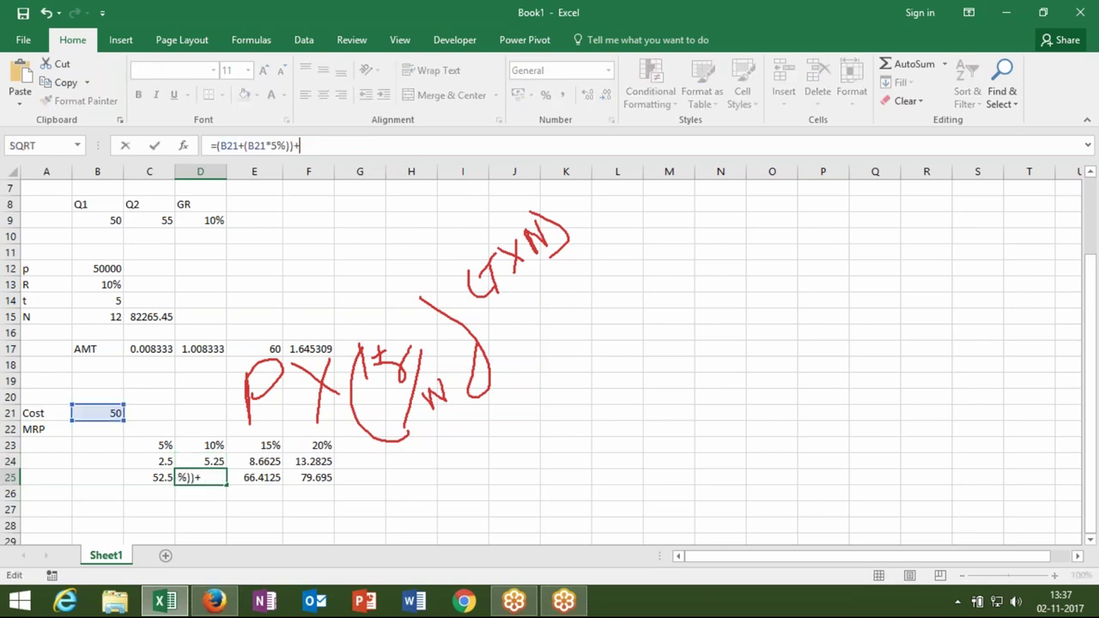
{"action": "type", "text": "("}
{"action": "type", "text": "(B21+(B21*5%))*10%)"}
{"action": "key", "text": "Return"}
{"action": "left_click", "coordinate": [200, 478]}
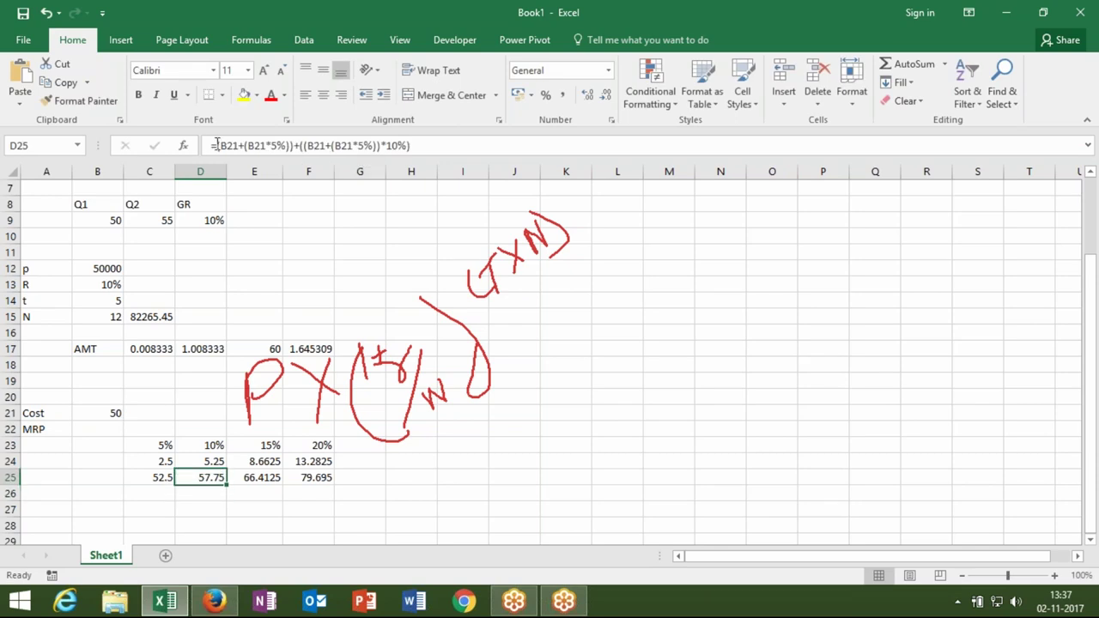
{"action": "left_click_drag", "start_coordinate": [215, 146], "coordinate": [547, 170]}
{"action": "key", "text": "ctrl+c"}
{"action": "key", "text": "Escape"}
{"action": "left_click", "coordinate": [260, 464]}
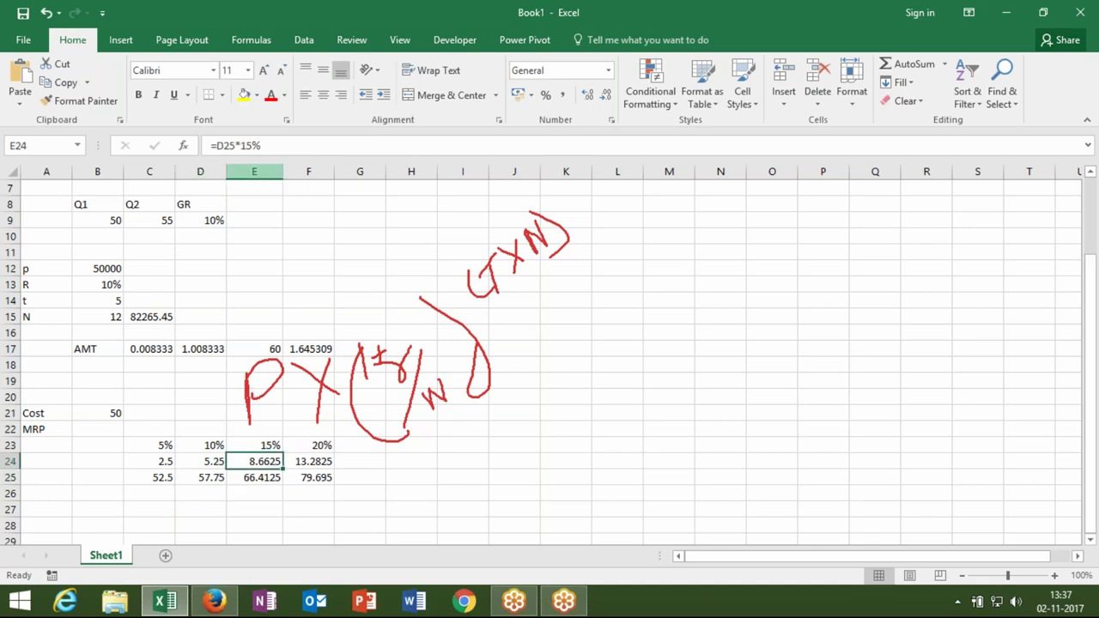
Step: Replace the D25 references in E24 and E25 with the pasted B21 cost expression
{"action": "left_click", "coordinate": [232, 148]}
{"action": "key", "text": "BackSpace"}
{"action": "key", "text": "BackSpace"}
{"action": "key", "text": "BackSpace"}
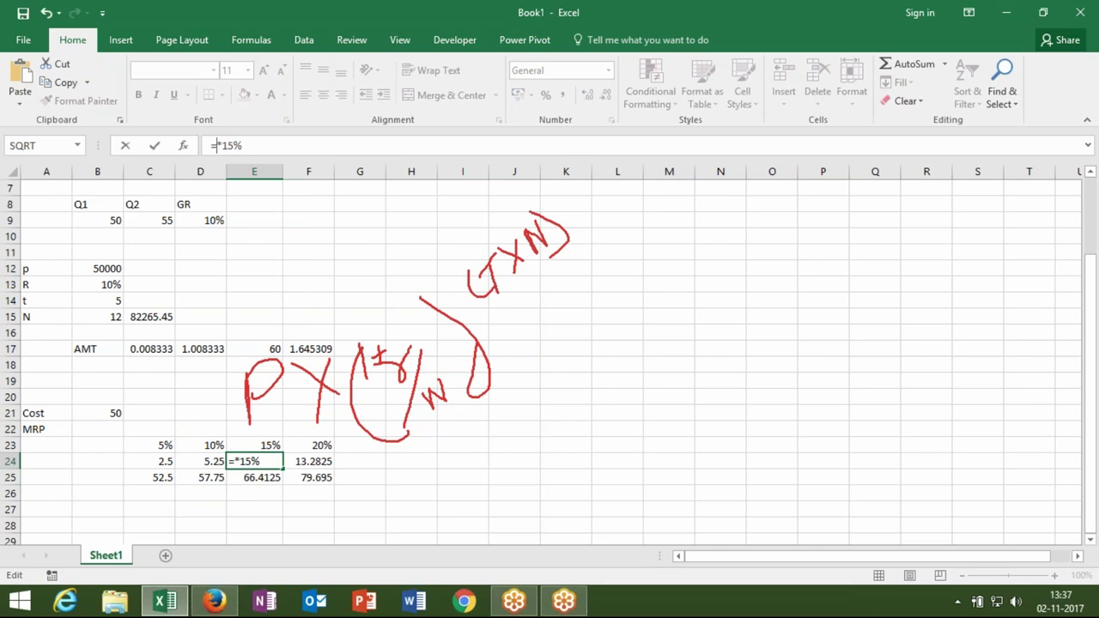
{"action": "type", "text": "("}
{"action": "key", "text": "ctrl+v"}
{"action": "type", "text": ")"}
{"action": "key", "text": "Return"}
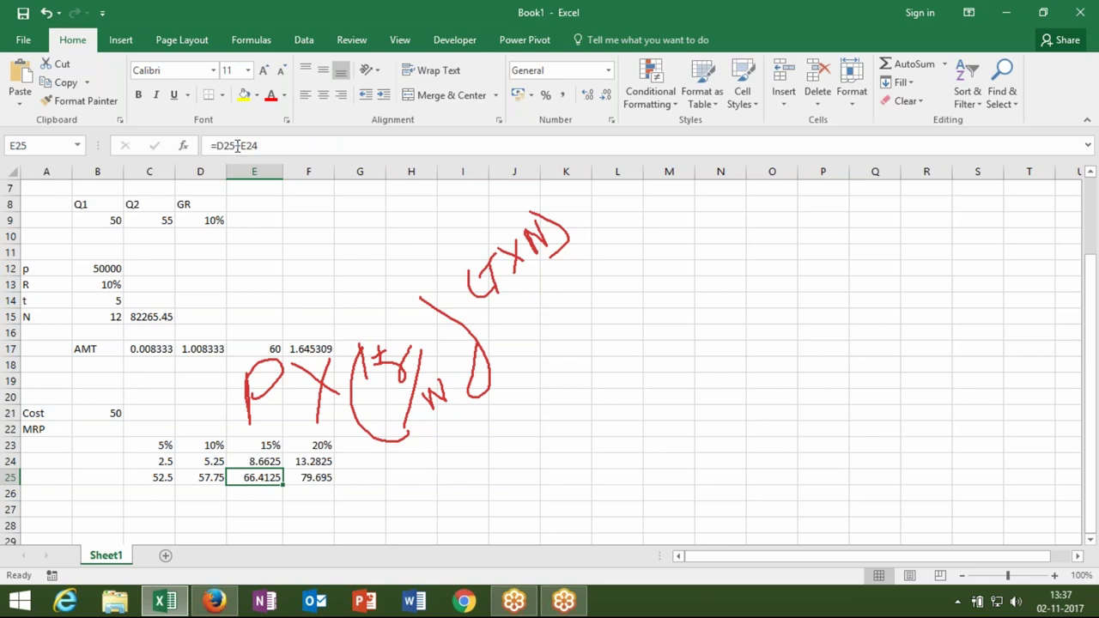
{"action": "left_click", "coordinate": [237, 146]}
{"action": "key", "text": "BackSpace"}
{"action": "key", "text": "BackSpace"}
{"action": "key", "text": "BackSpace"}
{"action": "type", "text": "("}
{"action": "key", "text": "ctrl+v"}
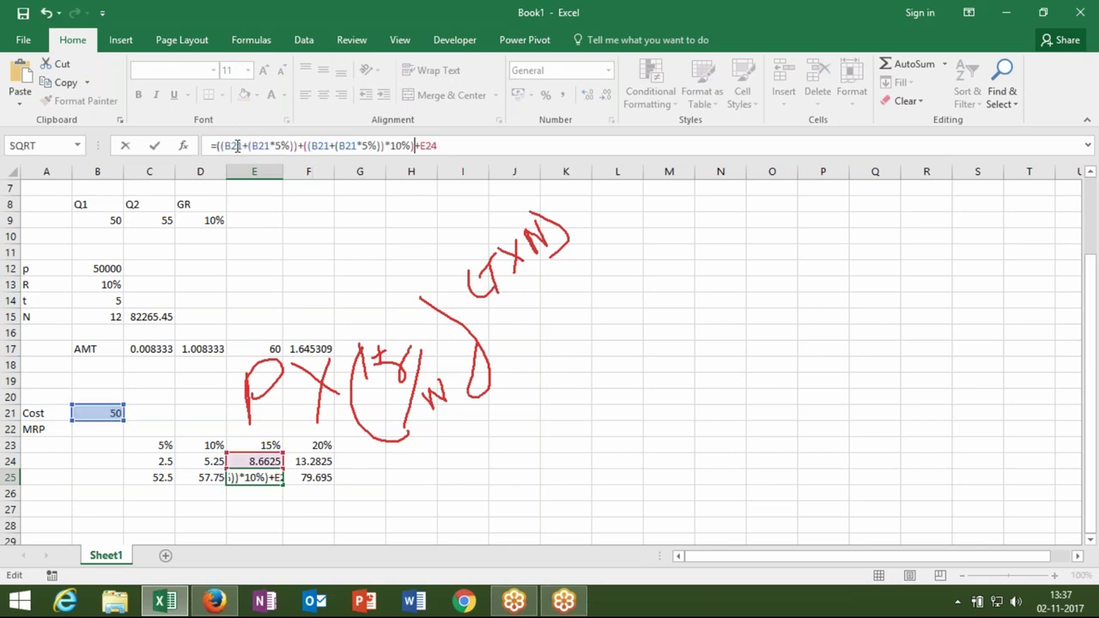
{"action": "type", "text": ")"}
{"action": "key", "text": "ctrl+Return"}
Step: Substitute E24's full expression for the E24 reference in E25, keeping 66.4125
{"action": "key", "text": "Up"}
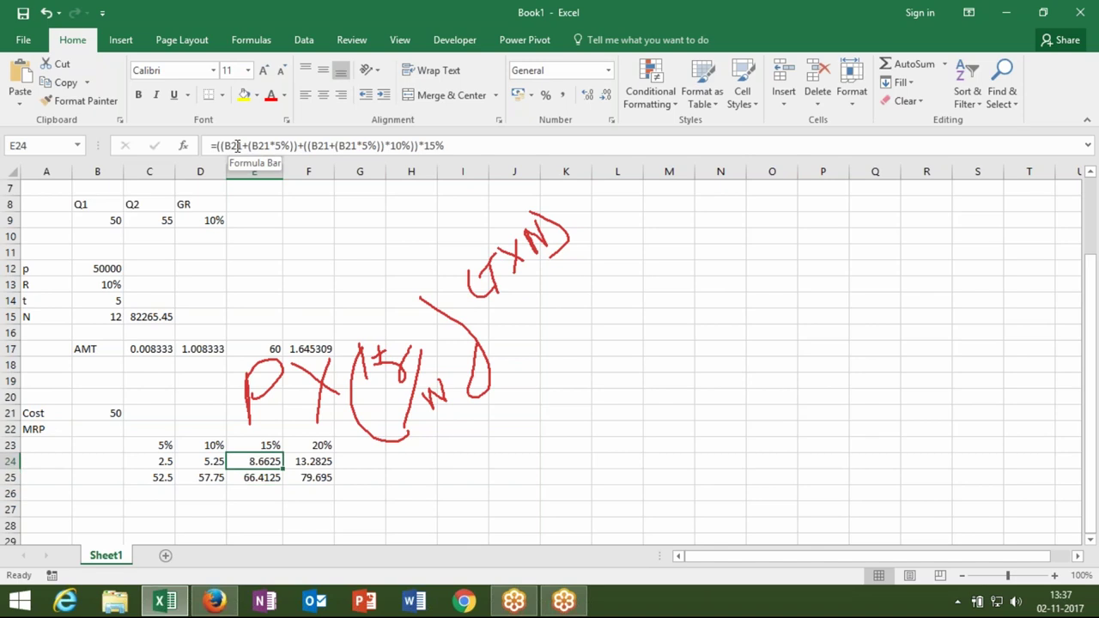
{"action": "left_click_drag", "start_coordinate": [217, 145], "coordinate": [681, 154]}
{"action": "key", "text": "ctrl+c"}
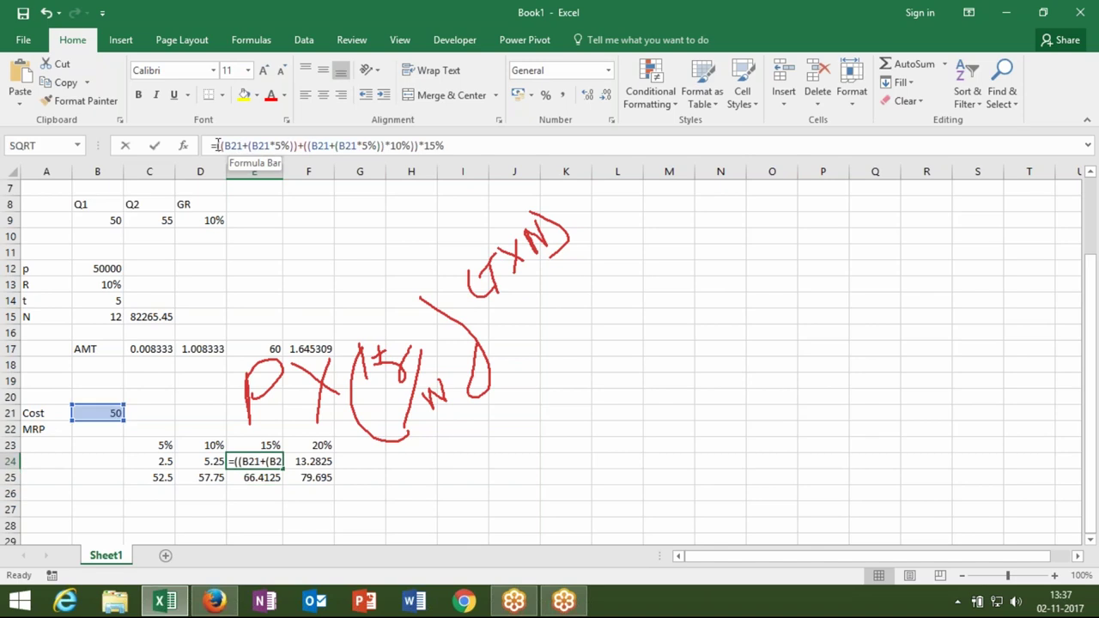
{"action": "key", "text": "Escape"}
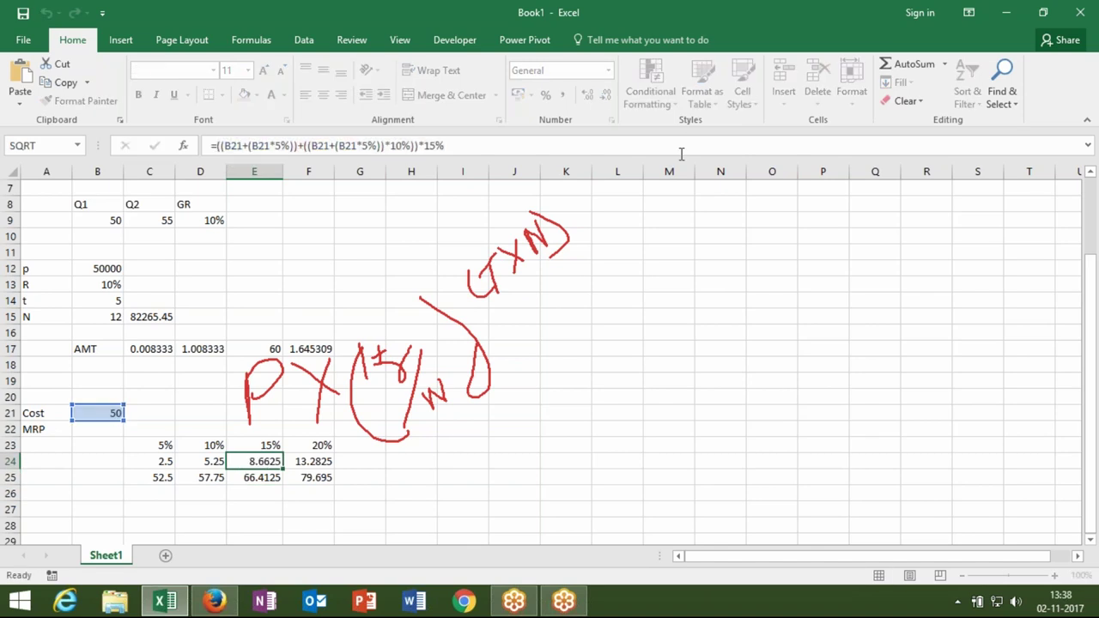
{"action": "key", "text": "Down"}
{"action": "left_click", "coordinate": [589, 152]}
{"action": "key", "text": "BackSpace"}
{"action": "key", "text": "BackSpace"}
{"action": "key", "text": "BackSpace"}
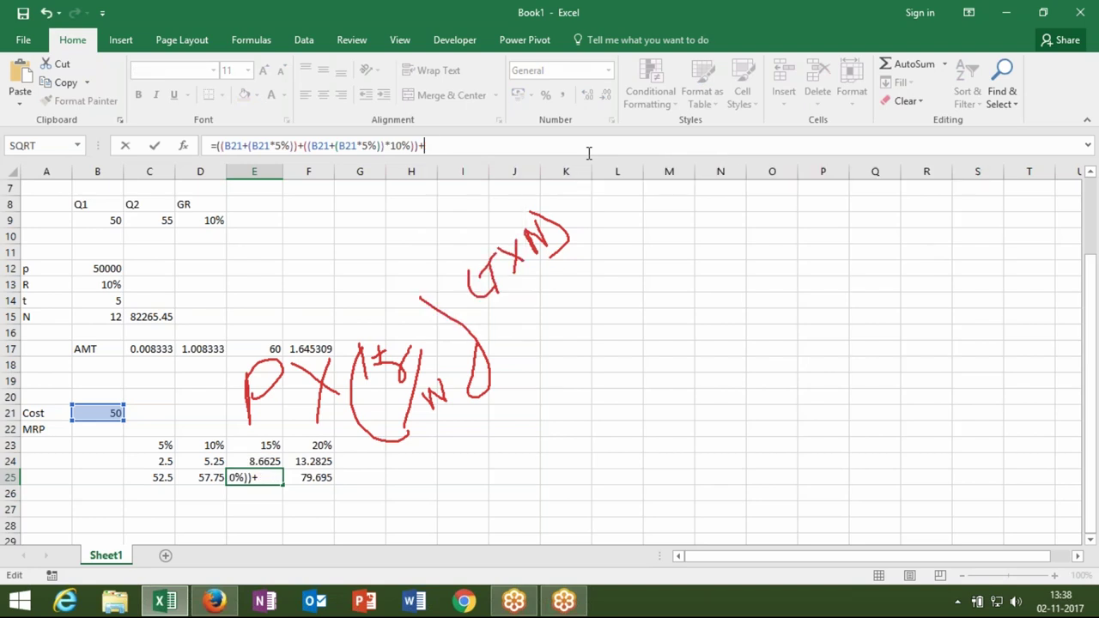
{"action": "type", "text": "("}
{"action": "key", "text": "ctrl+v"}
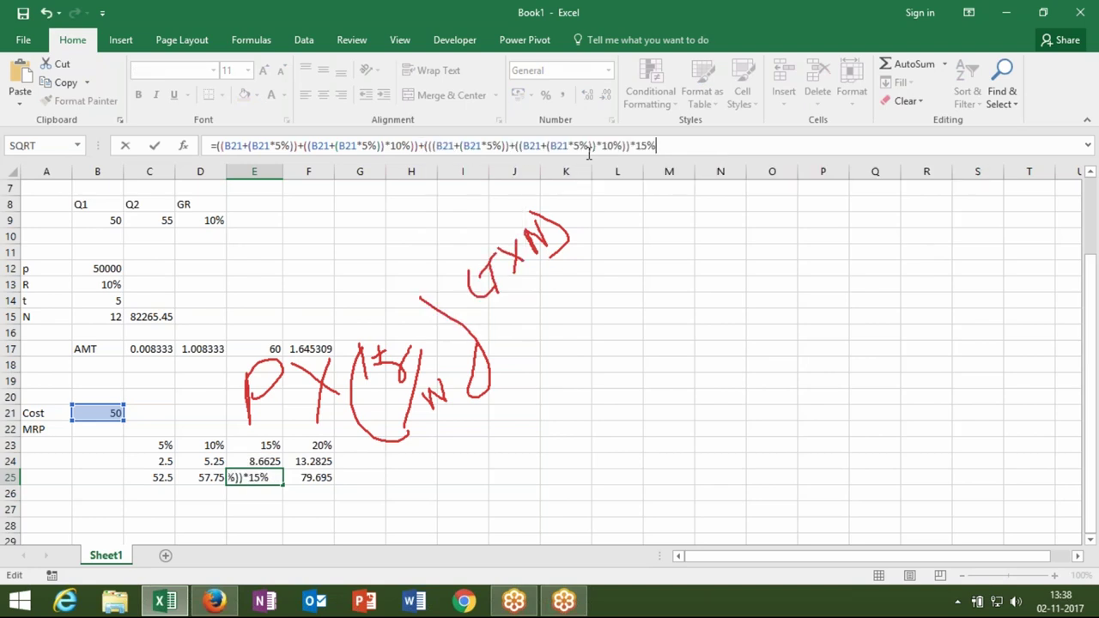
{"action": "key", "text": "ctrl+Return"}
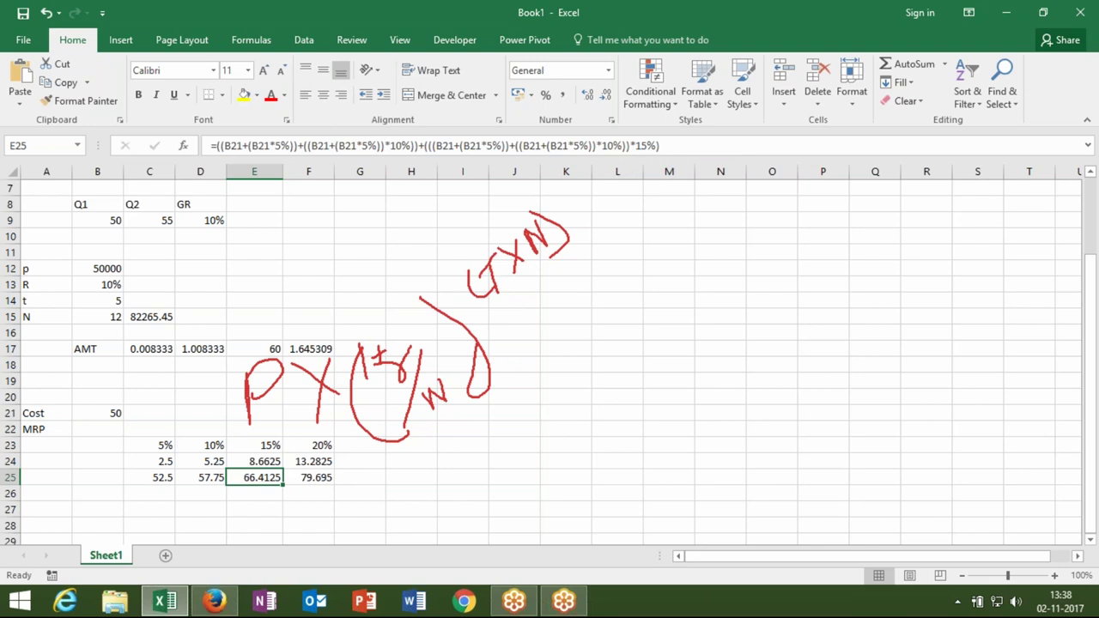
Step: Rewrite F24 with E25's expanded expression in place of the E25 reference, keeping 13.2825
{"action": "left_click", "coordinate": [218, 146]}
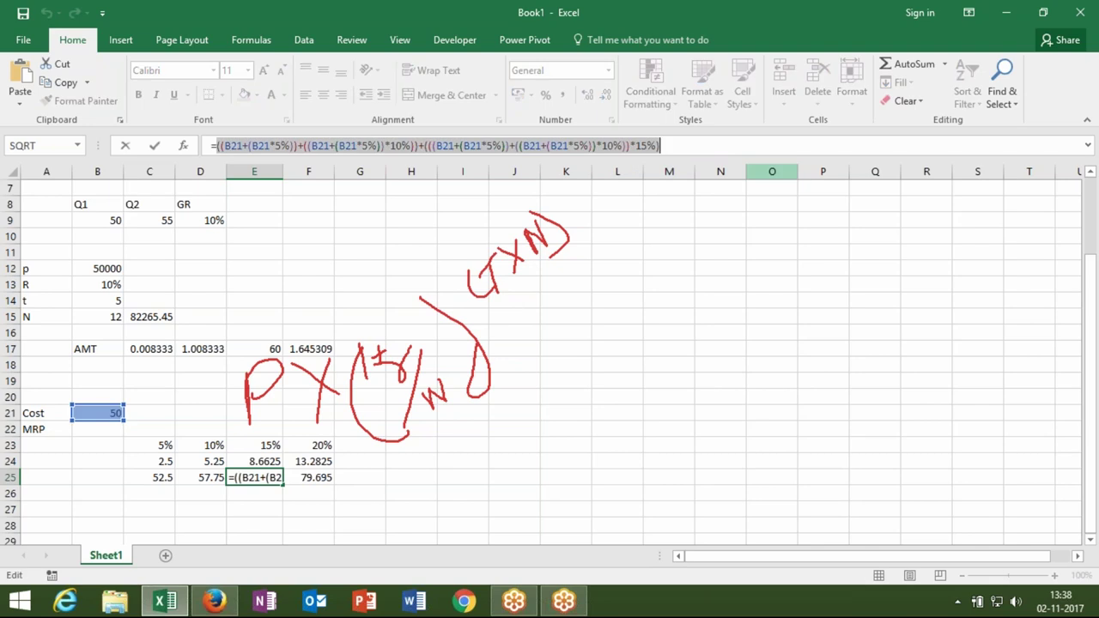
{"action": "key", "text": "Escape"}
{"action": "left_click", "coordinate": [308, 478]}
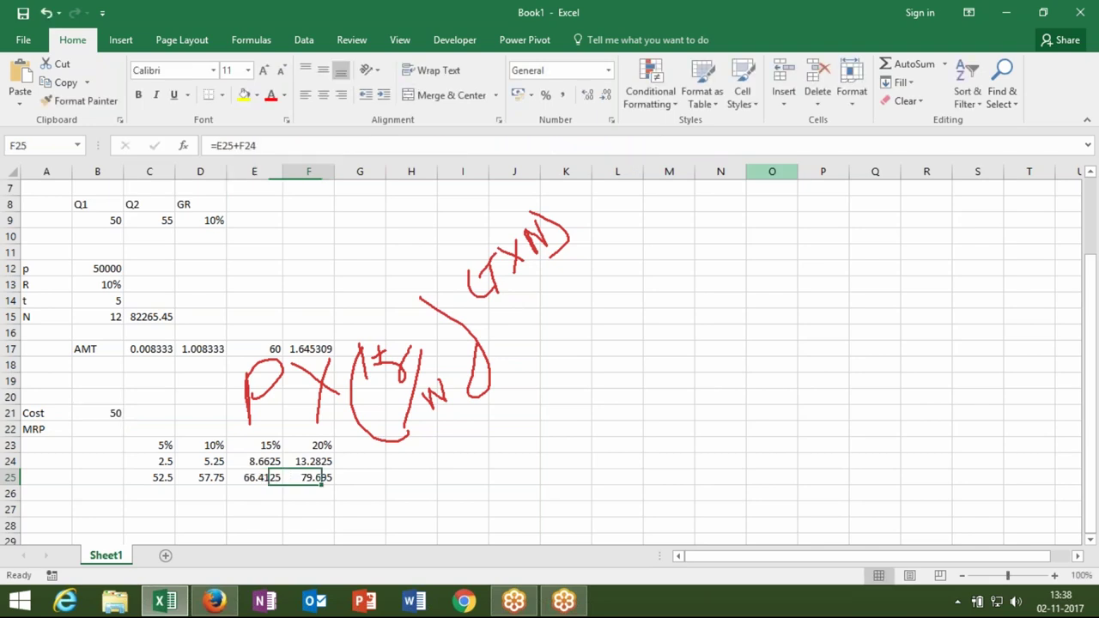
{"action": "left_click", "coordinate": [308, 461]}
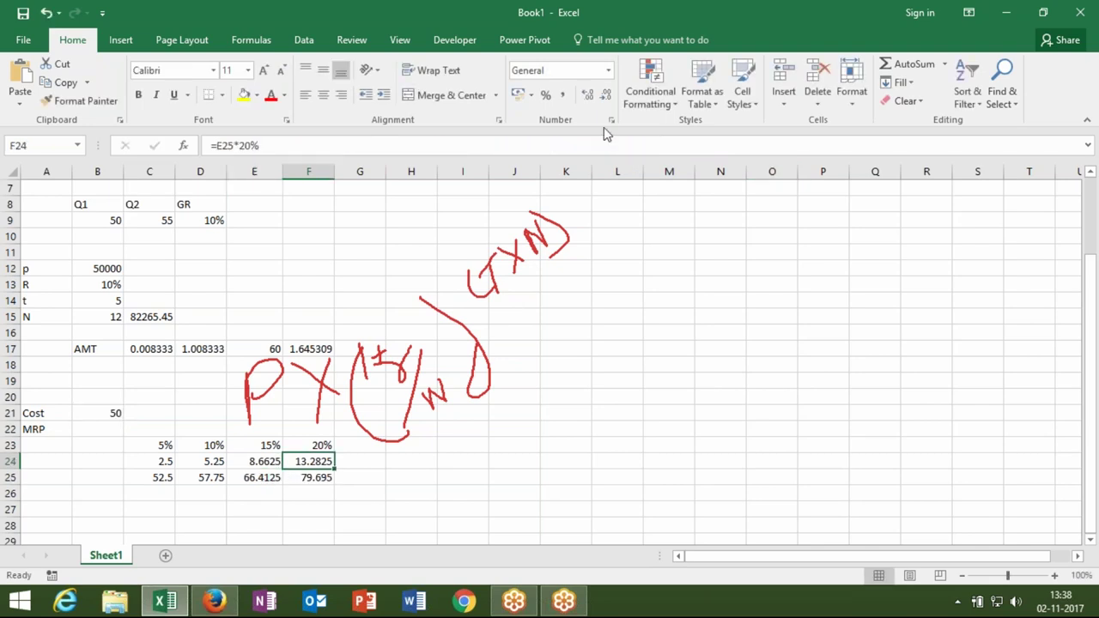
{"action": "left_click", "coordinate": [231, 145]}
{"action": "double_click", "coordinate": [225, 146]}
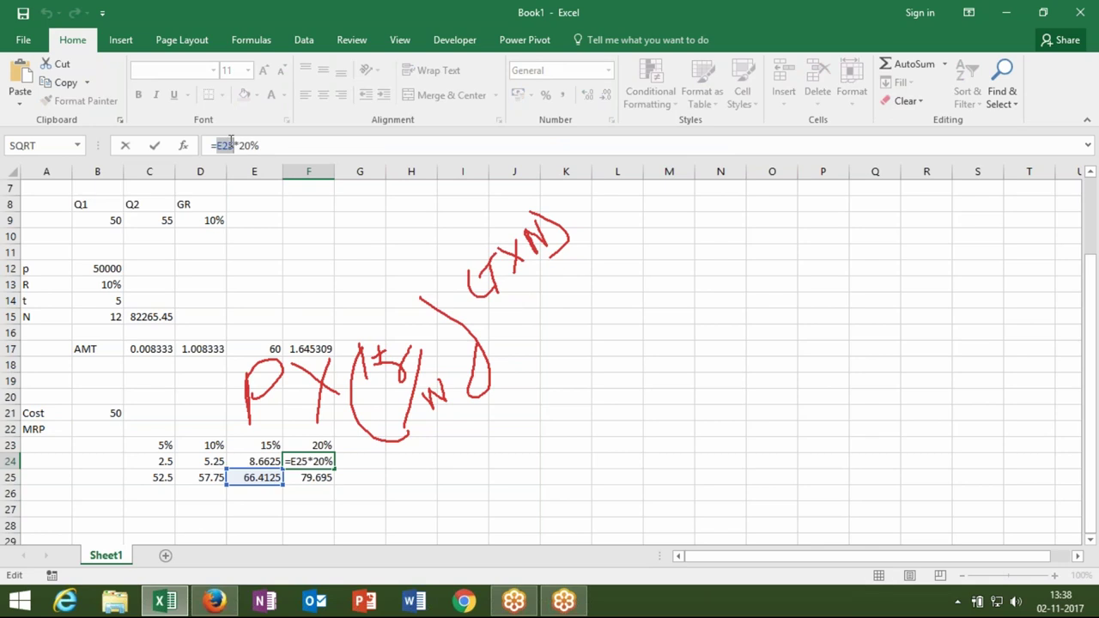
{"action": "type", "text": "("}
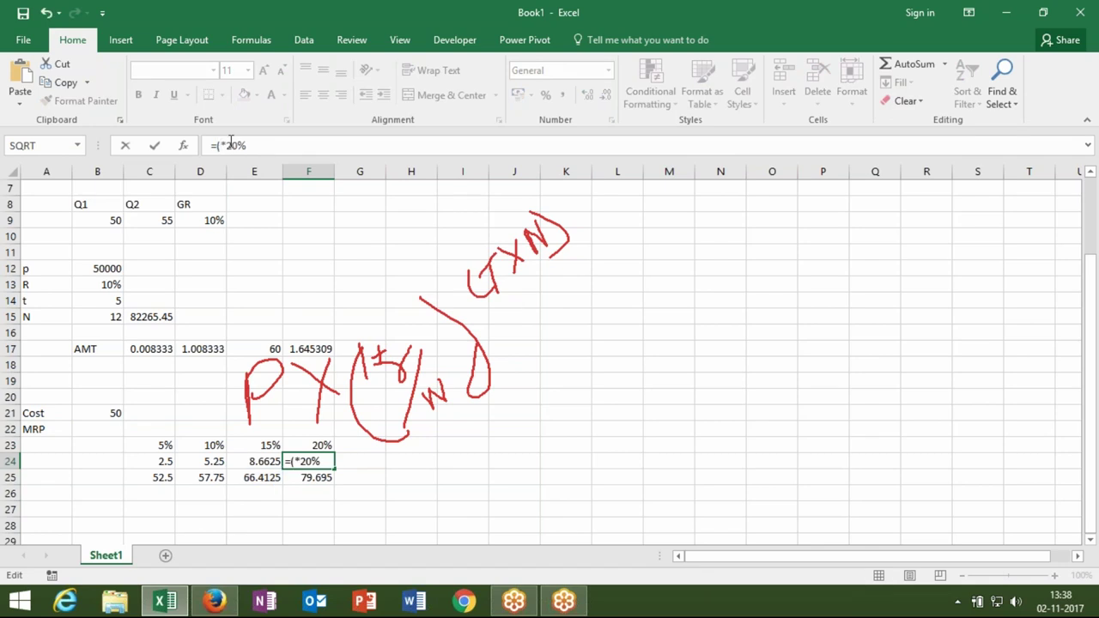
{"action": "type", "text": "((B21+(B21*5%))+((B21+(B21*5%))*10%))+(((B21+(B21*5%))+((B21+(B21*5%))*10%))*15%)"}
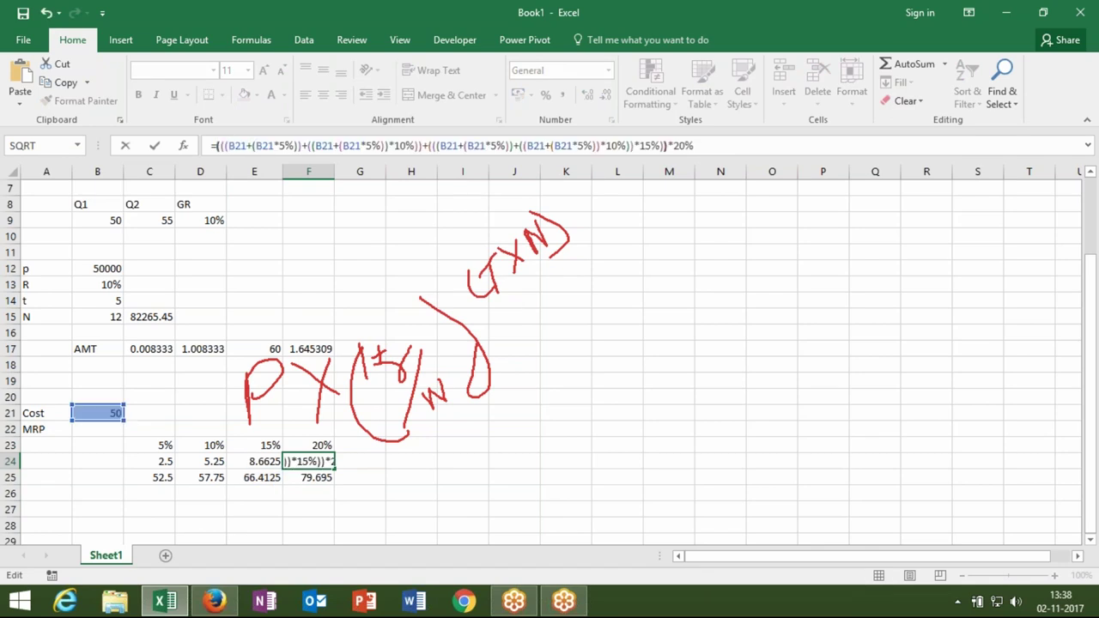
{"action": "key", "text": "Return"}
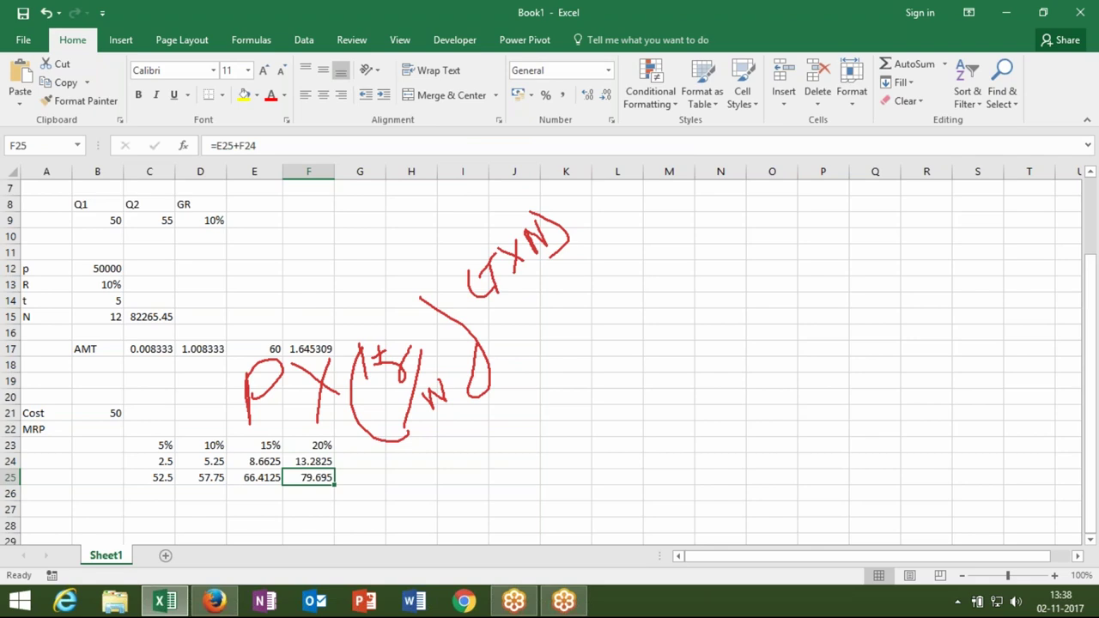
Step: Replace the E25 reference in F25's formula with E25's expanded expression
{"action": "left_click", "coordinate": [233, 145]}
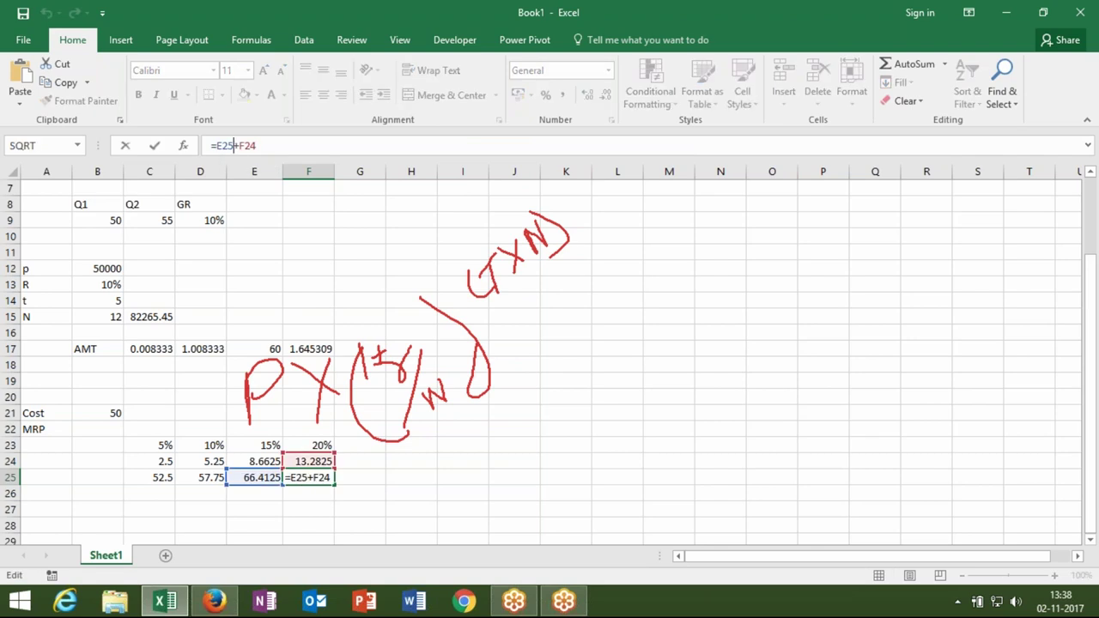
{"action": "key", "text": "BackSpace"}
{"action": "key", "text": "BackSpace"}
{"action": "key", "text": "BackSpace"}
{"action": "type", "text": "("}
{"action": "type", "text": "((B21+(B21*5%))+((B21+(B21*5%))*10%))+(((B21+(B21*5%))+((B21+(B21*5%))*10%))*15%)"}
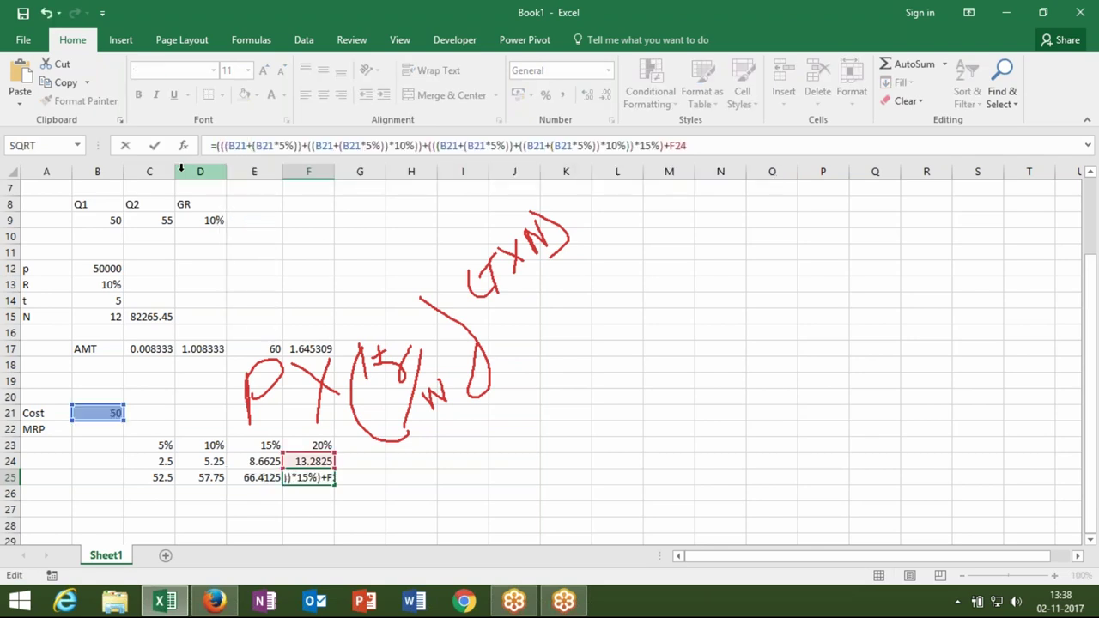
{"action": "type", "text": ")"}
{"action": "key", "text": "Return"}
{"action": "key", "text": "Up"}
{"action": "key", "text": "Up"}
{"action": "key", "text": "Down"}
{"action": "key", "text": "Up"}
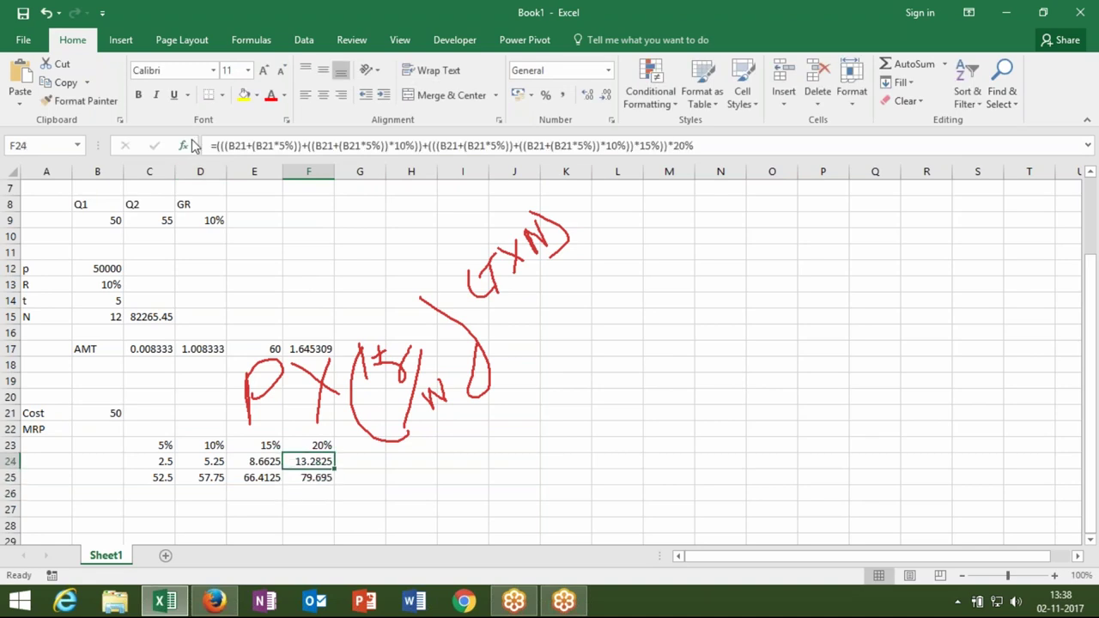
Step: Expand F25 into F24's full expression times 20%, keeping 79.695, then cut it
{"action": "left_click", "coordinate": [216, 146]}
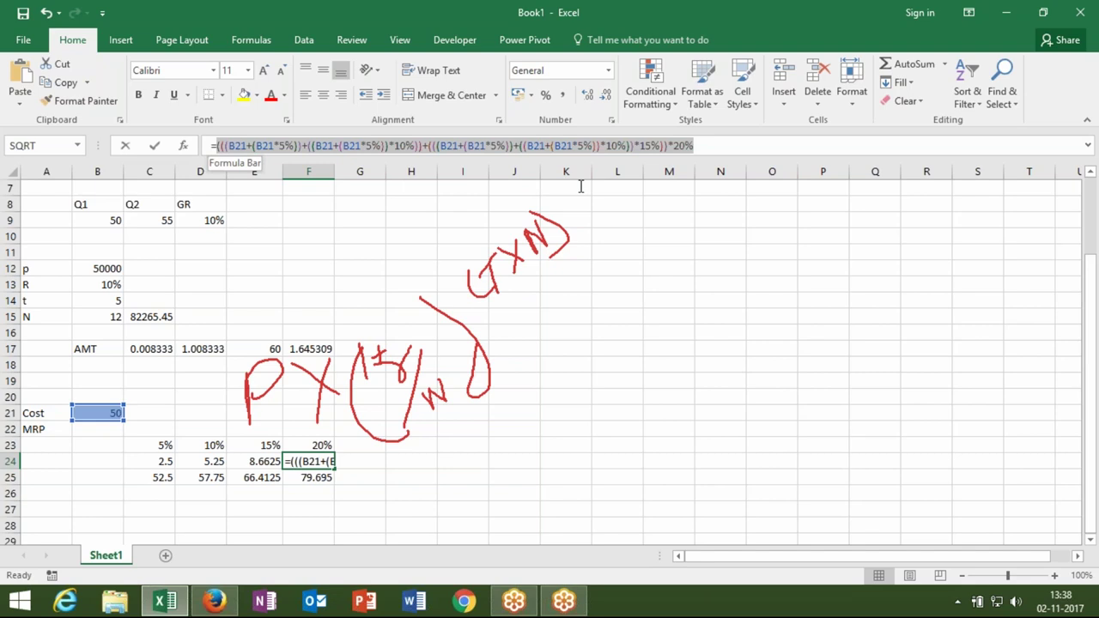
{"action": "key", "text": "End"}
{"action": "key", "text": "Escape"}
{"action": "key", "text": "Down"}
{"action": "left_click", "coordinate": [702, 148]}
{"action": "key", "text": "BackSpace"}
{"action": "key", "text": "BackSpace"}
{"action": "key", "text": "BackSpace"}
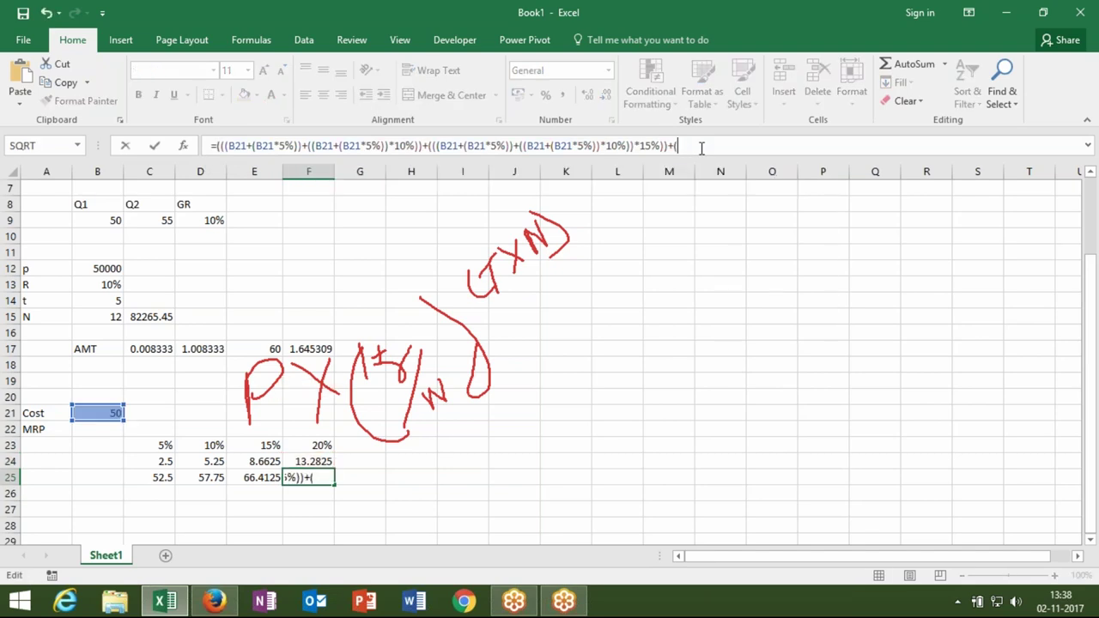
{"action": "key", "text": "BackSpace"}
{"action": "type", "text": "*20%"}
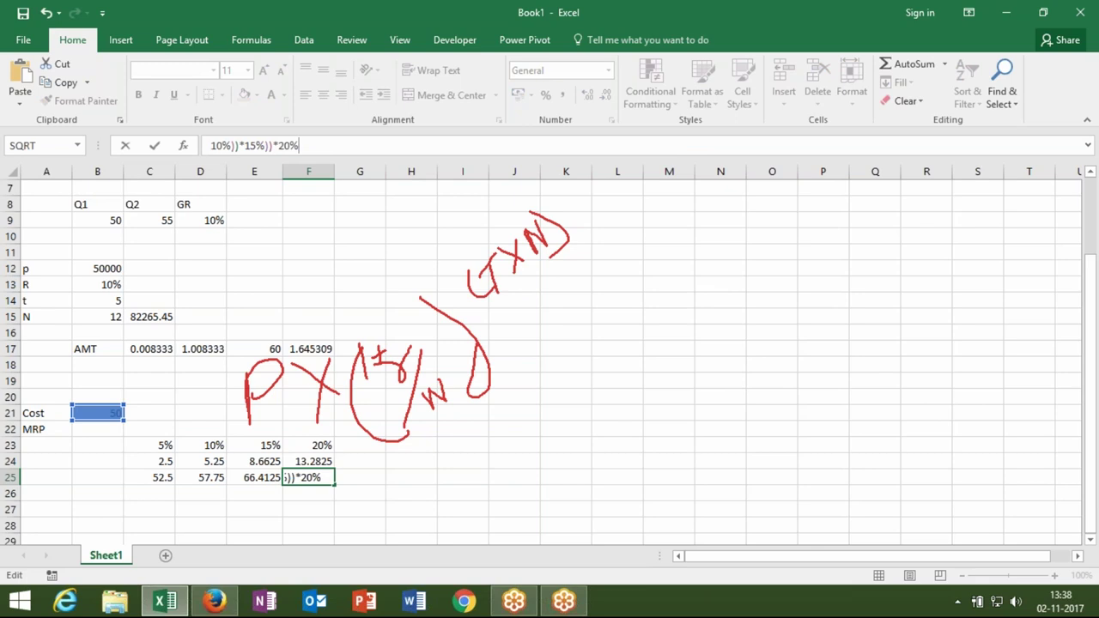
{"action": "key", "text": "Return"}
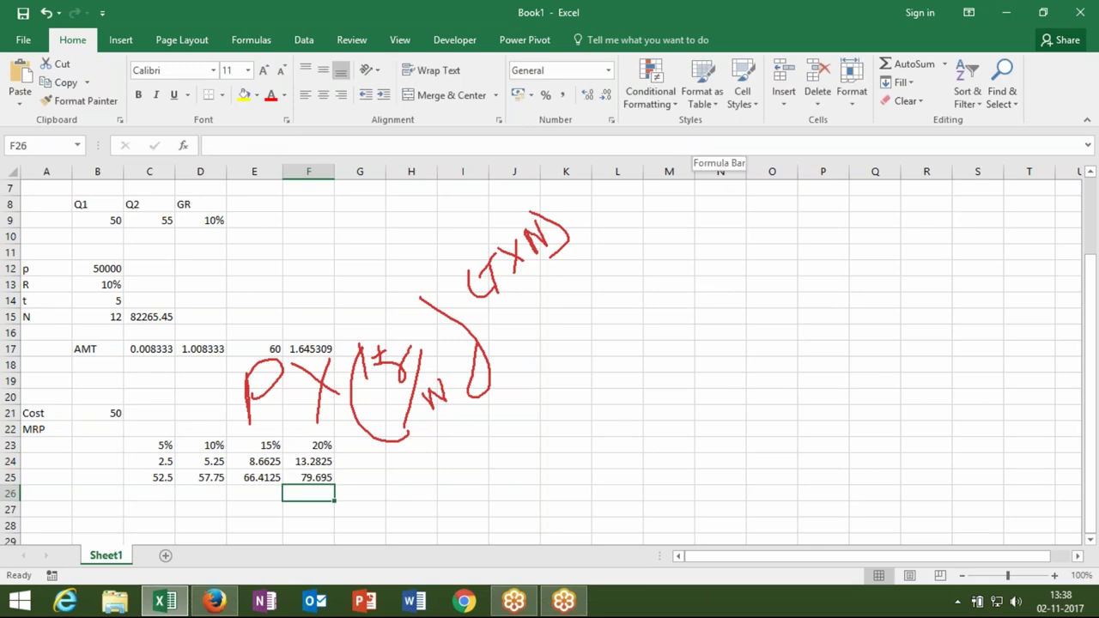
{"action": "key", "text": "Up"}
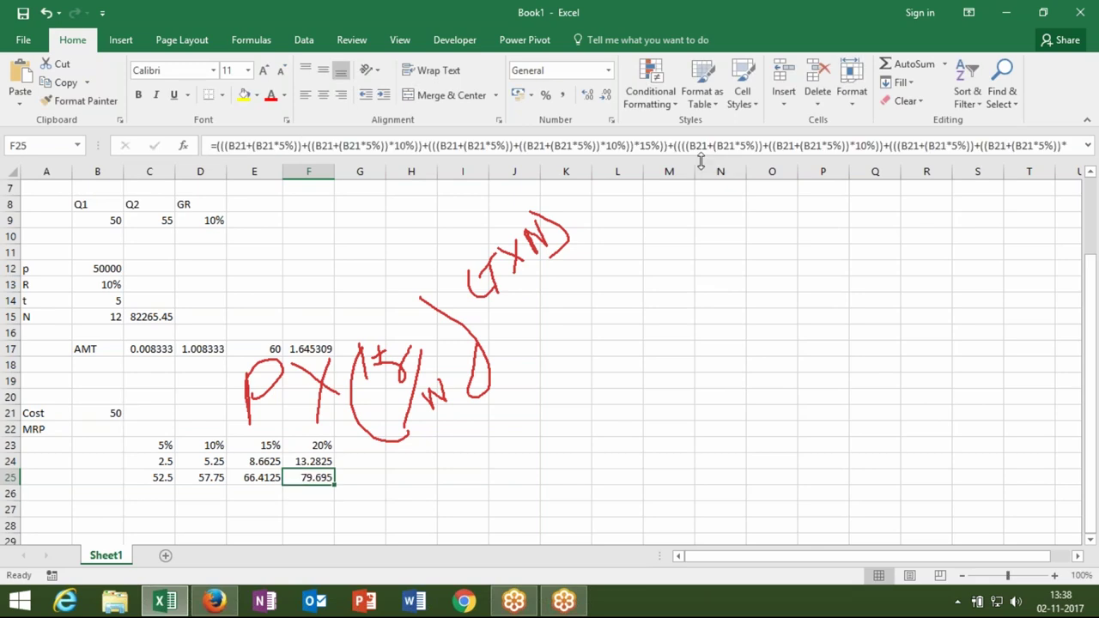
{"action": "key", "text": "ctrl+c"}
Step: Paste the cut nested cost formula into B22 beside MRP and confirm it returns 79.695
{"action": "left_click", "coordinate": [114, 430]}
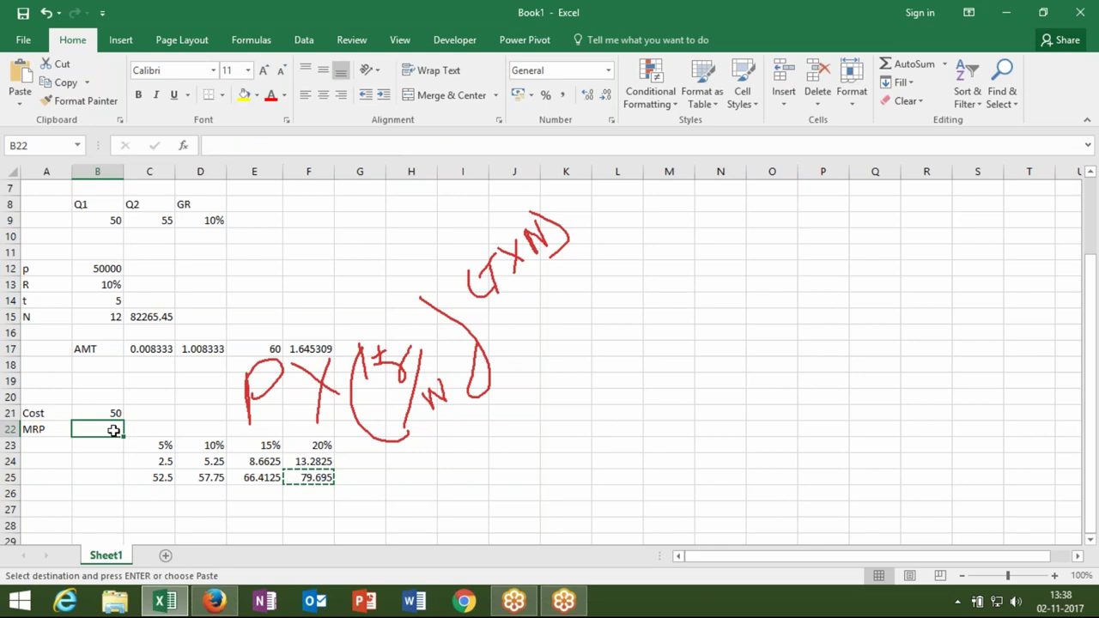
{"action": "key", "text": "ctrl+v"}
{"action": "double_click", "coordinate": [114, 431]}
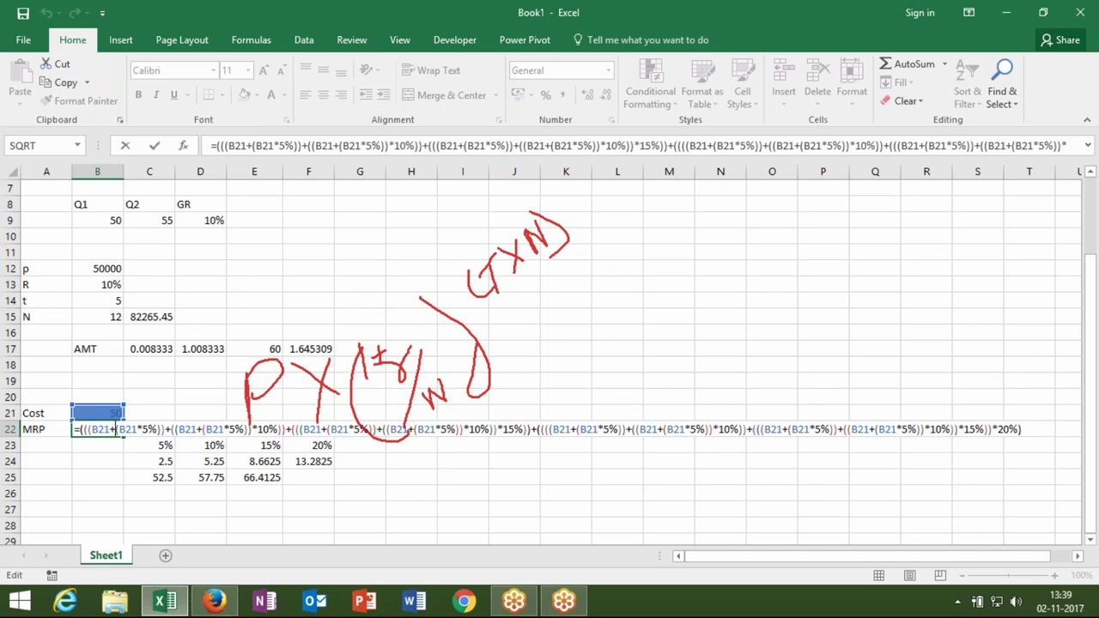
{"action": "key", "text": "ctrl+Return"}
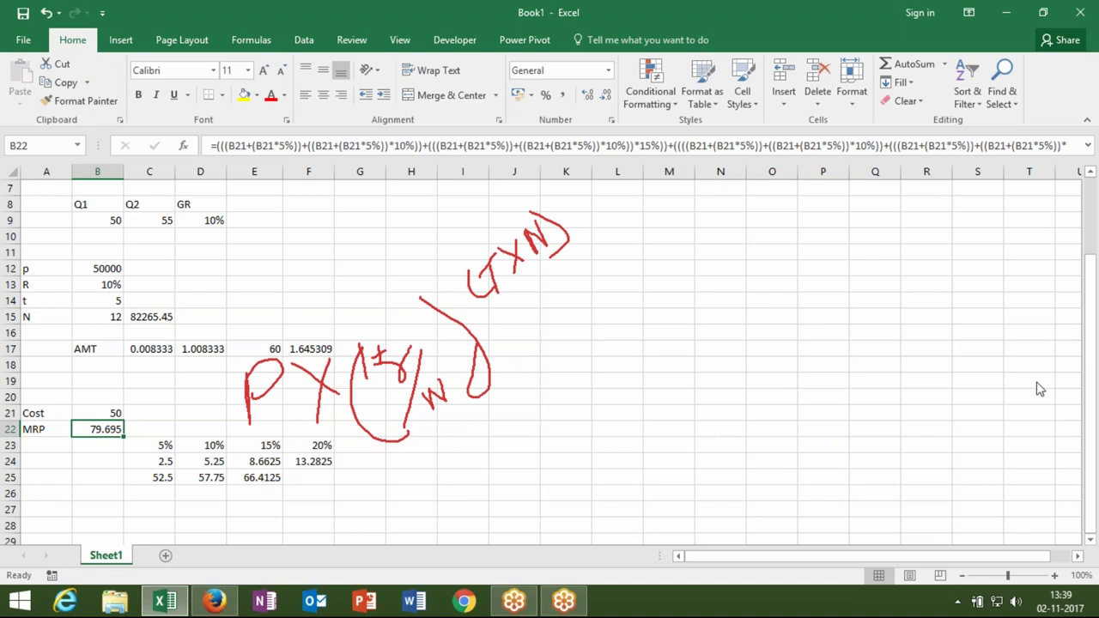
{"action": "key", "text": "Escape"}
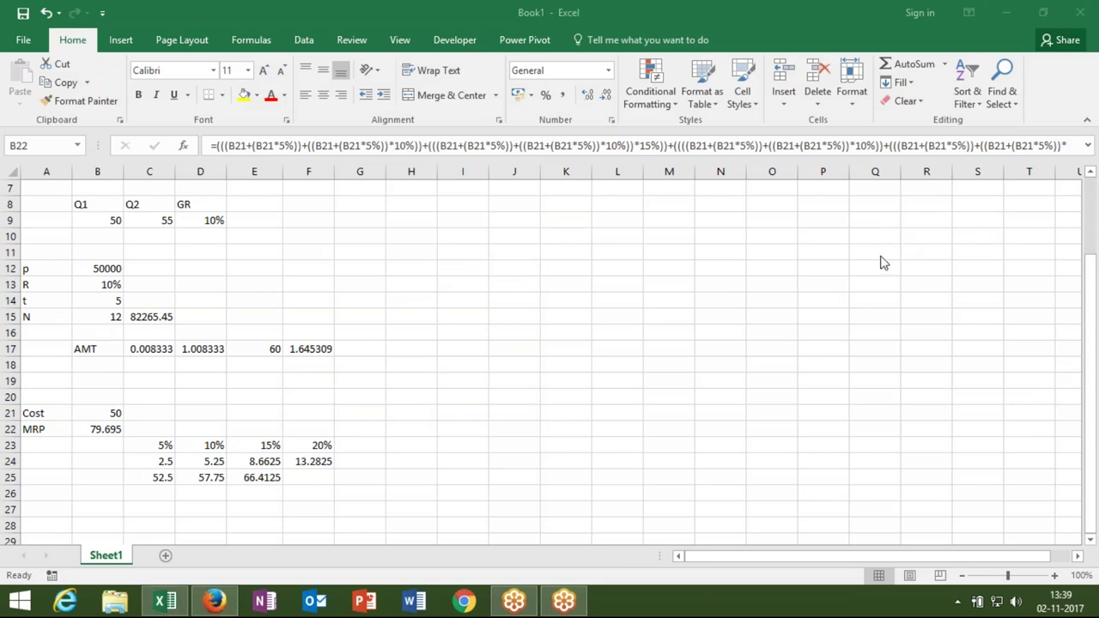
{"action": "left_click", "coordinate": [169, 563]}
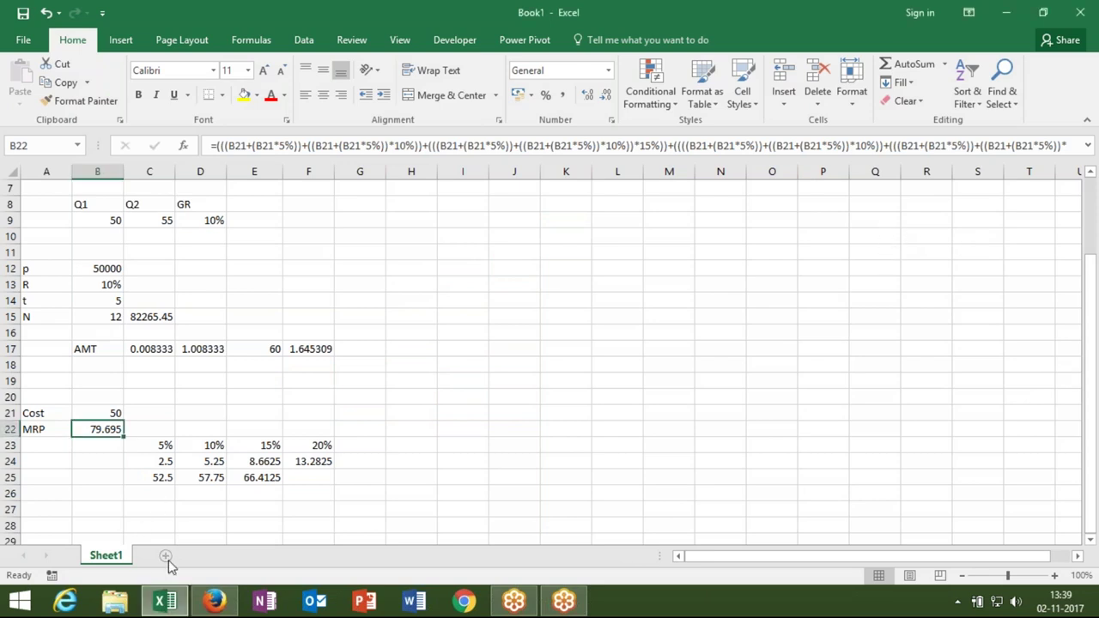
Step: Look over the operator cells on Sheet1, then add a new blank Sheet2
{"action": "left_click", "coordinate": [149, 381]}
{"action": "key", "text": "Up"}
{"action": "key", "text": "Up"}
{"action": "key", "text": "Up"}
{"action": "key", "text": "Up"}
{"action": "key", "text": "Up"}
{"action": "key", "text": "Up"}
{"action": "key", "text": "Up"}
{"action": "key", "text": "Right"}
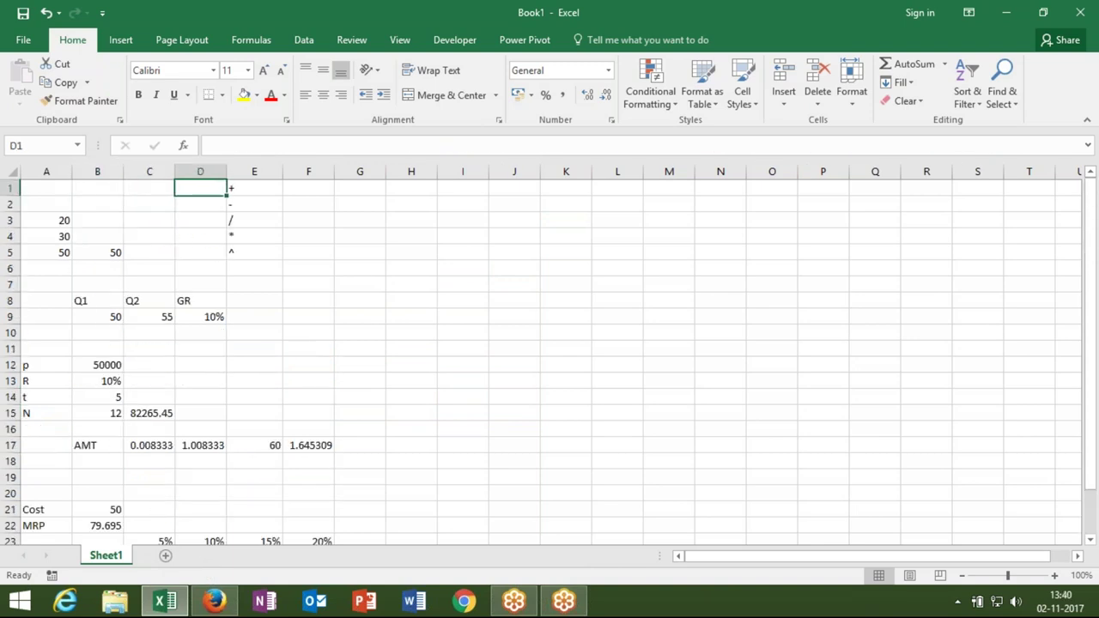
{"action": "key", "text": "Right"}
{"action": "key", "text": "Down"}
{"action": "key", "text": "Down"}
{"action": "key", "text": "Down"}
{"action": "key", "text": "Down"}
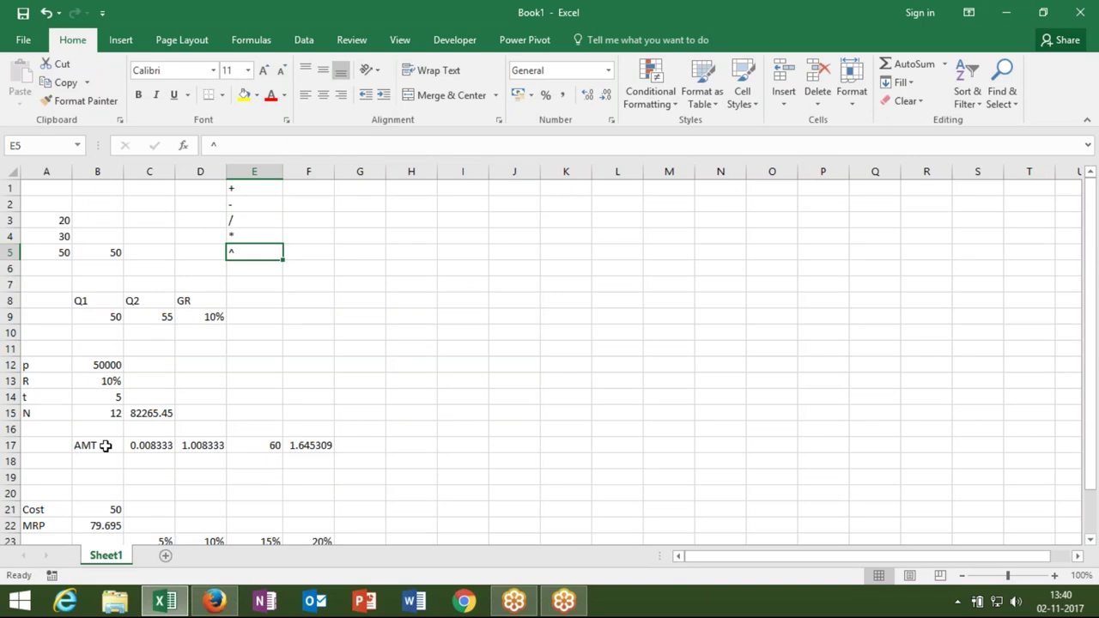
{"action": "left_click", "coordinate": [165, 555]}
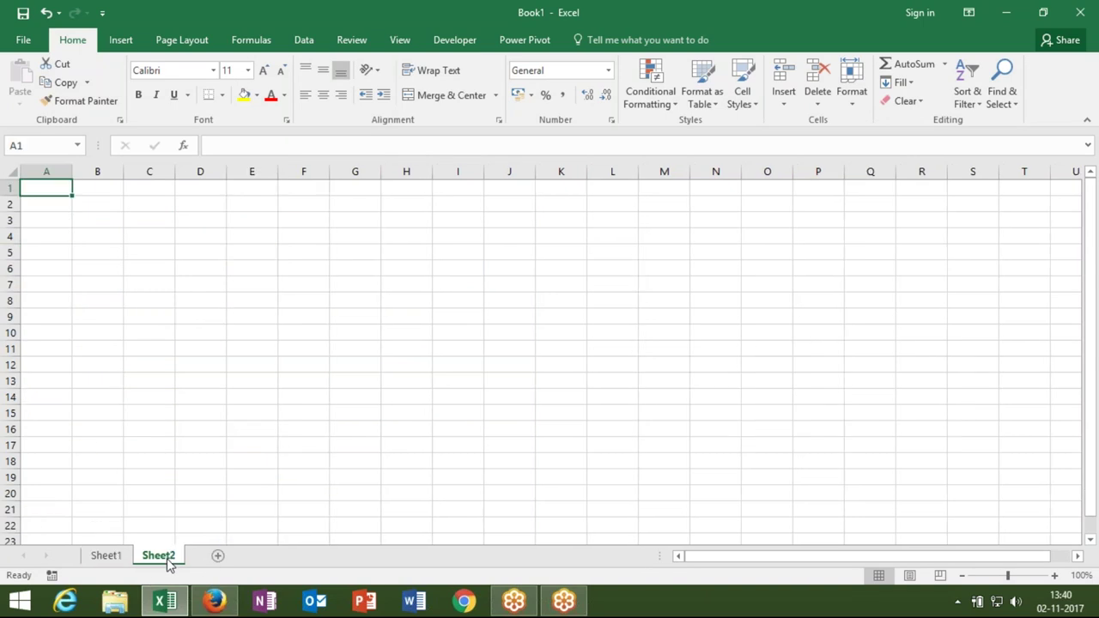
Step: Enter =, >, <, >=, <= and <> down H1:H6
{"action": "left_click", "coordinate": [409, 198]}
{"action": "left_click", "coordinate": [407, 187]}
{"action": "type", "text": "="}
{"action": "key", "text": "Return"}
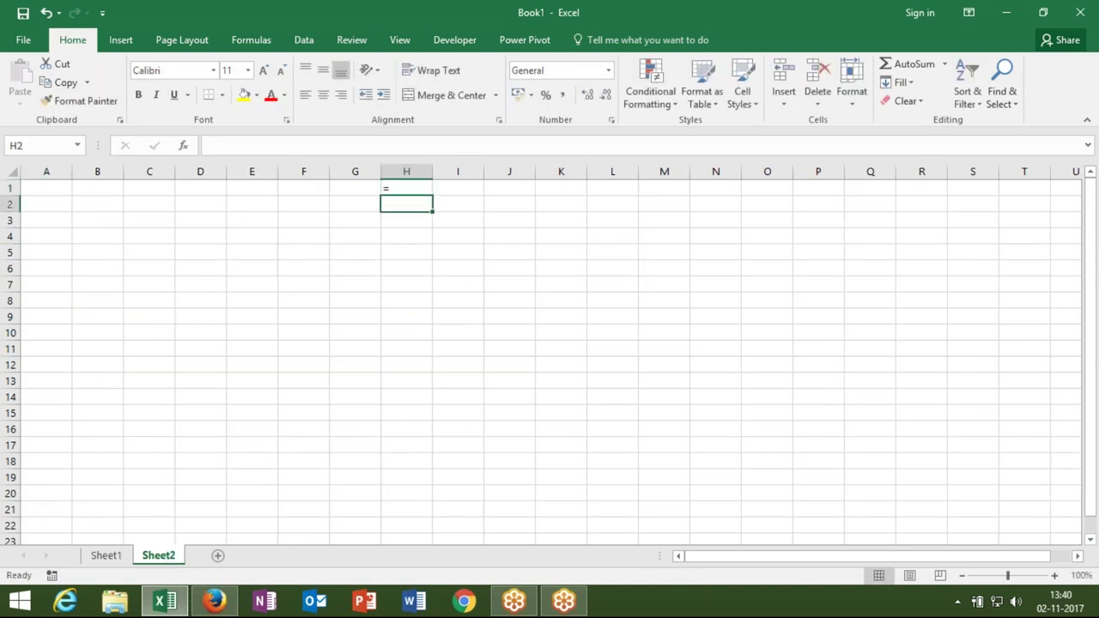
{"action": "type", "text": ">"}
{"action": "key", "text": "Return"}
{"action": "type", "text": "<"}
{"action": "key", "text": "Return"}
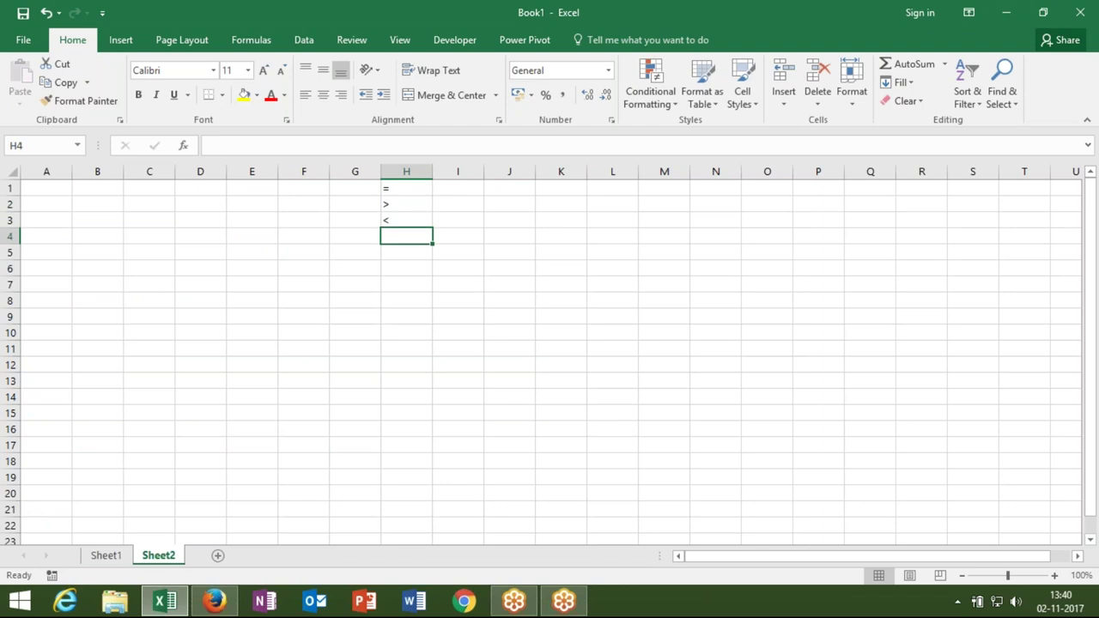
{"action": "type", "text": ">="}
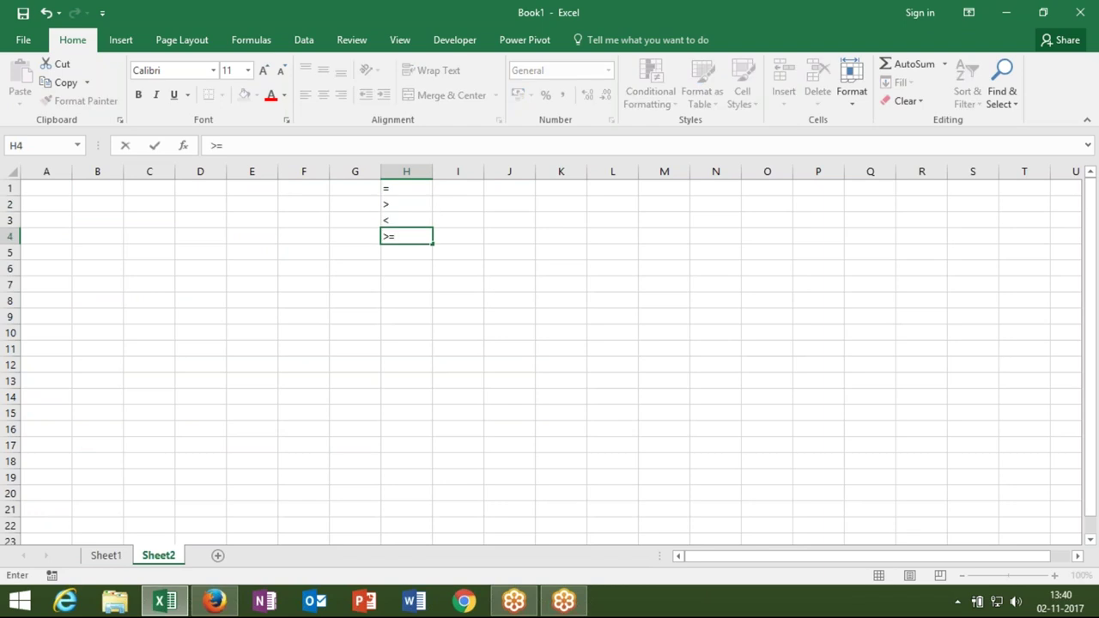
{"action": "key", "text": "Return"}
{"action": "type", "text": "<="}
{"action": "key", "text": "Return"}
{"action": "type", "text": "<>"}
{"action": "key", "text": "Return"}
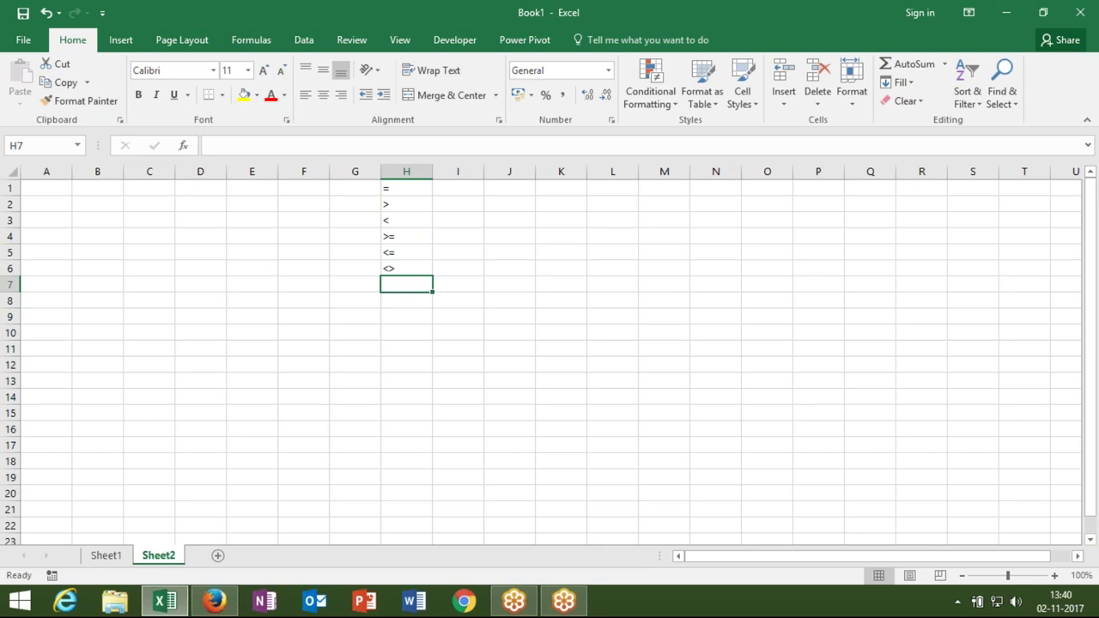
Step: Enter 85, 36, 52, 41, 25 and 6 down A1:A6, then begin a formula in B1
{"action": "left_click", "coordinate": [37, 184]}
{"action": "type", "text": "85"}
{"action": "key", "text": "Return"}
{"action": "type", "text": "36"}
{"action": "key", "text": "Return"}
{"action": "type", "text": "52"}
{"action": "key", "text": "Return"}
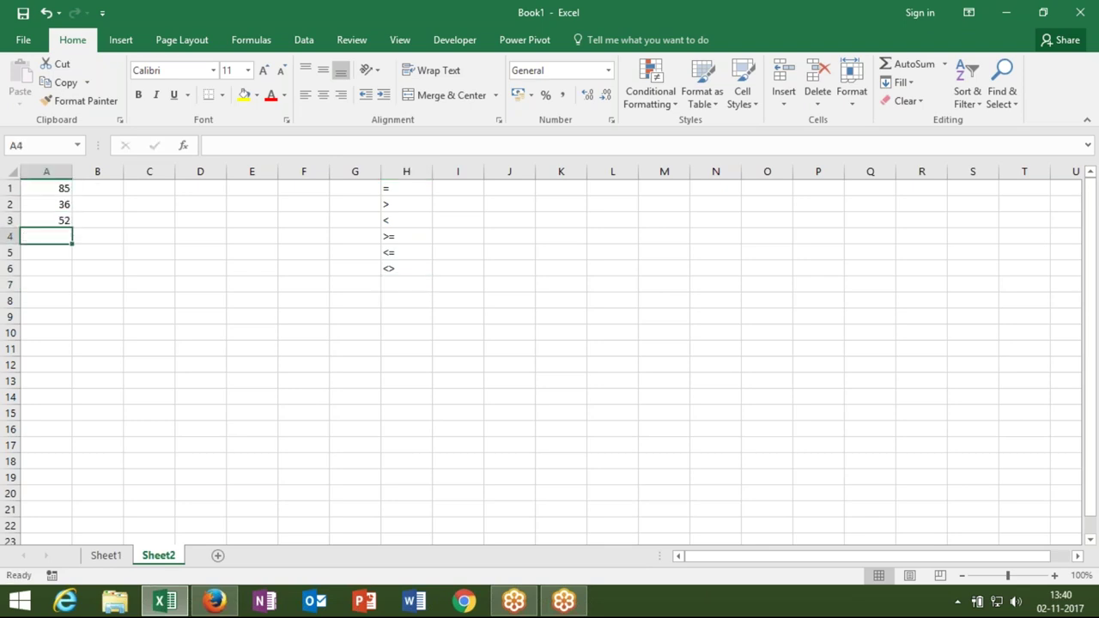
{"action": "type", "text": "41"}
{"action": "key", "text": "Return"}
{"action": "type", "text": "25"}
{"action": "key", "text": "Return"}
{"action": "type", "text": "6"}
{"action": "key", "text": "Return"}
{"action": "left_click", "coordinate": [88, 186]}
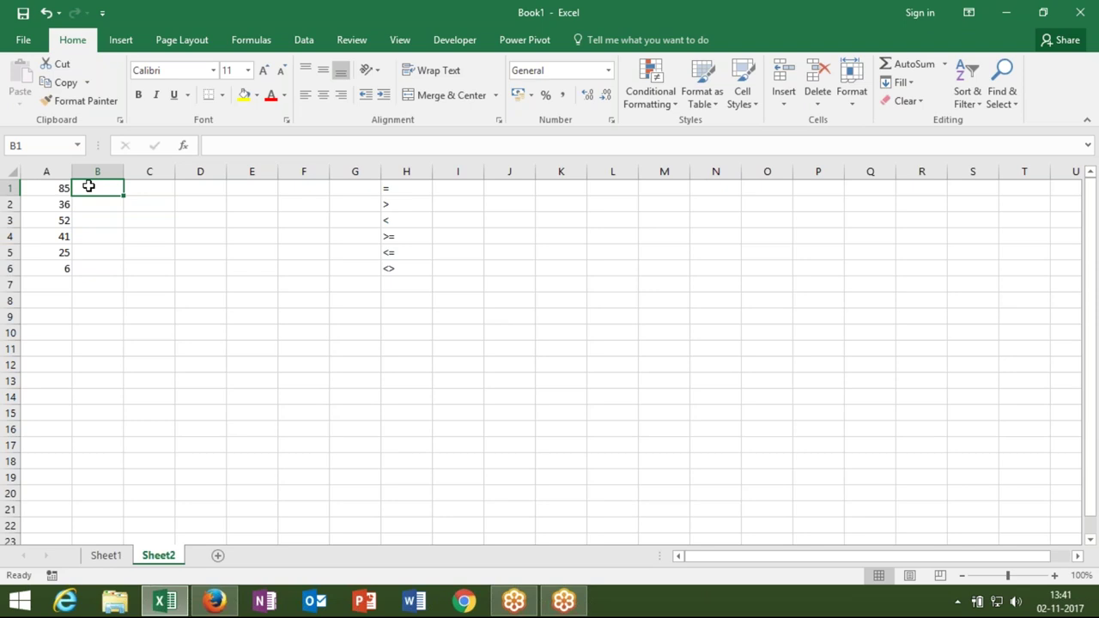
{"action": "type", "text": "="}
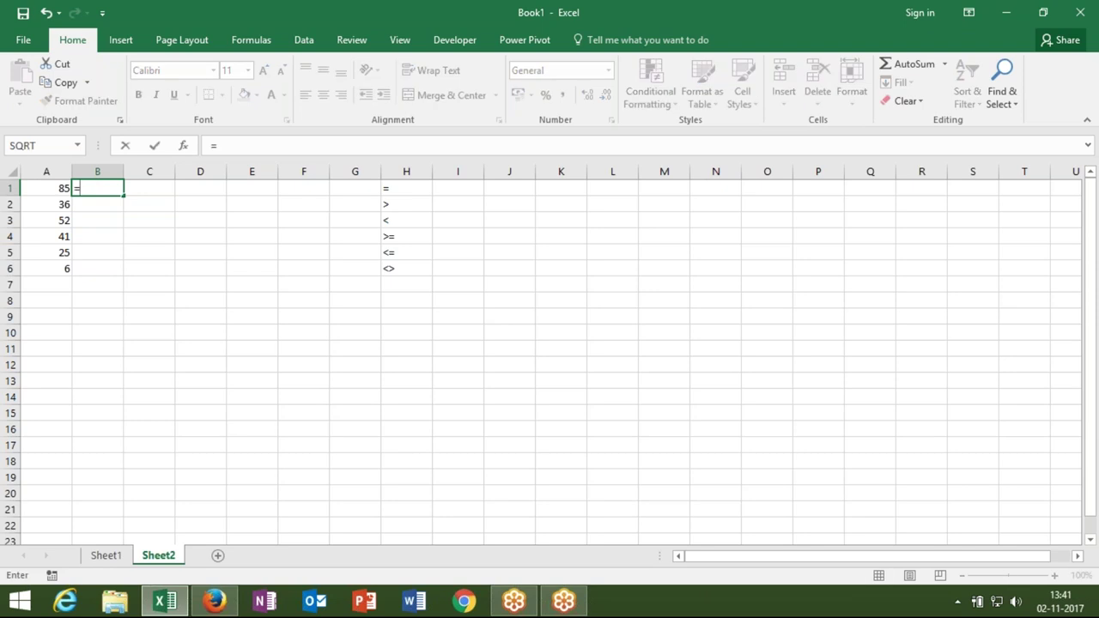
Step: Complete B1 as =A1>60 so it returns TRUE for 85
{"action": "left_click", "coordinate": [57, 191]}
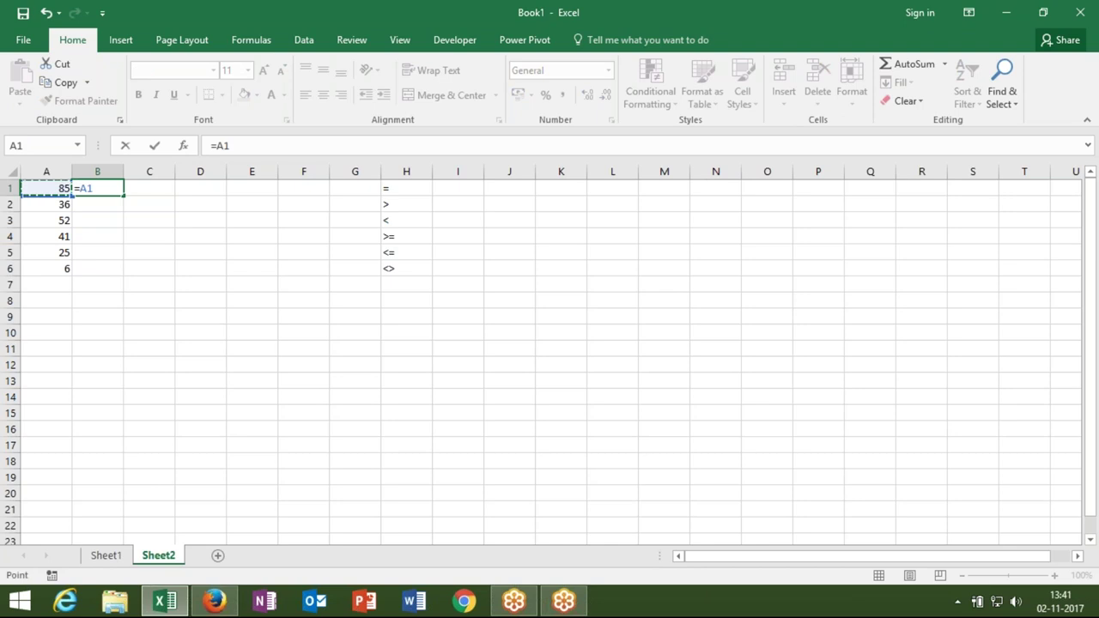
{"action": "type", "text": ">"}
{"action": "type", "text": "60"}
{"action": "key", "text": "Return"}
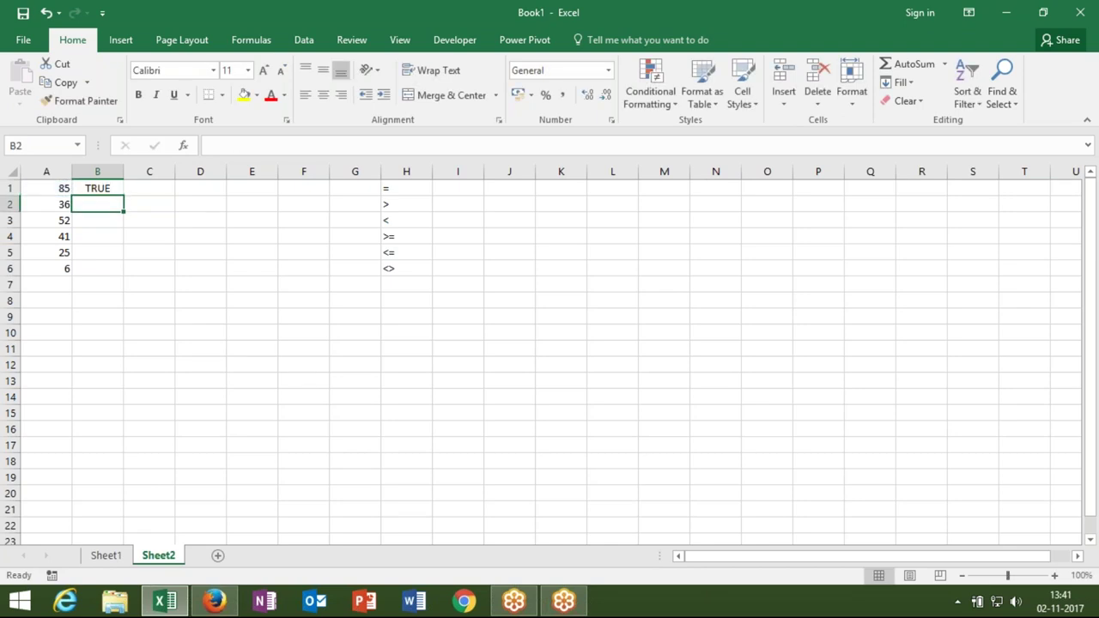
{"action": "left_click", "coordinate": [97, 188]}
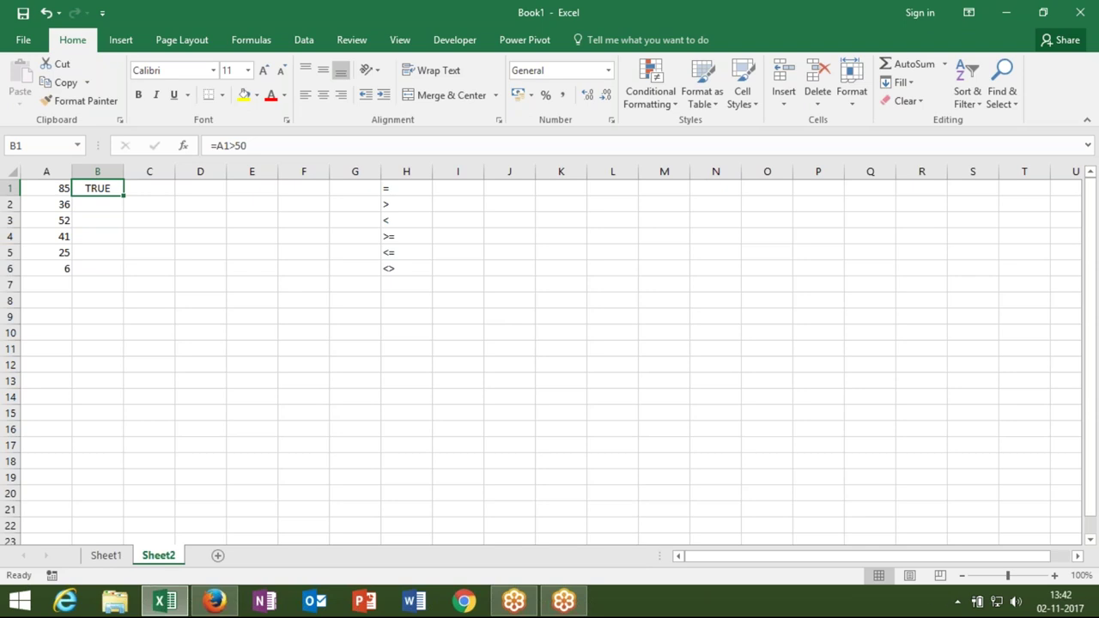
{"action": "left_click", "coordinate": [148, 188]}
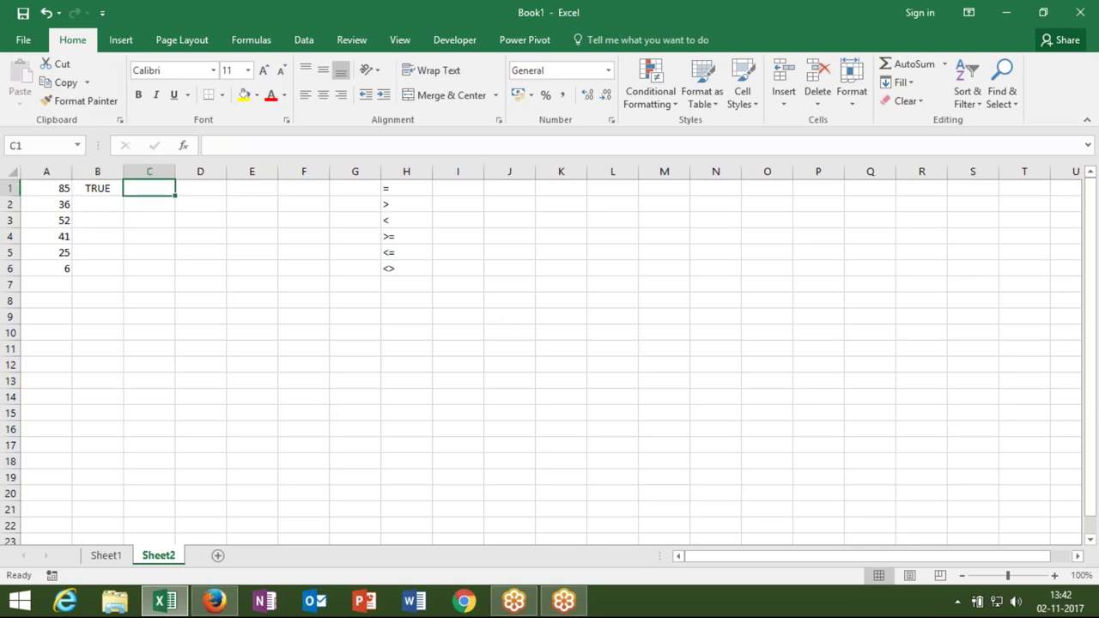
Step: Enter =IF(B1,"OK","Pending") in C1, correcting typos in Pending
{"action": "type", "text": "=if"}
{"action": "key", "text": "Tab"}
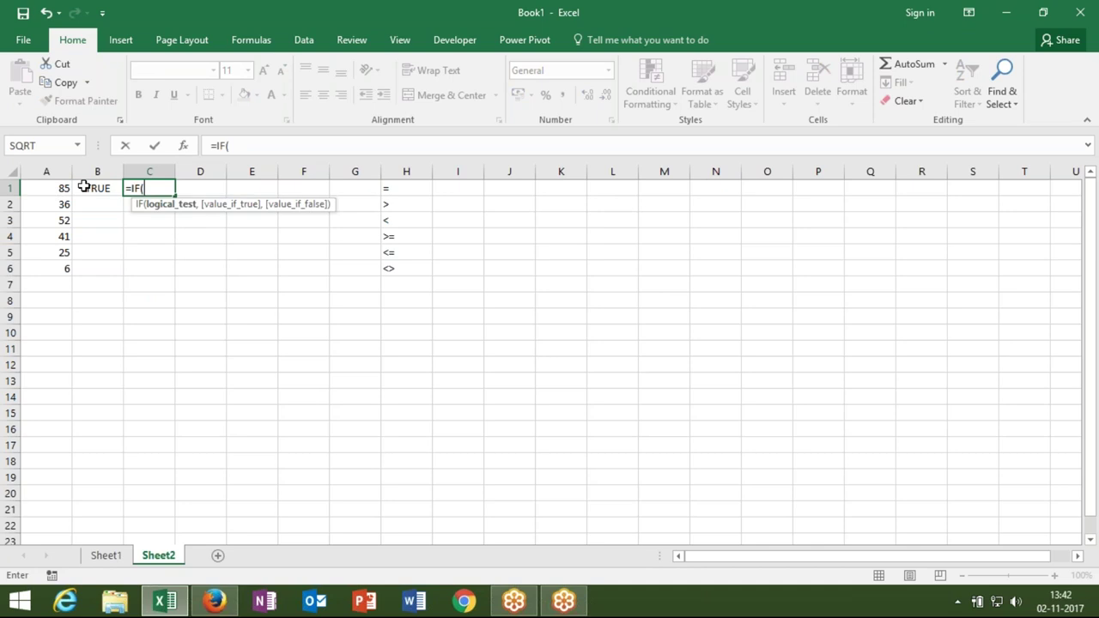
{"action": "left_click", "coordinate": [83, 186]}
{"action": "type", "text": ",\"OK\""}
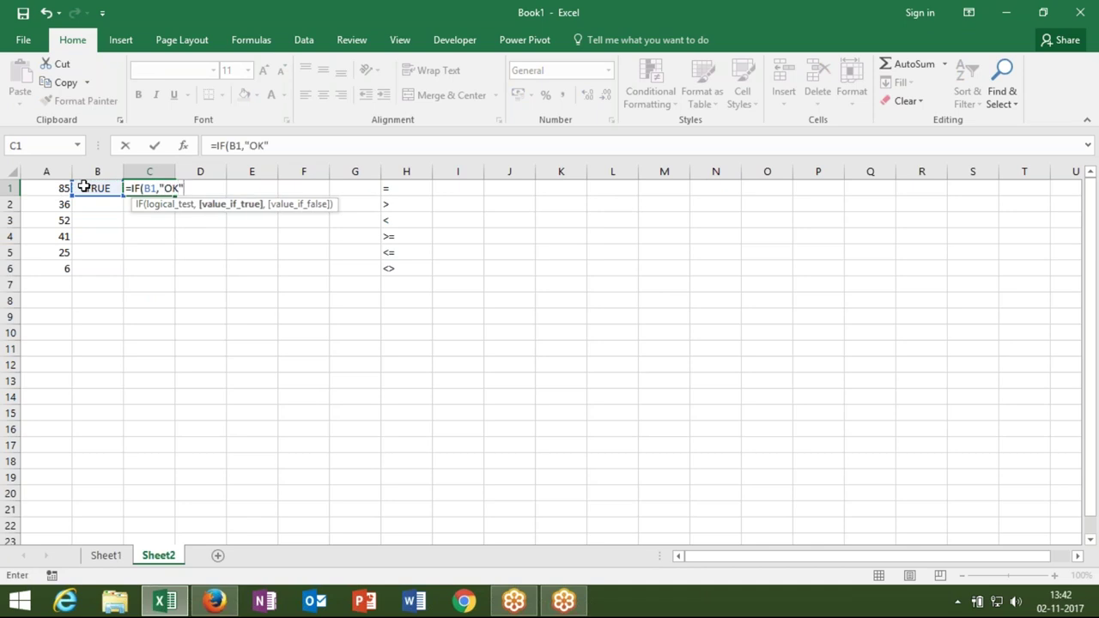
{"action": "type", "text": ",\"Pen"}
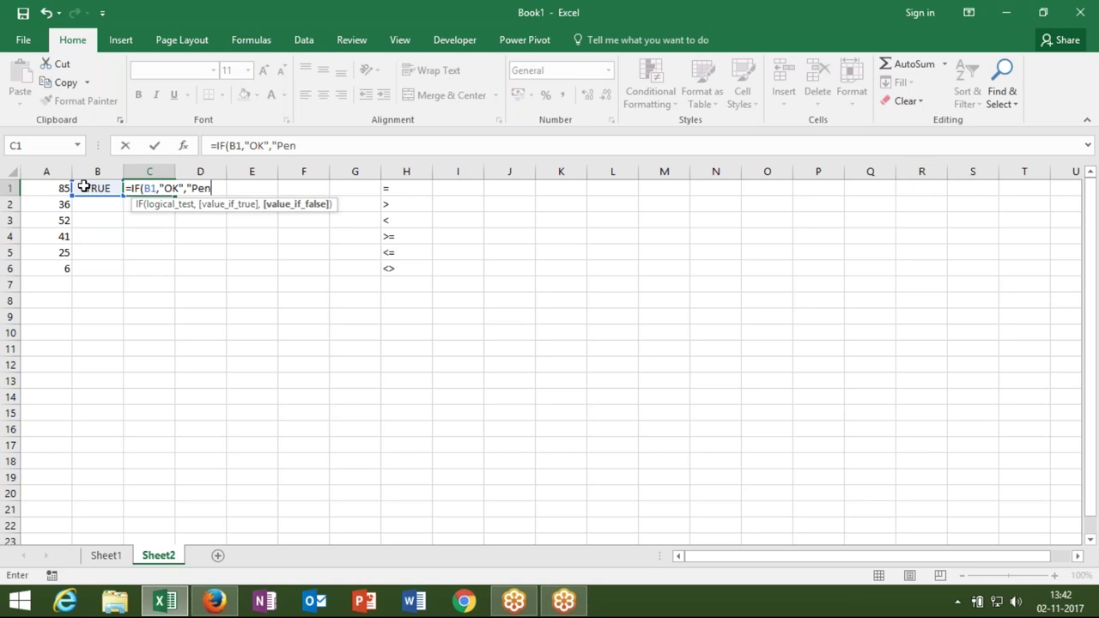
{"action": "key", "text": "BackSpace"}
{"action": "type", "text": "n"}
{"action": "key", "text": "BackSpace"}
{"action": "type", "text": "nding\""}
{"action": "key", "text": "Return"}
Step: Review C1's B1 condition, OK and Pending arguments in the formula bar
{"action": "key", "text": "Up"}
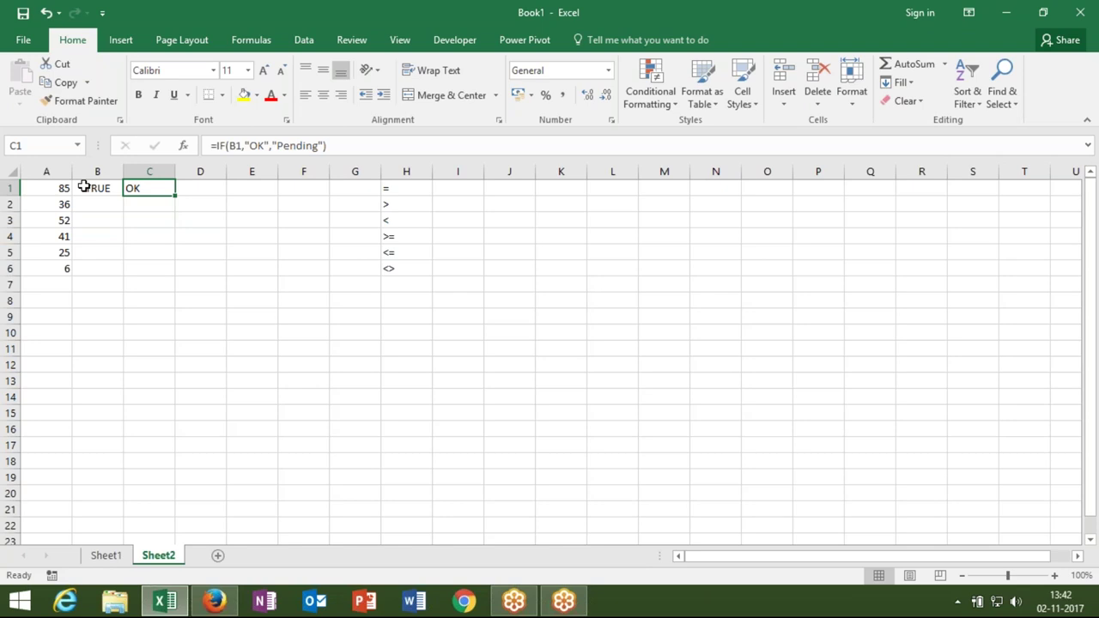
{"action": "double_click", "coordinate": [235, 145]}
{"action": "left_click", "coordinate": [255, 146]}
{"action": "left_click_drag", "start_coordinate": [240, 146], "coordinate": [298, 146]}
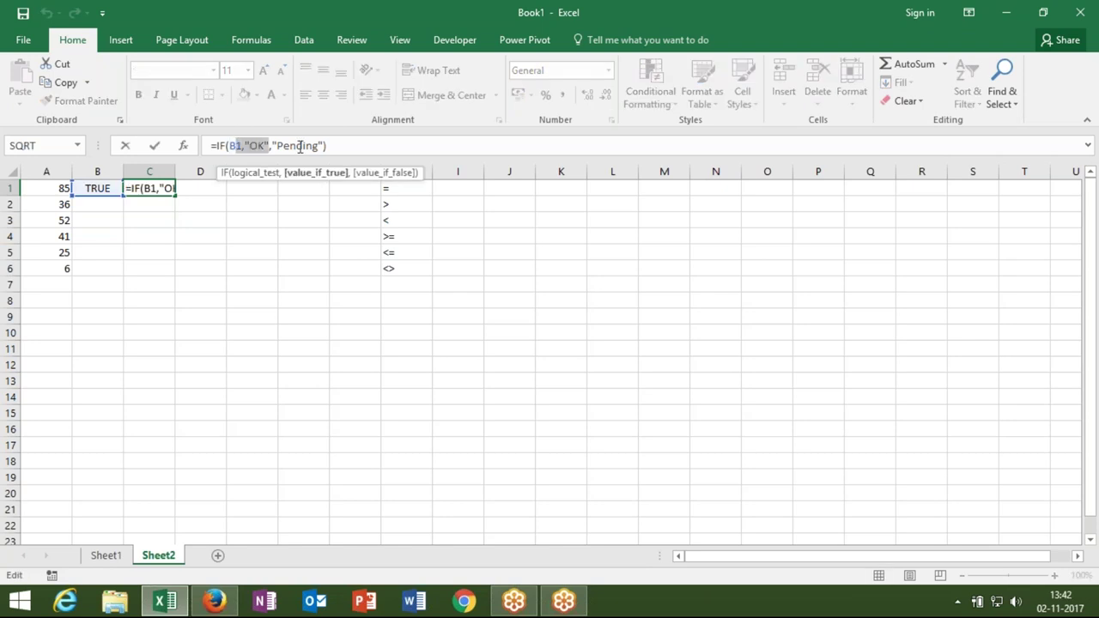
{"action": "left_click", "coordinate": [298, 146]}
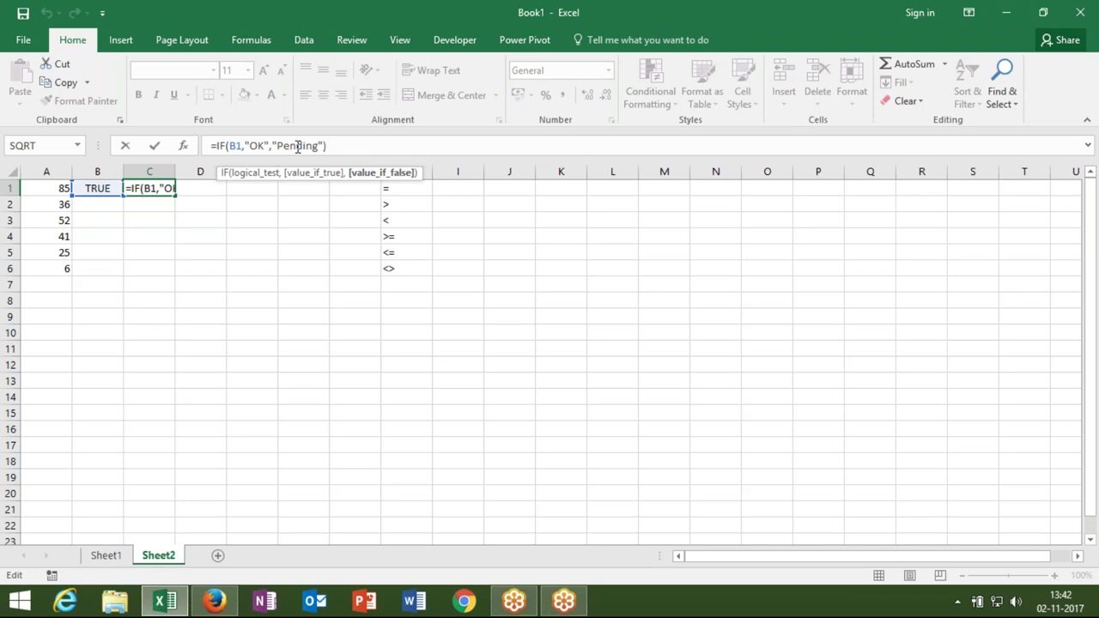
{"action": "key", "text": "Return"}
{"action": "key", "text": "Down"}
{"action": "key", "text": "Right"}
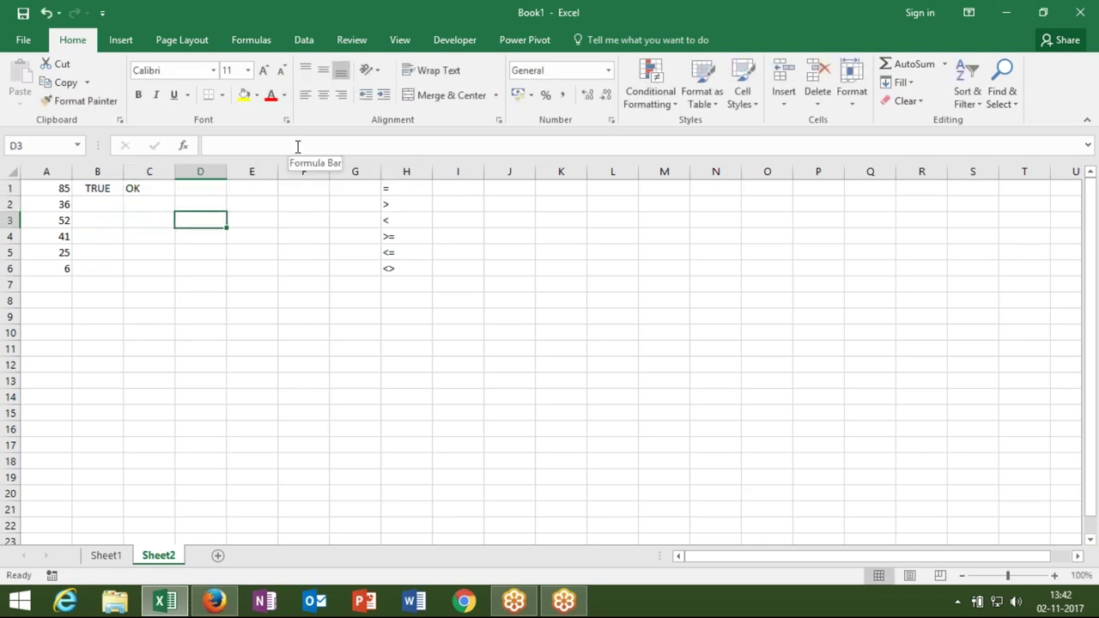
Step: Enter =IF(A3>50,"OK","Pending") in D3 so it shows OK, then add Sheet3
{"action": "type", "text": "=if"}
{"action": "key", "text": "Tab"}
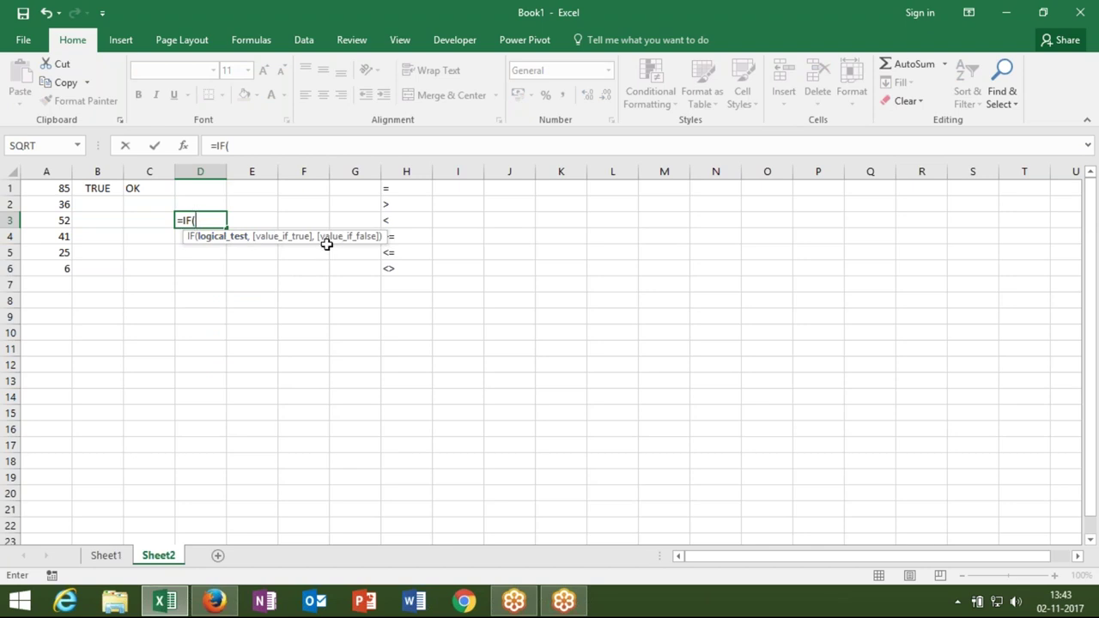
{"action": "left_click", "coordinate": [60, 221]}
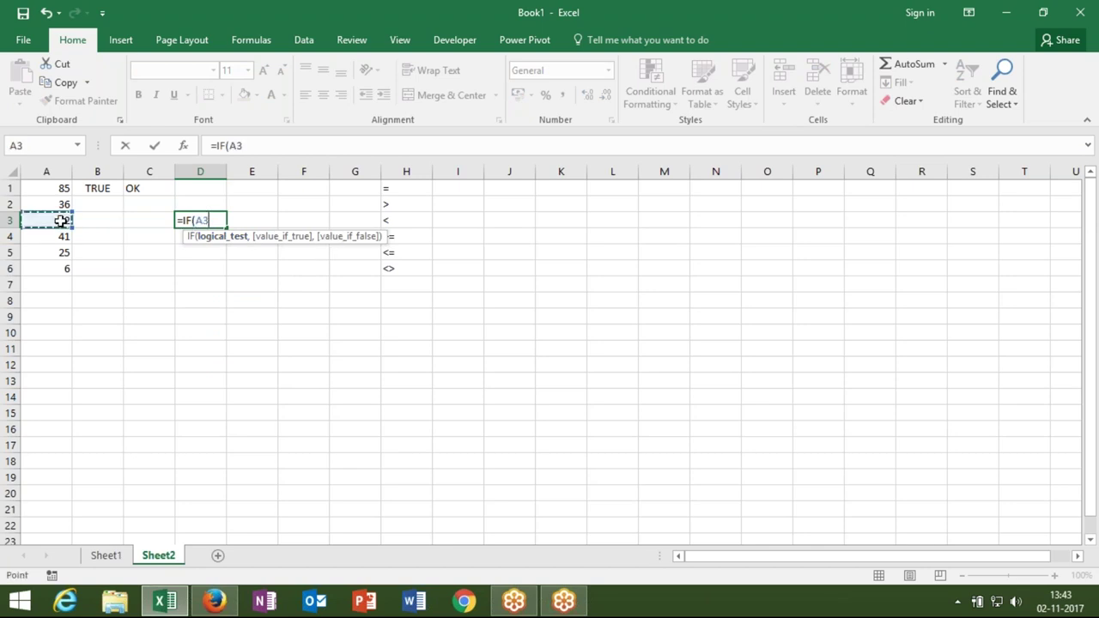
{"action": "type", "text": ">50,\"OK\",\"Pending\""}
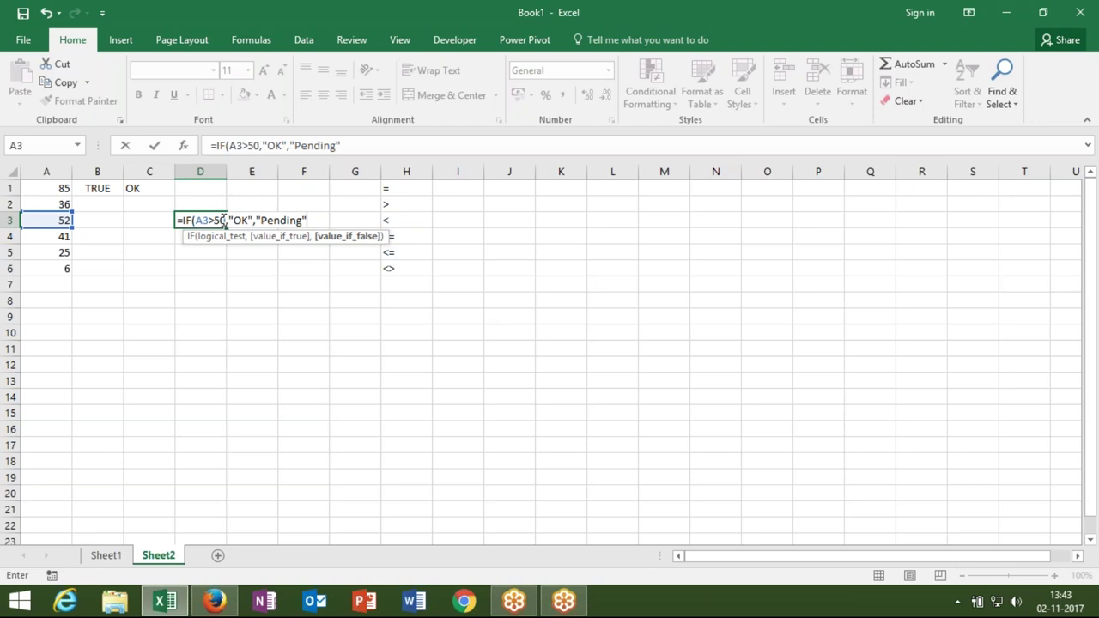
{"action": "key", "text": "Return"}
{"action": "key", "text": "Up"}
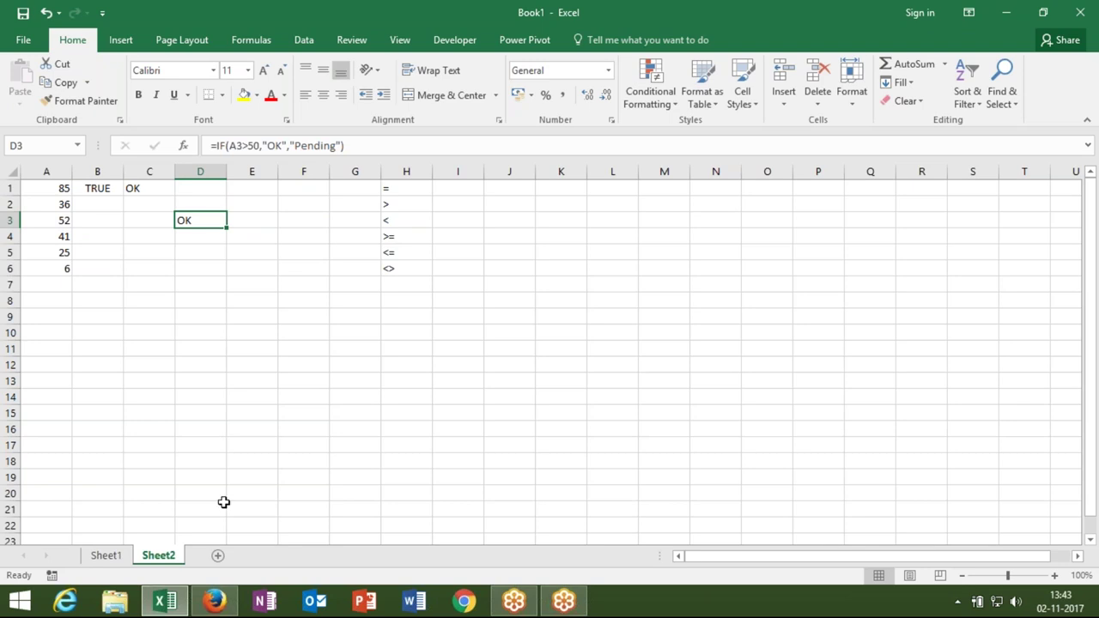
{"action": "left_click", "coordinate": [217, 556]}
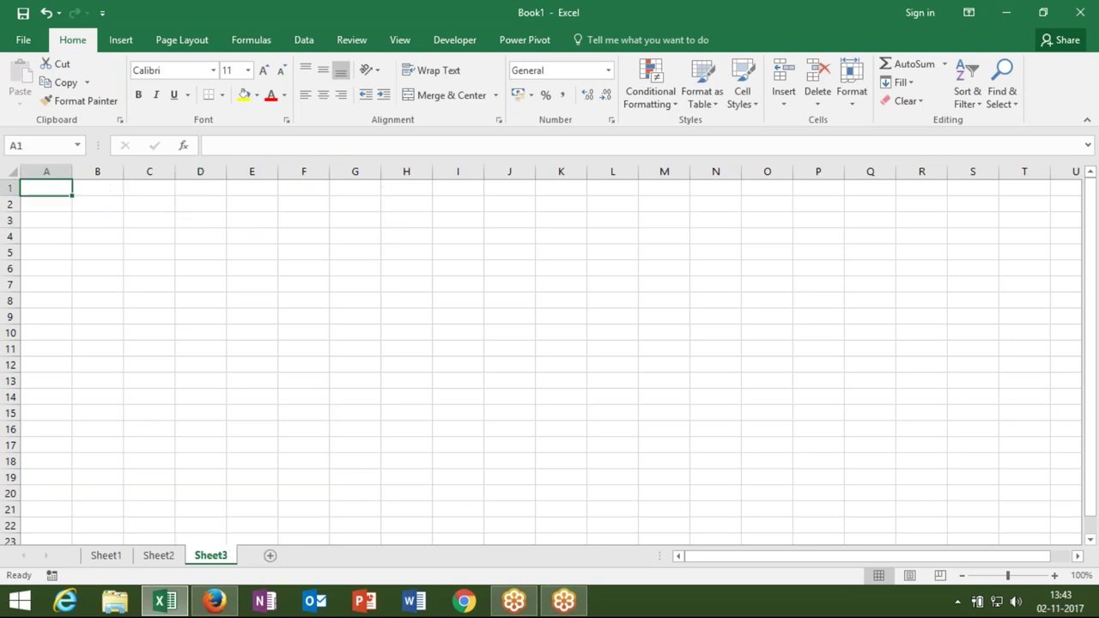
Step: Enter the headings UID and Name, then UID 1 with the name Puja in row 2
{"action": "type", "text": "UID"}
{"action": "key", "text": "Tab"}
{"action": "type", "text": "Name"}
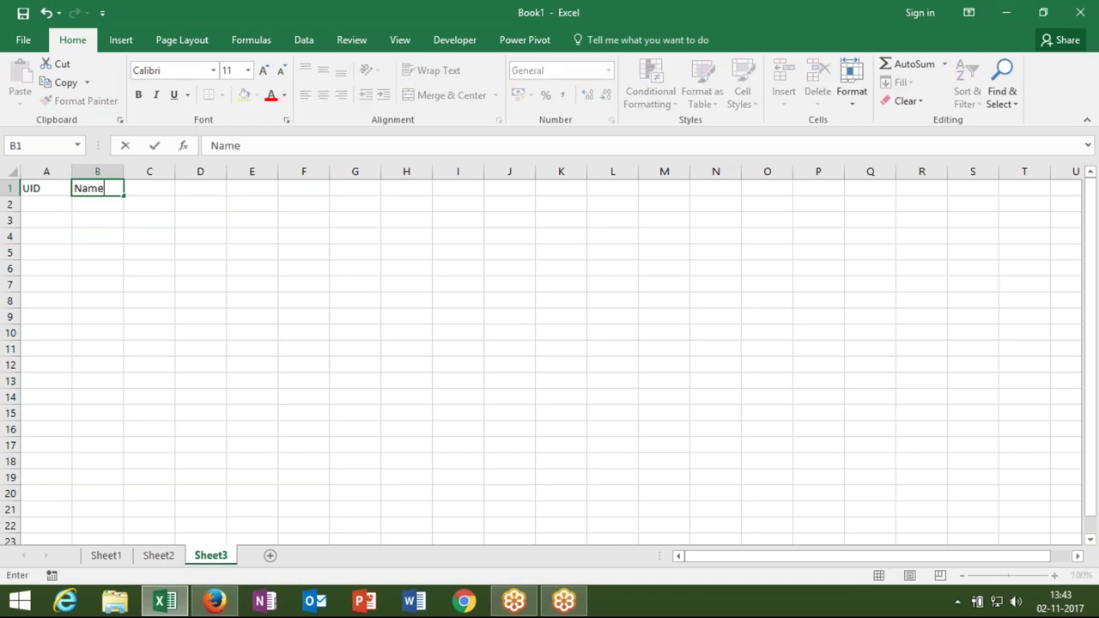
{"action": "key", "text": "Tab"}
{"action": "left_click", "coordinate": [38, 206]}
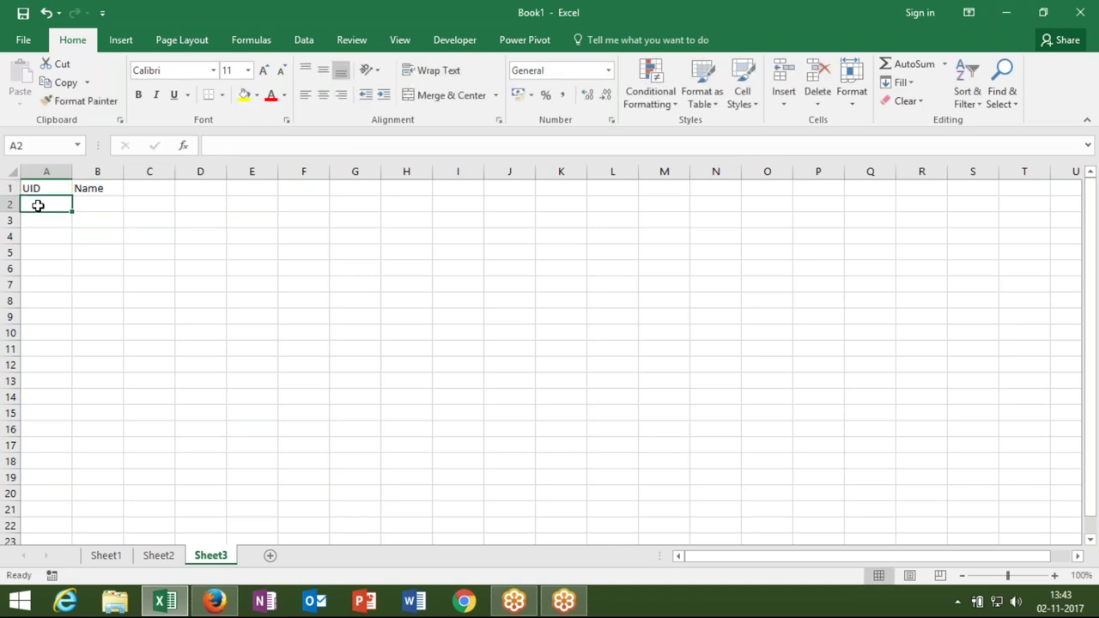
{"action": "type", "text": "1"}
{"action": "key", "text": "Tab"}
{"action": "type", "text": "Puja"}
{"action": "key", "text": "Return"}
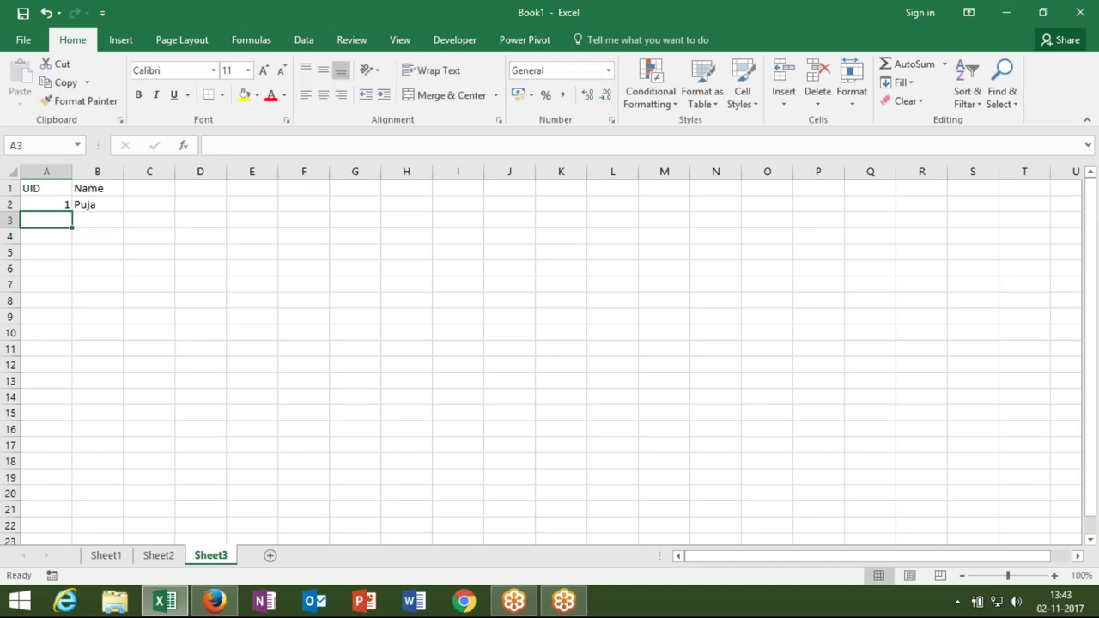
Step: Add Om and Inder below Puja with manual UIDs 2 and 3
{"action": "left_click", "coordinate": [97, 220]}
{"action": "type", "text": "Om"}
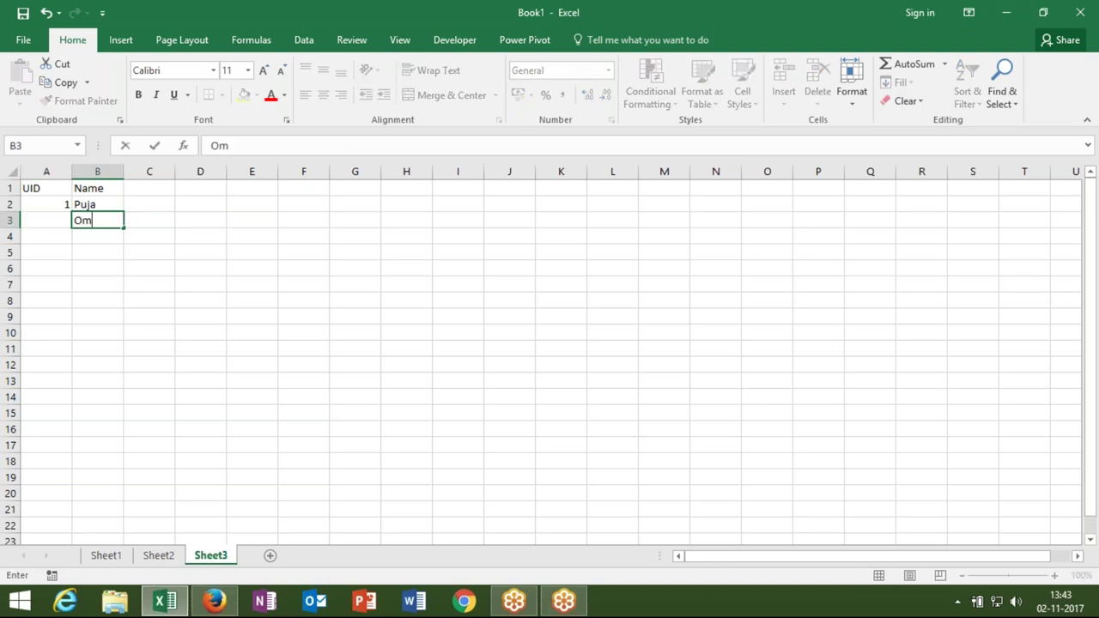
{"action": "key", "text": "Return"}
{"action": "key", "text": "Up"}
{"action": "key", "text": "Left"}
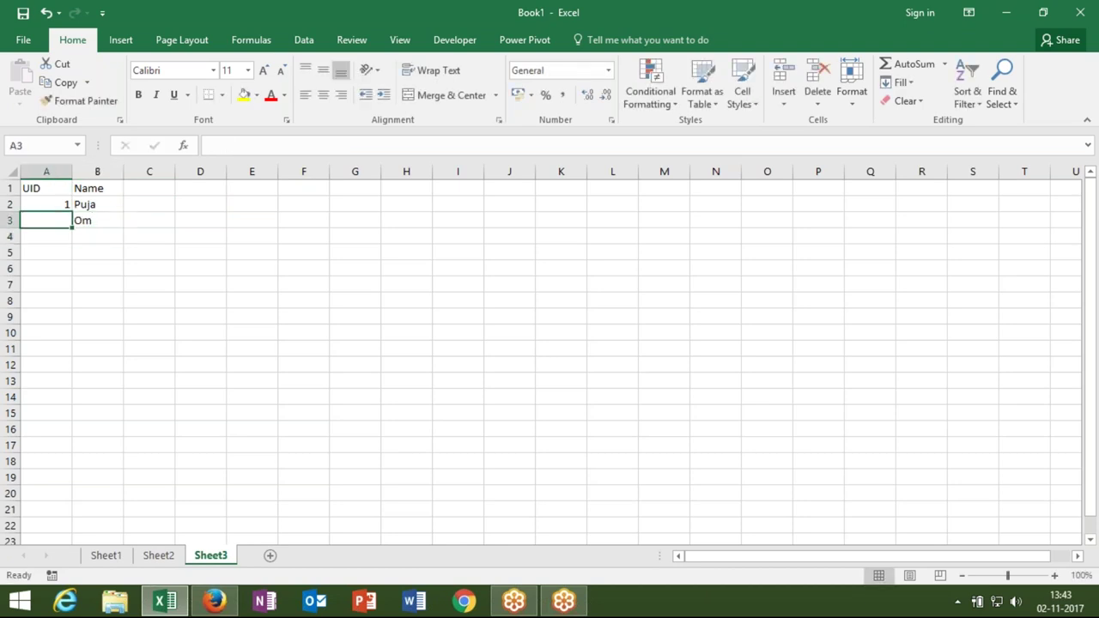
{"action": "type", "text": "2"}
{"action": "key", "text": "Return"}
{"action": "key", "text": "Right"}
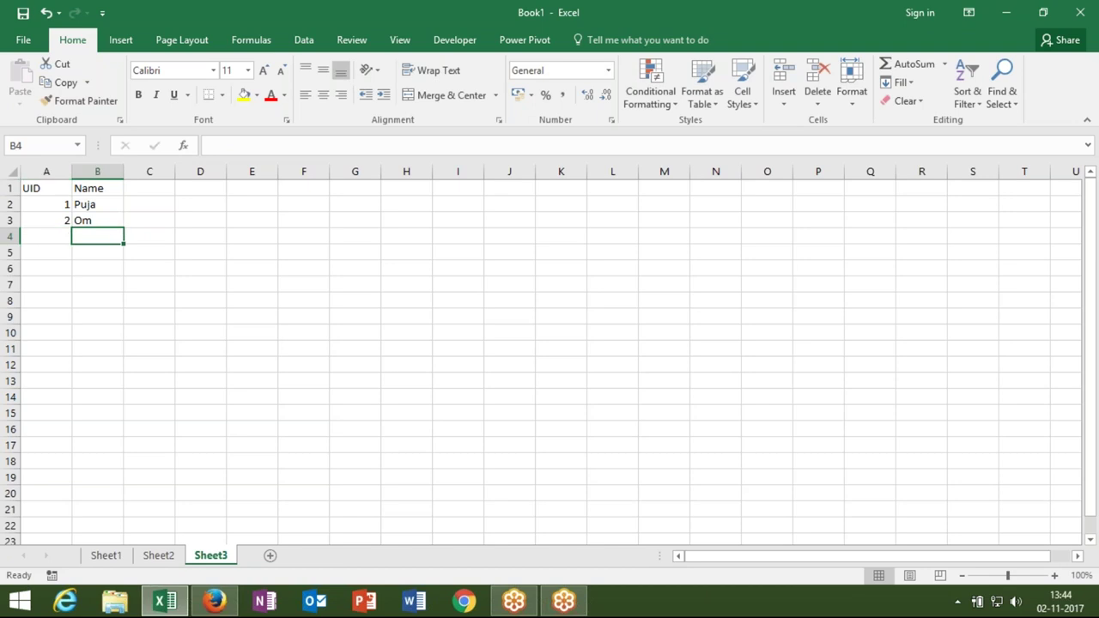
{"action": "type", "text": "Inder"}
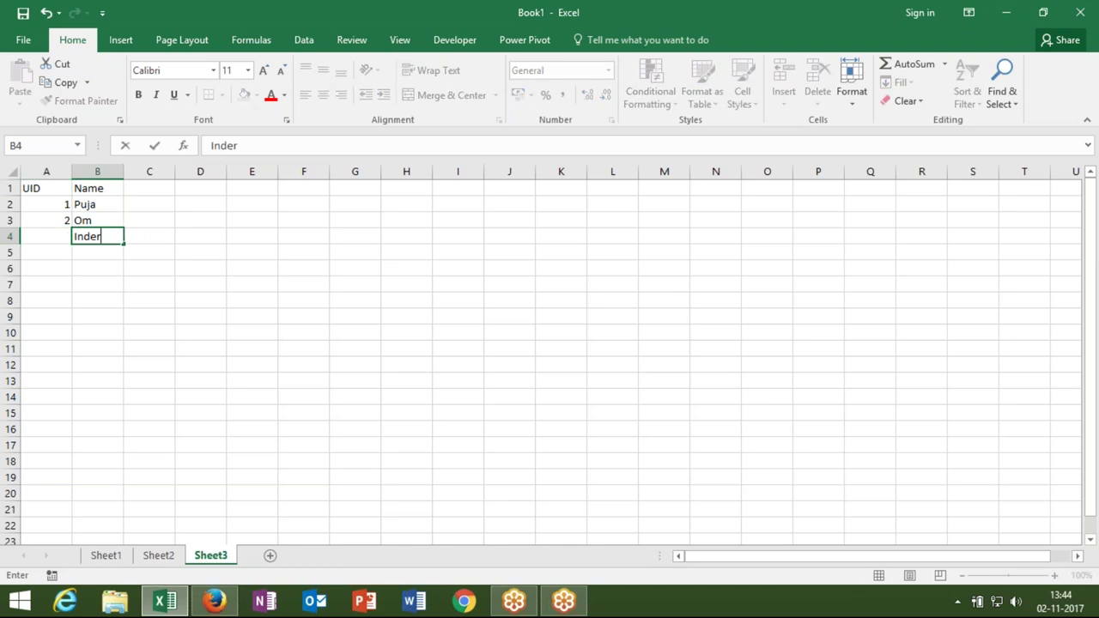
{"action": "key", "text": "Left"}
{"action": "type", "text": "3"}
{"action": "key", "text": "Return"}
Step: Clear the manual UIDs in A3:A4 and start an =if formula in A3
{"action": "key", "text": "Up"}
{"action": "key", "text": "Up"}
{"action": "key", "text": "shift+Down"}
{"action": "key", "text": "Delete"}
{"action": "key", "text": "shift+Up"}
{"action": "type", "text": "="}
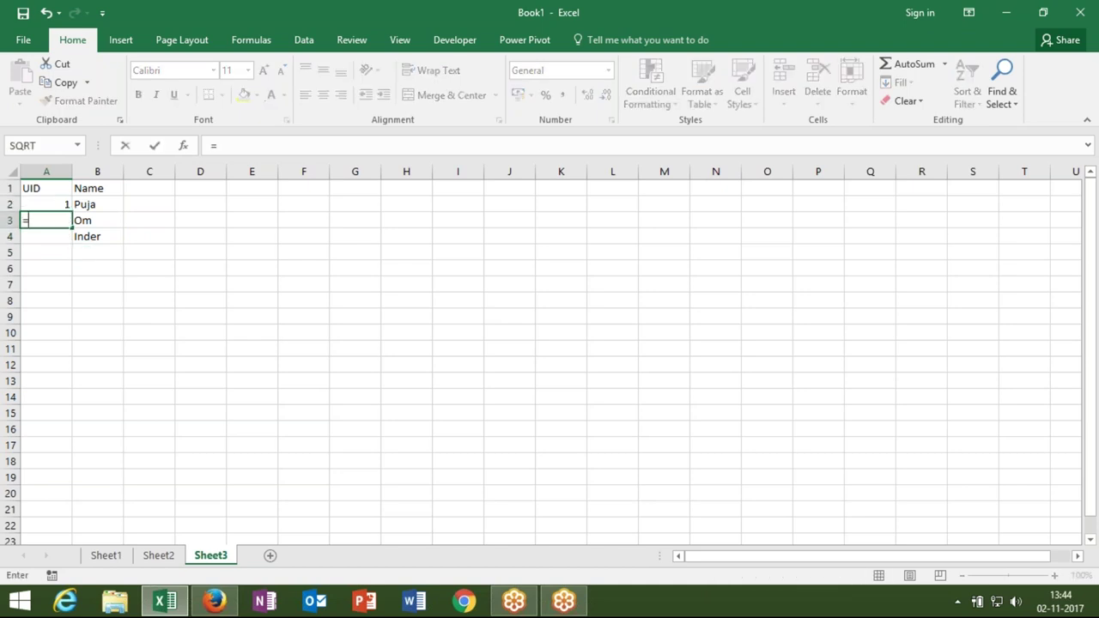
{"action": "type", "text": "if"}
Step: In A3, build the IF test B3>0 with A2+1 if true and "" if false
{"action": "key", "text": "Tab"}
{"action": "key", "text": "Right"}
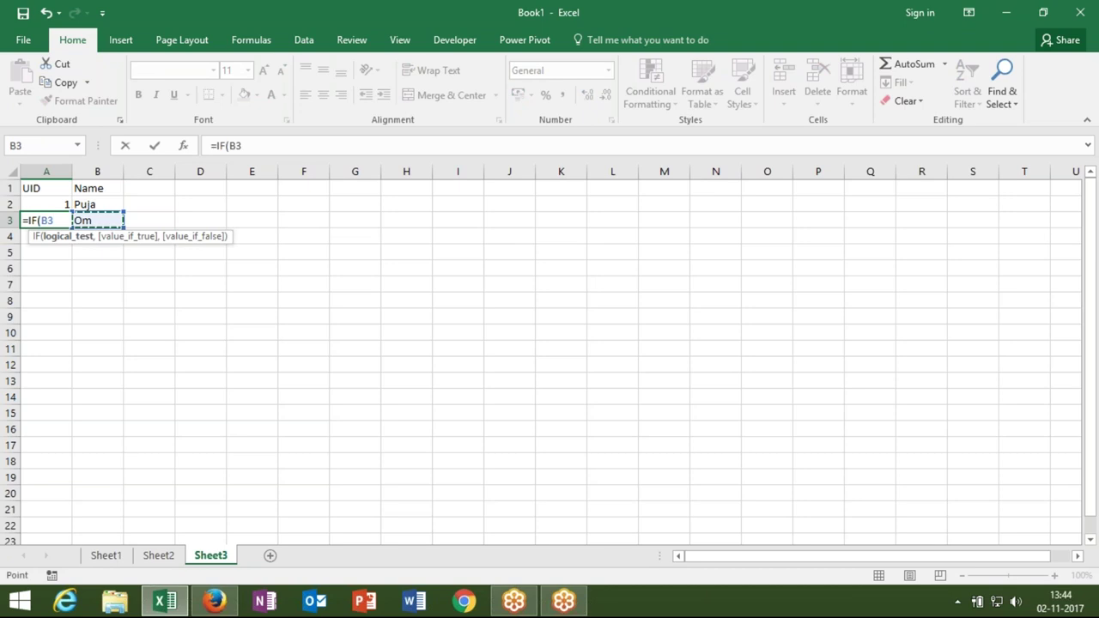
{"action": "type", "text": ">0"}
{"action": "type", "text": ","}
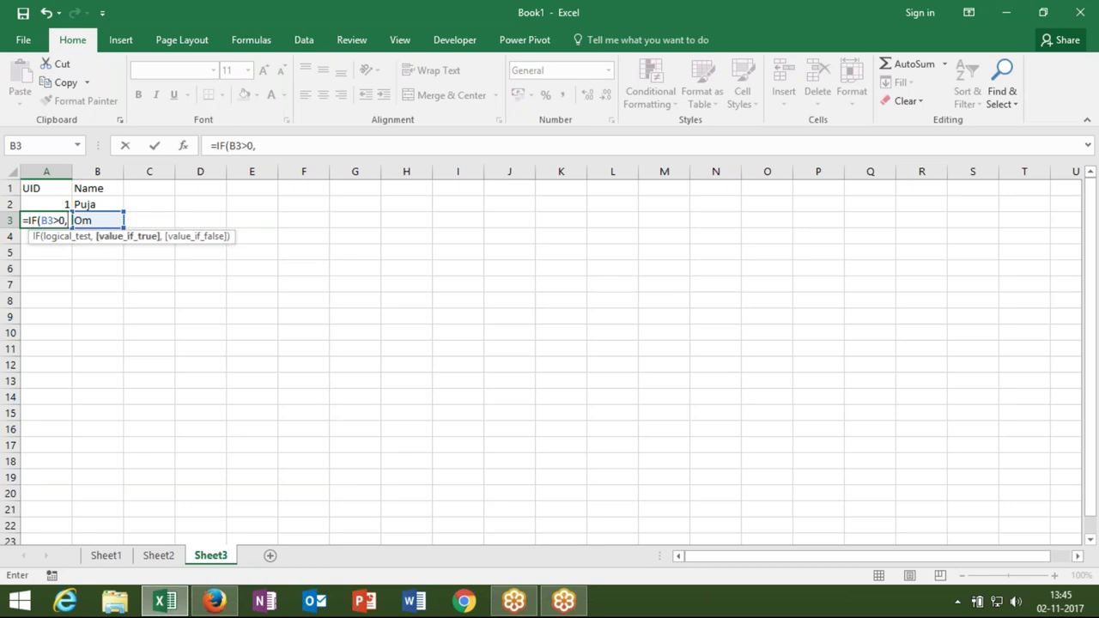
{"action": "type", "text": "A2+1,\"\""}
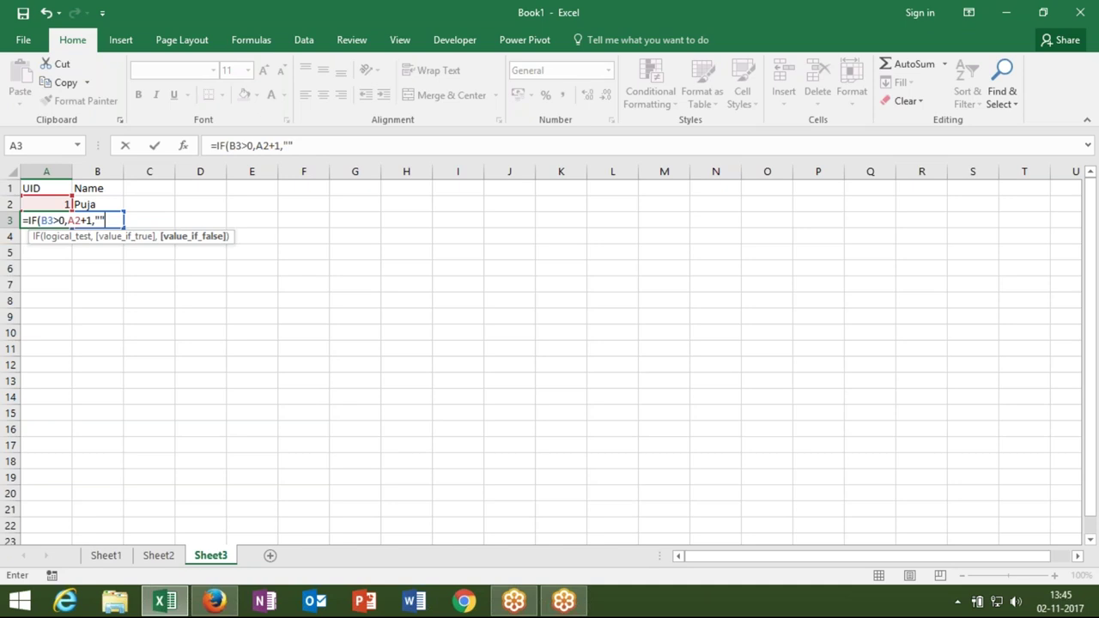
Step: Close the formula as =IF(B3>0,A2+1,"") in A3 and fill it down through A12
{"action": "type", "text": ")"}
{"action": "key", "text": "Return"}
{"action": "left_click_drag", "start_coordinate": [47, 220], "coordinate": [47, 365]}
{"action": "key", "text": "ctrl+d"}
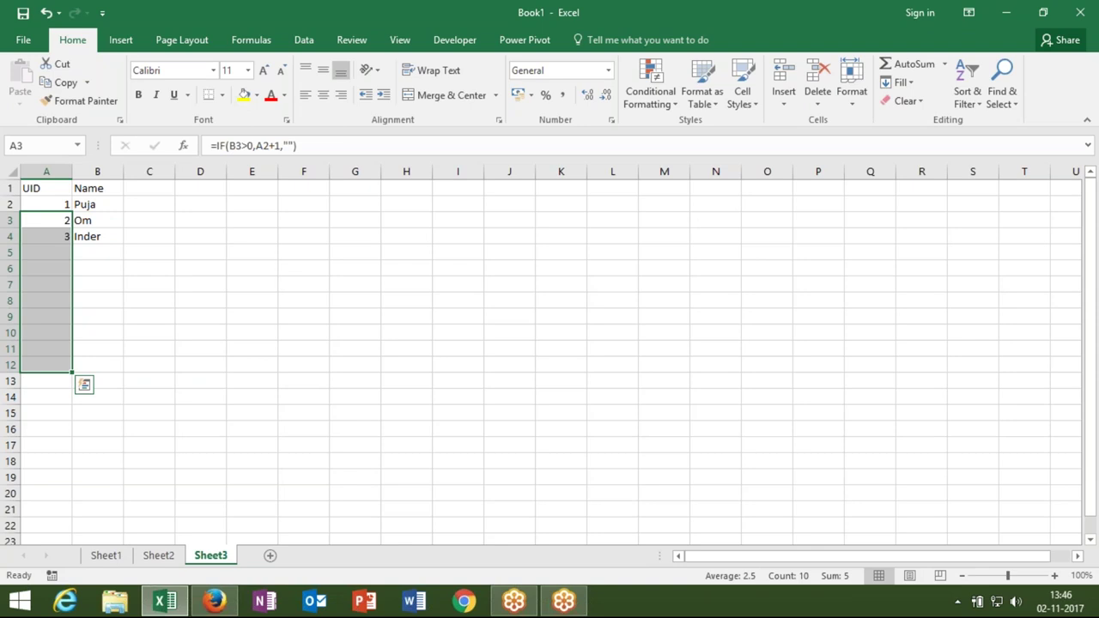
{"action": "left_click", "coordinate": [97, 236]}
Step: Type puja, om and yoges into B5:B7, then open A3's formula for review
{"action": "left_click", "coordinate": [97, 251]}
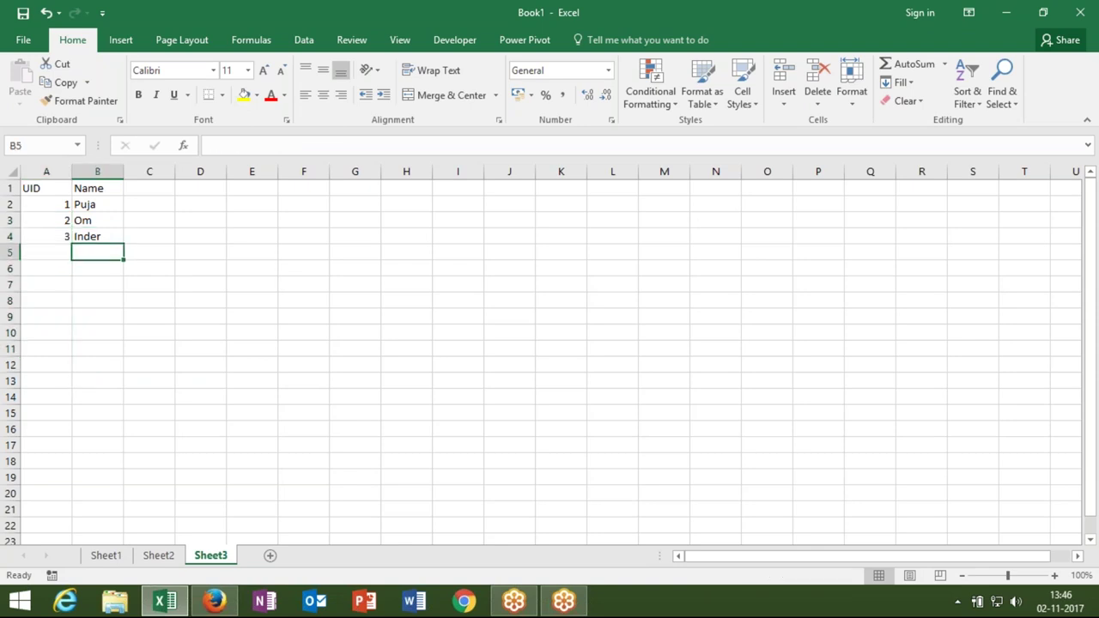
{"action": "type", "text": "puja"}
{"action": "key", "text": "Return"}
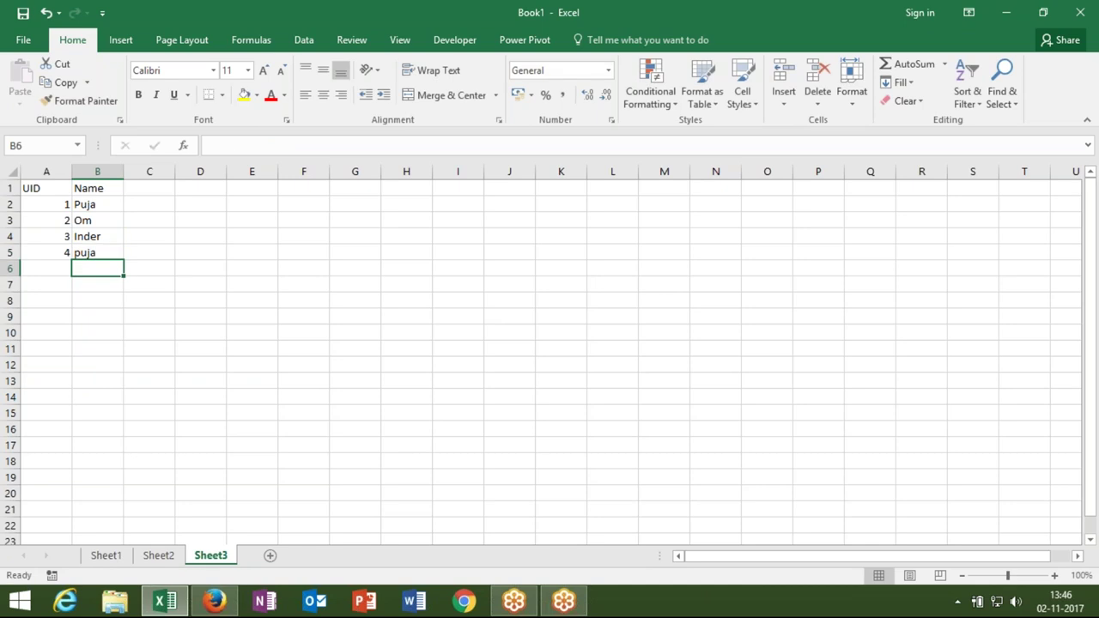
{"action": "type", "text": "om"}
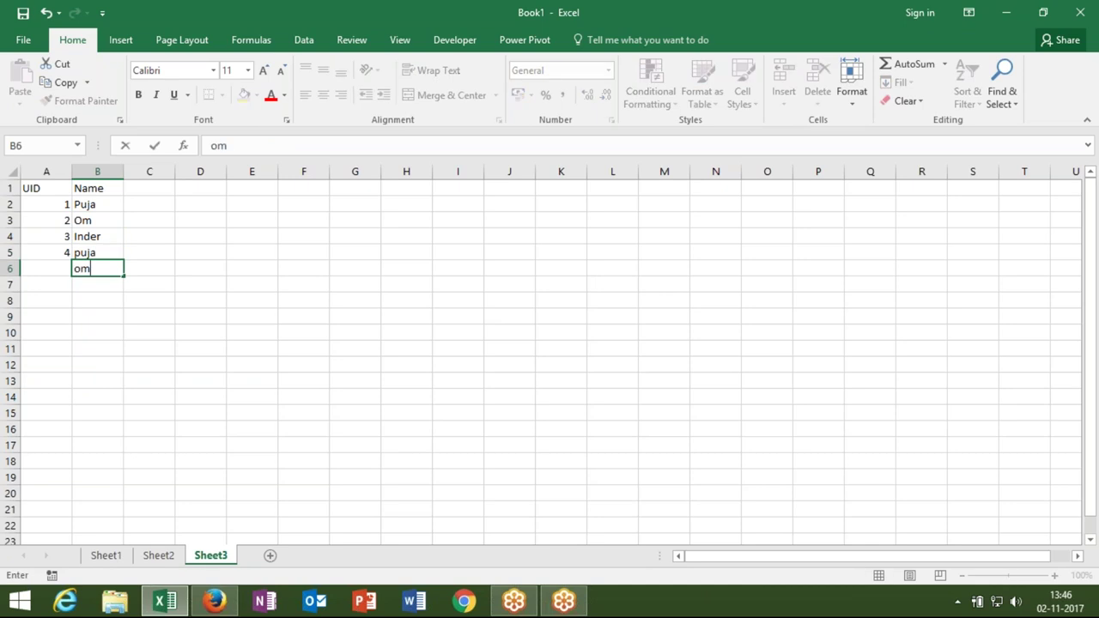
{"action": "key", "text": "Return"}
{"action": "type", "text": "yoges"}
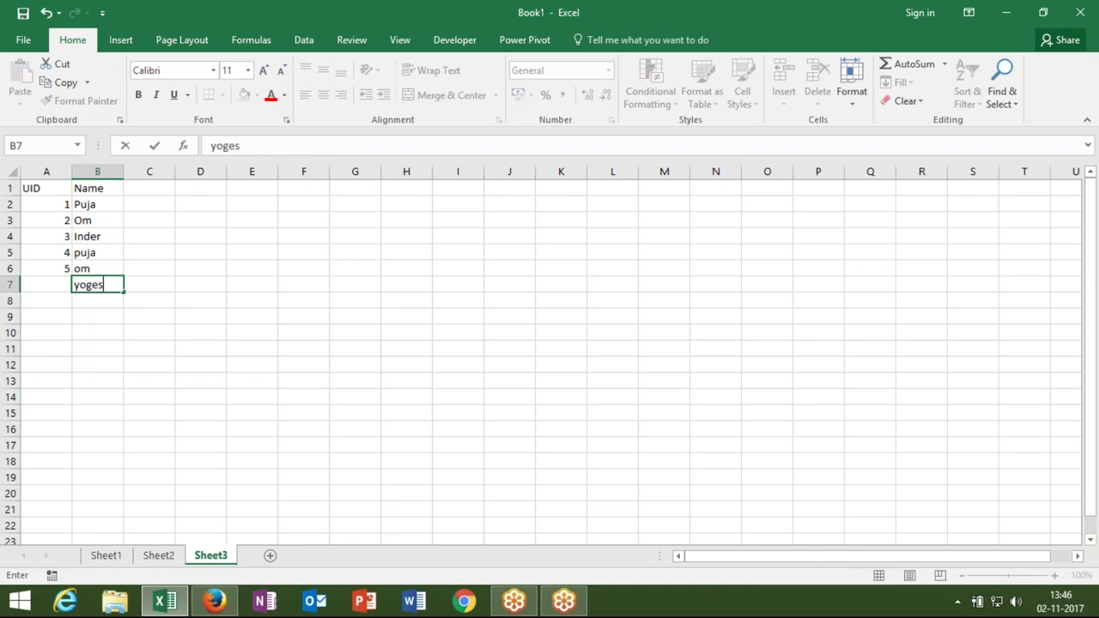
{"action": "key", "text": "ctrl+Return"}
{"action": "key", "text": "Return"}
{"action": "left_click", "coordinate": [97, 348]}
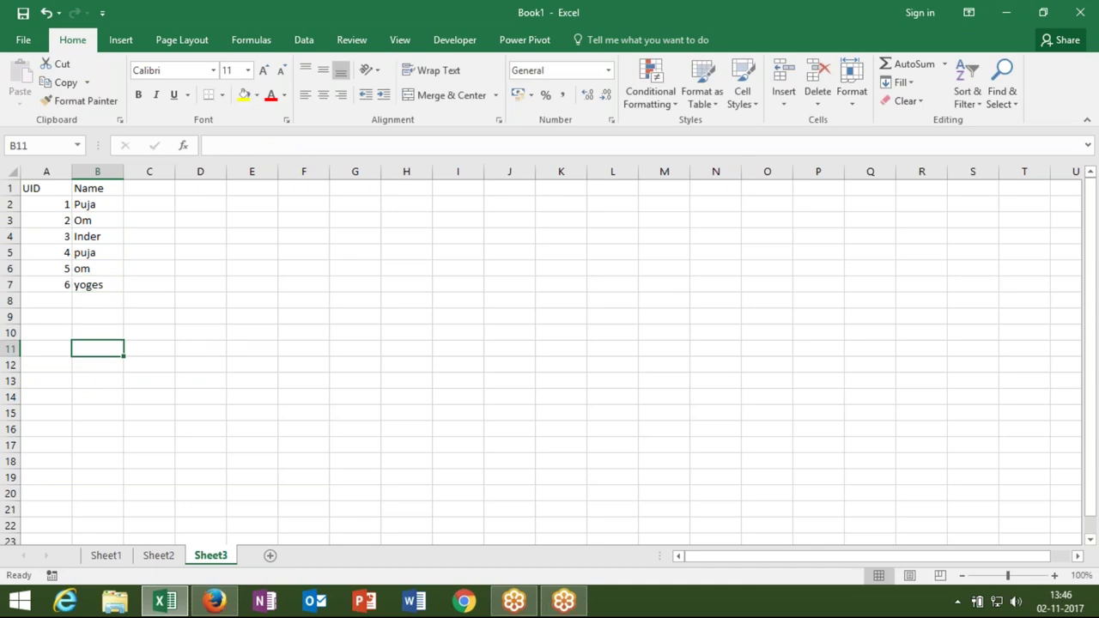
{"action": "left_click", "coordinate": [45, 223]}
{"action": "double_click", "coordinate": [49, 221]}
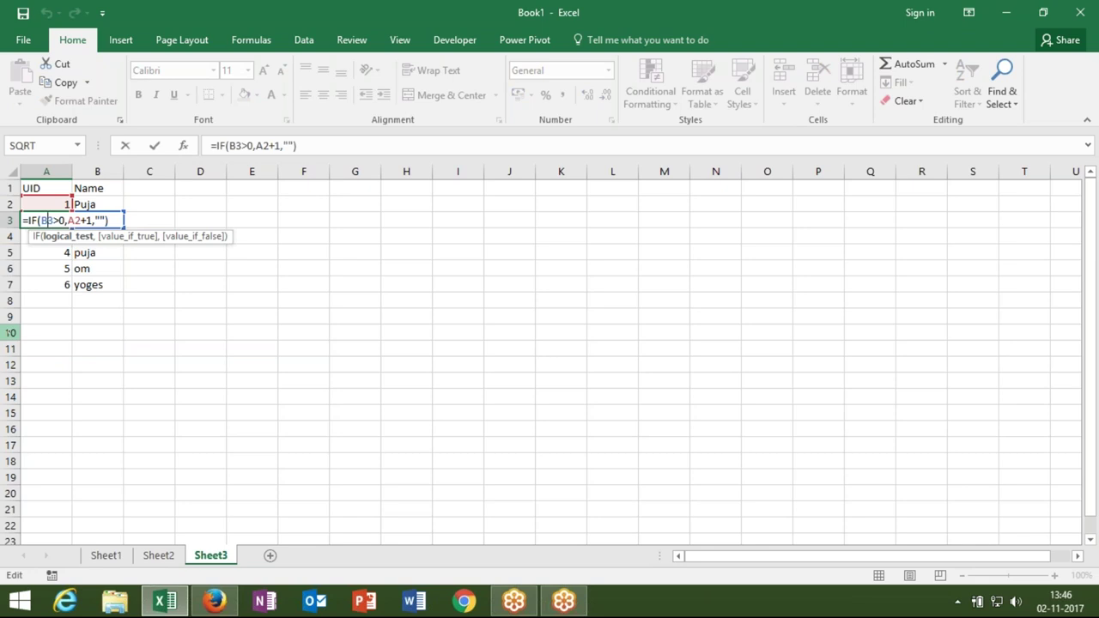
Step: Leave row 8 blank, enter tina in B9, and check the #VALUE! result in A9
{"action": "key", "text": "Return"}
{"action": "key", "text": "Down"}
{"action": "key", "text": "Down"}
{"action": "key", "text": "Down"}
{"action": "key", "text": "Down"}
{"action": "key", "text": "Down"}
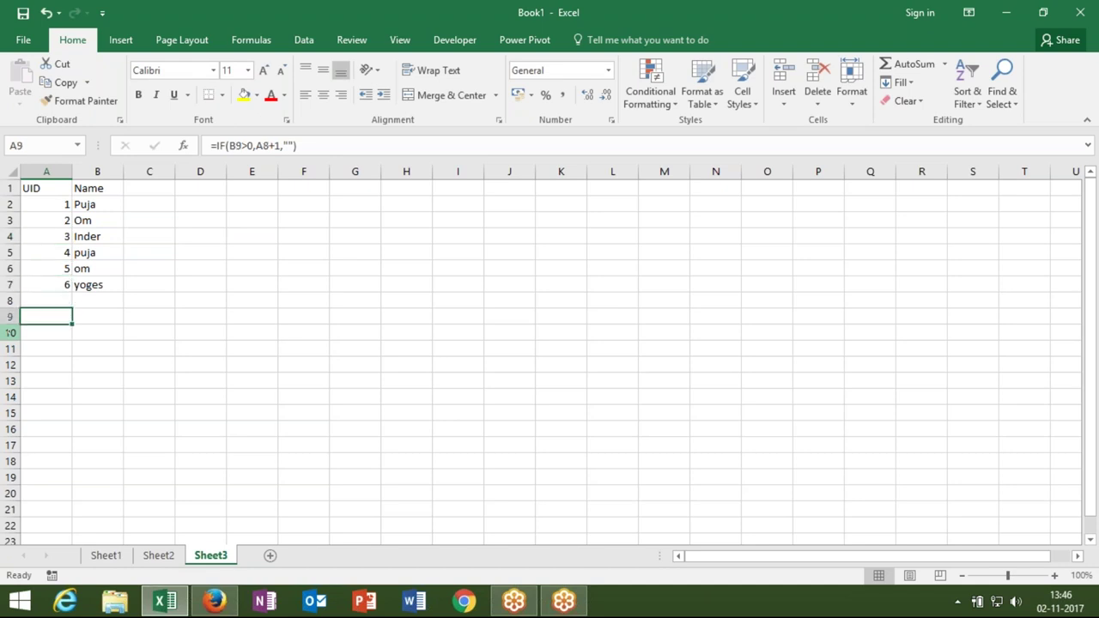
{"action": "key", "text": "Right"}
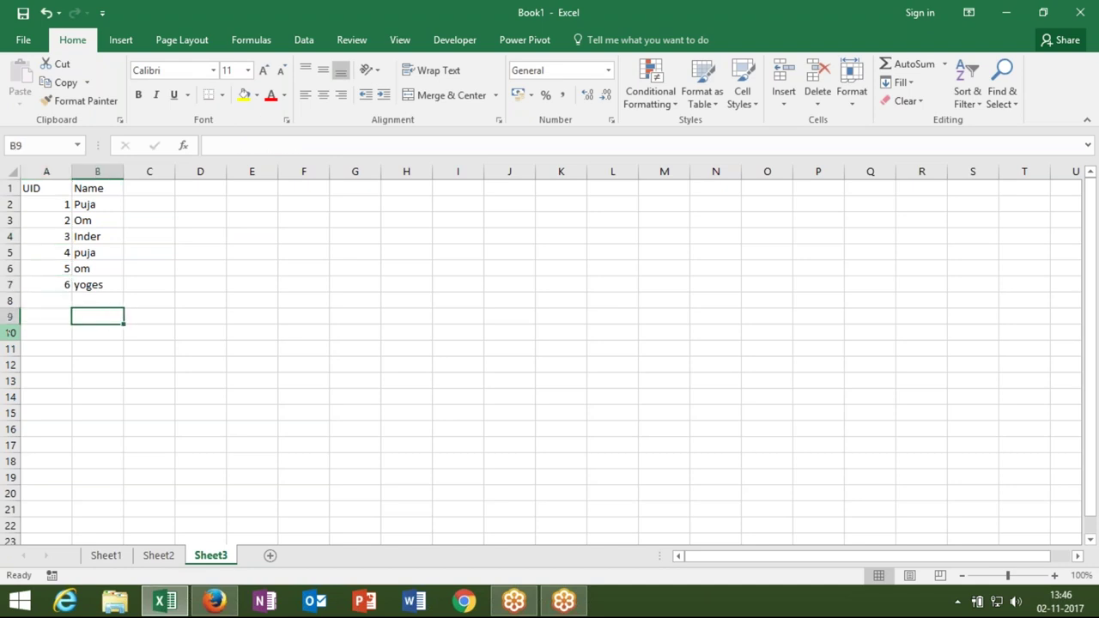
{"action": "type", "text": "tina"}
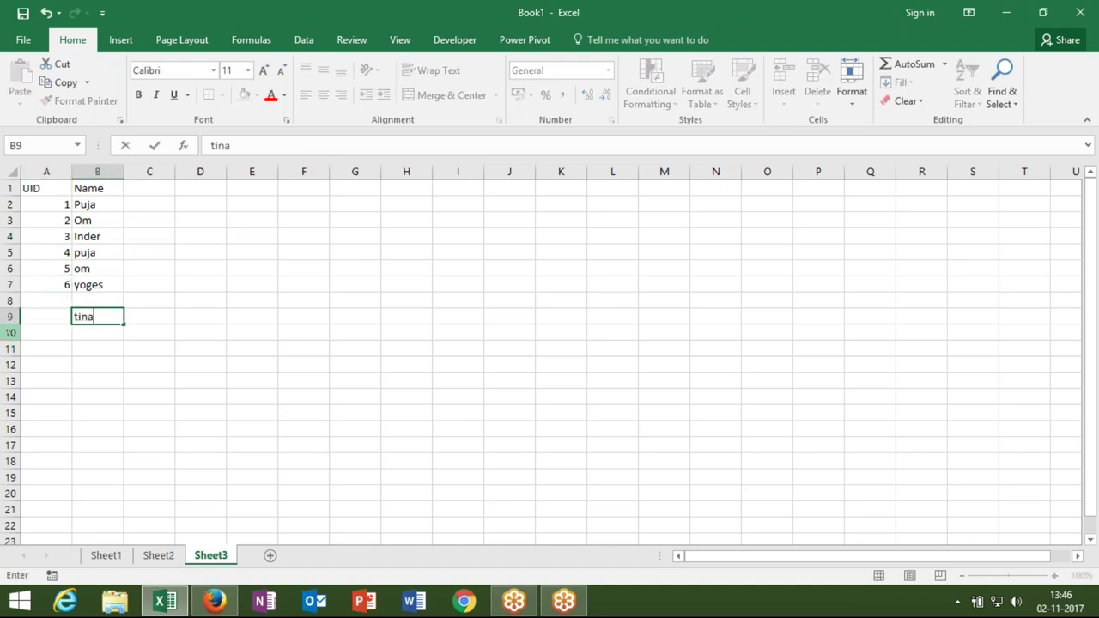
{"action": "key", "text": "Return"}
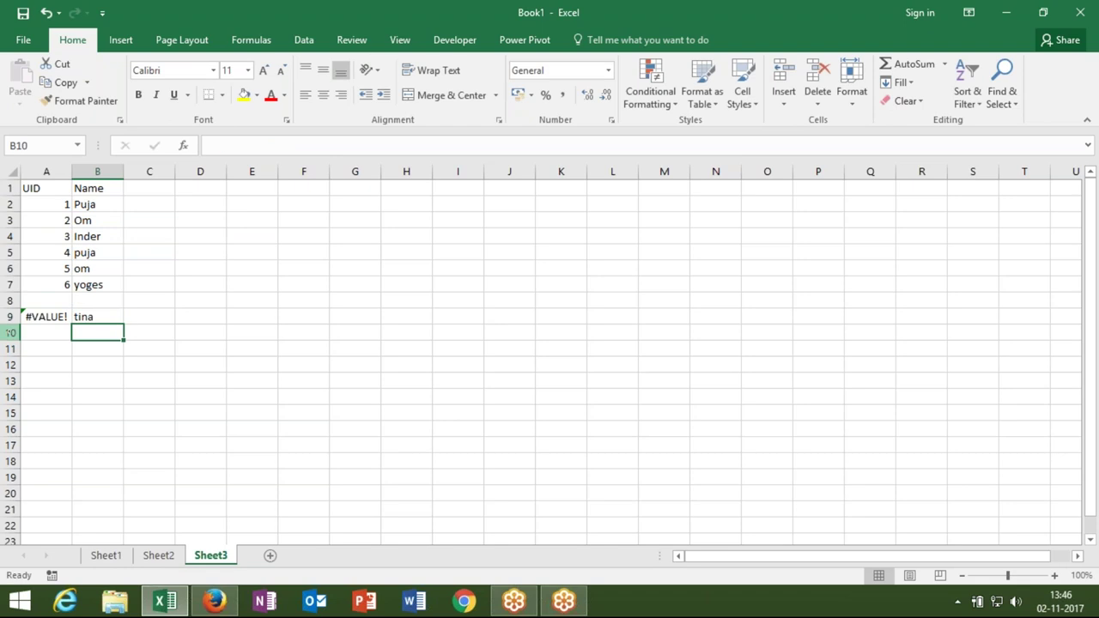
{"action": "key", "text": "Up"}
{"action": "key", "text": "Left"}
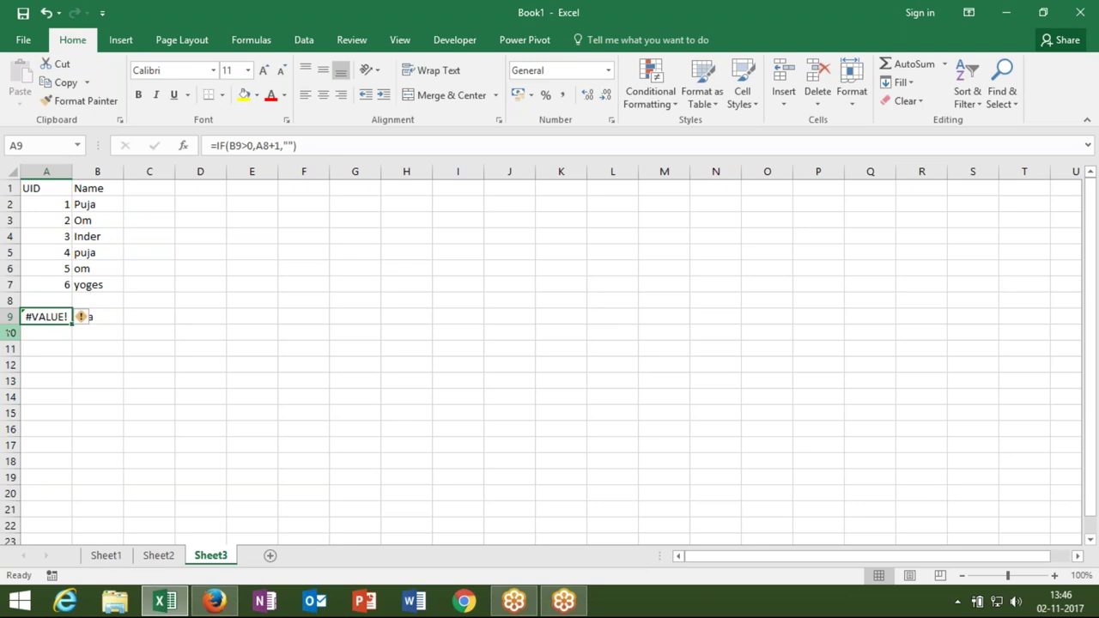
{"action": "key", "text": "Right"}
Step: Enter =E8+0 in E9, which returns 0, and compare it with A9's #VALUE!
{"action": "left_click", "coordinate": [236, 317]}
{"action": "type", "text": "="}
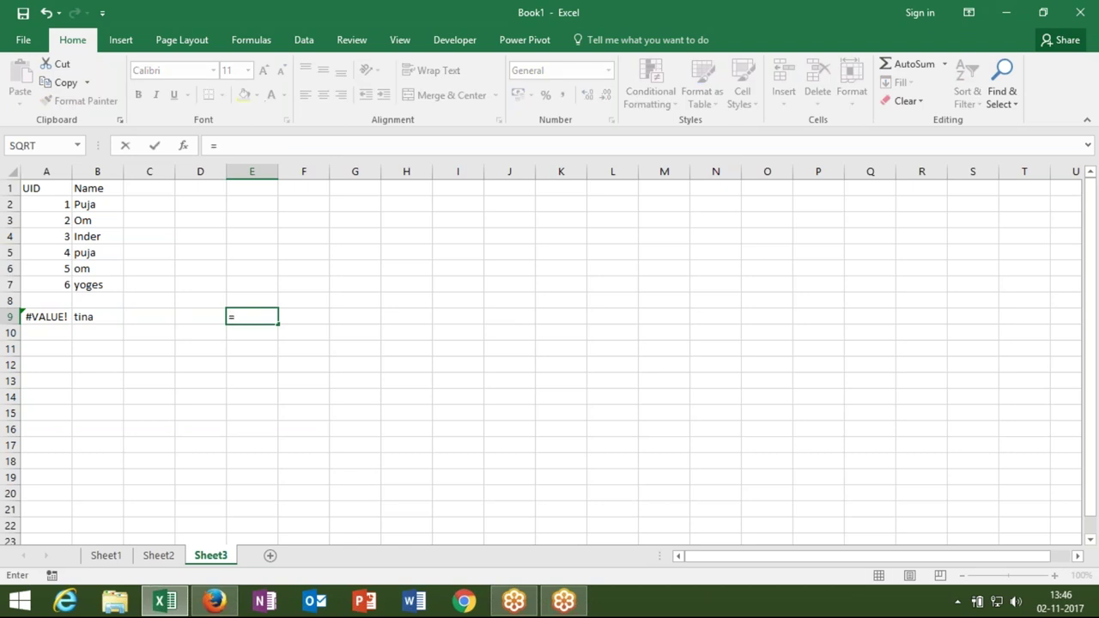
{"action": "key", "text": "Up"}
{"action": "type", "text": "+0"}
{"action": "key", "text": "Return"}
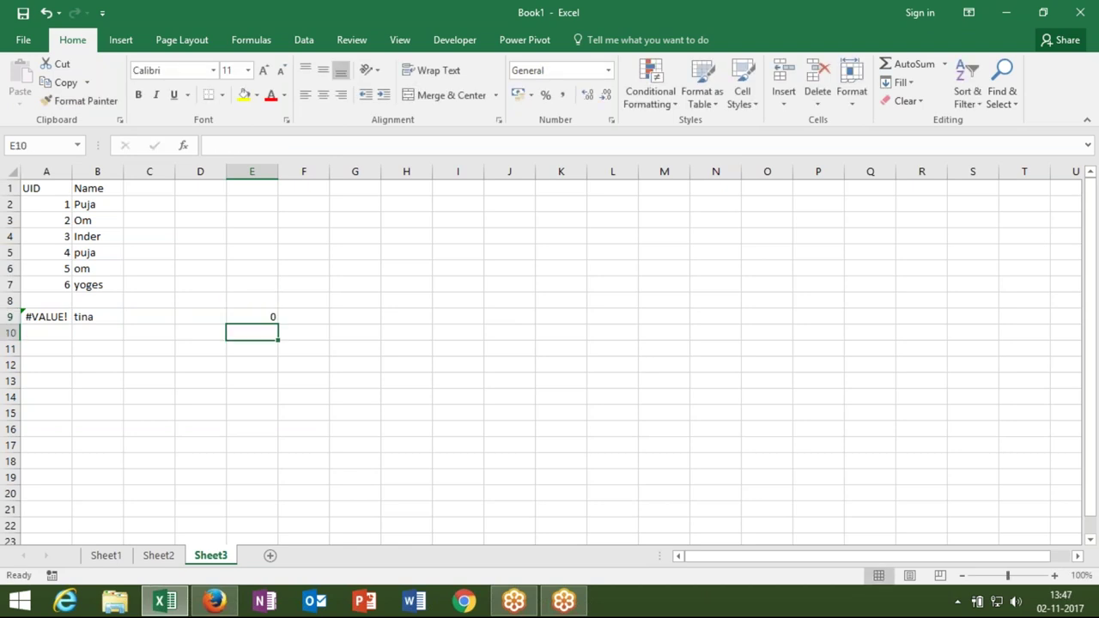
{"action": "left_click", "coordinate": [252, 319]}
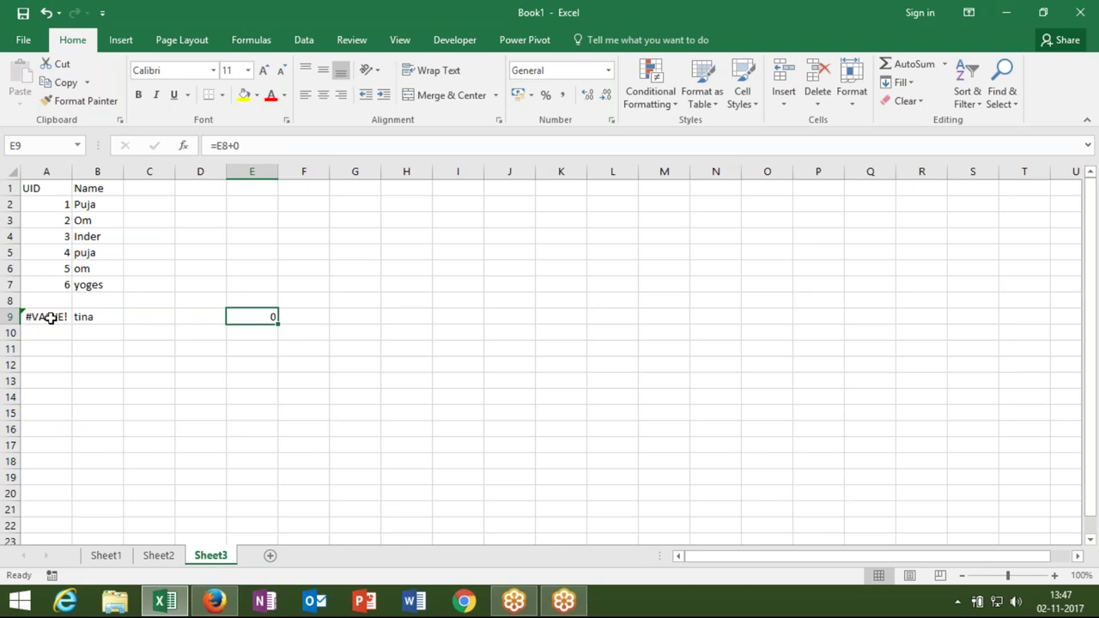
{"action": "left_click", "coordinate": [51, 318]}
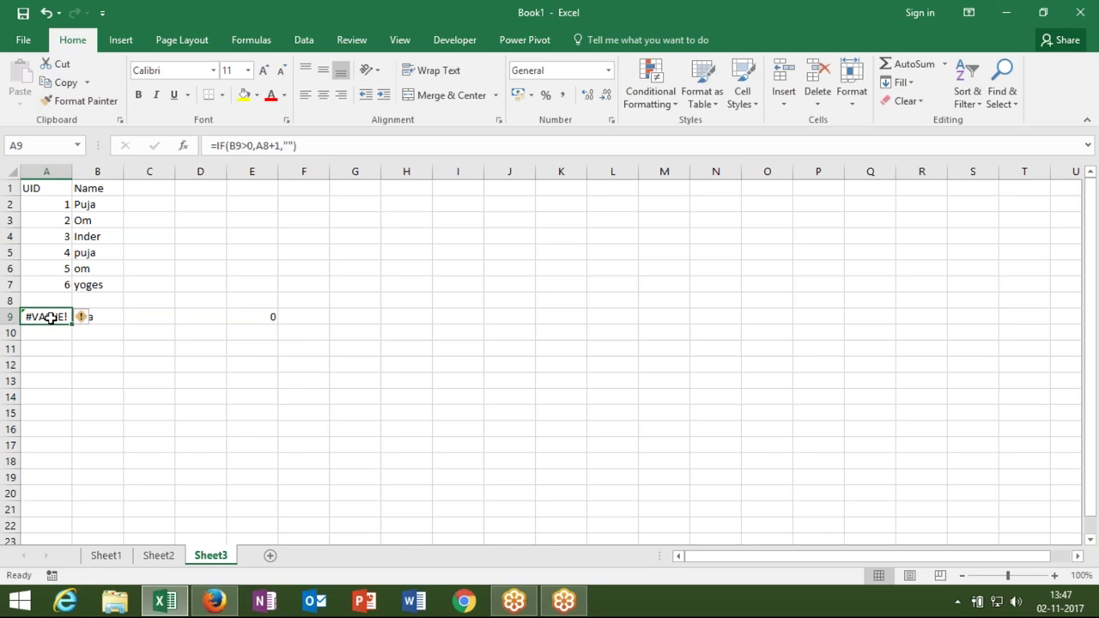
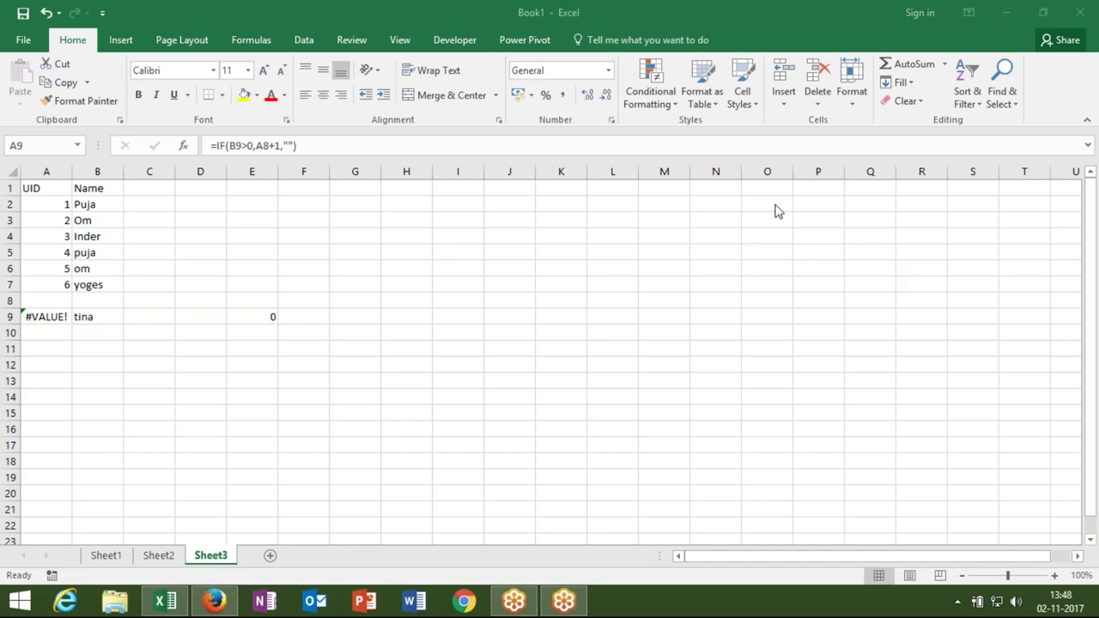
Step: Remove a stray dot from A3's IF formula and re-confirm it unchanged
{"action": "left_click", "coordinate": [56, 219]}
{"action": "double_click", "coordinate": [56, 219]}
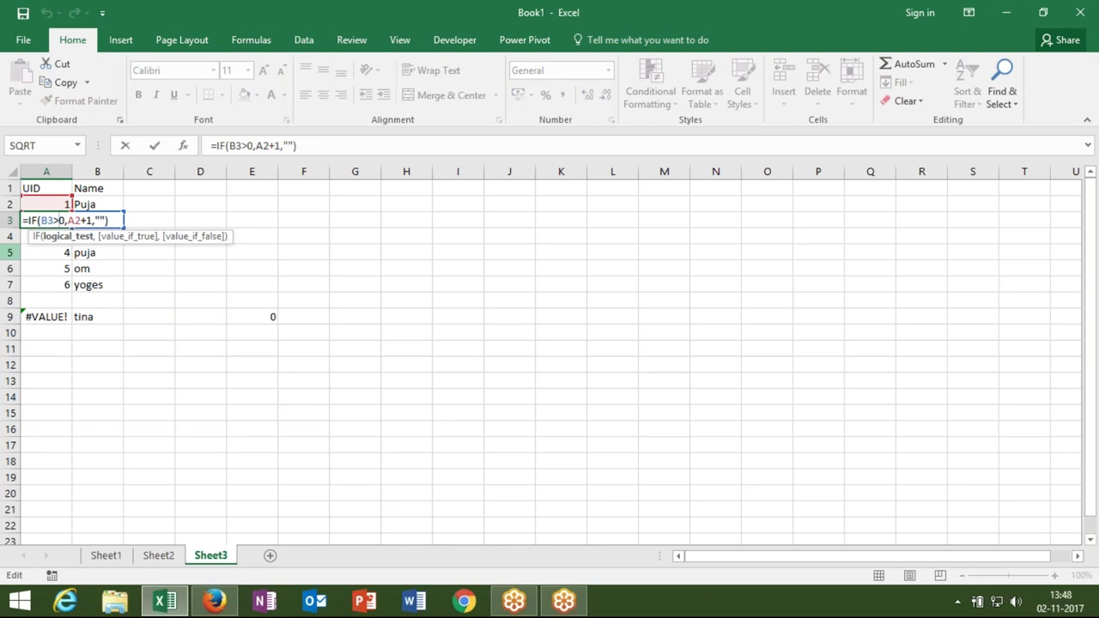
{"action": "type", "text": "."}
{"action": "key", "text": "BackSpace"}
{"action": "key", "text": "ctrl+Return"}
Step: Review the formulas in A4 through A10, ending on A9's #VALUE! error
{"action": "key", "text": "Down"}
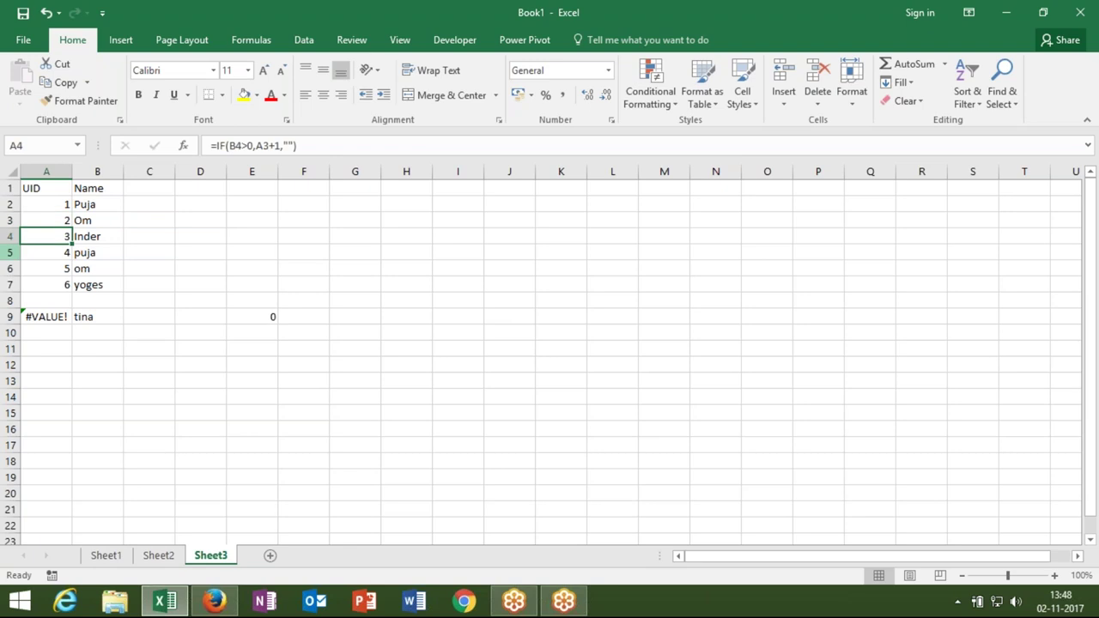
{"action": "left_click", "coordinate": [46, 253]}
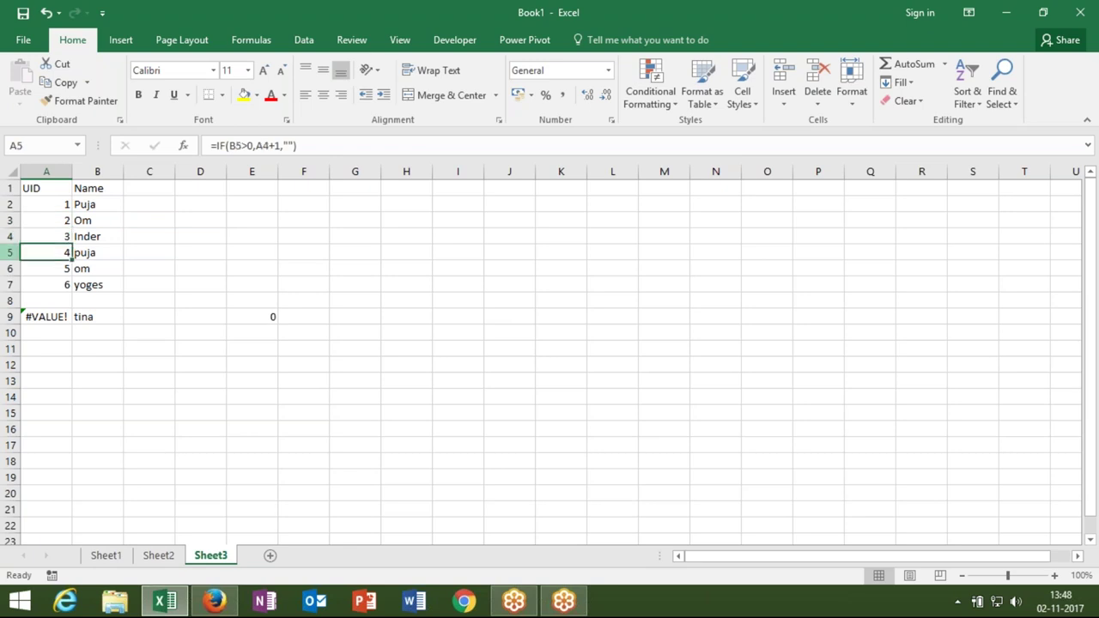
{"action": "left_click", "coordinate": [46, 268]}
{"action": "left_click", "coordinate": [46, 284]}
{"action": "left_click", "coordinate": [46, 300]}
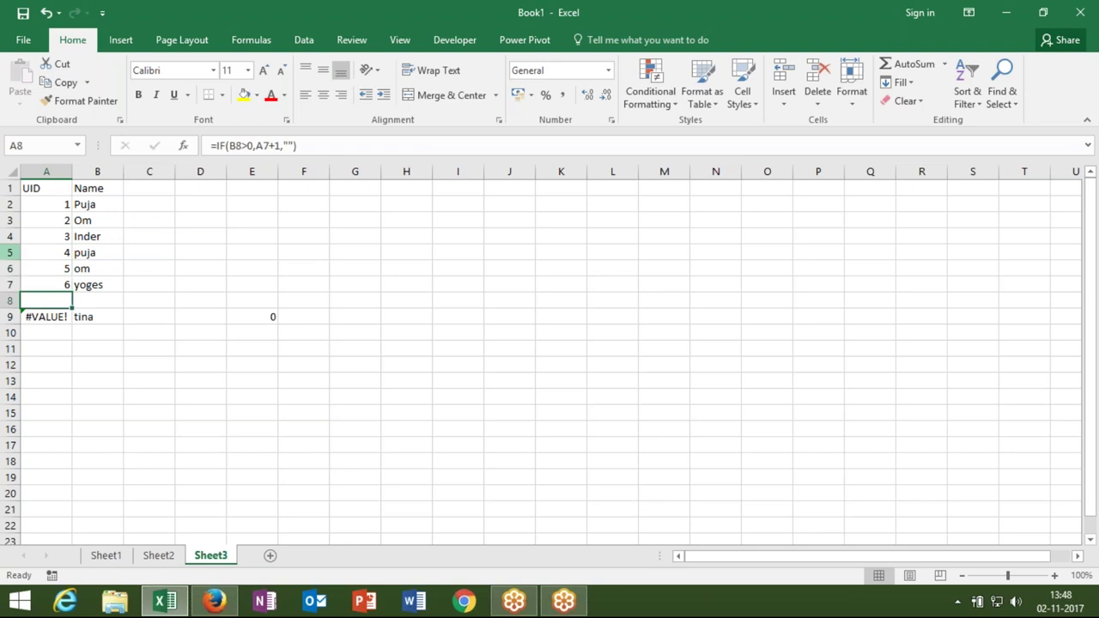
{"action": "left_click", "coordinate": [47, 317]}
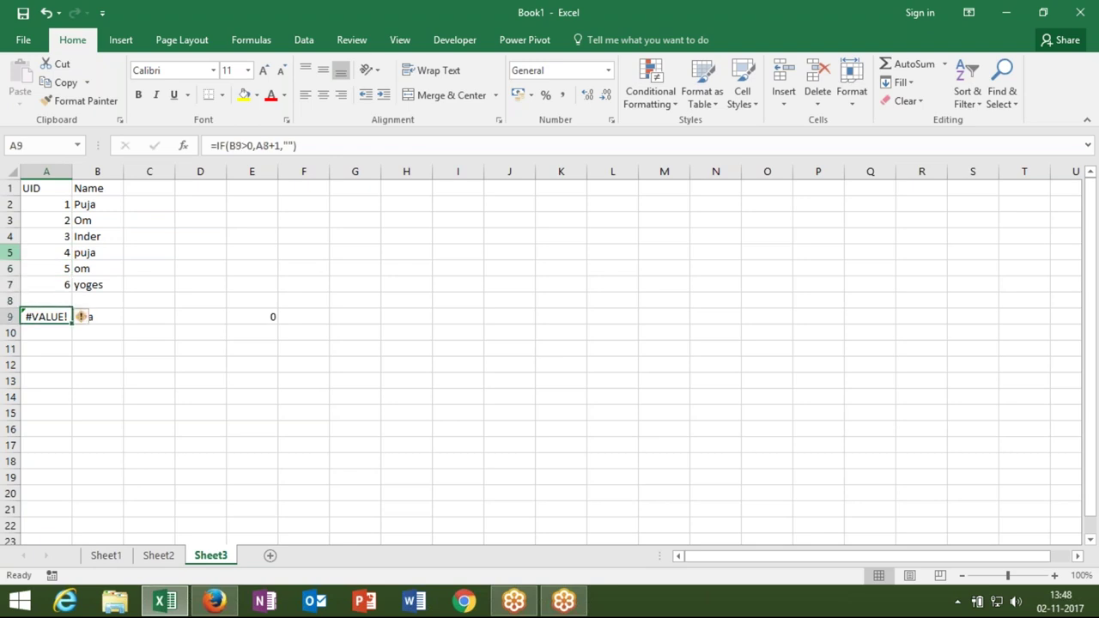
{"action": "left_click", "coordinate": [46, 333]}
{"action": "left_click", "coordinate": [47, 317]}
{"action": "left_click", "coordinate": [46, 301]}
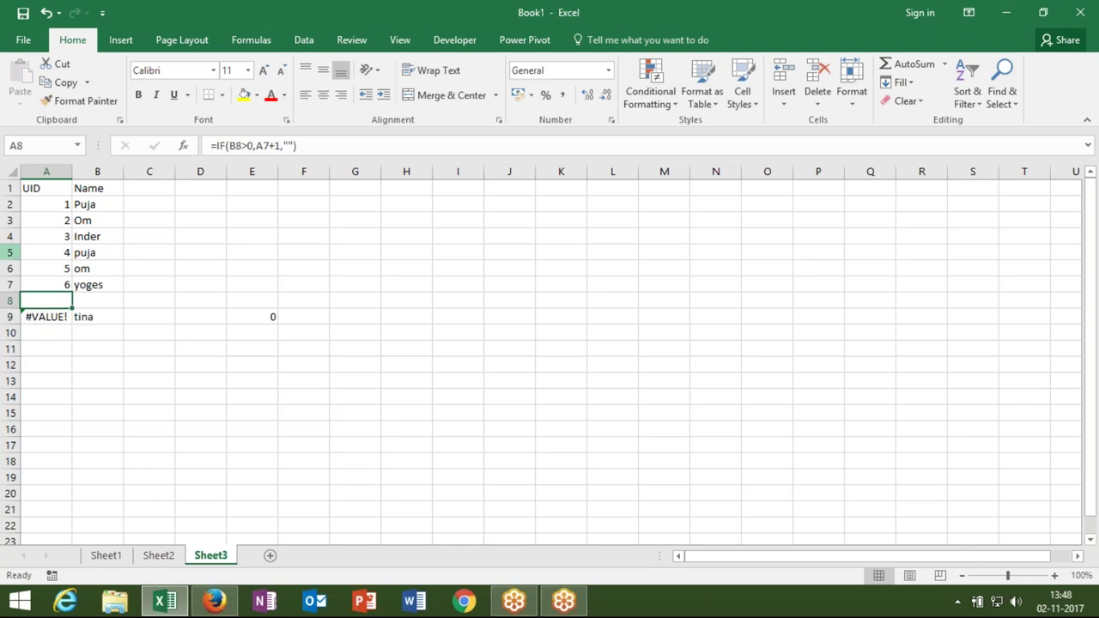
{"action": "left_click", "coordinate": [47, 317]}
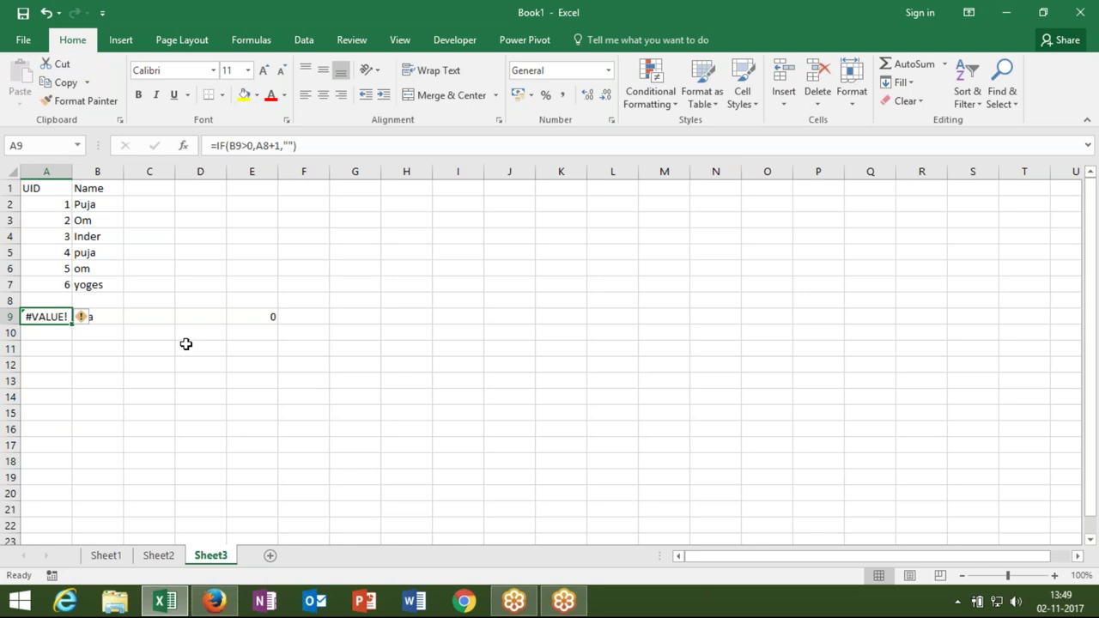
Step: Enter 25 in F12, =F12+20 in G12 (giving 45) and the text mn in G13
{"action": "left_click", "coordinate": [292, 367]}
{"action": "type", "text": "25"}
{"action": "key", "text": "Tab"}
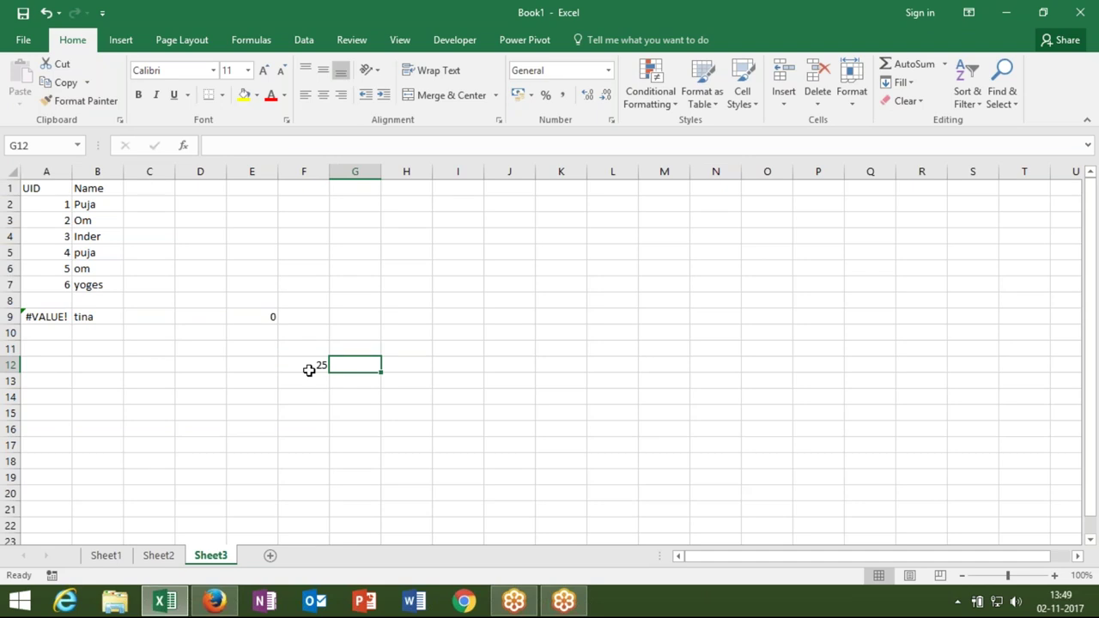
{"action": "type", "text": "="}
{"action": "left_click", "coordinate": [309, 370]}
{"action": "type", "text": "+20"}
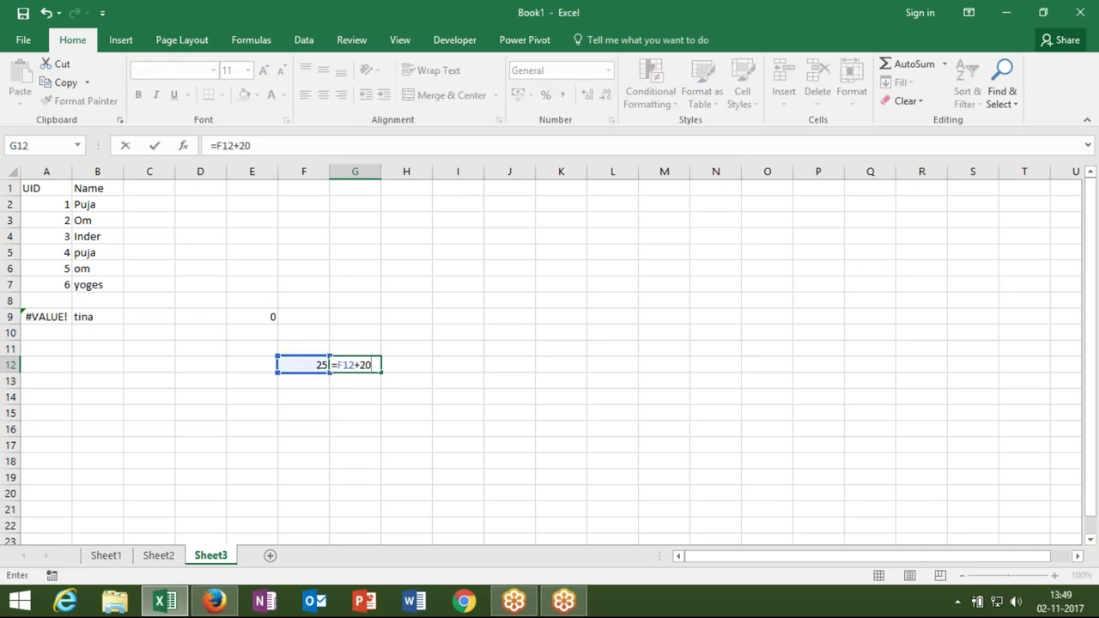
{"action": "key", "text": "Return"}
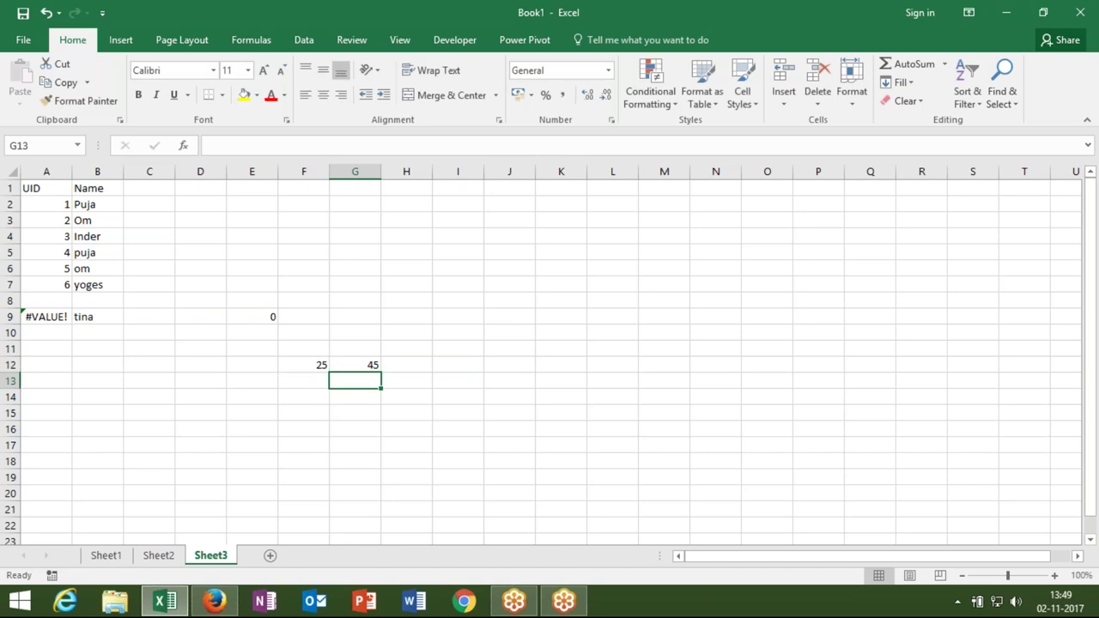
{"action": "type", "text": "mn"}
{"action": "key", "text": "Return"}
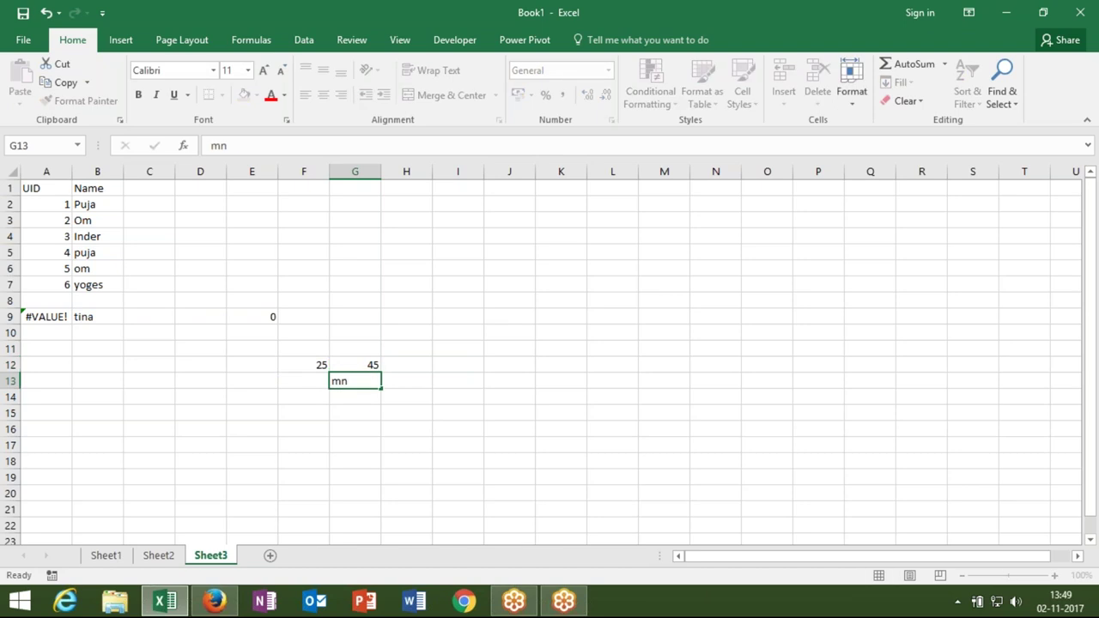
{"action": "left_click", "coordinate": [39, 298]}
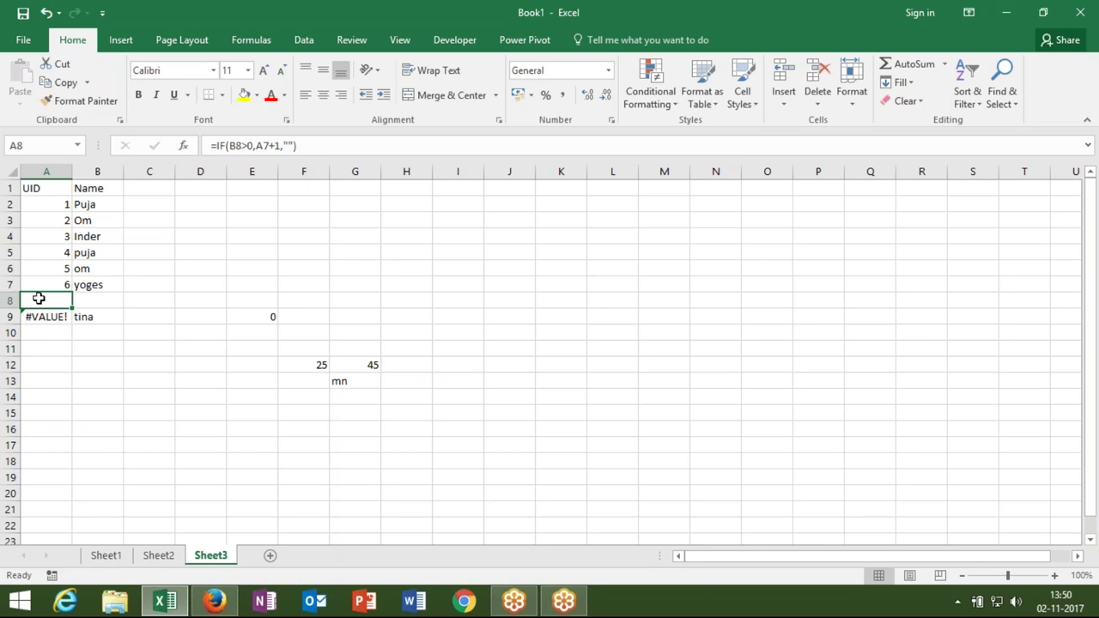
{"action": "double_click", "coordinate": [38, 298]}
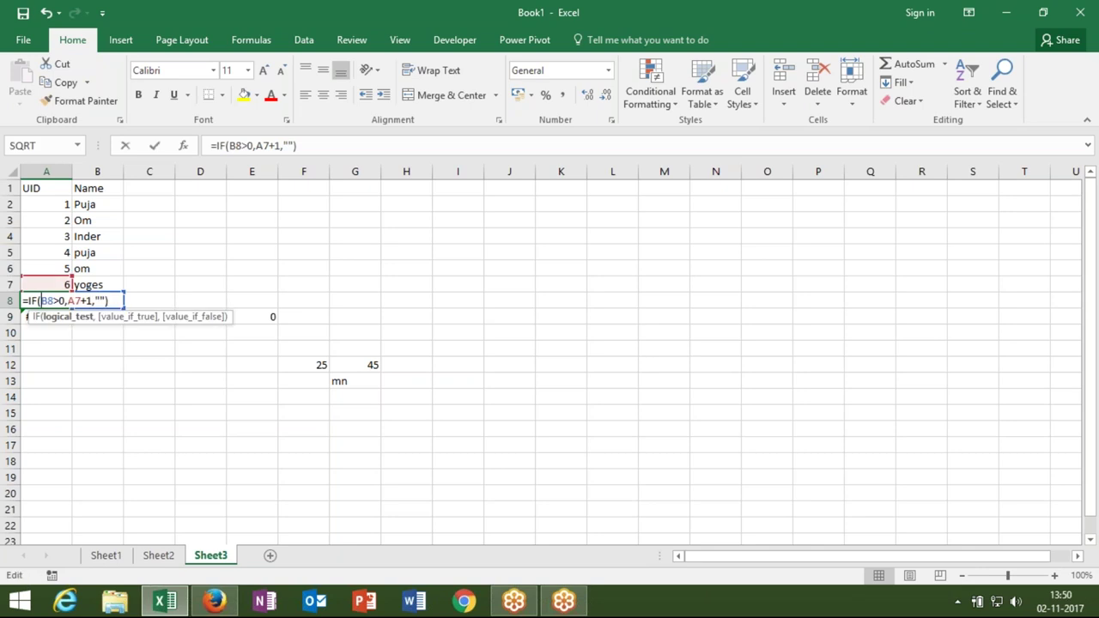
{"action": "left_click", "coordinate": [246, 146]}
{"action": "left_click_drag", "start_coordinate": [247, 146], "coordinate": [257, 146]}
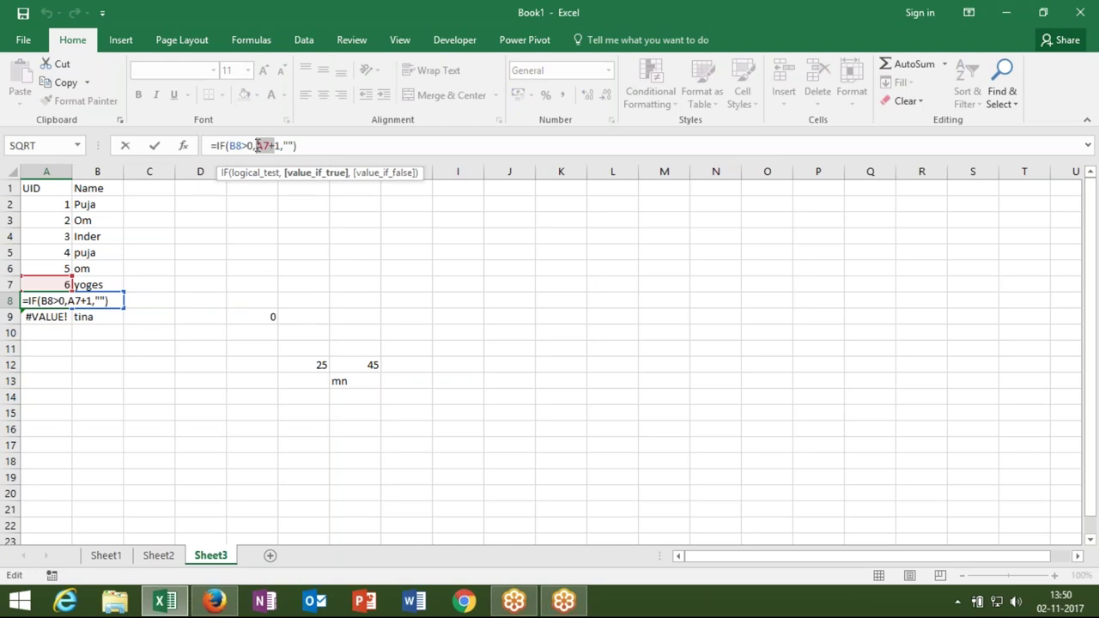
{"action": "mouse_move", "coordinate": [252, 146]}
{"action": "left_mouse_down"}
{"action": "mouse_move", "coordinate": [238, 146]}
{"action": "mouse_move", "coordinate": [295, 146]}
{"action": "left_mouse_up"}
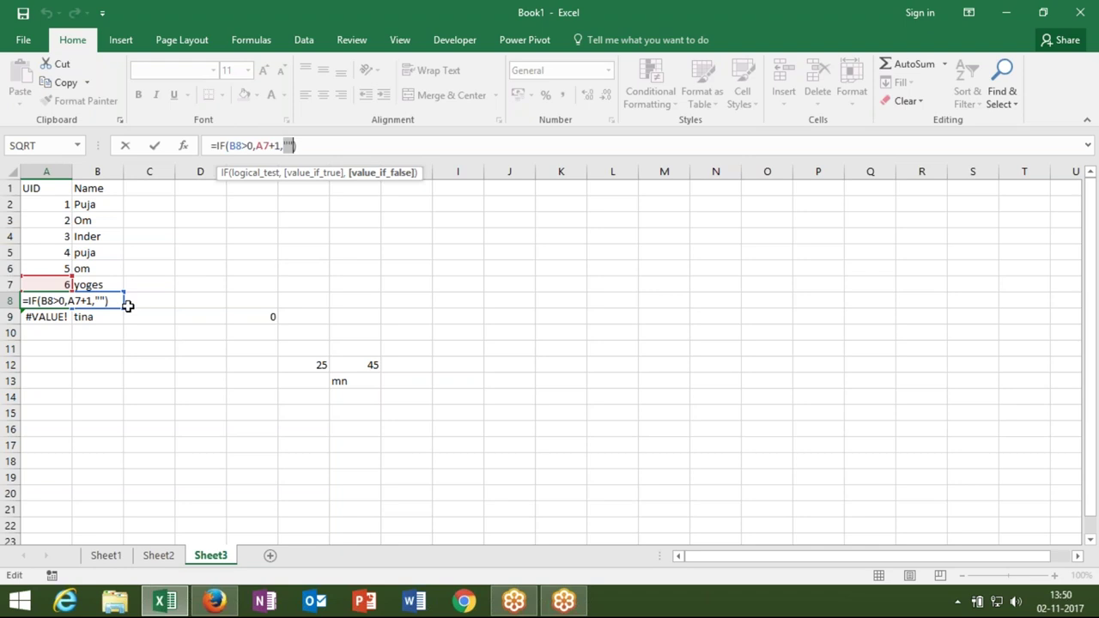
{"action": "key", "text": "Left"}
{"action": "key", "text": "Left"}
{"action": "key", "text": "Left"}
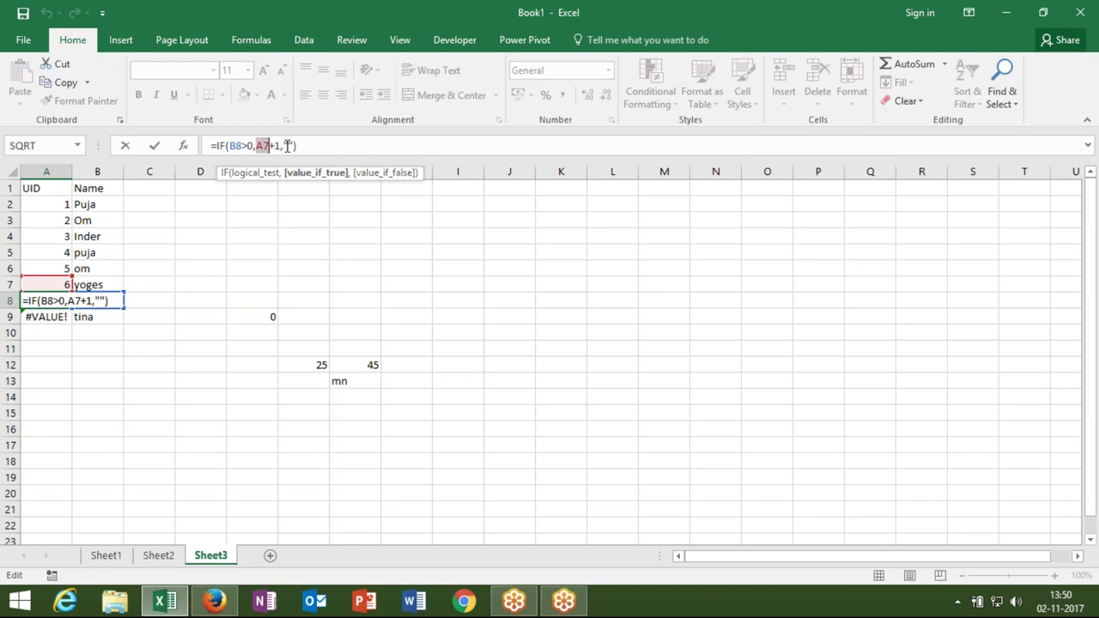
{"action": "double_click", "coordinate": [288, 146]}
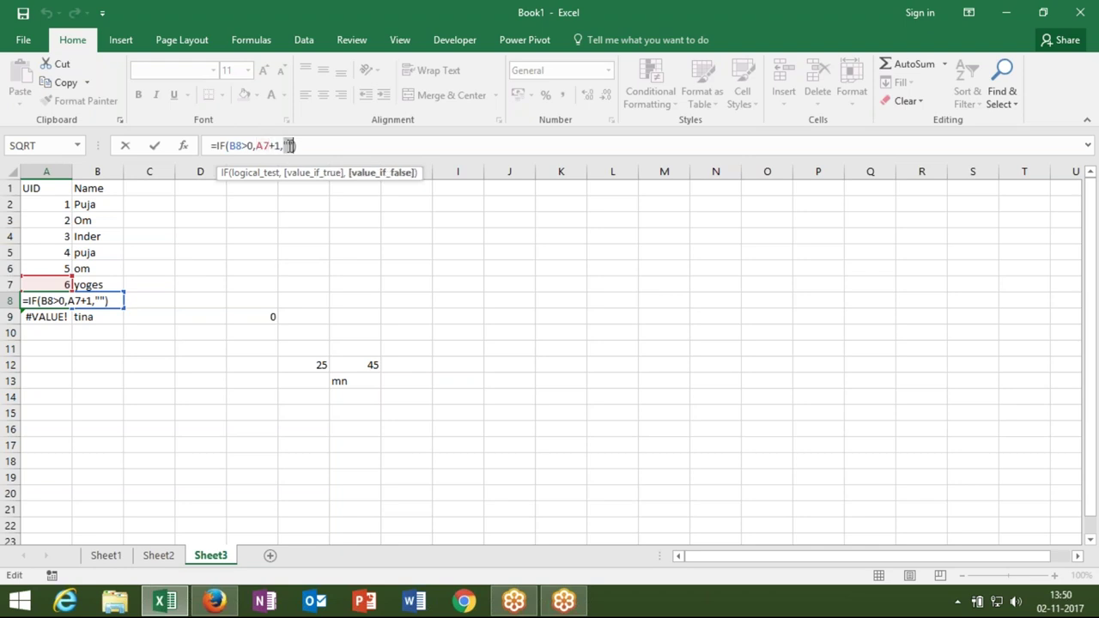
{"action": "key", "text": "Return"}
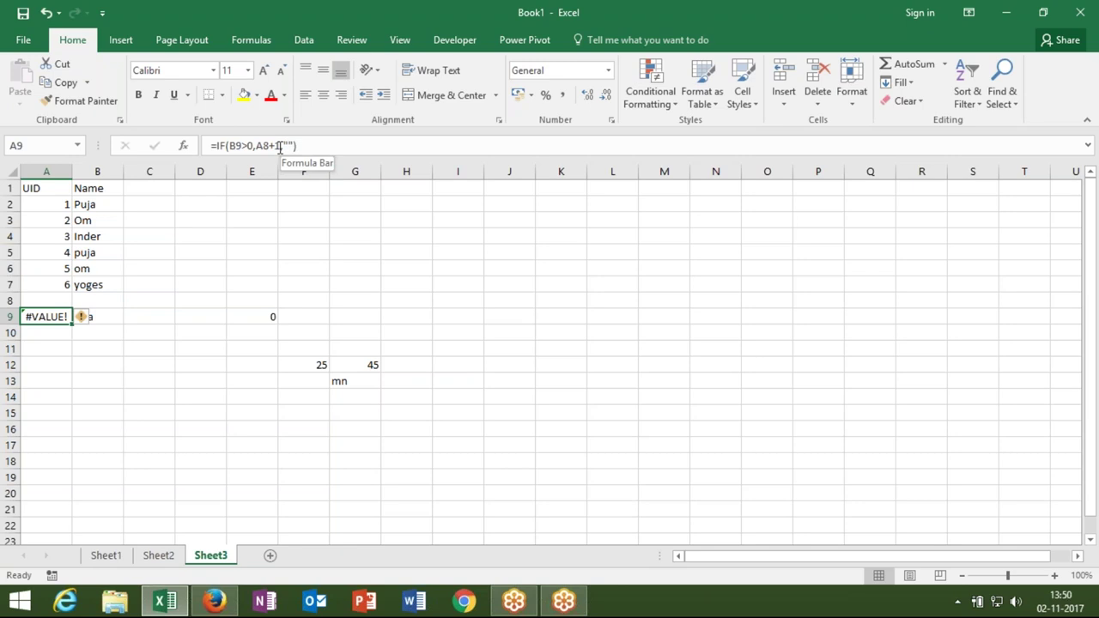
{"action": "double_click", "coordinate": [57, 317]}
{"action": "double_click", "coordinate": [53, 317]}
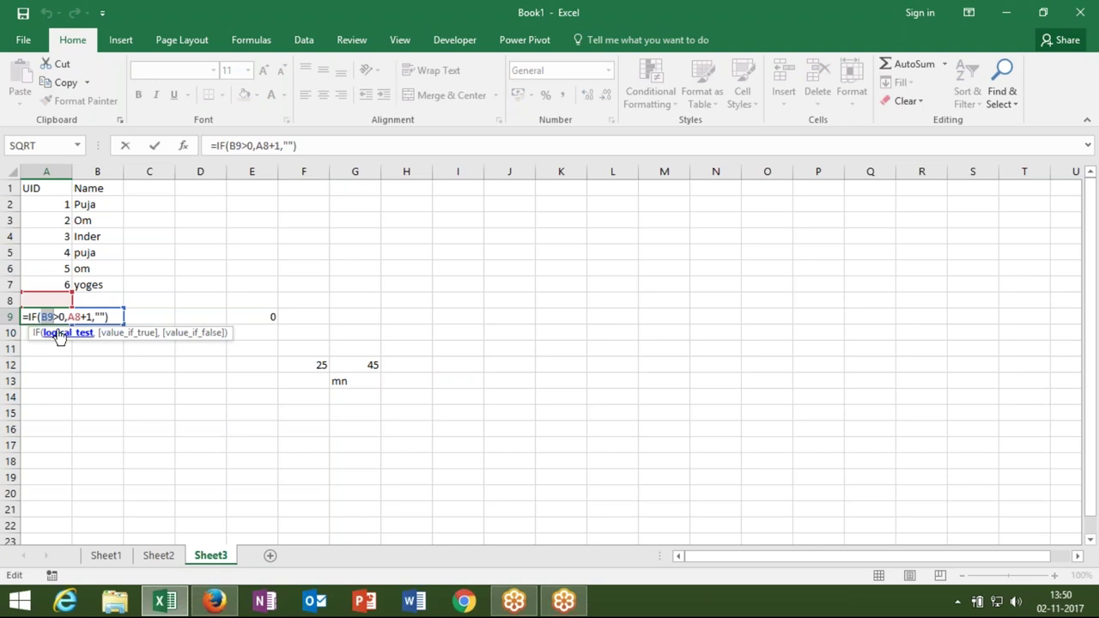
{"action": "left_click", "coordinate": [75, 317]}
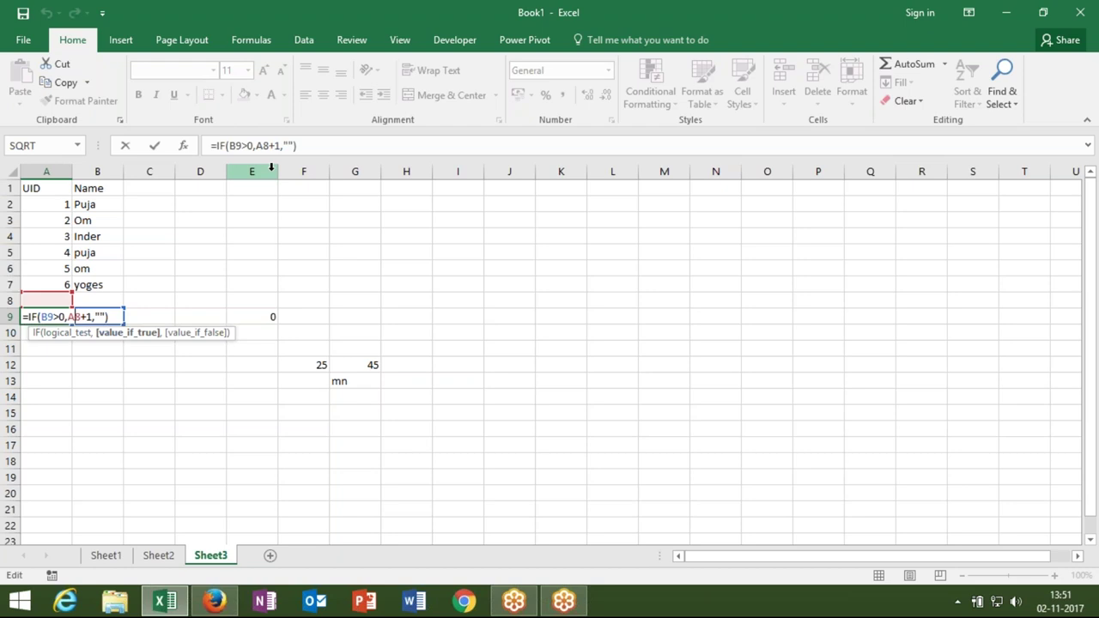
{"action": "key", "text": "Return"}
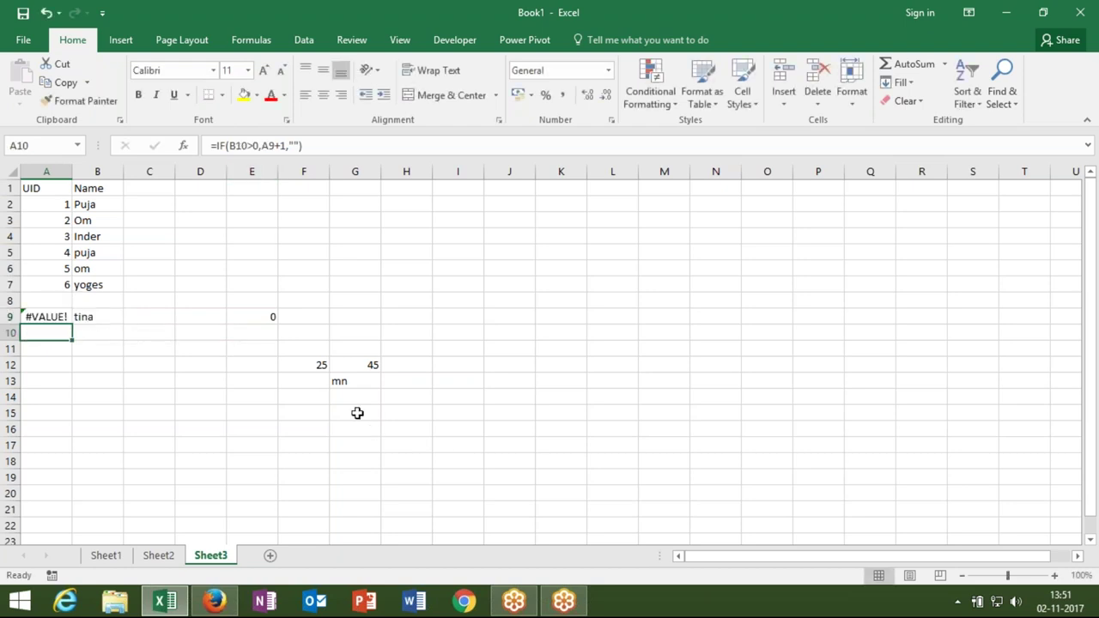
Step: Enter =G13+2 in G15, which returns #VALUE! because G13 holds the text mn
{"action": "left_click", "coordinate": [357, 412]}
{"action": "type", "text": "="}
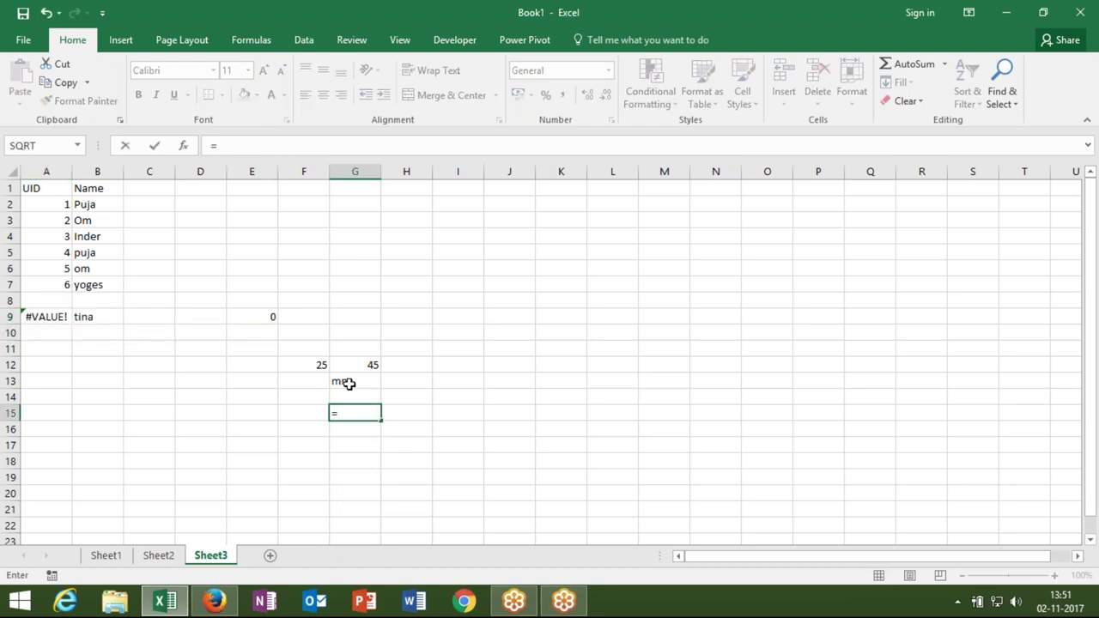
{"action": "left_click", "coordinate": [349, 384]}
{"action": "type", "text": "+2"}
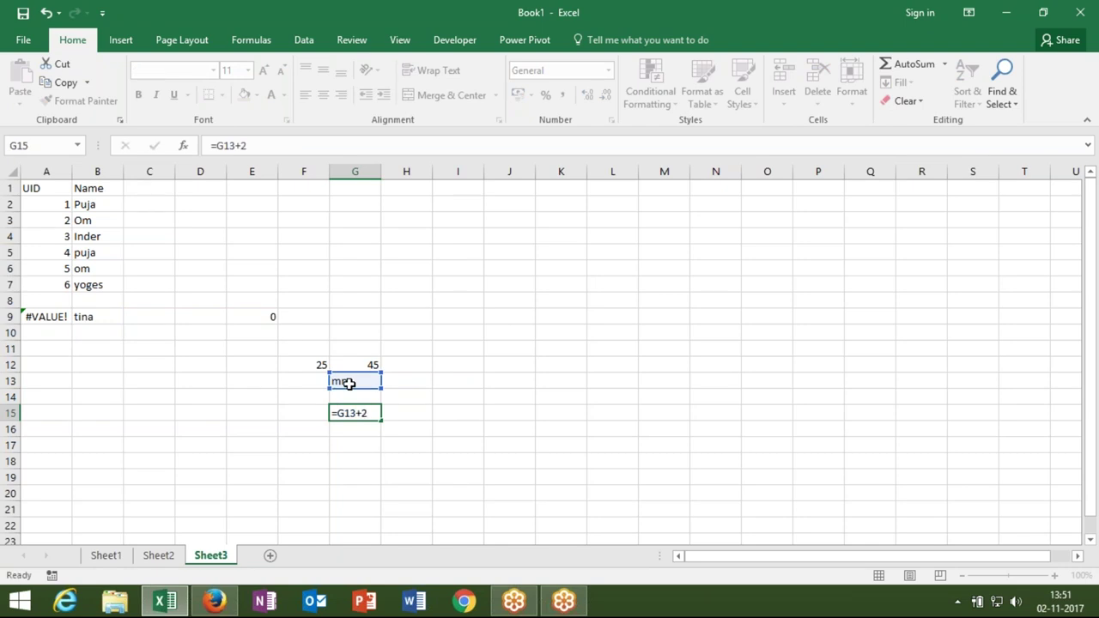
{"action": "key", "text": "Return"}
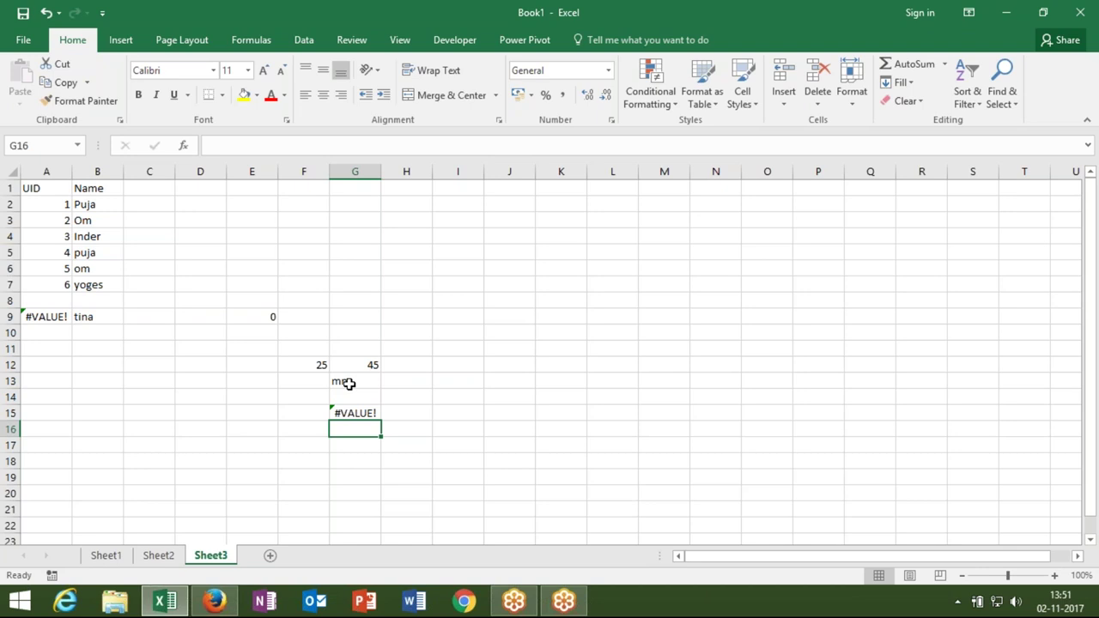
Step: Clear the scratch values from E7:H19
{"action": "left_click", "coordinate": [164, 386]}
{"action": "left_click_drag", "start_coordinate": [252, 284], "coordinate": [419, 478]}
{"action": "key", "text": "Delete"}
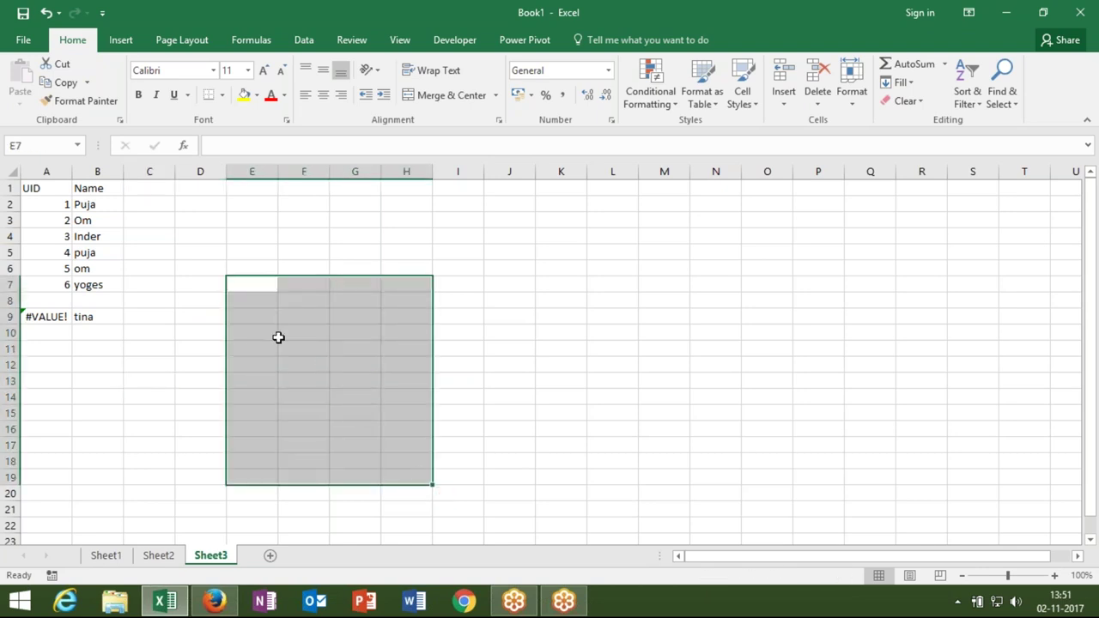
Step: Enter =IF(B2>0,MAX(C1...)+1,"") in C2 to number the first name
{"action": "left_click", "coordinate": [148, 204]}
{"action": "type", "text": "=if("}
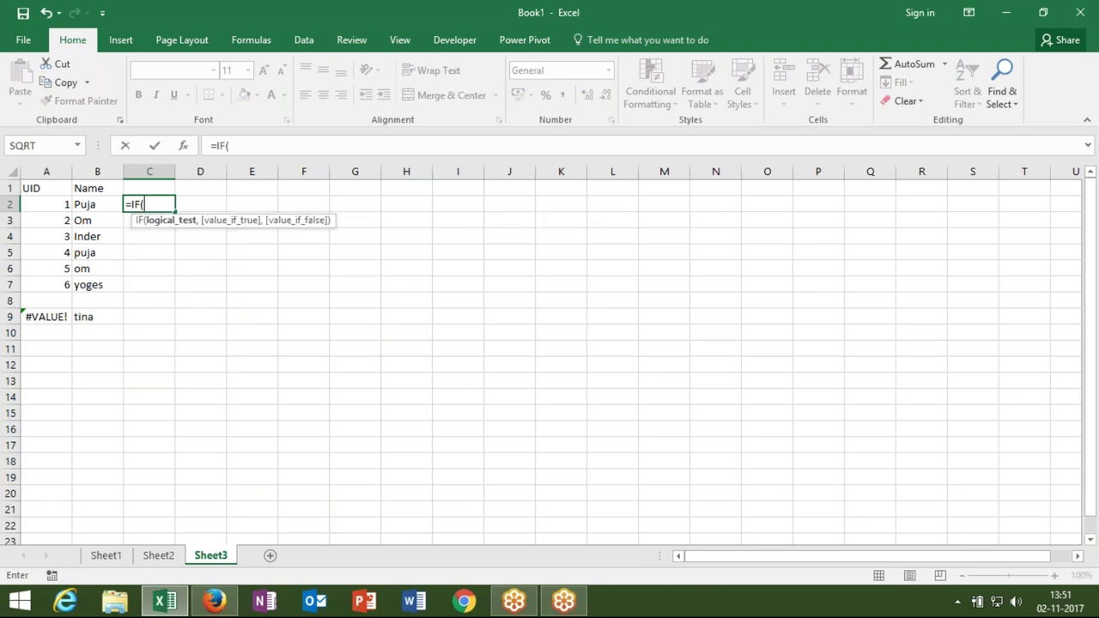
{"action": "left_click", "coordinate": [90, 204]}
{"action": "type", "text": ">0,"}
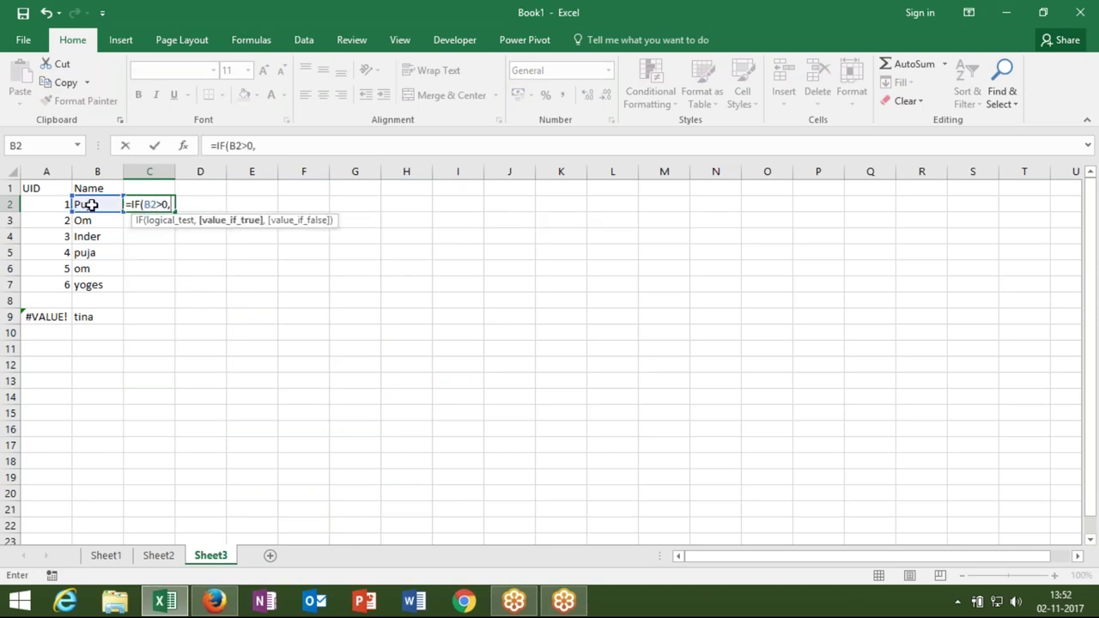
{"action": "type", "text": "mx"}
{"action": "key", "text": "BackSpace"}
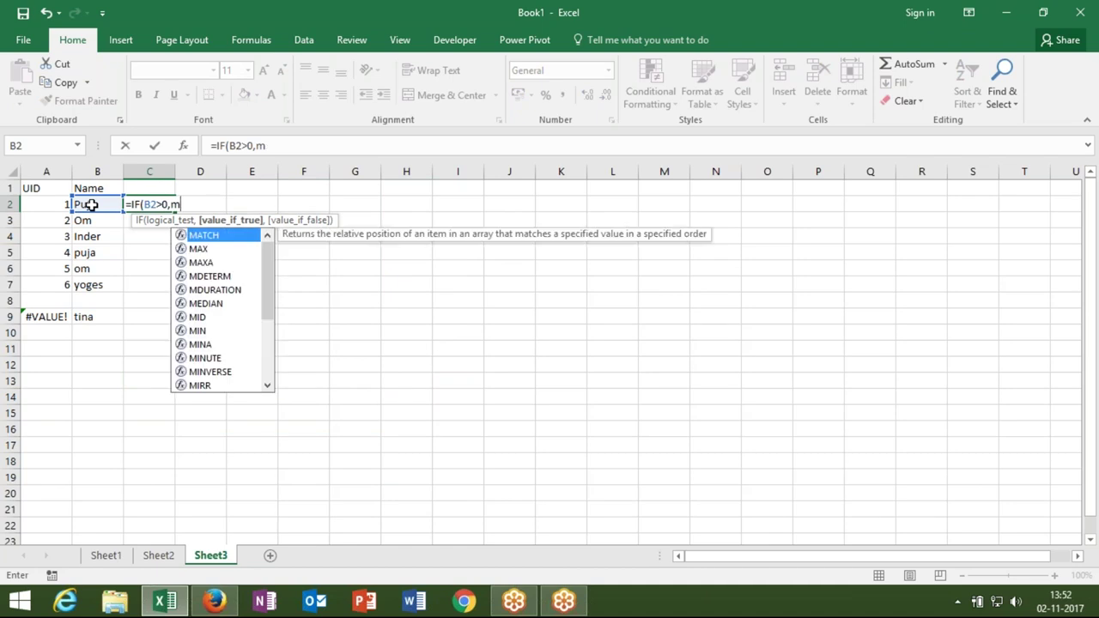
{"action": "type", "text": "ax"}
{"action": "key", "text": "Escape"}
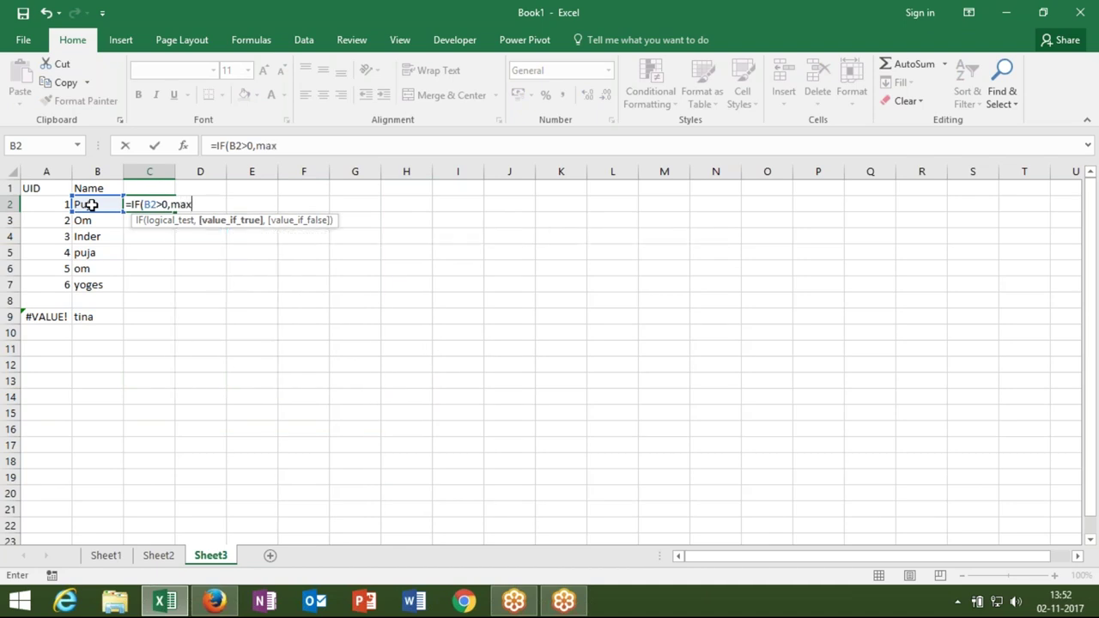
{"action": "type", "text": "("}
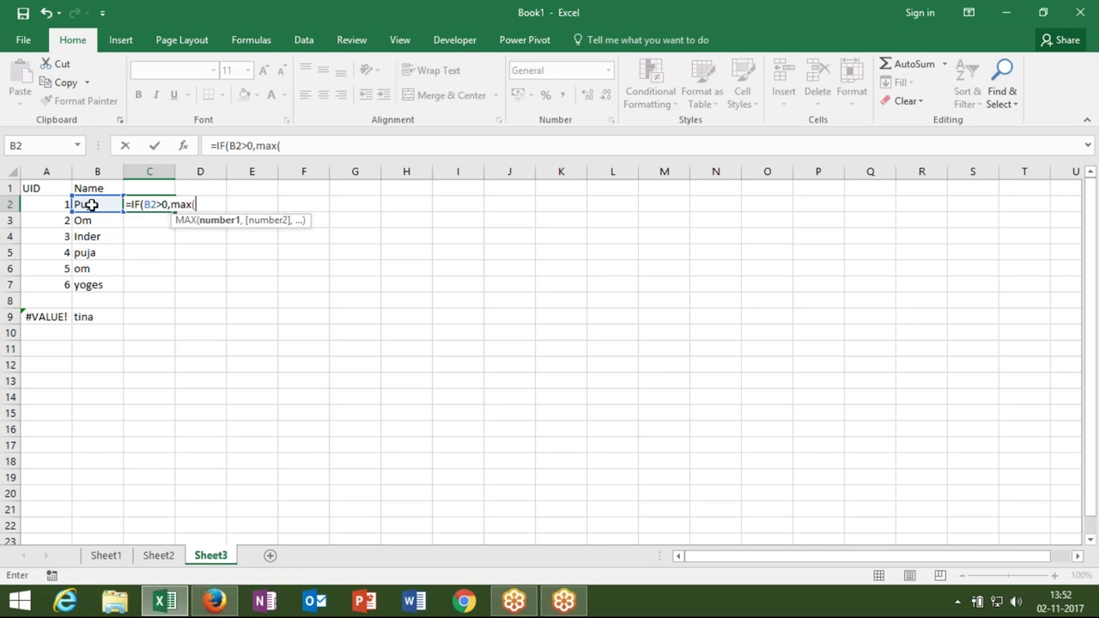
{"action": "left_click", "coordinate": [140, 185]}
{"action": "key", "text": "F8"}
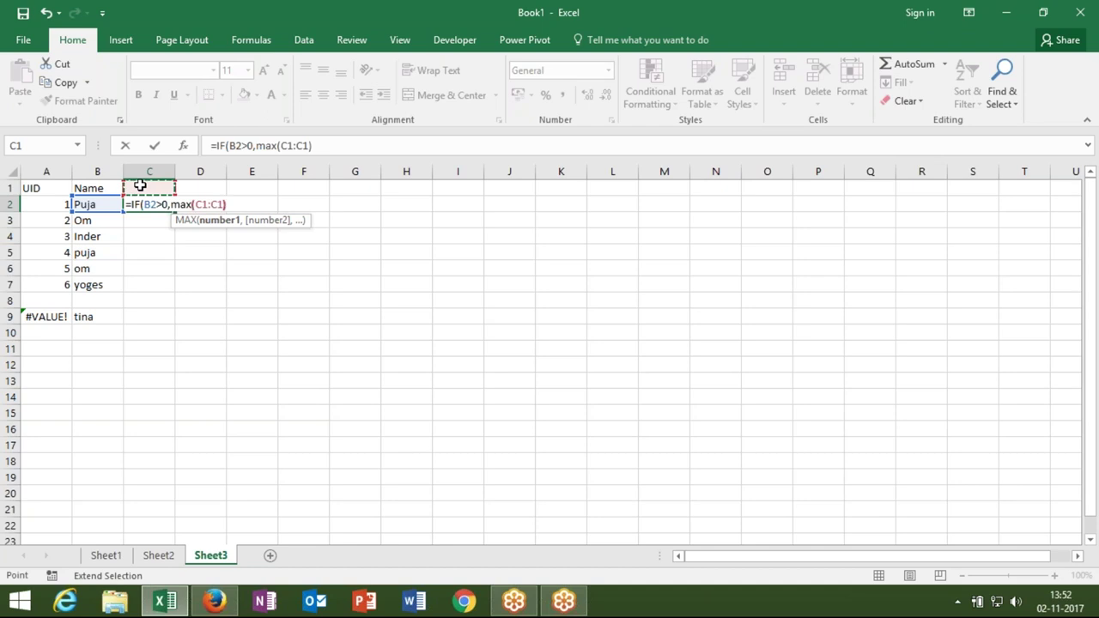
{"action": "type", "text": ")+1"}
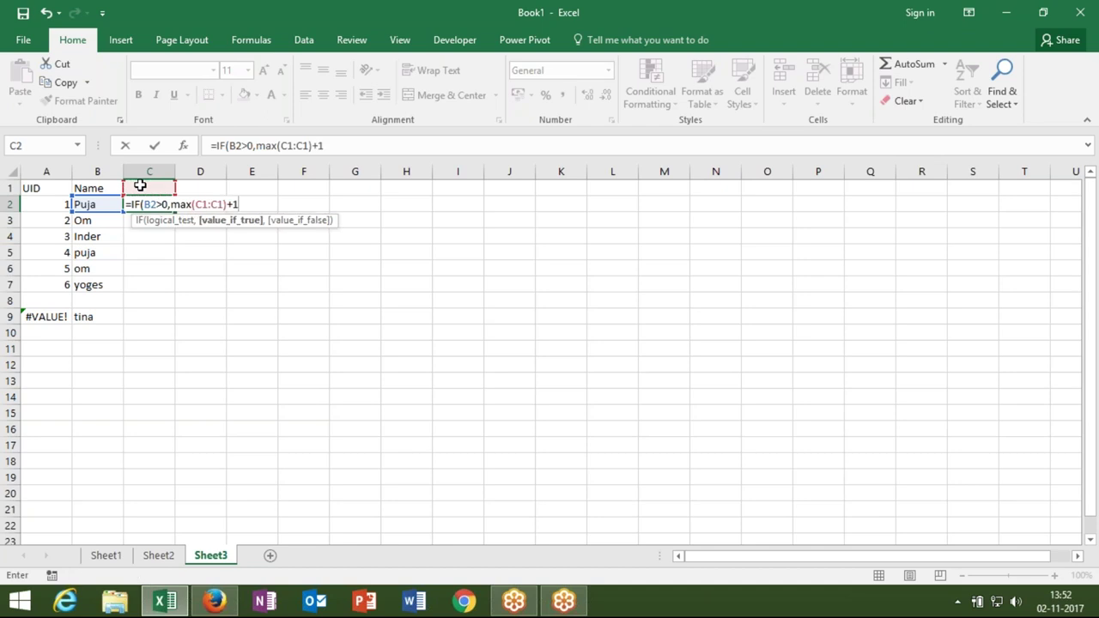
{"action": "type", "text": ",\"\""}
{"action": "key", "text": "Return"}
{"action": "key", "text": "Return"}
Step: Make the MAX range start absolute as $C$1 in C2's formula, removing stray plus signs
{"action": "left_click", "coordinate": [149, 203]}
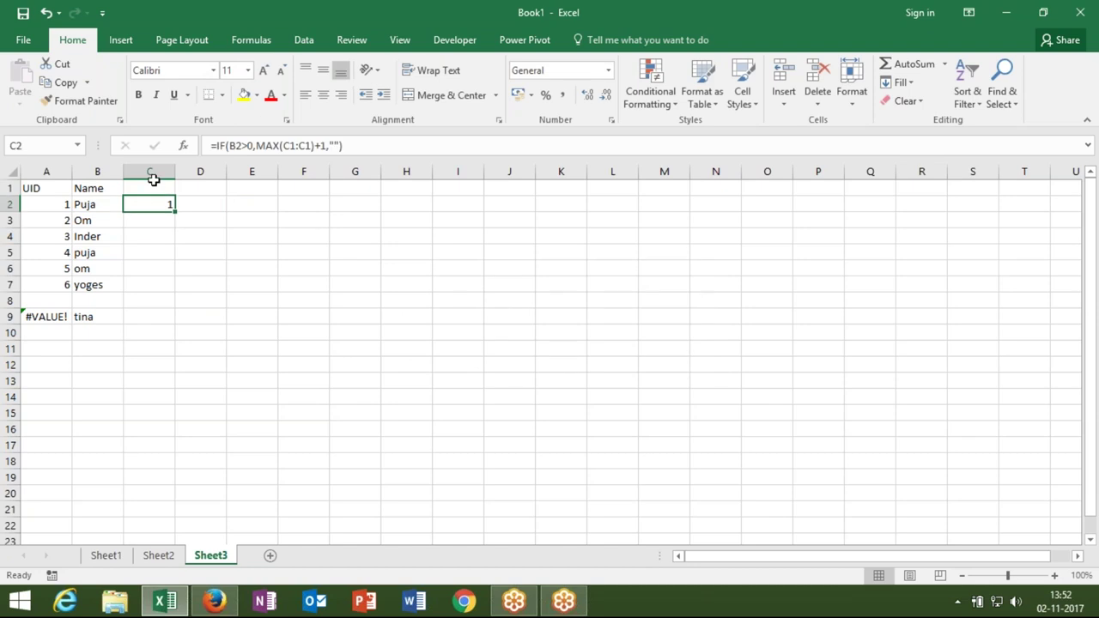
{"action": "left_click", "coordinate": [290, 146]}
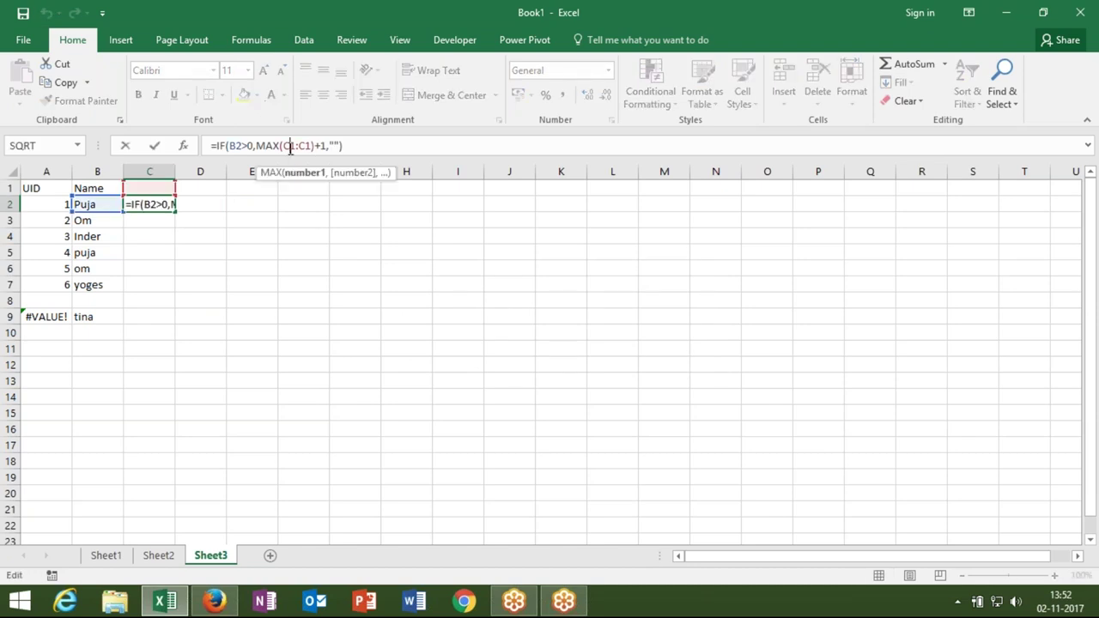
{"action": "double_click", "coordinate": [291, 146]}
{"action": "key", "text": "F4"}
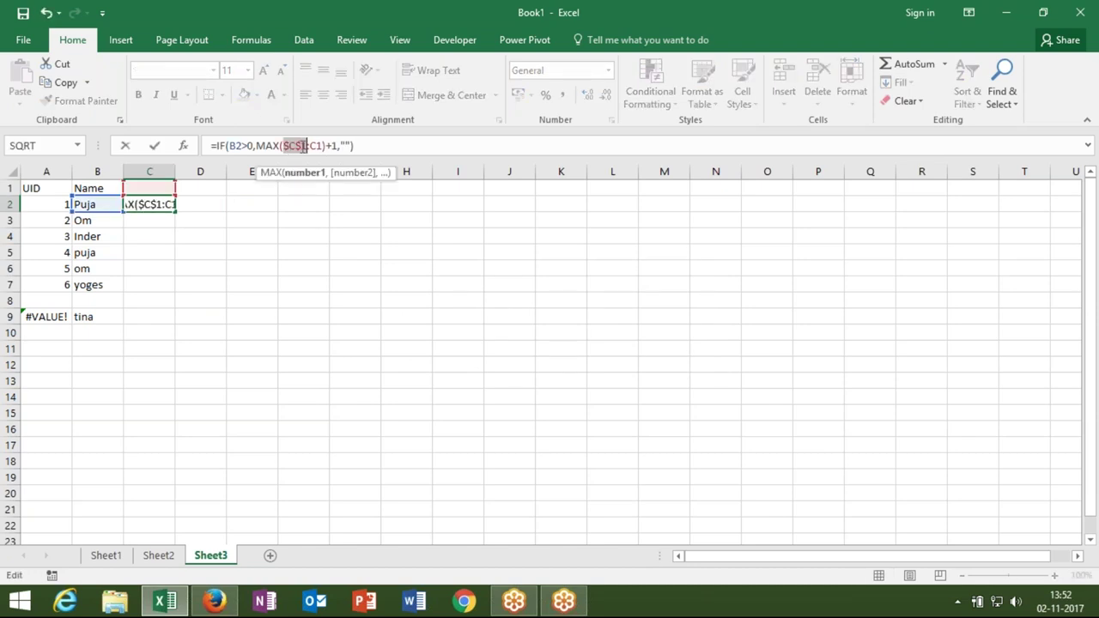
{"action": "left_click", "coordinate": [318, 146]}
{"action": "type", "text": "++++++++++++"}
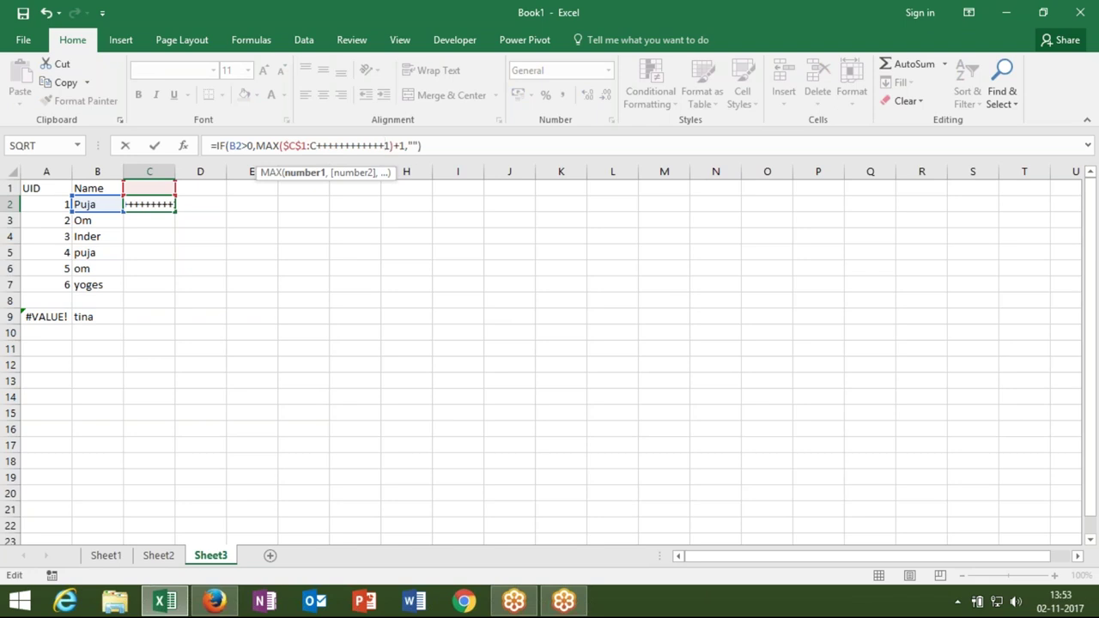
{"action": "key", "text": "BackSpace"}
{"action": "key", "text": "BackSpace"}
{"action": "key", "text": "BackSpace"}
{"action": "key", "text": "BackSpace"}
{"action": "key", "text": "BackSpace"}
{"action": "key", "text": "BackSpace"}
{"action": "key", "text": "BackSpace"}
{"action": "key", "text": "BackSpace"}
{"action": "key", "text": "BackSpace"}
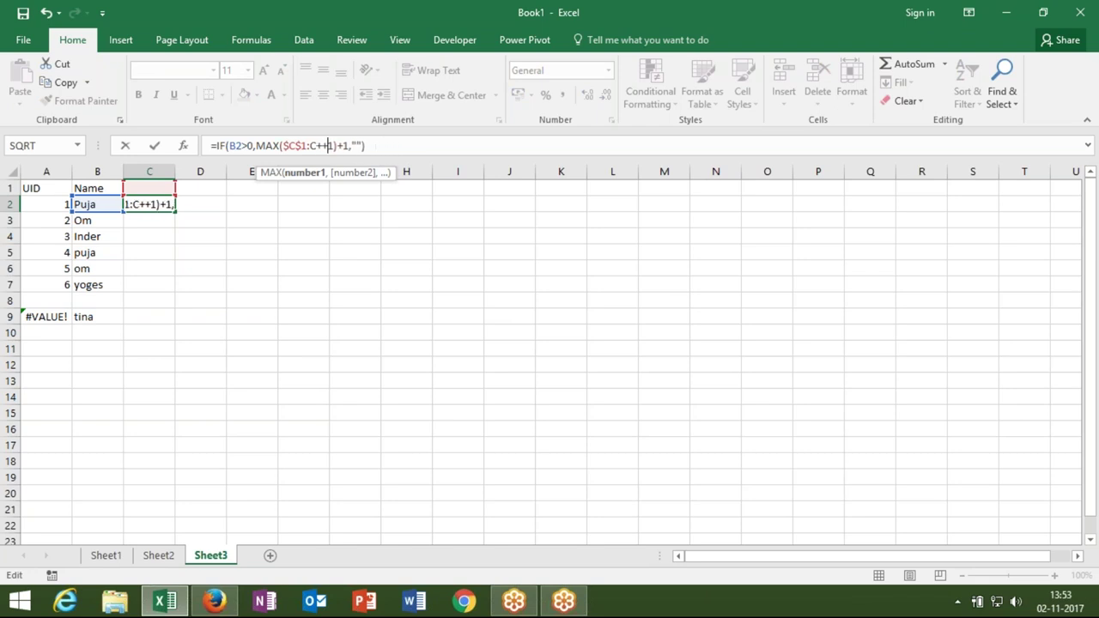
{"action": "key", "text": "BackSpace"}
{"action": "key", "text": "BackSpace"}
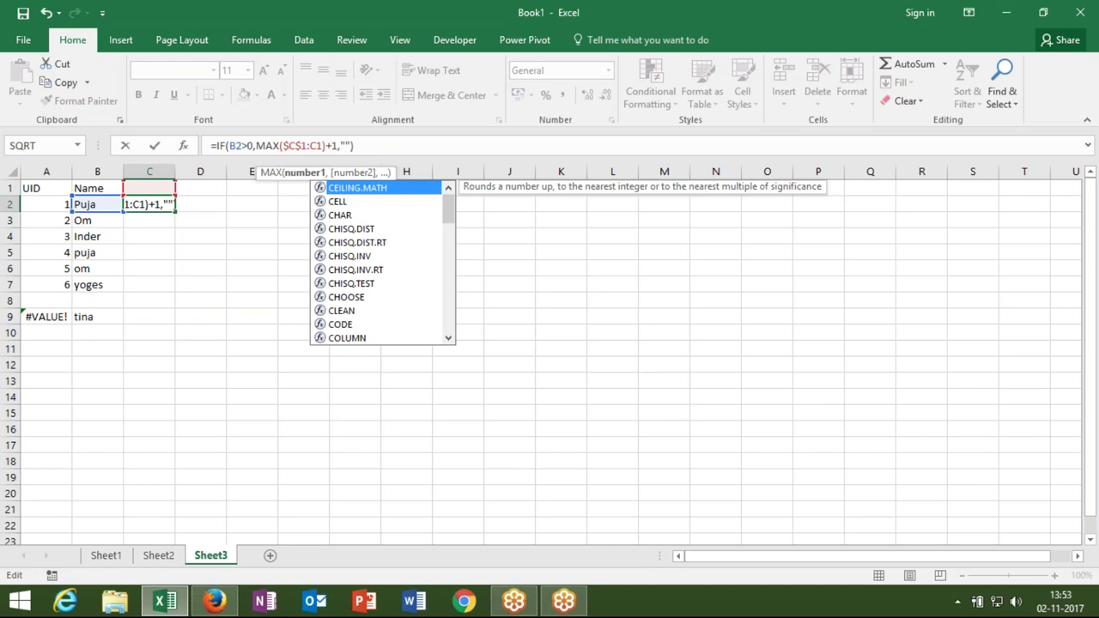
{"action": "key", "text": "Return"}
Step: Fill the C2 numbering formula down through C10
{"action": "left_click_drag", "start_coordinate": [149, 204], "coordinate": [150, 253]}
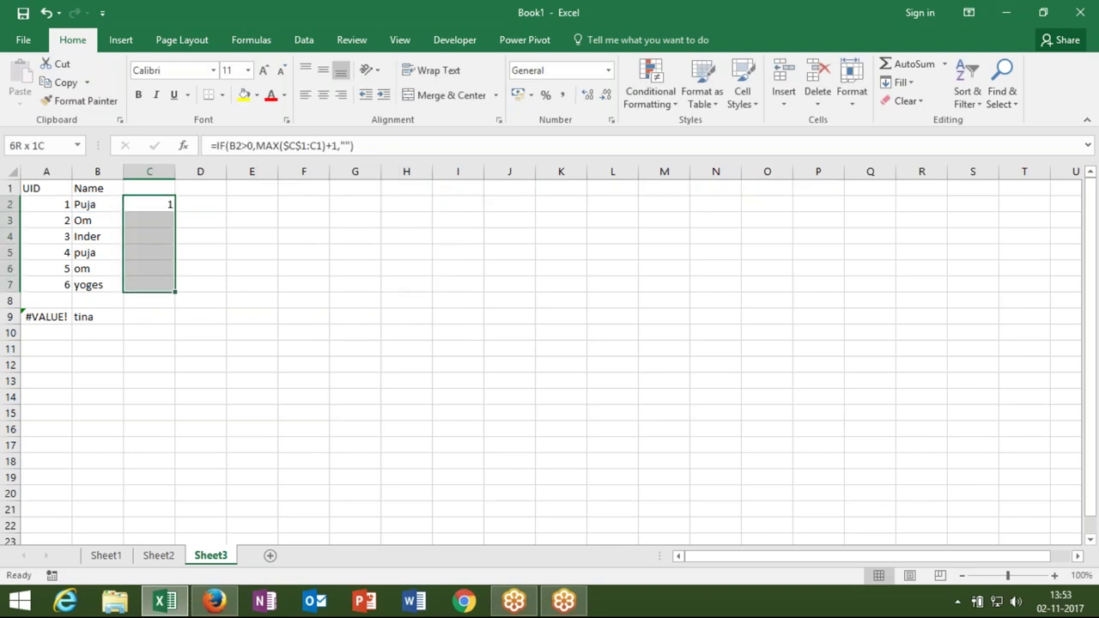
{"action": "left_click_drag", "start_coordinate": [150, 253], "coordinate": [150, 332]}
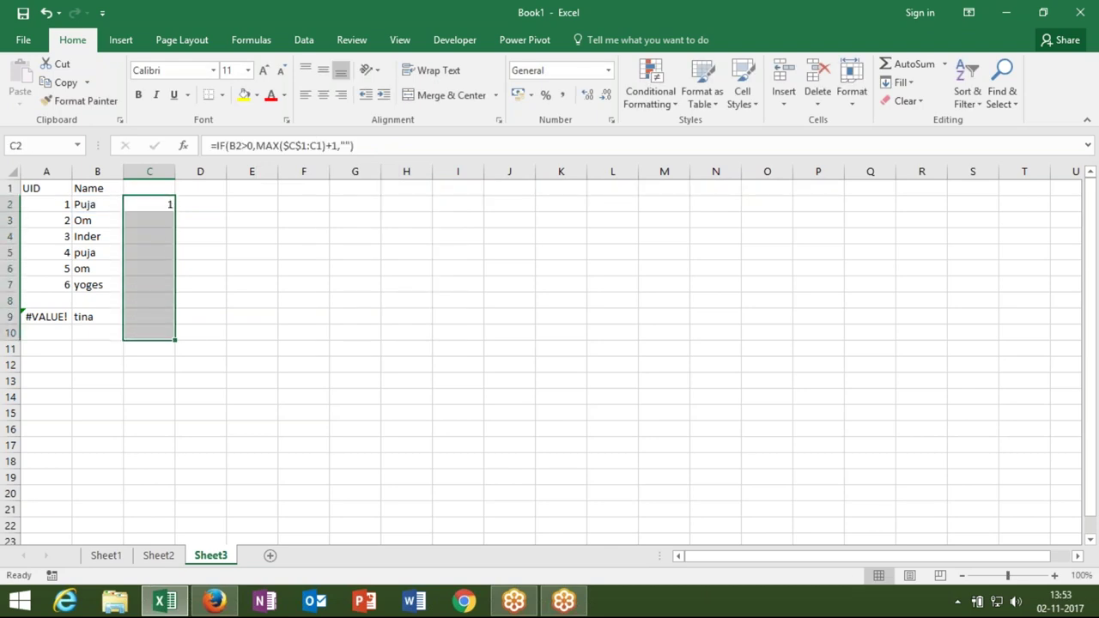
{"action": "key", "text": "ctrl+d"}
{"action": "left_click", "coordinate": [149, 203]}
{"action": "key", "text": "Down"}
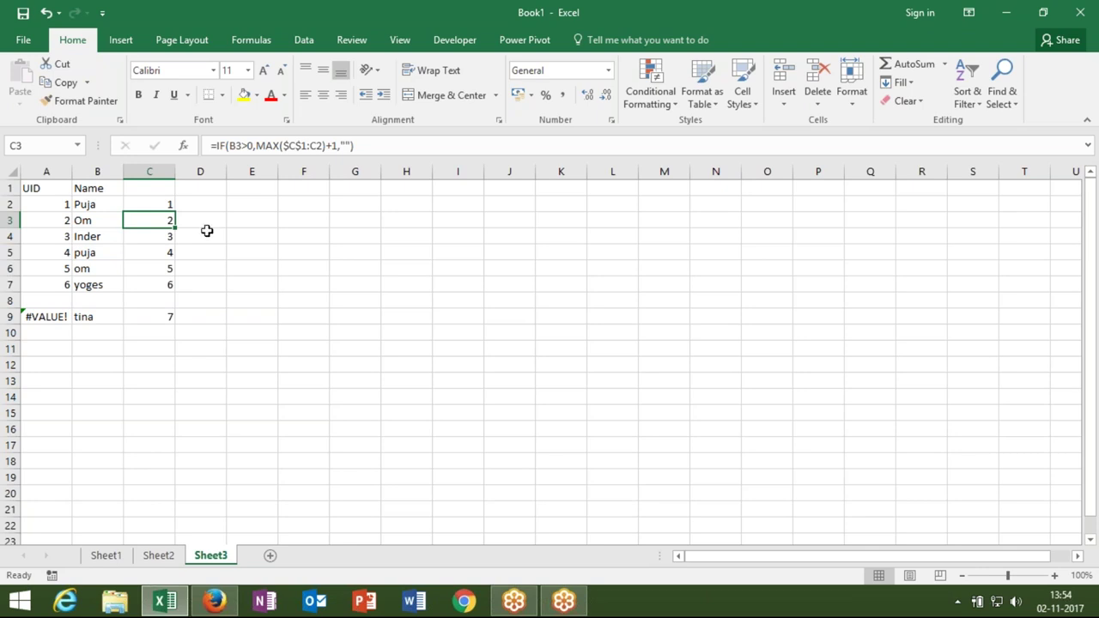
{"action": "left_click", "coordinate": [148, 296]}
{"action": "left_click", "coordinate": [163, 219]}
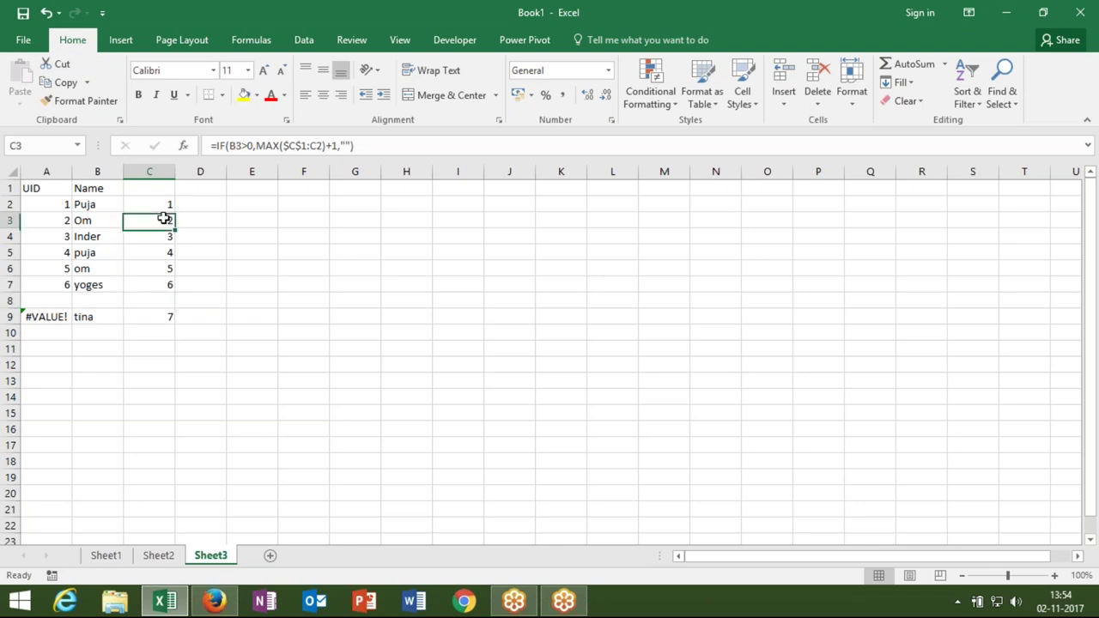
{"action": "double_click", "coordinate": [163, 206]}
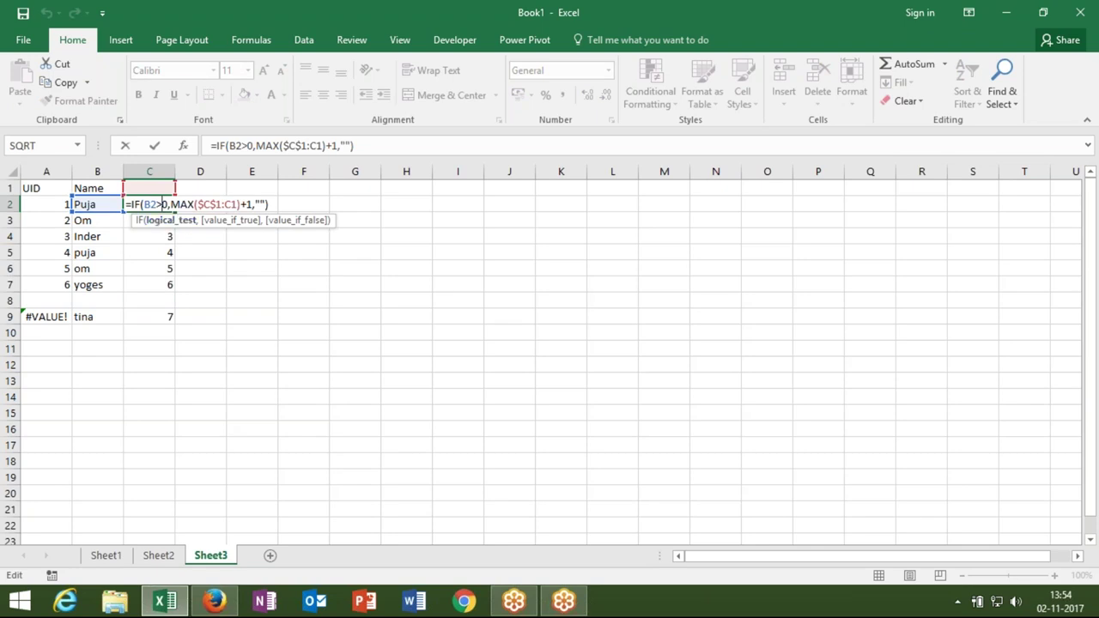
{"action": "left_click", "coordinate": [172, 205]}
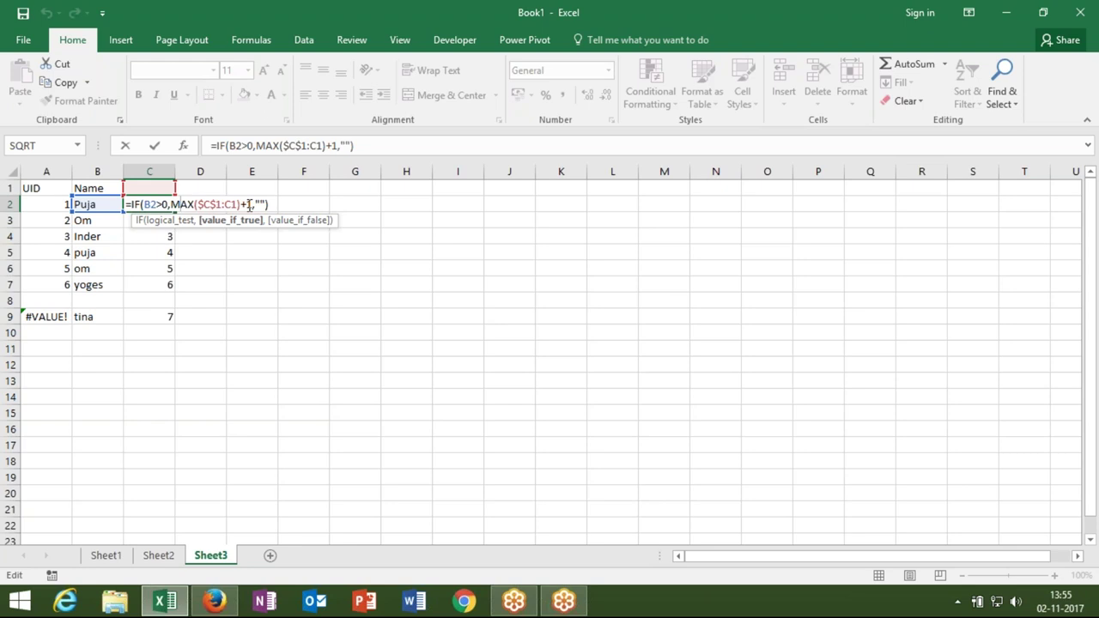
{"action": "key", "text": "ctrl+Return"}
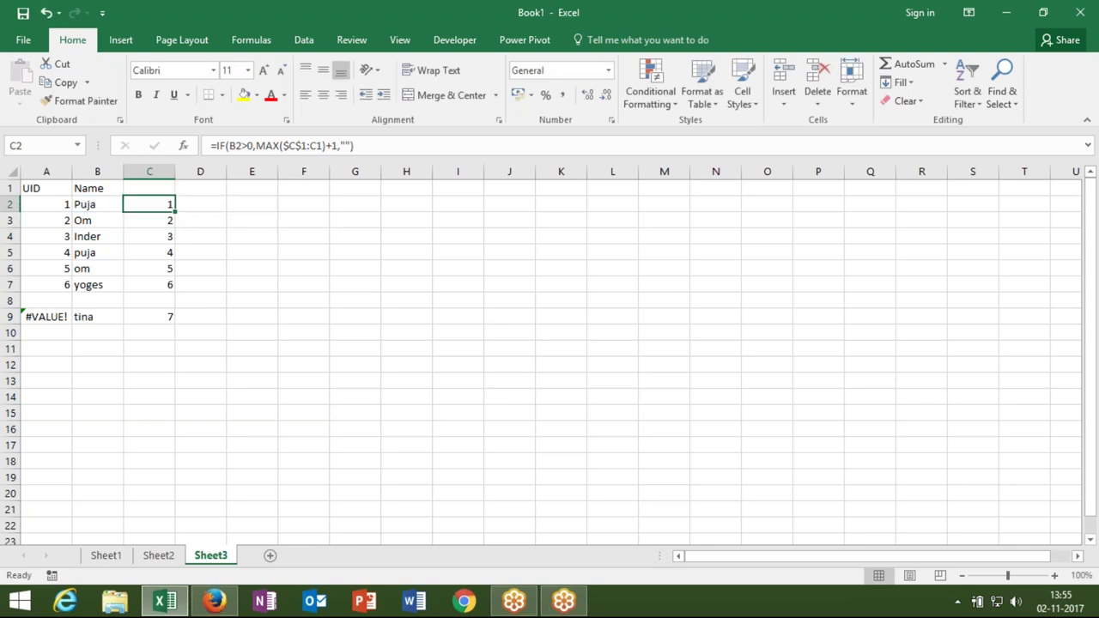
Step: Inspect the C3, C4 and C9 formulas, including MAX($C$1:C8), then insert blank Sheet4
{"action": "double_click", "coordinate": [161, 224]}
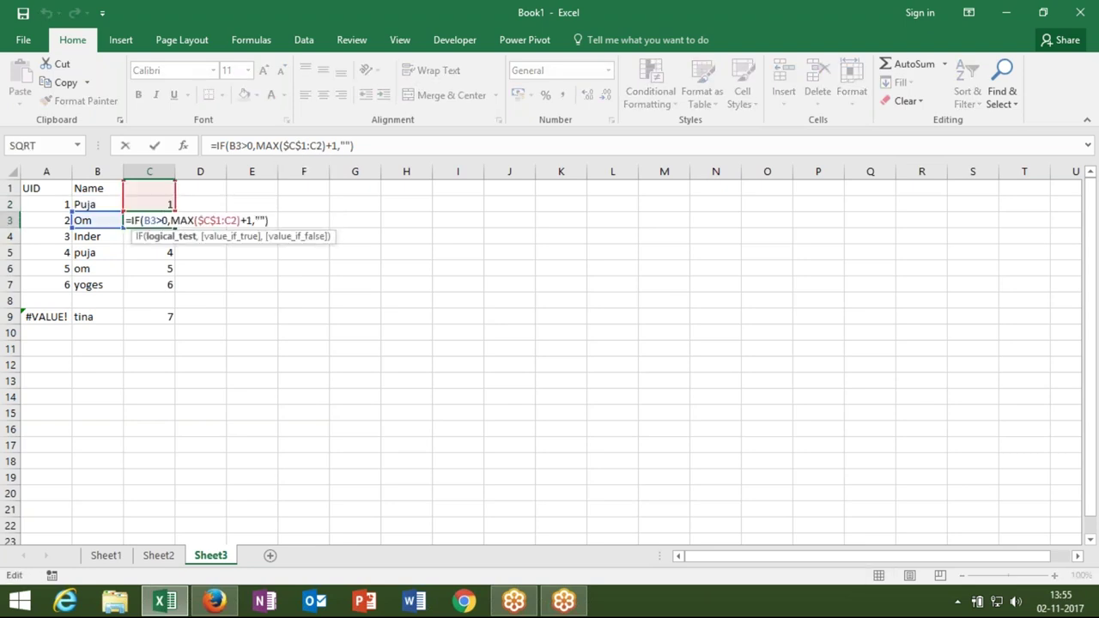
{"action": "key", "text": "Return"}
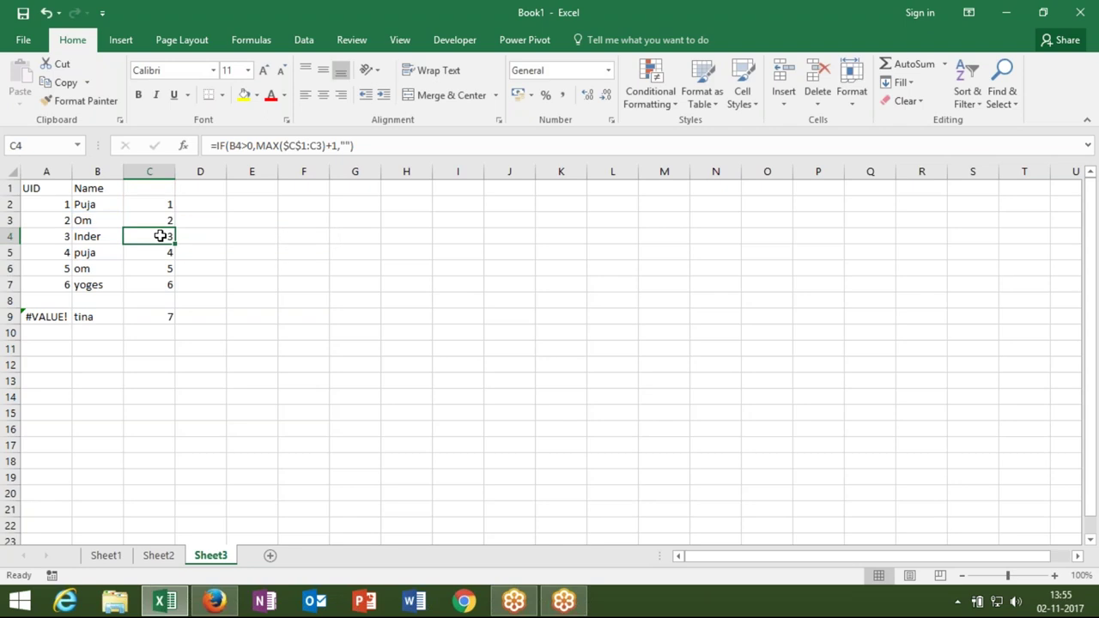
{"action": "double_click", "coordinate": [161, 236]}
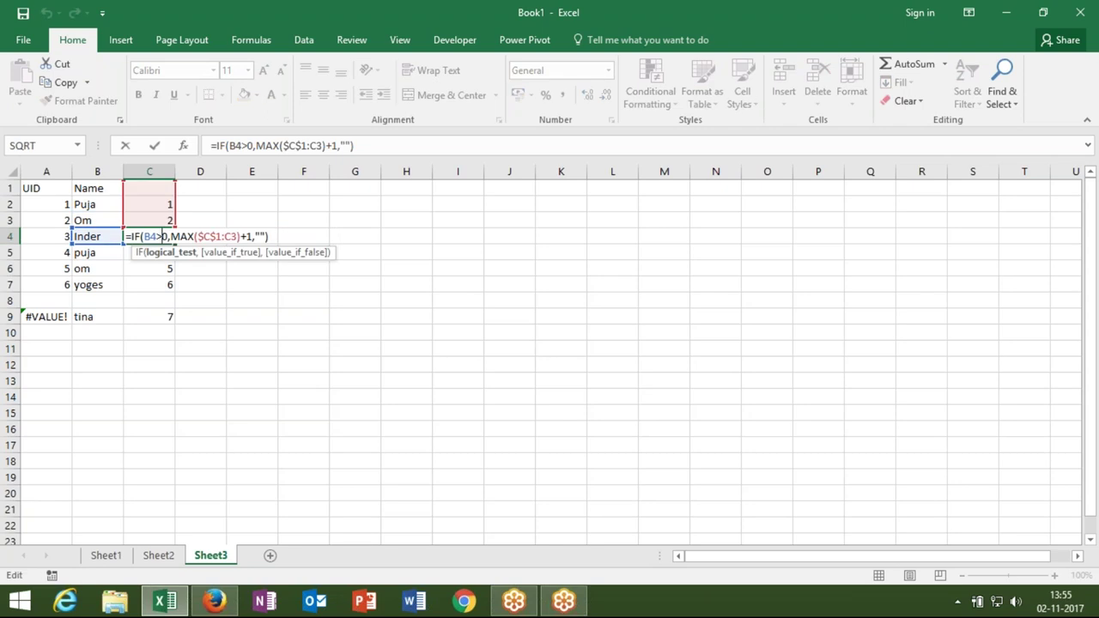
{"action": "key", "text": "Escape"}
{"action": "double_click", "coordinate": [158, 317]}
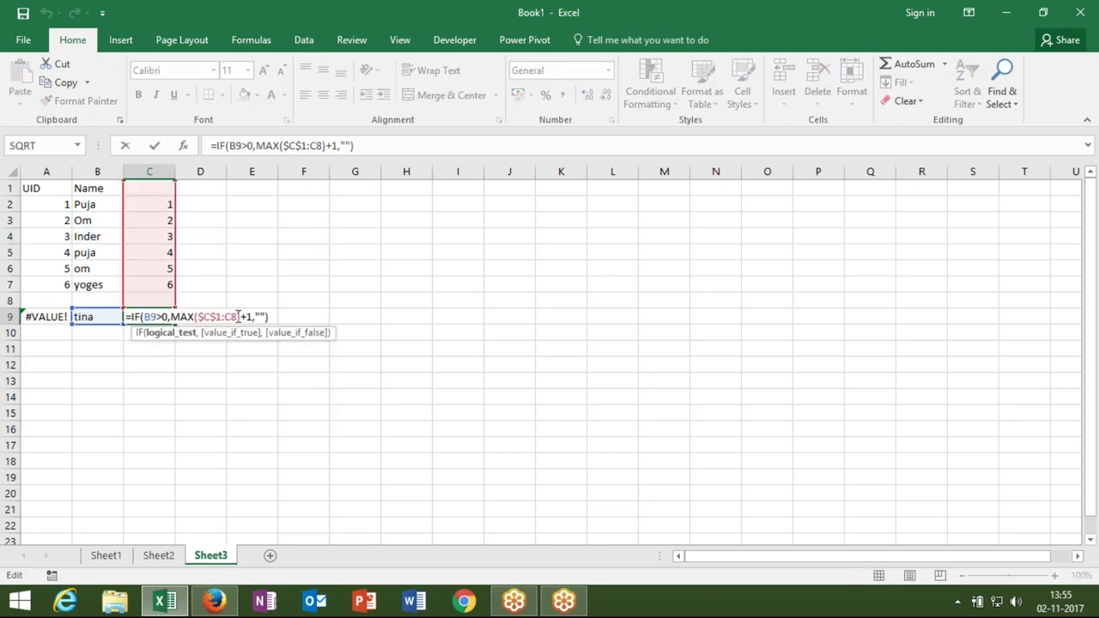
{"action": "left_click_drag", "start_coordinate": [238, 317], "coordinate": [171, 317]}
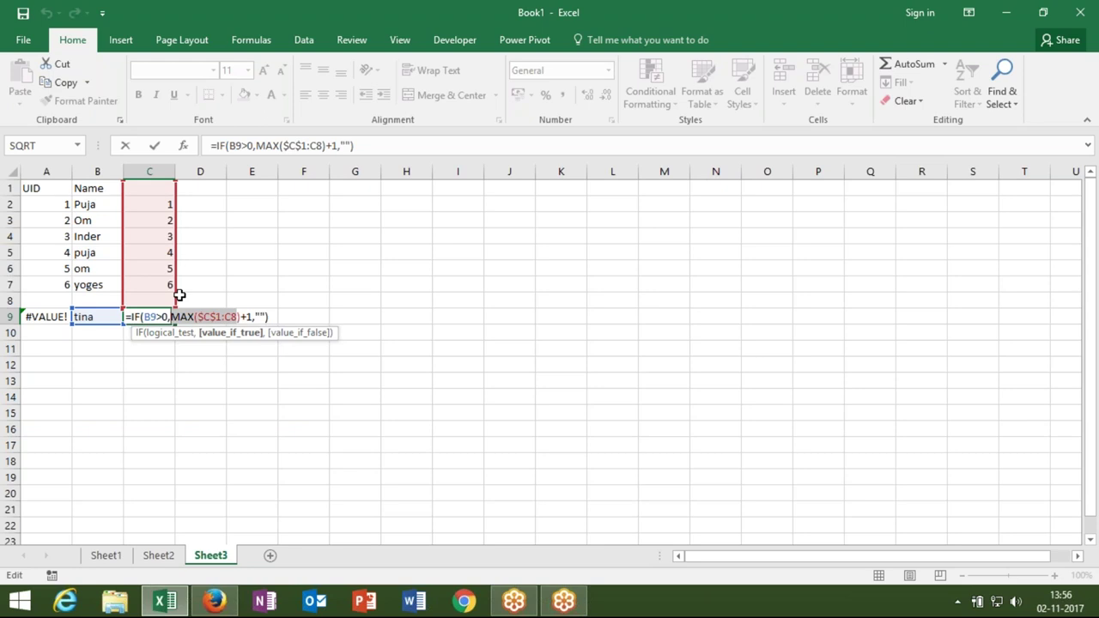
{"action": "key", "text": "Return"}
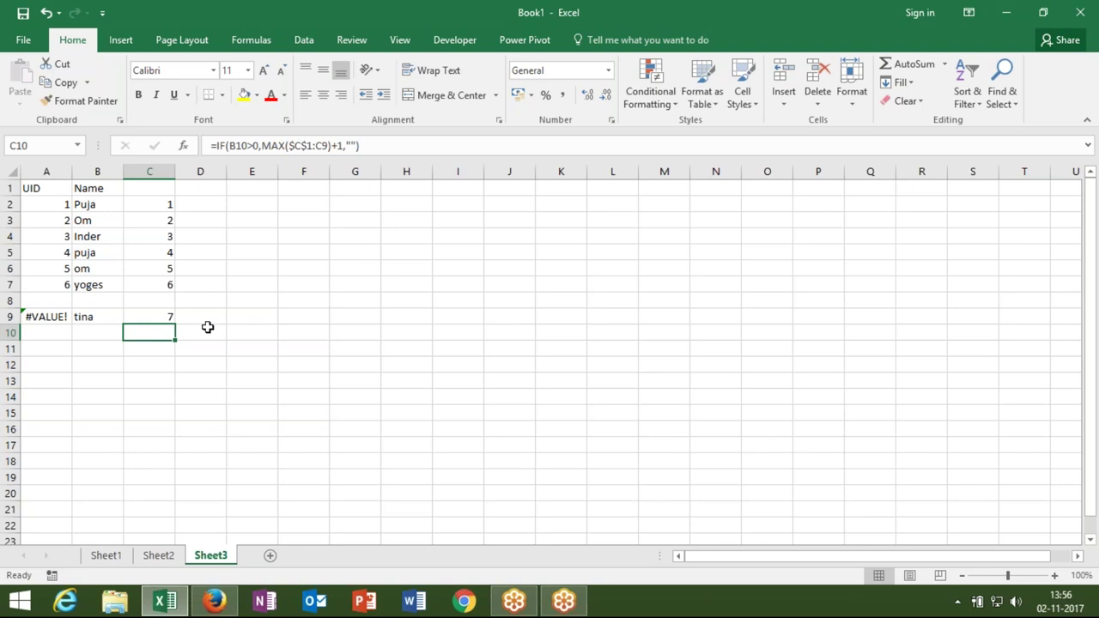
{"action": "left_click", "coordinate": [271, 557]}
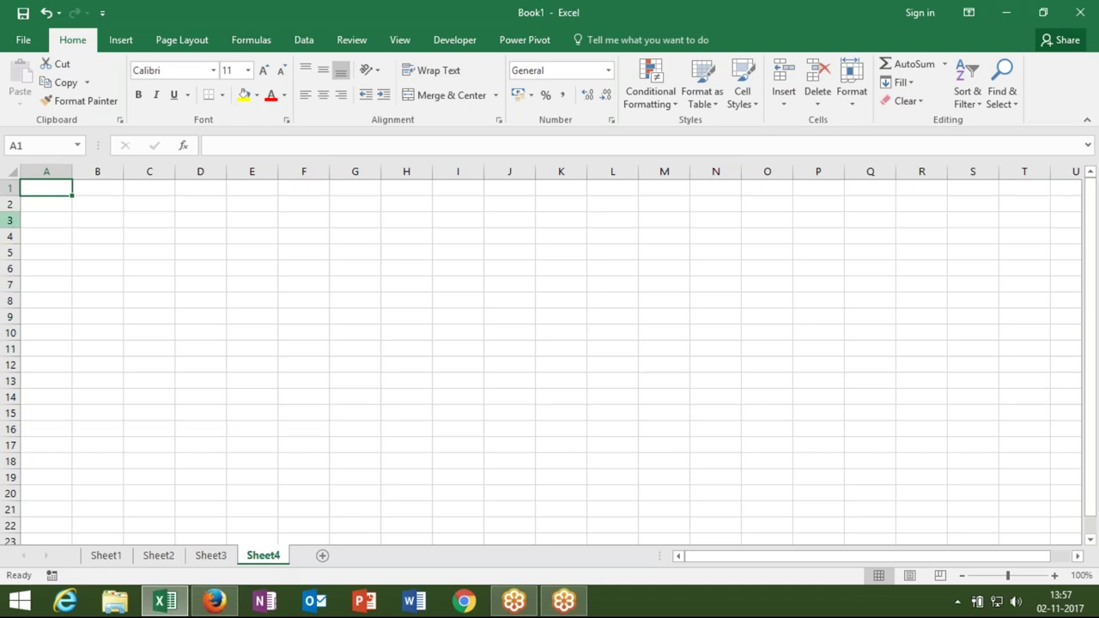
Step: Enter Sr in A1, 1 in A2 and 50 in D1, discarding a Name entry in B1
{"action": "left_click", "coordinate": [42, 206]}
{"action": "left_click", "coordinate": [40, 191]}
{"action": "type", "text": "Sr"}
{"action": "key", "text": "Tab"}
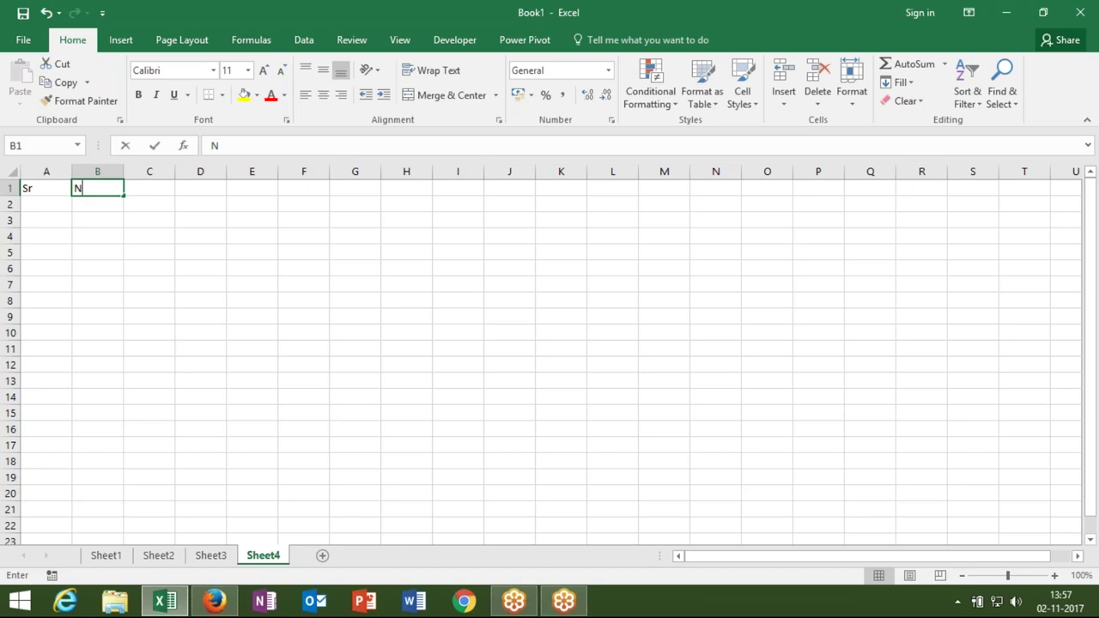
{"action": "type", "text": "Name"}
{"action": "key", "text": "Escape"}
{"action": "left_click", "coordinate": [40, 206]}
{"action": "type", "text": "1"}
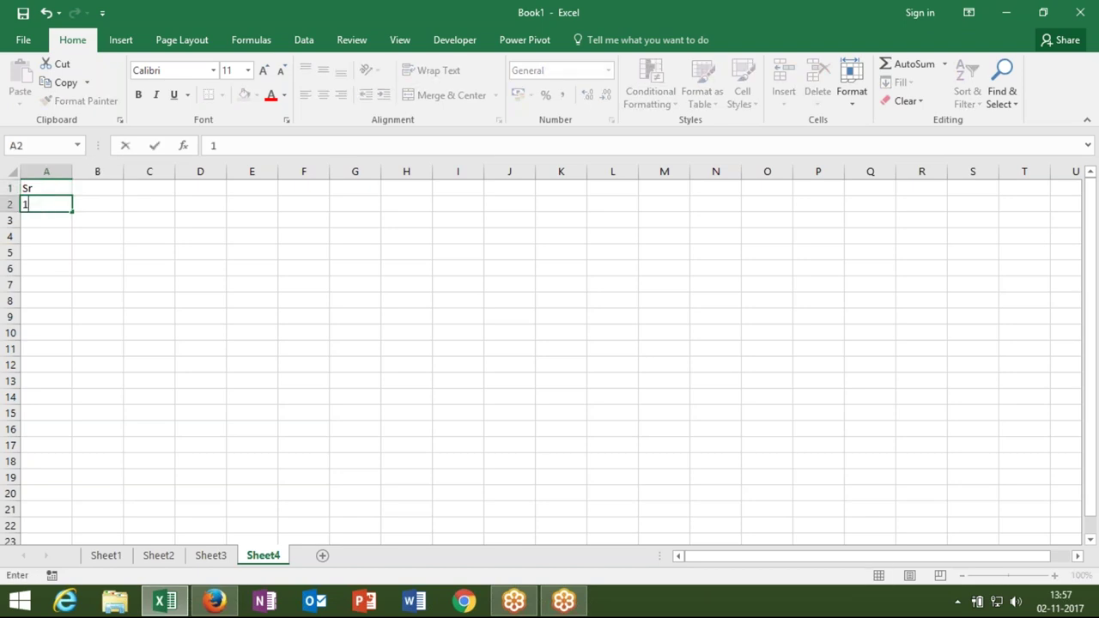
{"action": "key", "text": "Return"}
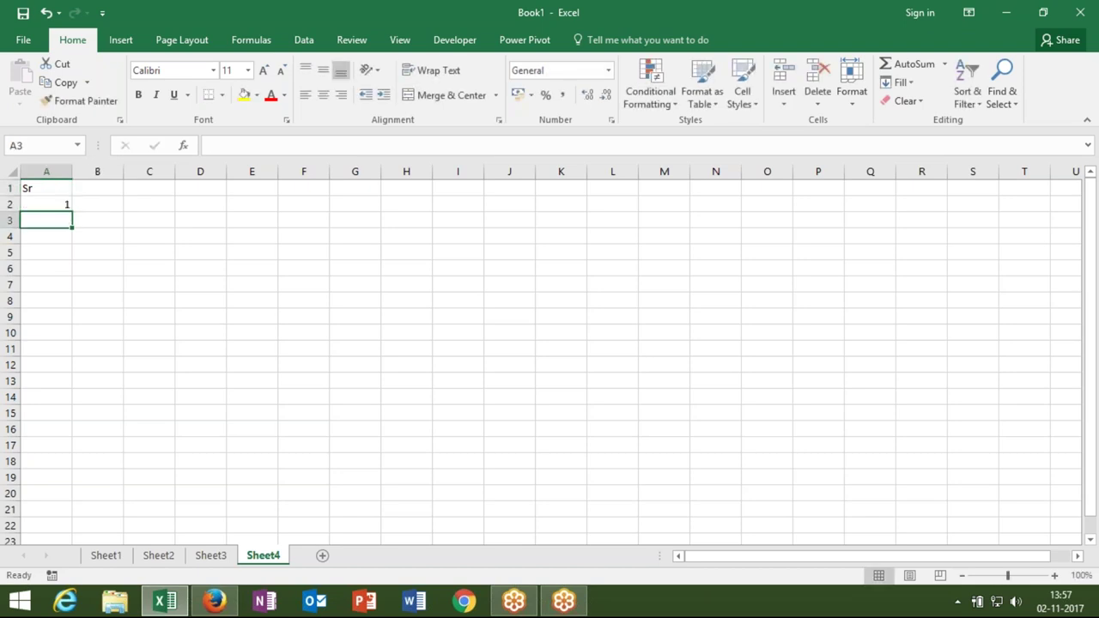
{"action": "left_click", "coordinate": [186, 190]}
{"action": "type", "text": "50"}
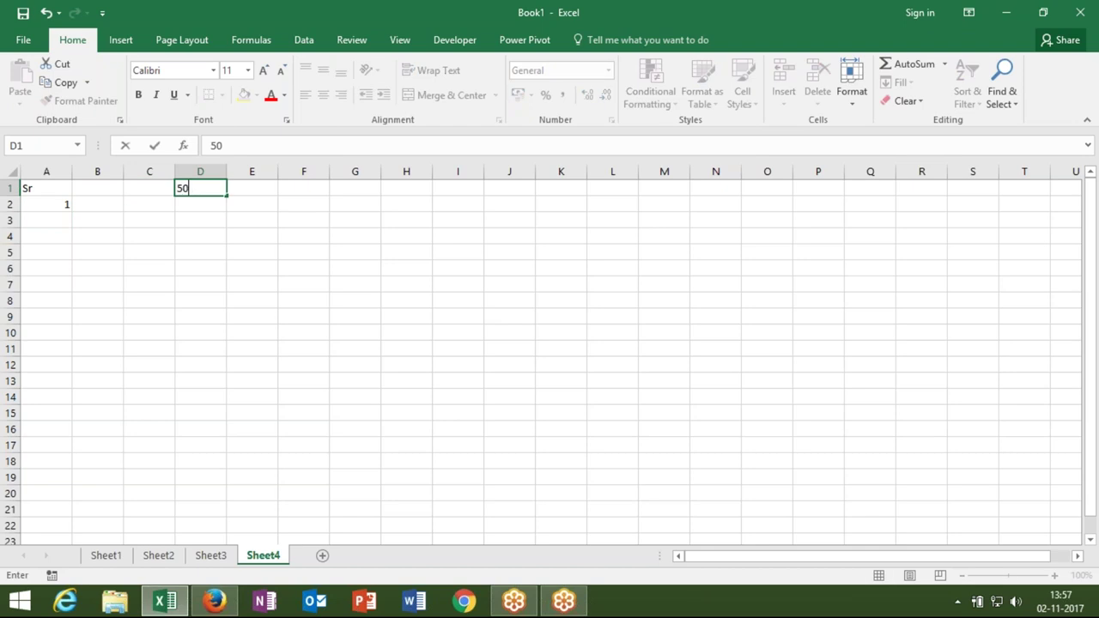
{"action": "key", "text": "Return"}
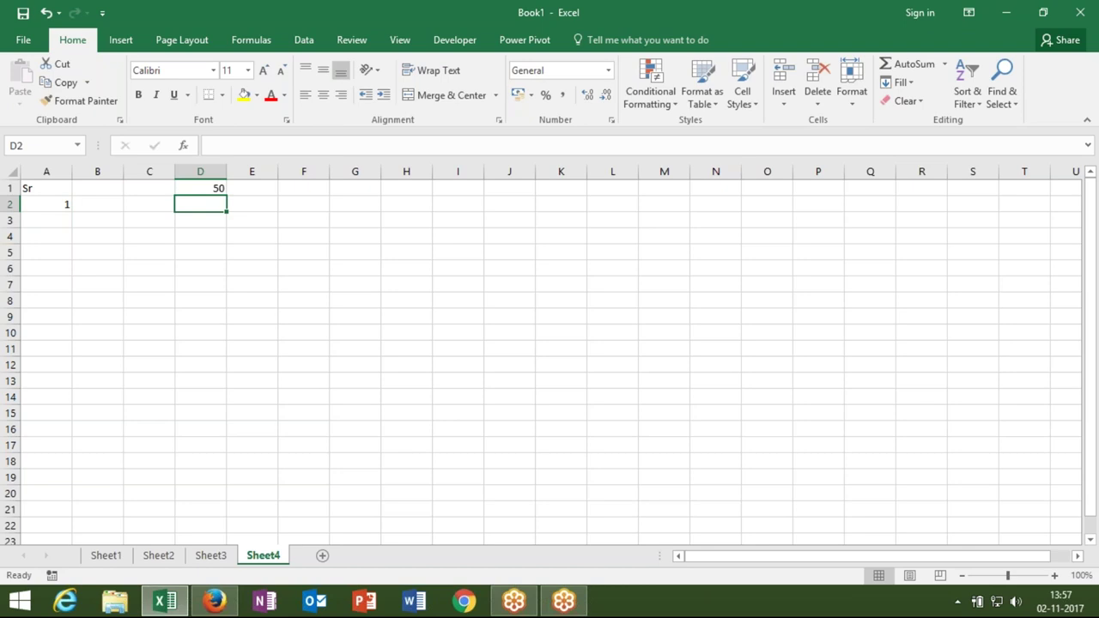
Step: Start an IF formula in A3
{"action": "key", "text": "Left"}
{"action": "left_click", "coordinate": [47, 220]}
{"action": "type", "text": "=if"}
{"action": "key", "text": "Tab"}
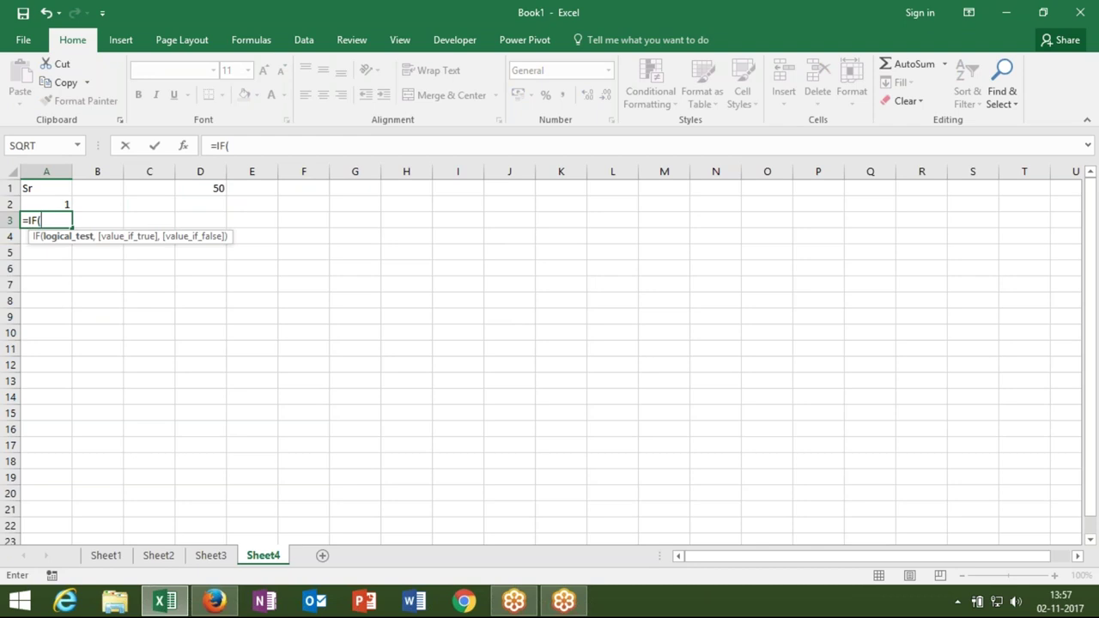
Step: Complete A3's formula as =IF(A2+1>D1,"",A2+1)
{"action": "left_click", "coordinate": [51, 207]}
{"action": "type", "text": "+1>"}
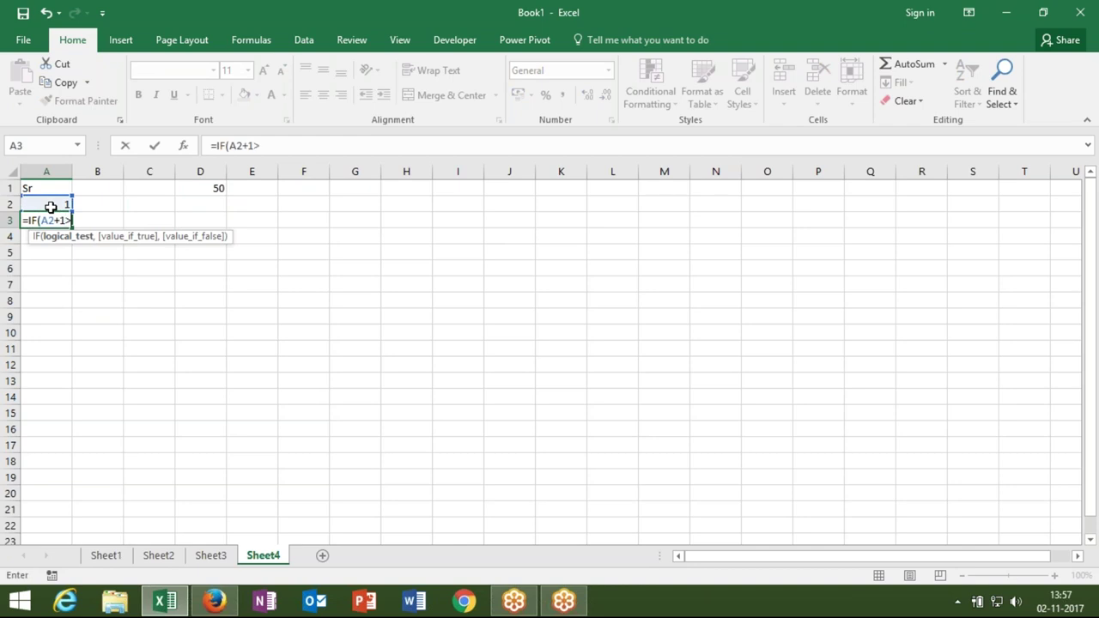
{"action": "left_click", "coordinate": [190, 190]}
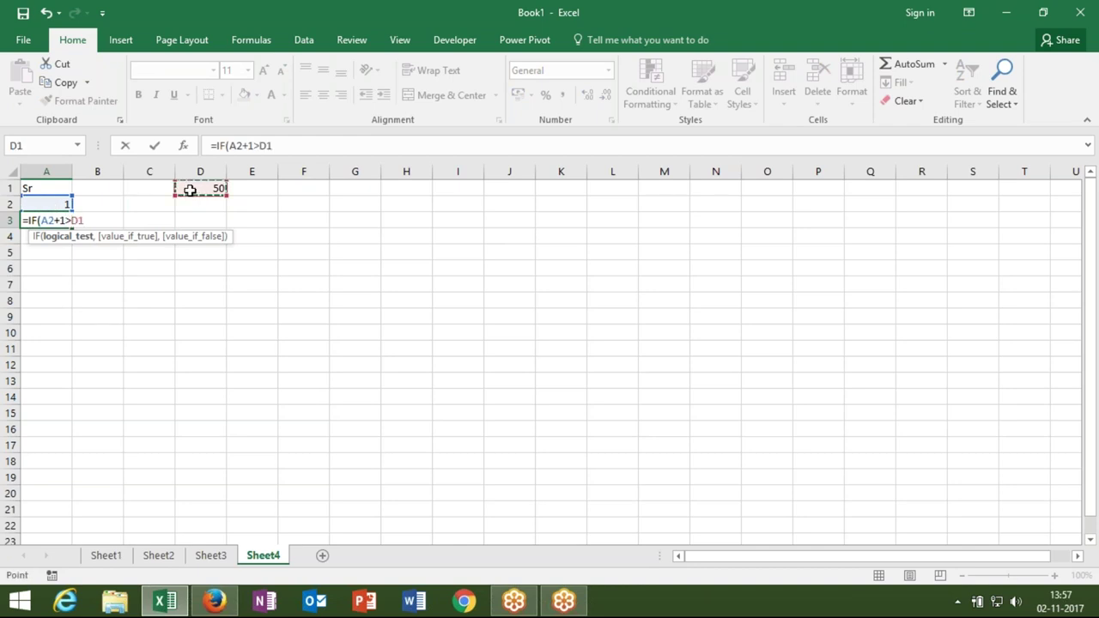
{"action": "type", "text": ","}
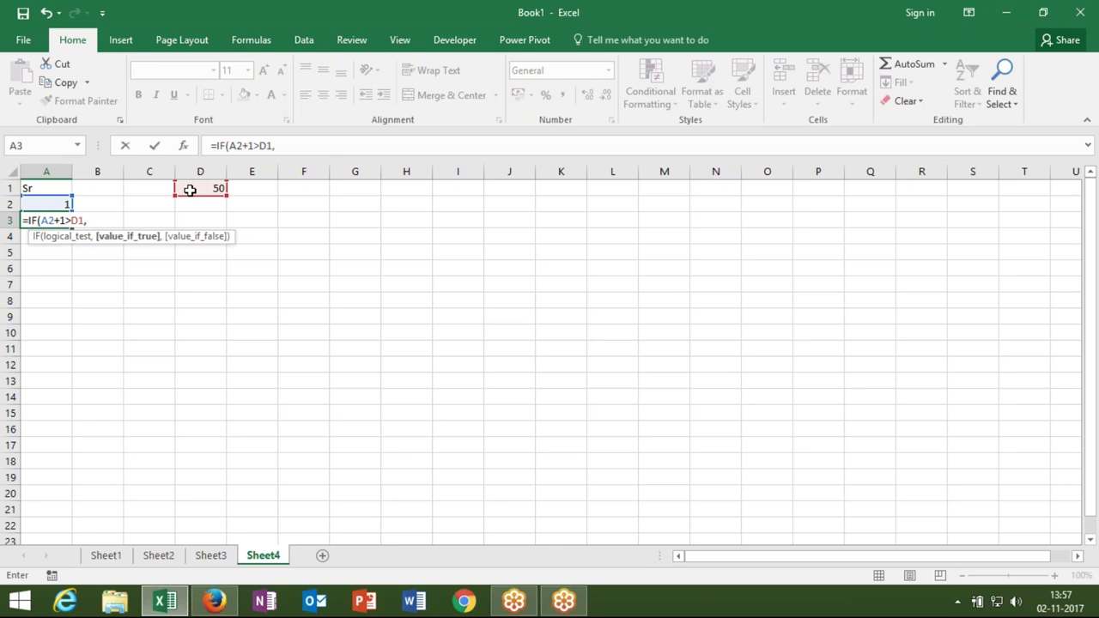
{"action": "type", "text": "\"\","}
{"action": "left_click", "coordinate": [57, 204]}
{"action": "type", "text": "+1"}
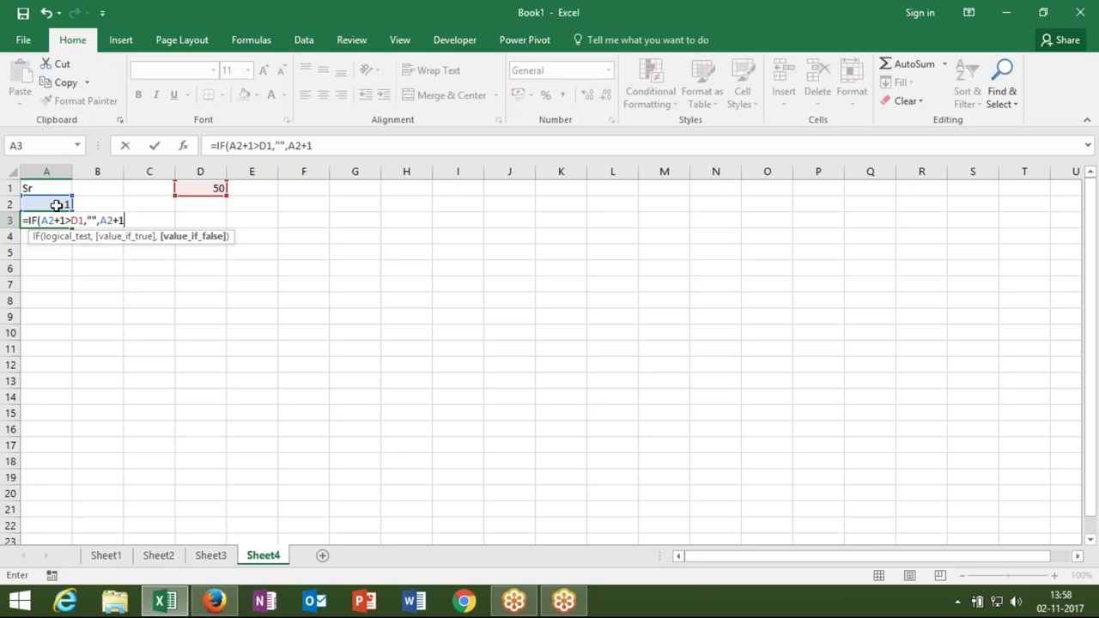
{"action": "key", "text": "Return"}
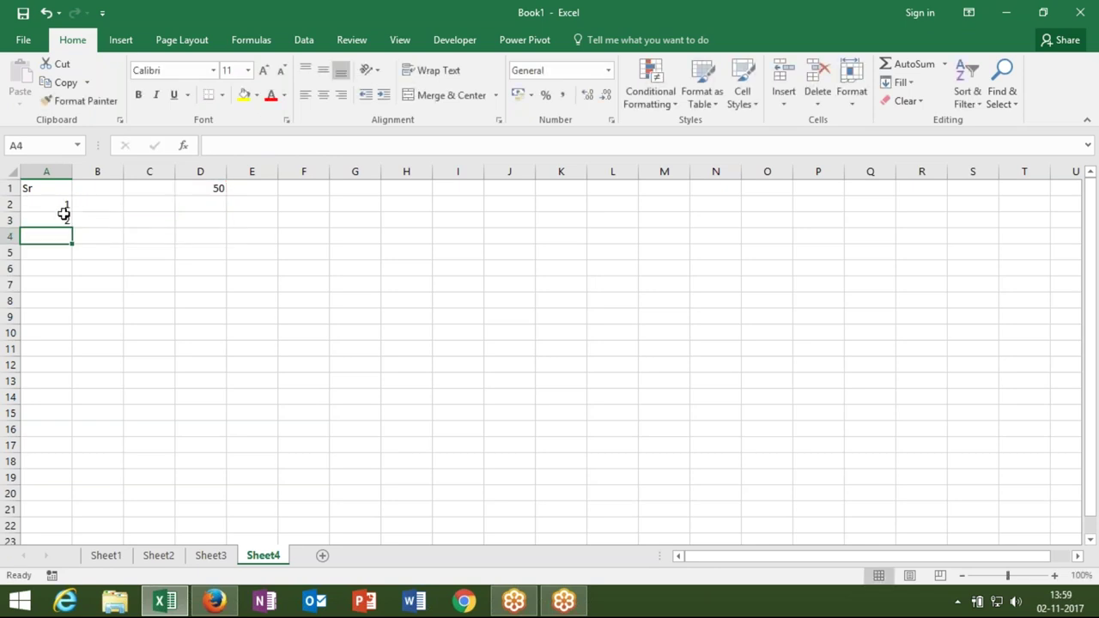
Step: Make D1 absolute as $D$1 in A3's formula and fill it down to A19
{"action": "left_click", "coordinate": [60, 221]}
{"action": "left_click", "coordinate": [266, 145]}
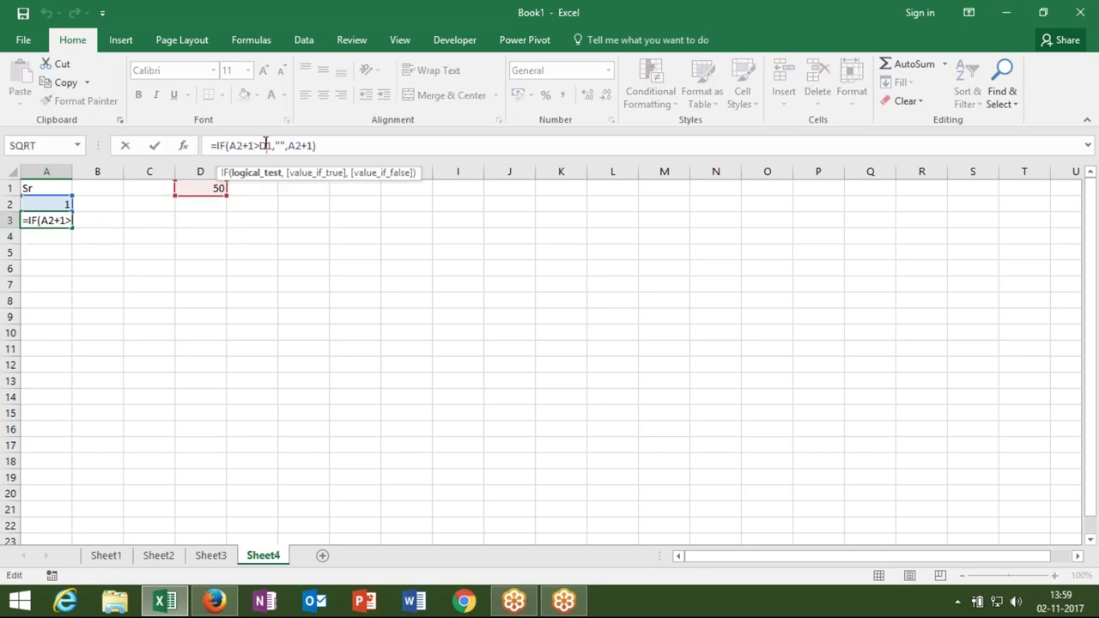
{"action": "key", "text": "F4"}
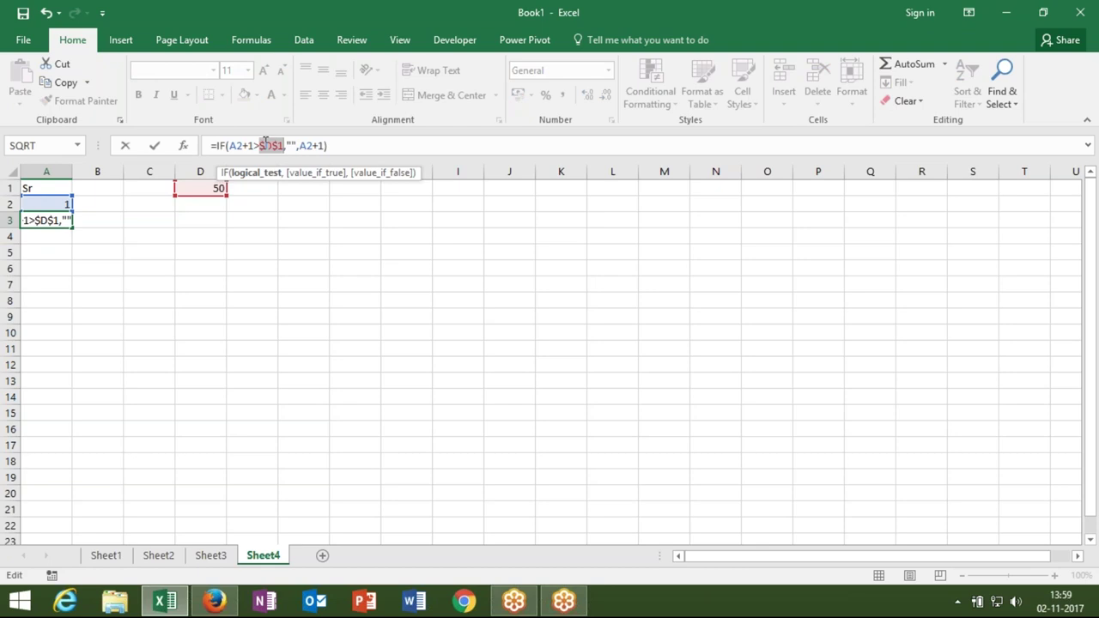
{"action": "key", "text": "Return"}
{"action": "key", "text": "Up"}
{"action": "key", "text": "shift+Down"}
{"action": "key", "text": "shift+Down"}
{"action": "key", "text": "shift+Down"}
{"action": "key", "text": "shift+Down"}
{"action": "key", "text": "ctrl+d"}
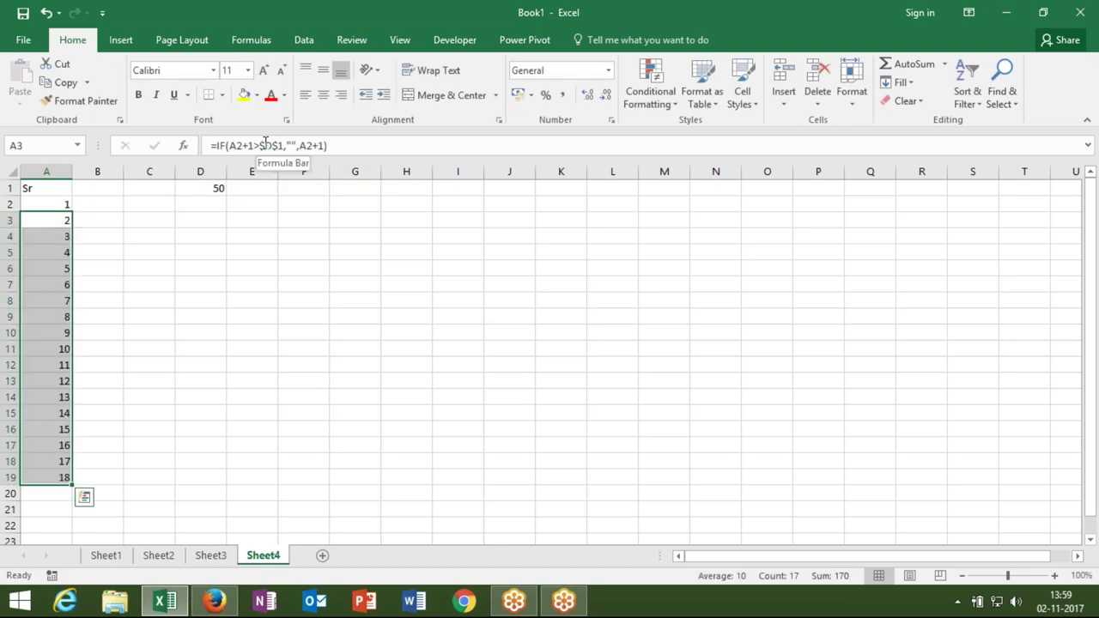
Step: Change the limit in D1 to 15
{"action": "double_click", "coordinate": [214, 189]}
{"action": "key", "text": "BackSpace"}
{"action": "key", "text": "BackSpace"}
{"action": "type", "text": "15"}
{"action": "key", "text": "Return"}
Step: Check the #VALUE! error in A18 and the formulas in A4 and A3
{"action": "left_click", "coordinate": [49, 462]}
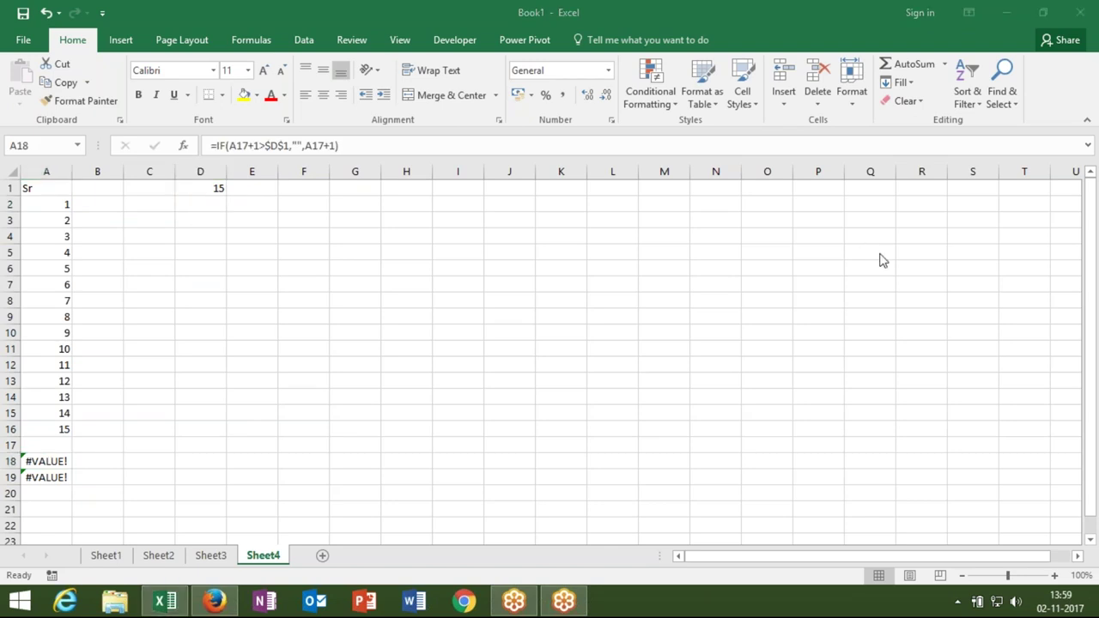
{"action": "left_click", "coordinate": [211, 556]}
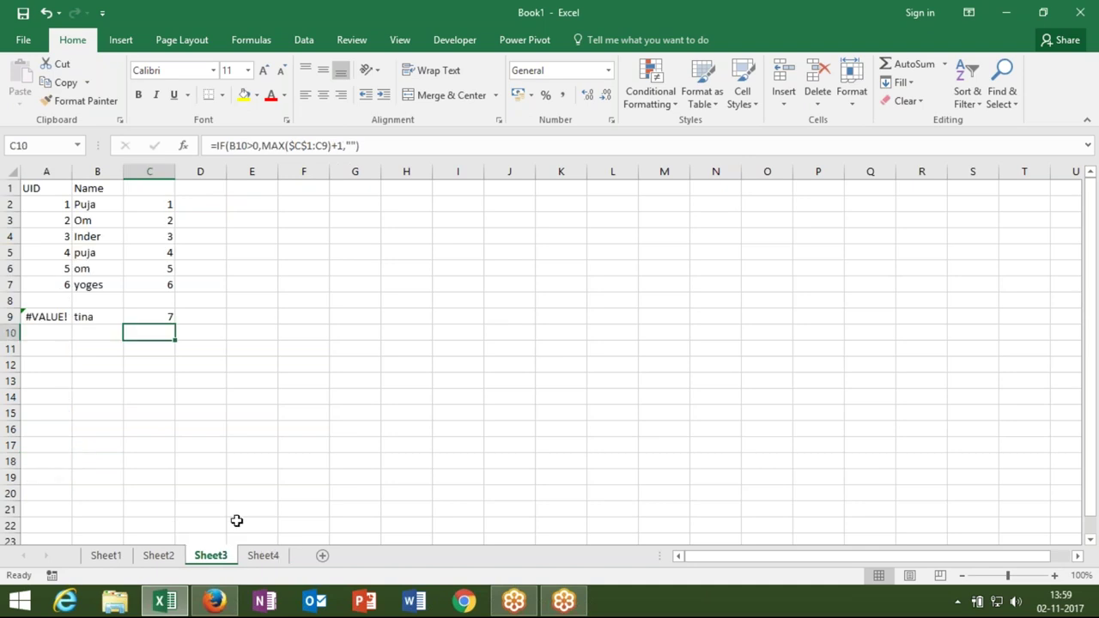
{"action": "left_click", "coordinate": [263, 556]}
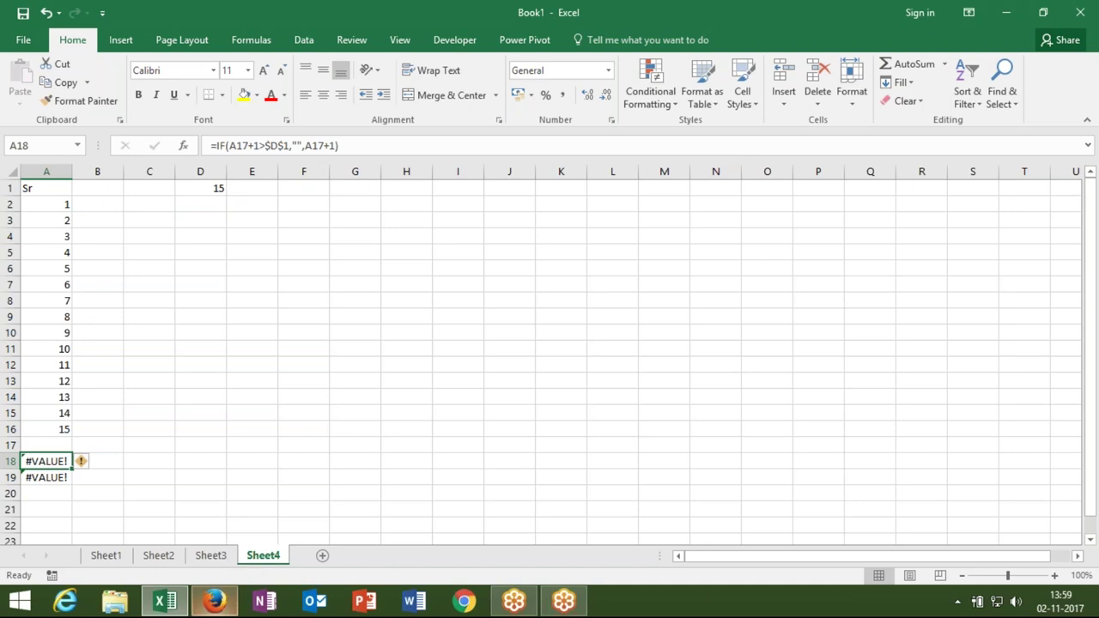
{"action": "left_click", "coordinate": [54, 236]}
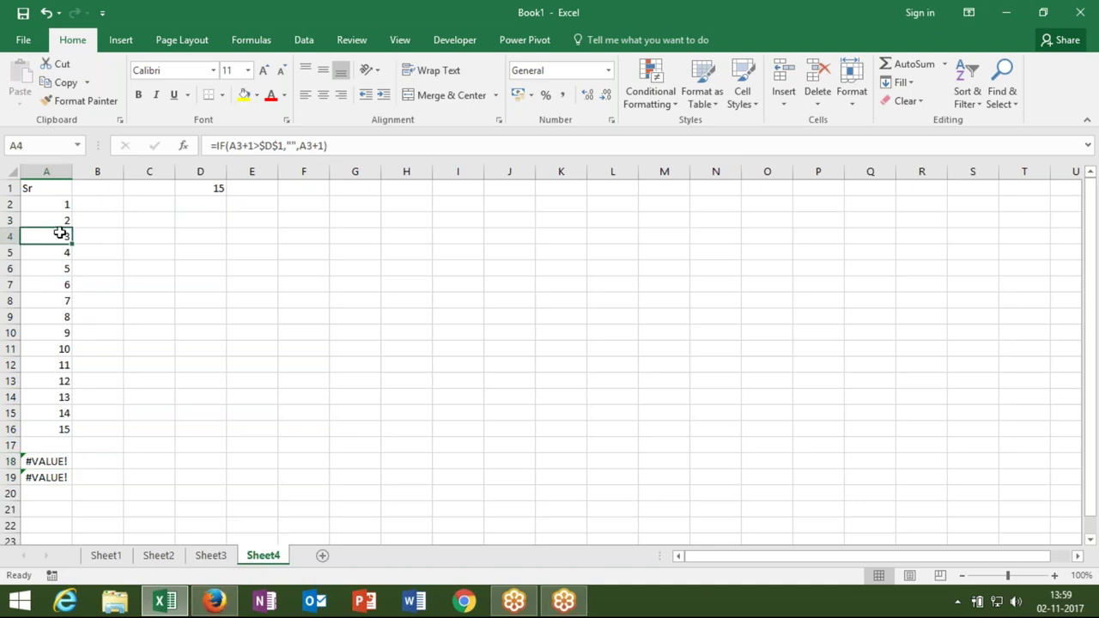
{"action": "left_click", "coordinate": [57, 225]}
Step: Change A3's formula to =IFERROR(IF(A2+1>$D$1,"",A2+1),"")
{"action": "left_click", "coordinate": [216, 146]}
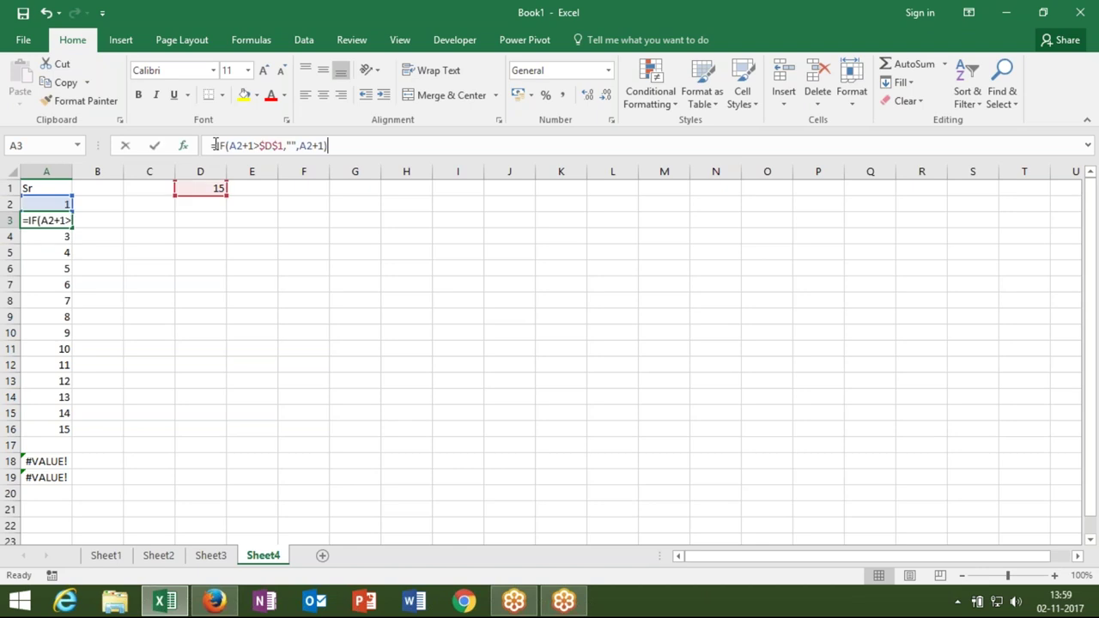
{"action": "type", "text": "if"}
{"action": "key", "text": "Down"}
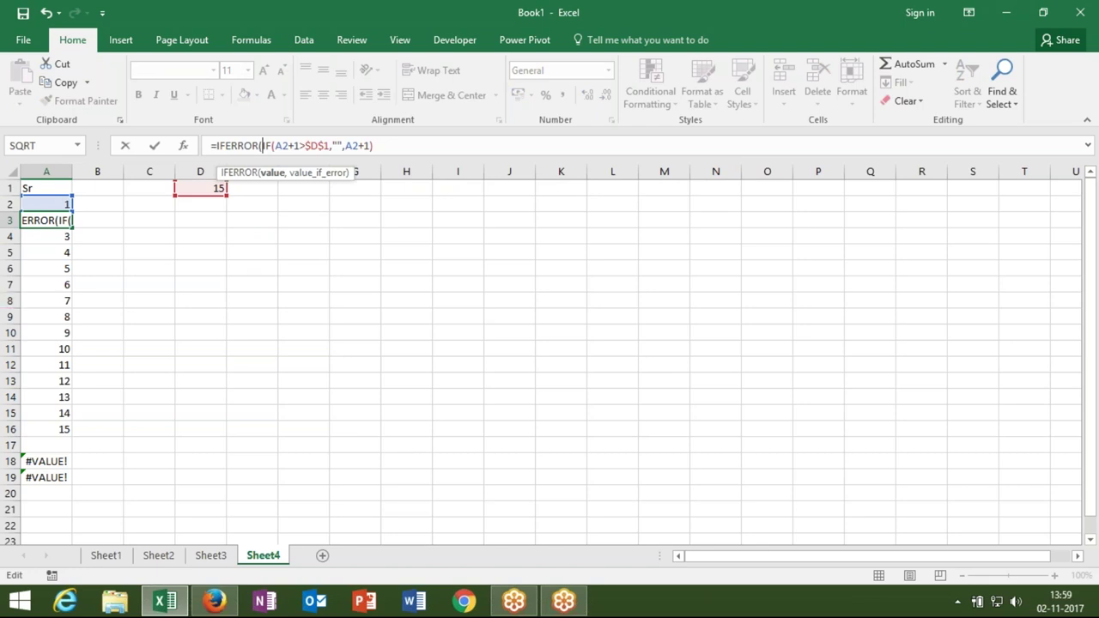
{"action": "left_click", "coordinate": [388, 148]}
{"action": "left_click_drag", "start_coordinate": [371, 148], "coordinate": [264, 148]}
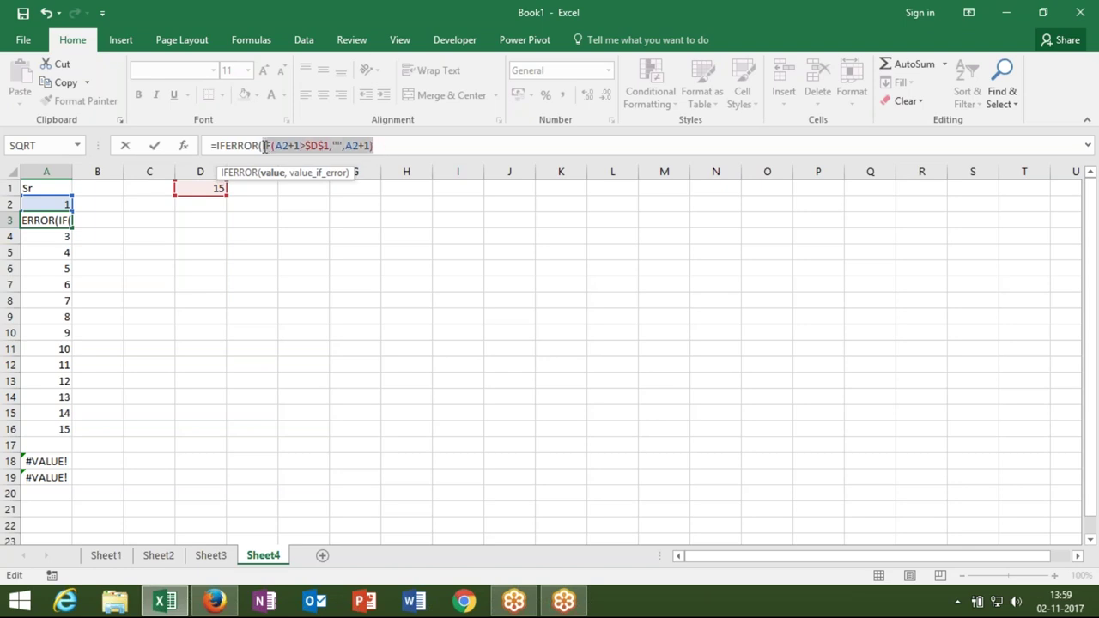
{"action": "left_click", "coordinate": [413, 146]}
{"action": "type", "text": ",\"\""}
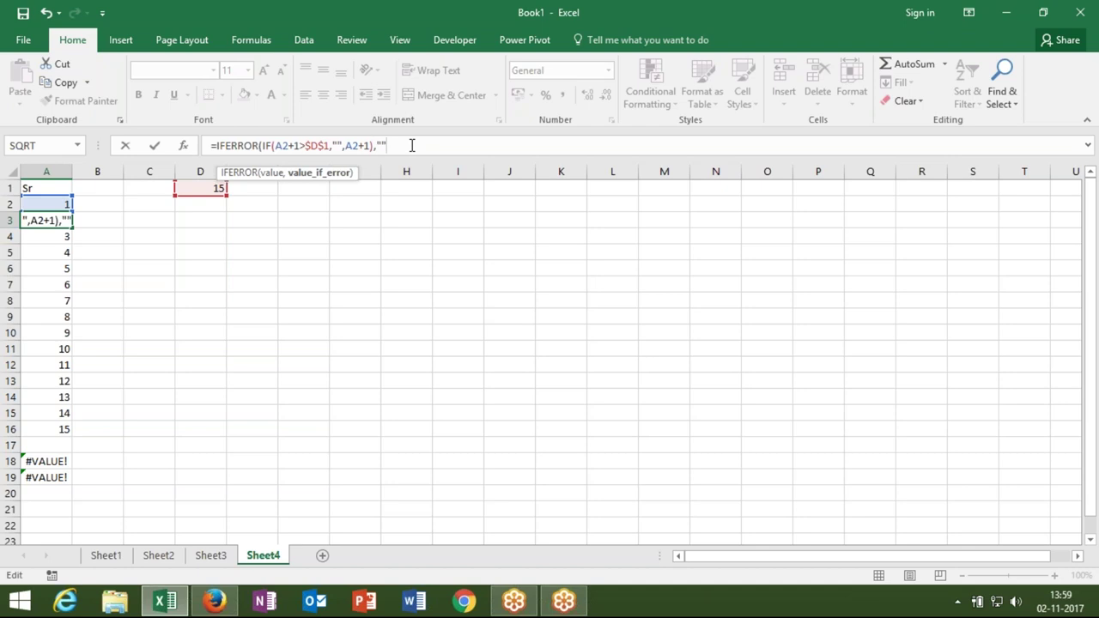
{"action": "type", "text": ")"}
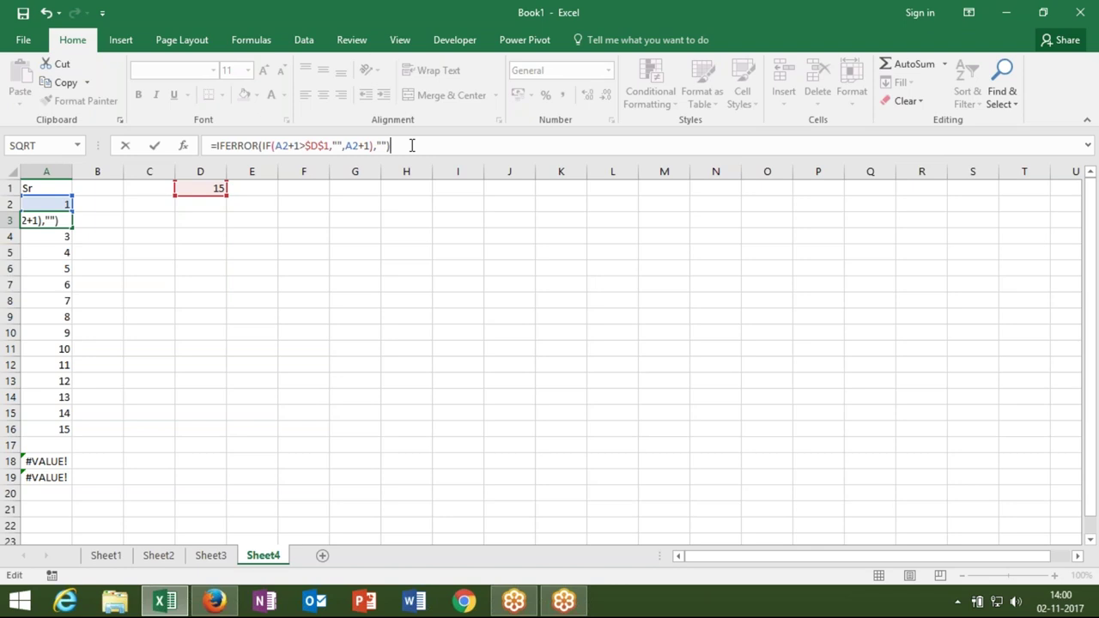
{"action": "key", "text": "Return"}
{"action": "key", "text": "Up"}
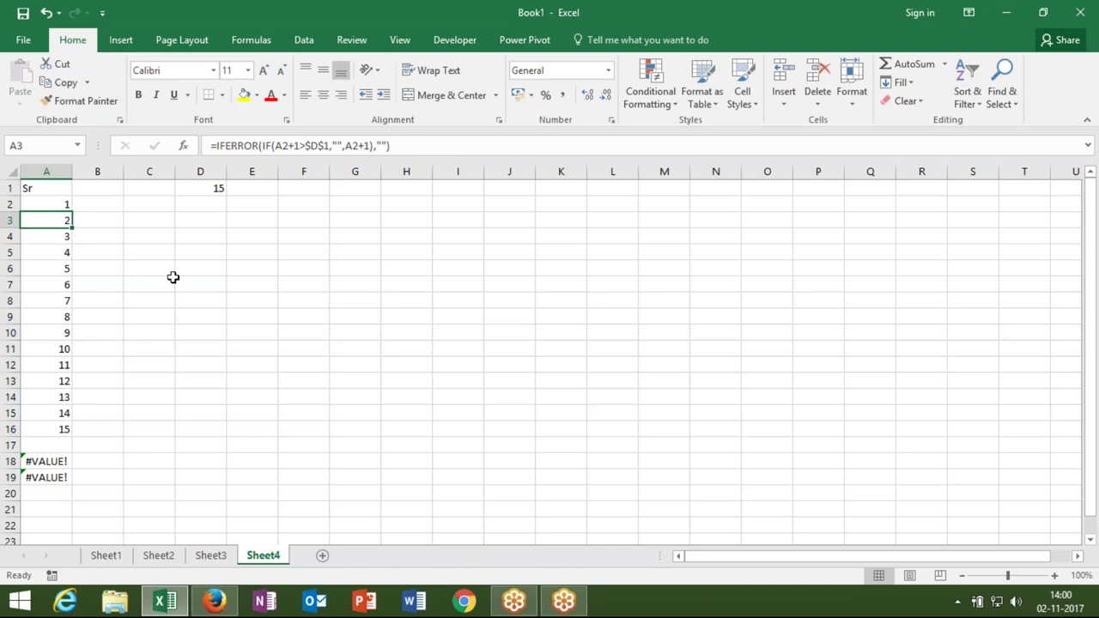
{"action": "left_click", "coordinate": [152, 189]}
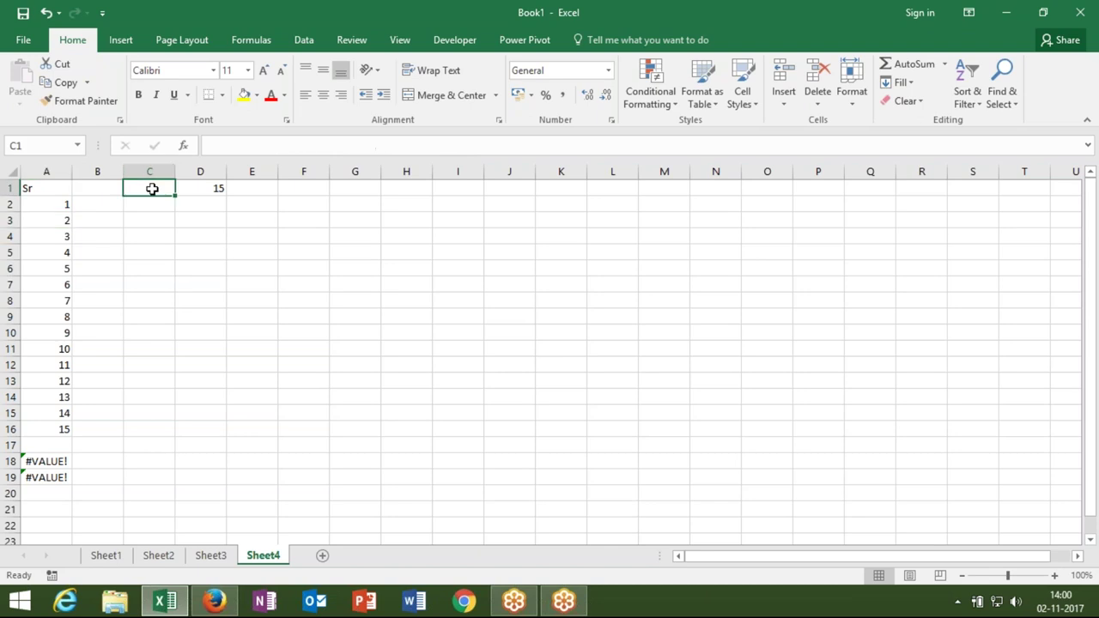
Step: Enter the start value 5 in C1 alongside the limit in D1
{"action": "type", "text": "5"}
{"action": "key", "text": "Return"}
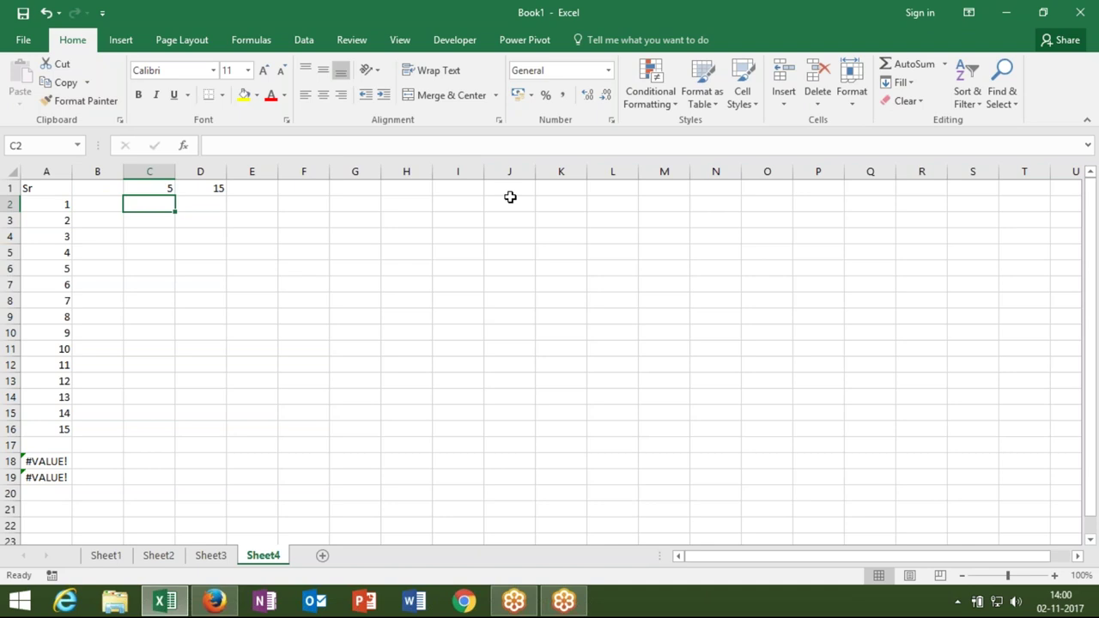
{"action": "left_click", "coordinate": [159, 186]}
{"action": "left_click", "coordinate": [208, 188]}
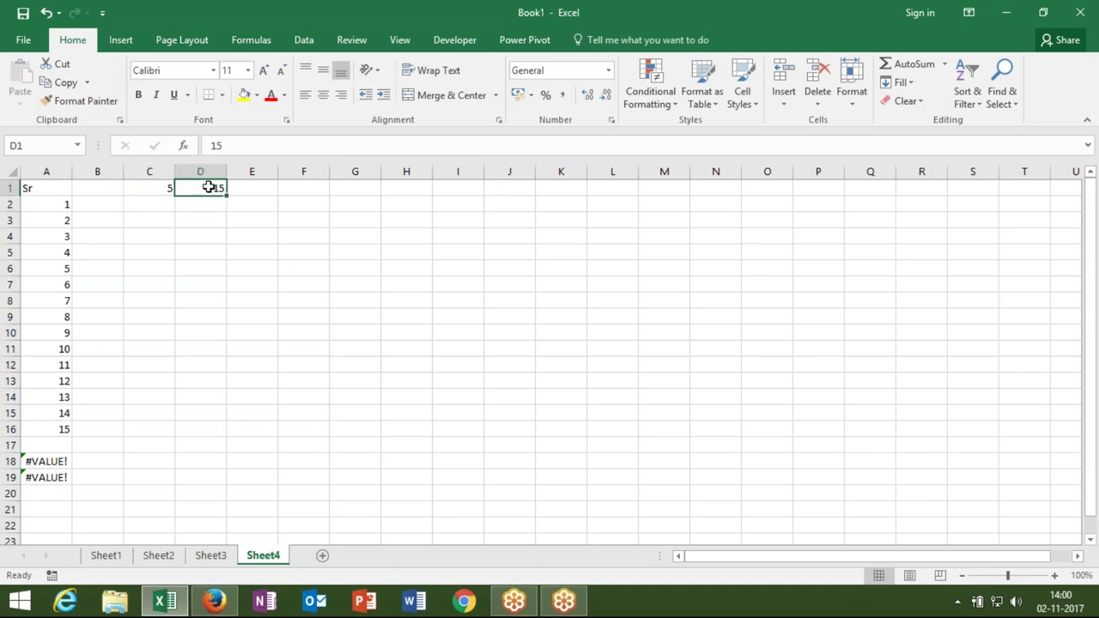
Step: Set A2 to =C1 and fill A3's formula down to A19
{"action": "left_click", "coordinate": [60, 207]}
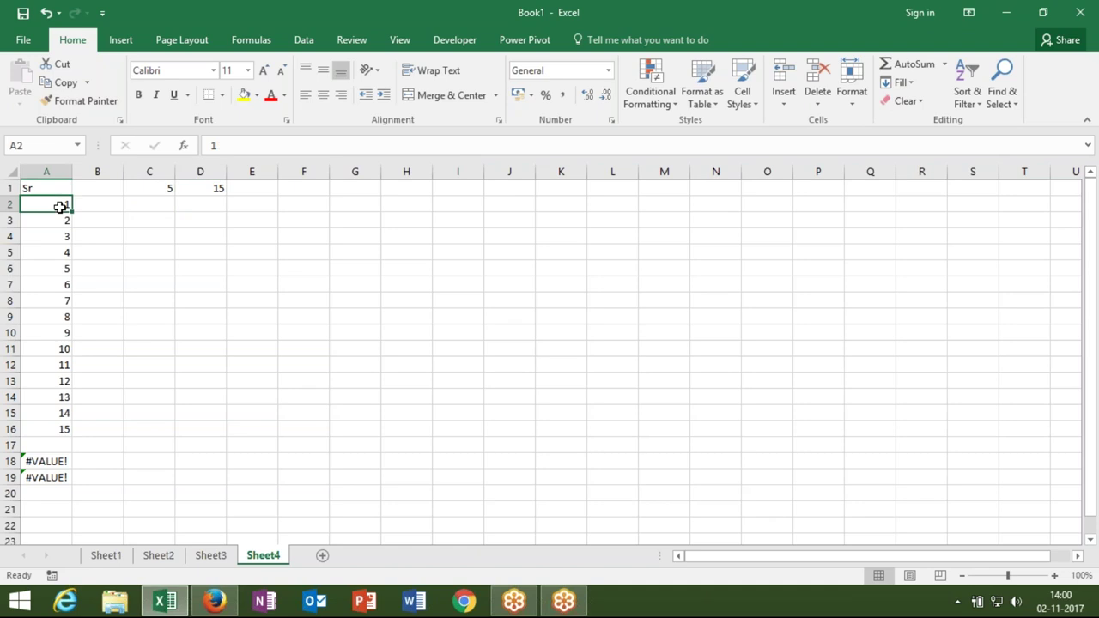
{"action": "type", "text": "="}
{"action": "left_click", "coordinate": [133, 189]}
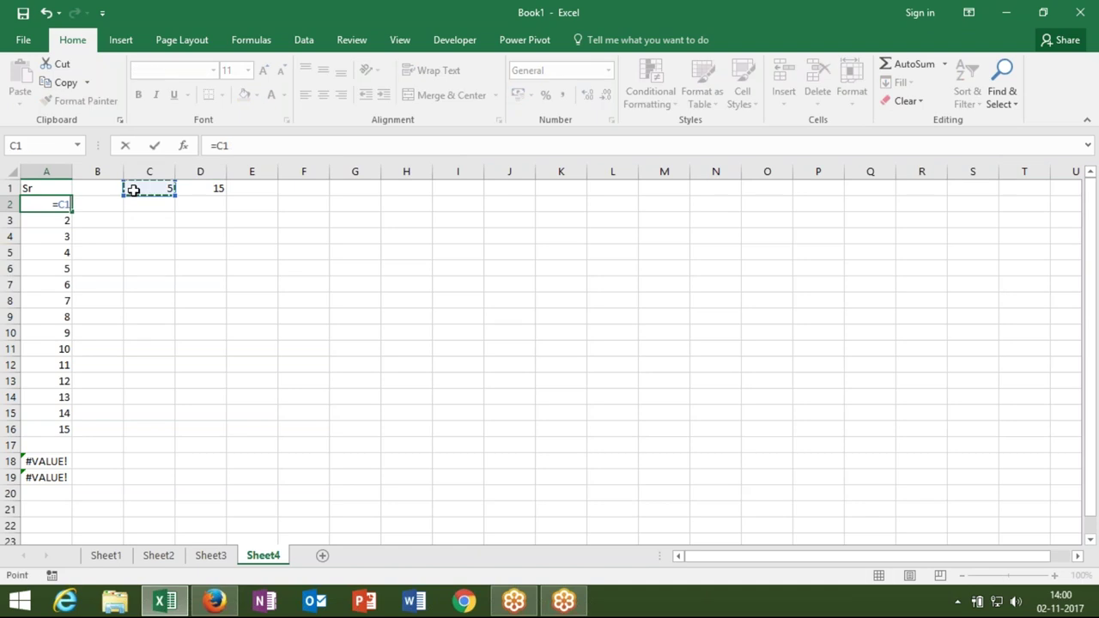
{"action": "key", "text": "Return"}
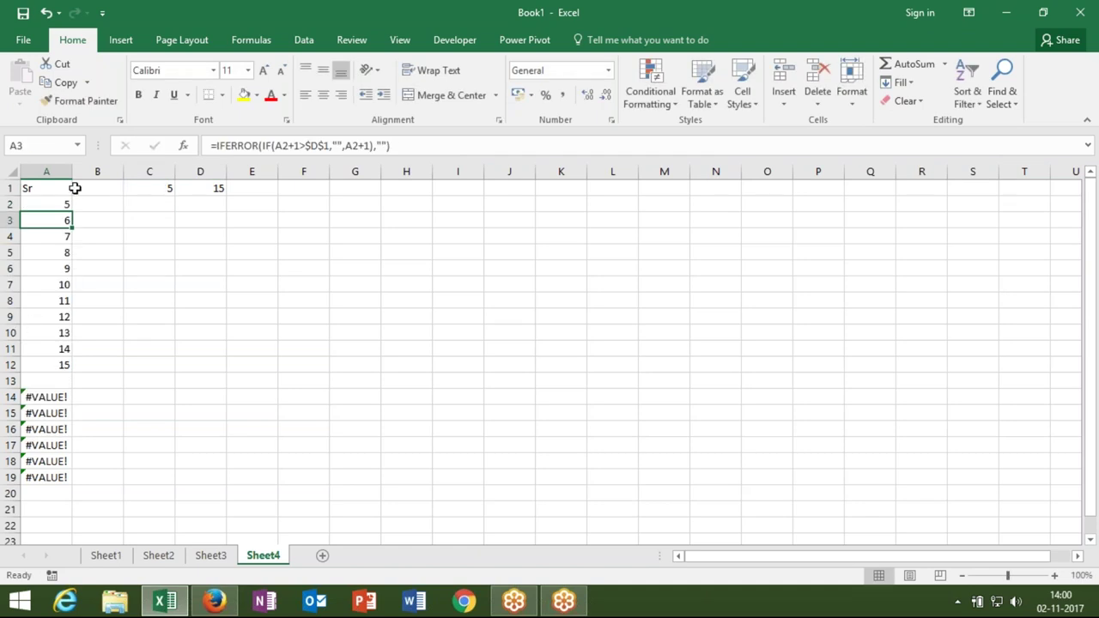
{"action": "left_click_drag", "start_coordinate": [73, 229], "coordinate": [72, 478]}
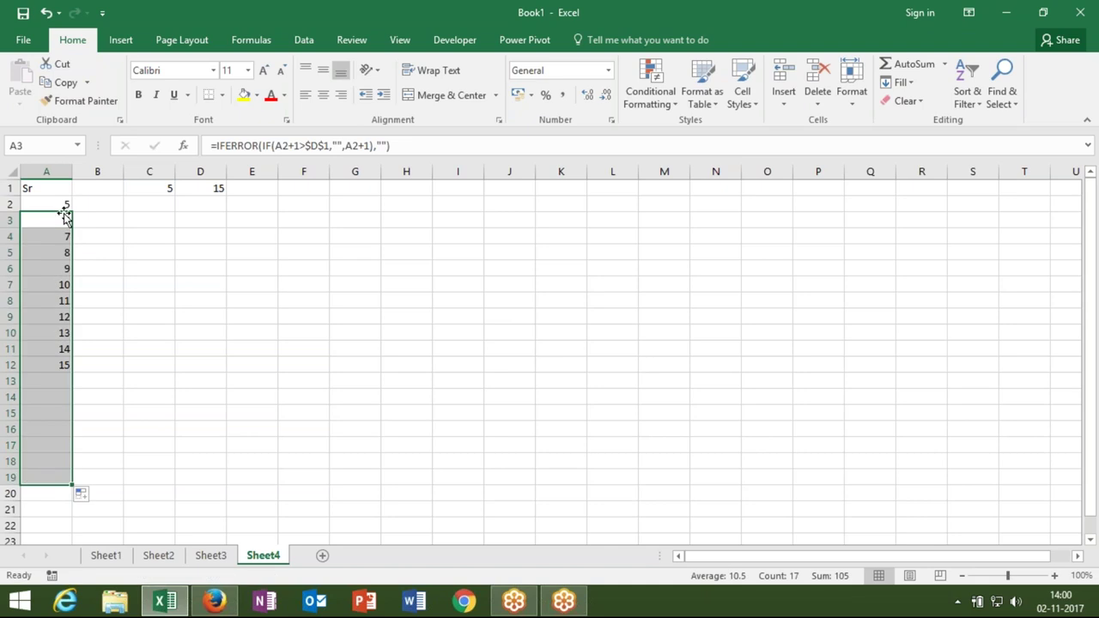
{"action": "key", "text": "Up"}
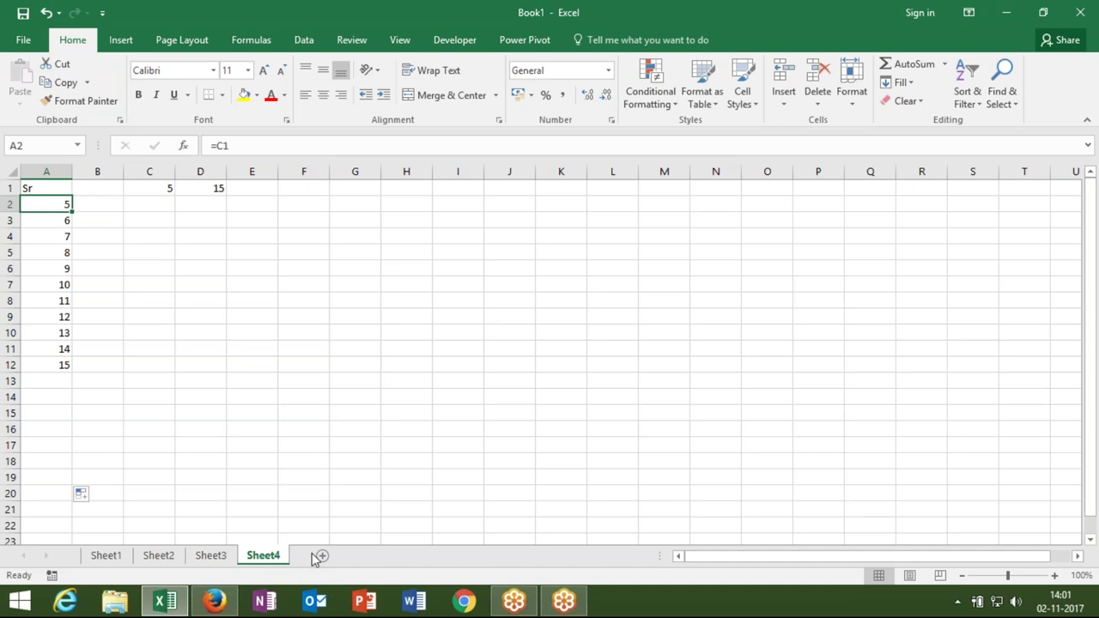
{"action": "left_click", "coordinate": [162, 556]}
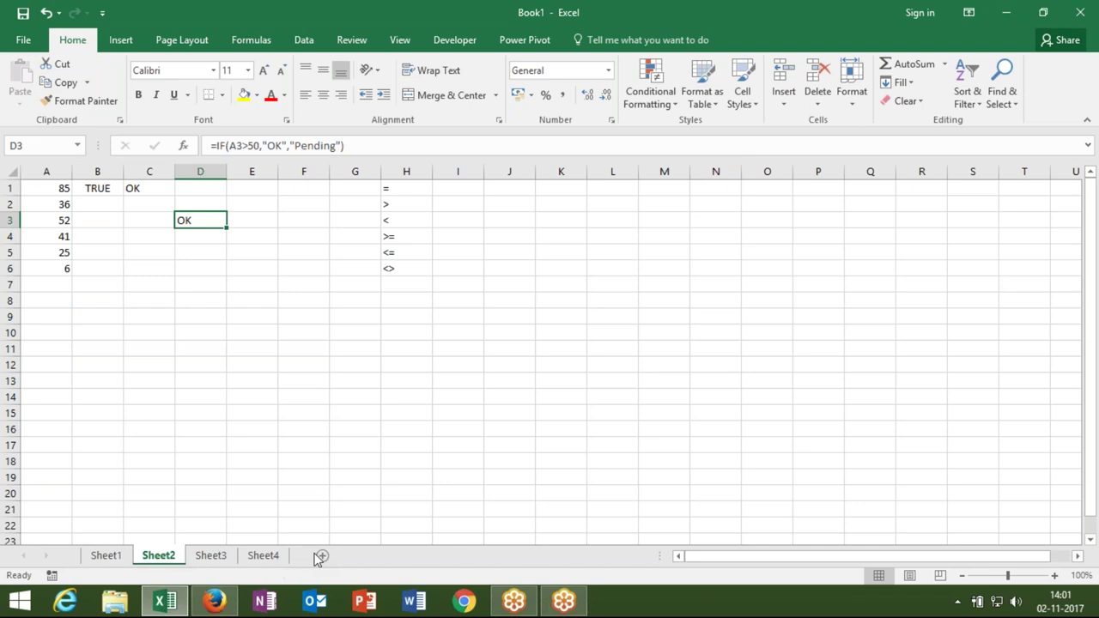
Step: Add a blank Sheet5, then review Sheet2's B1 and C1 formulas
{"action": "left_click", "coordinate": [320, 556]}
{"action": "left_click", "coordinate": [167, 558]}
{"action": "left_click", "coordinate": [97, 188]}
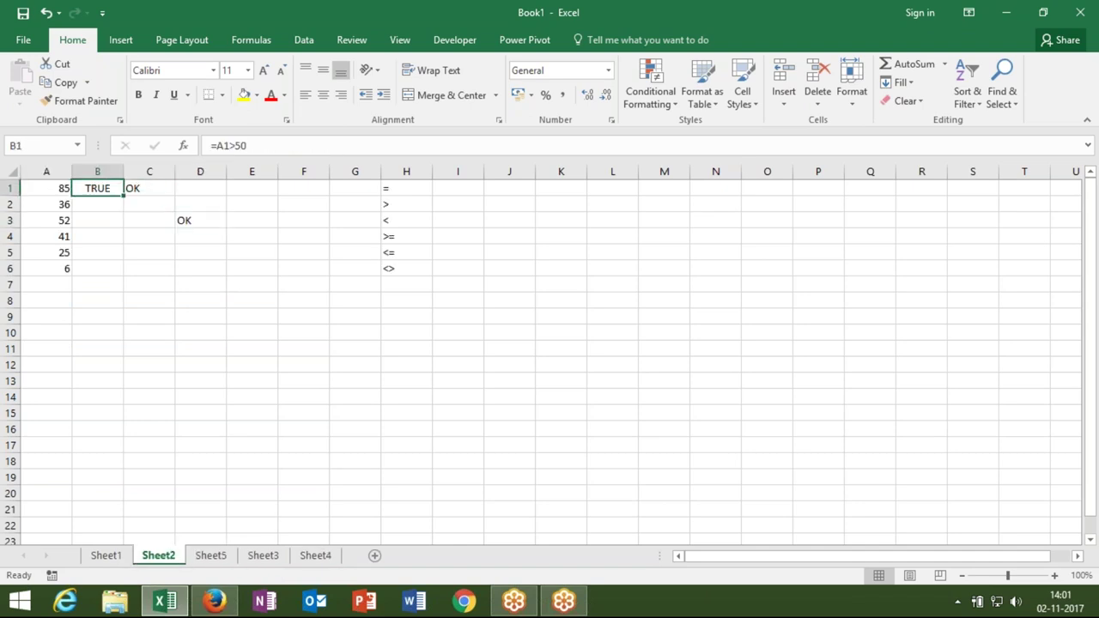
{"action": "left_click", "coordinate": [147, 188]}
Step: Enter the text 50-60 in D6
{"action": "left_click", "coordinate": [177, 264]}
{"action": "type", "text": "50-60"}
{"action": "key", "text": "Return"}
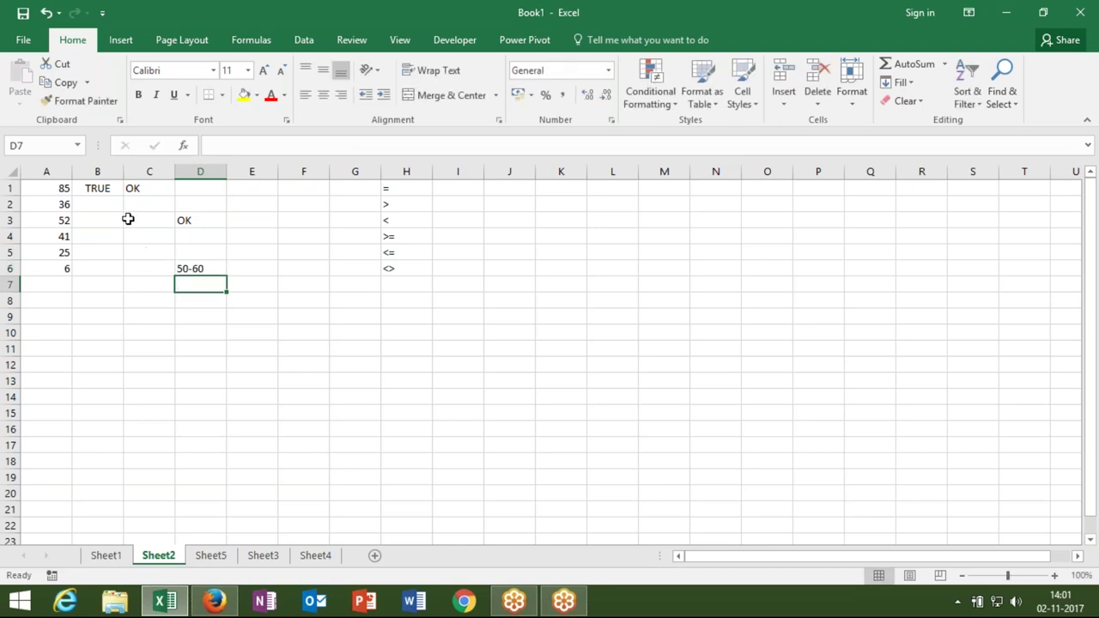
{"action": "left_click", "coordinate": [93, 187]}
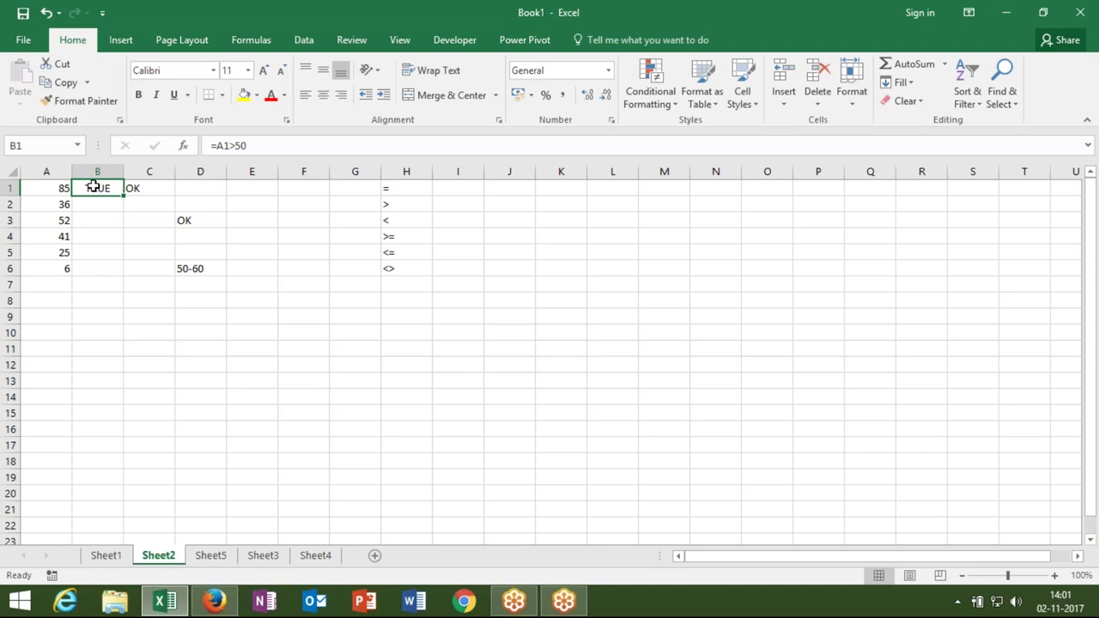
Step: Enter =AND(A2>=50,A2<=60) in B2 to test whether A2's score lies between 50 and 60
{"action": "left_click", "coordinate": [101, 211]}
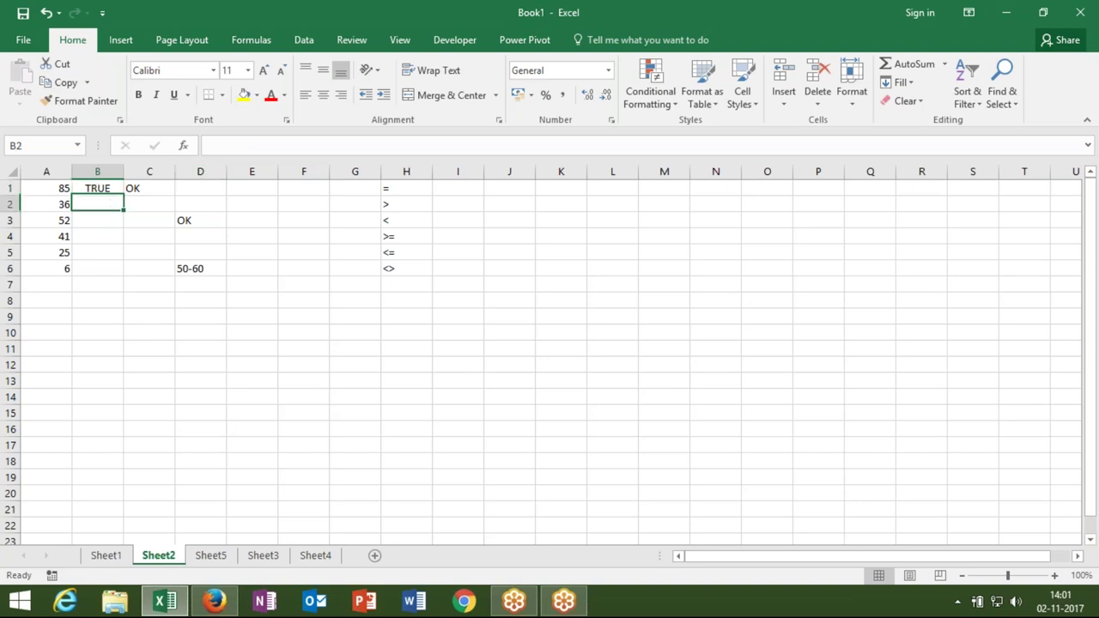
{"action": "type", "text": "="}
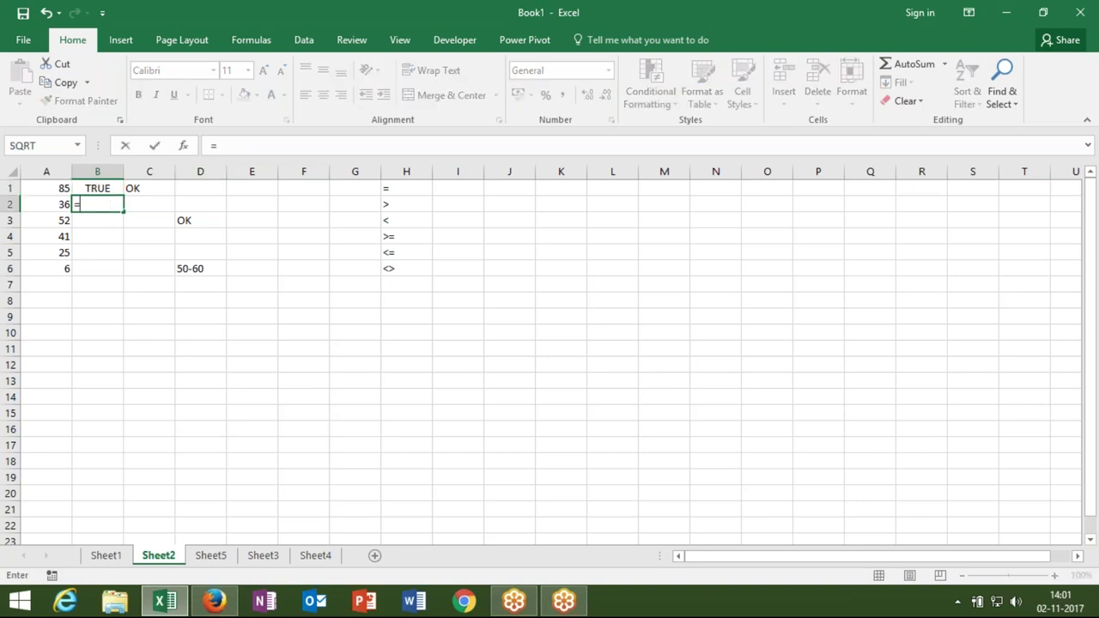
{"action": "type", "text": "if"}
{"action": "key", "text": "BackSpace"}
{"action": "key", "text": "BackSpace"}
{"action": "type", "text": "and"}
{"action": "key", "text": "Tab"}
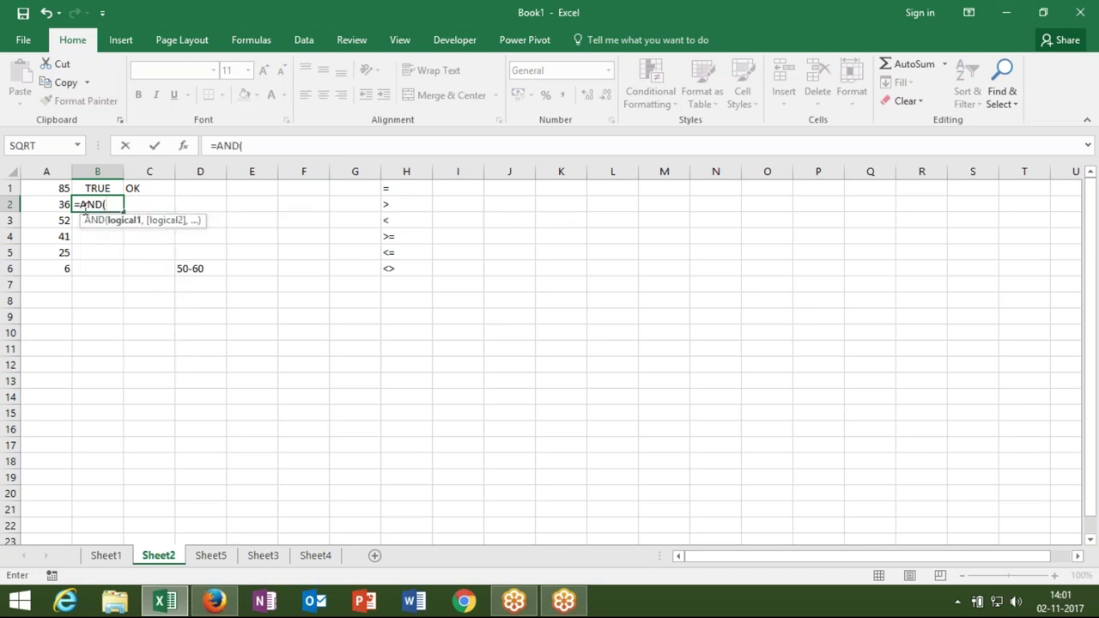
{"action": "left_click", "coordinate": [63, 204]}
{"action": "type", "text": ">=30,"}
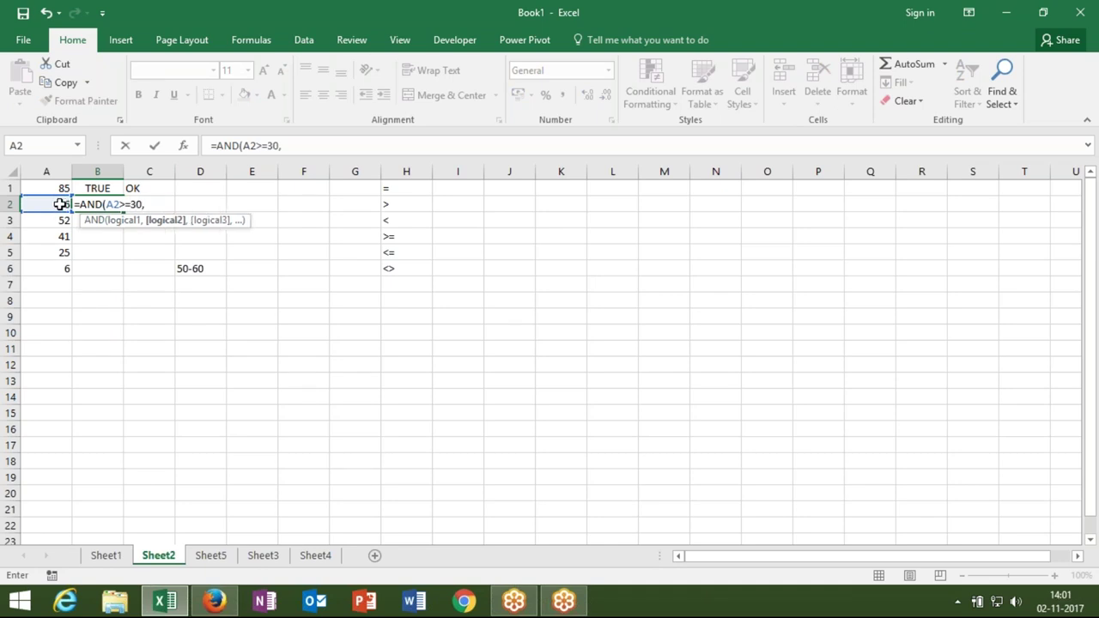
{"action": "left_click", "coordinate": [61, 203]}
{"action": "key", "text": "BackSpace"}
{"action": "key", "text": "BackSpace"}
{"action": "key", "text": "BackSpace"}
{"action": "key", "text": "BackSpace"}
{"action": "key", "text": "BackSpace"}
{"action": "type", "text": "50,"}
{"action": "left_click", "coordinate": [57, 203]}
{"action": "type", "text": "<=60)"}
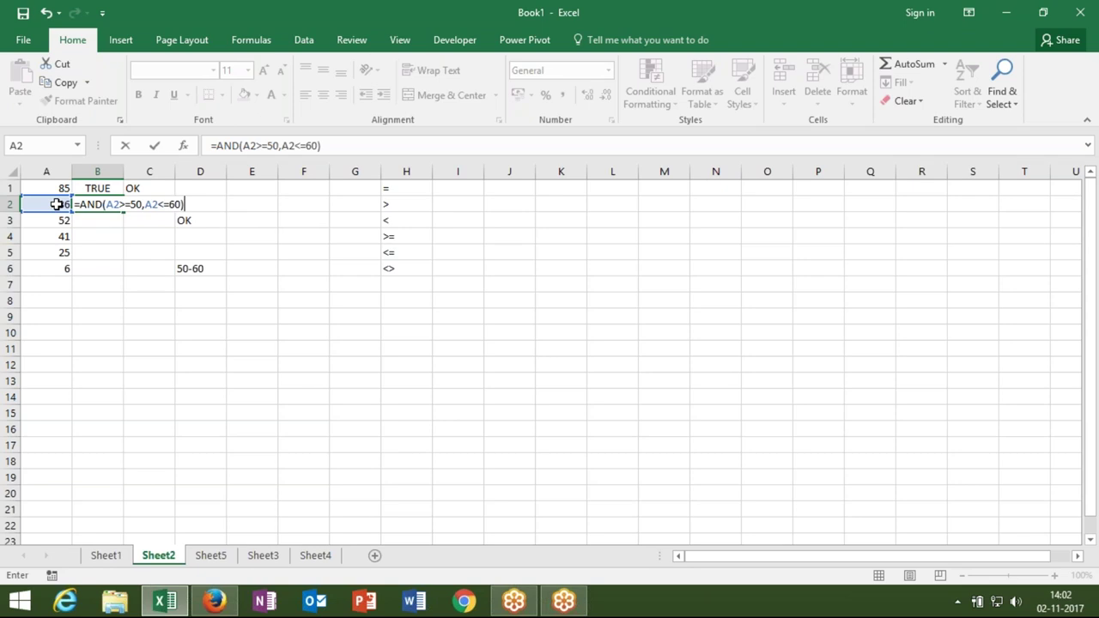
{"action": "key", "text": "Return"}
Step: Wrap B2's test as =IF(AND(A2>=50,A2<=60),"OK","Pending"), accepting the correction prompt
{"action": "key", "text": "Up"}
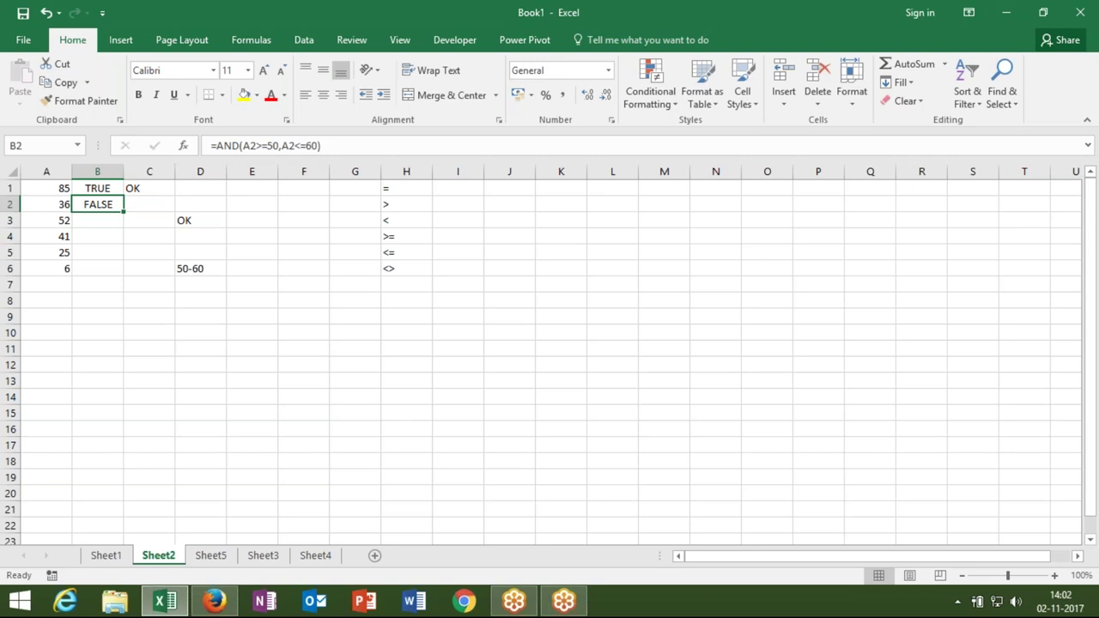
{"action": "left_click", "coordinate": [219, 146]}
{"action": "left_click", "coordinate": [214, 146]}
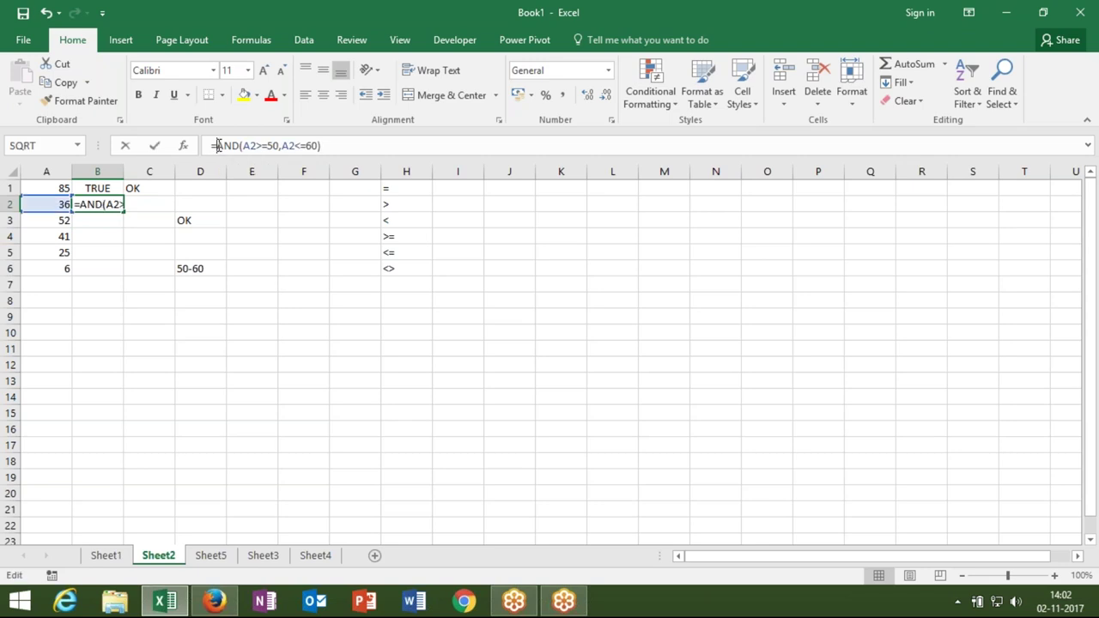
{"action": "type", "text": "IF(AND(A2>=50"}
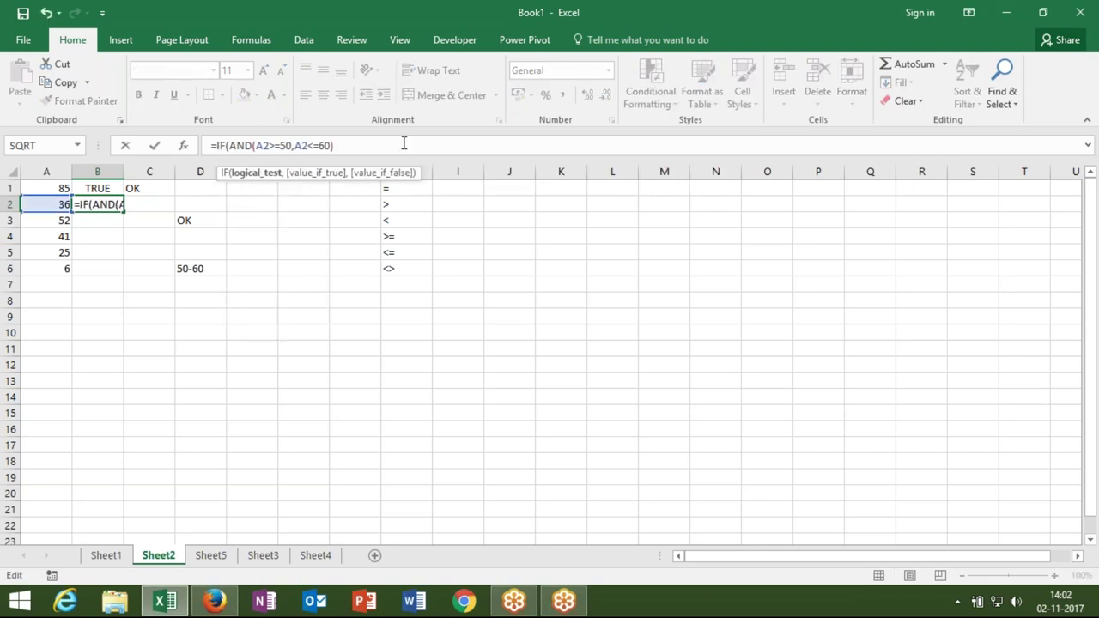
{"action": "type", "text": ",A2<=60),\"OK\",\"P"}
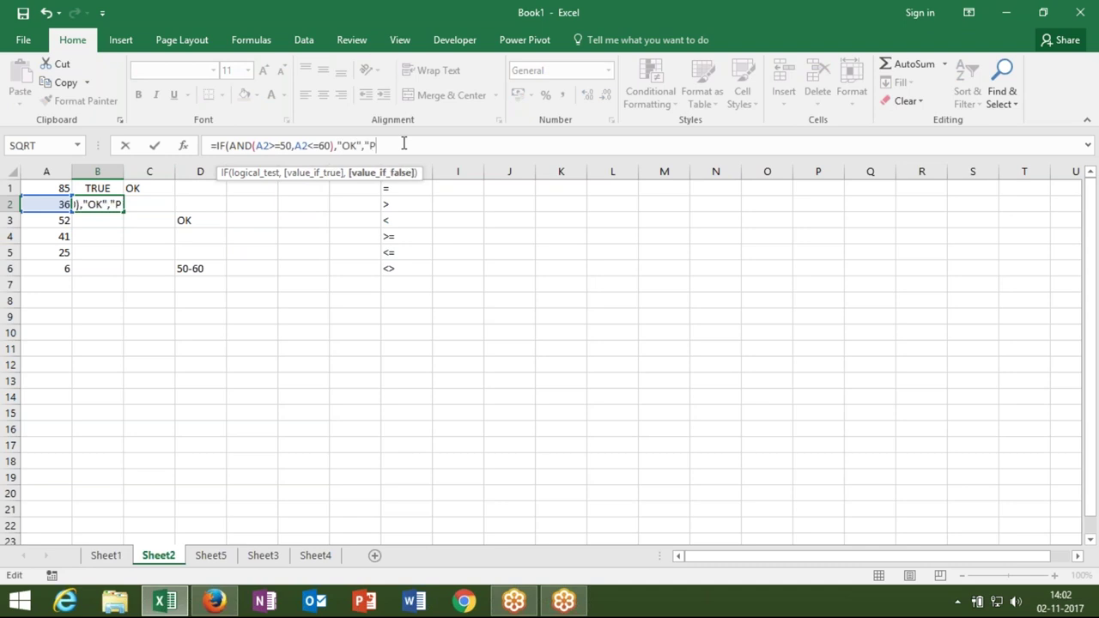
{"action": "type", "text": "ending"}
{"action": "type", "text": "\""}
{"action": "key", "text": "Return"}
{"action": "key", "text": "Return"}
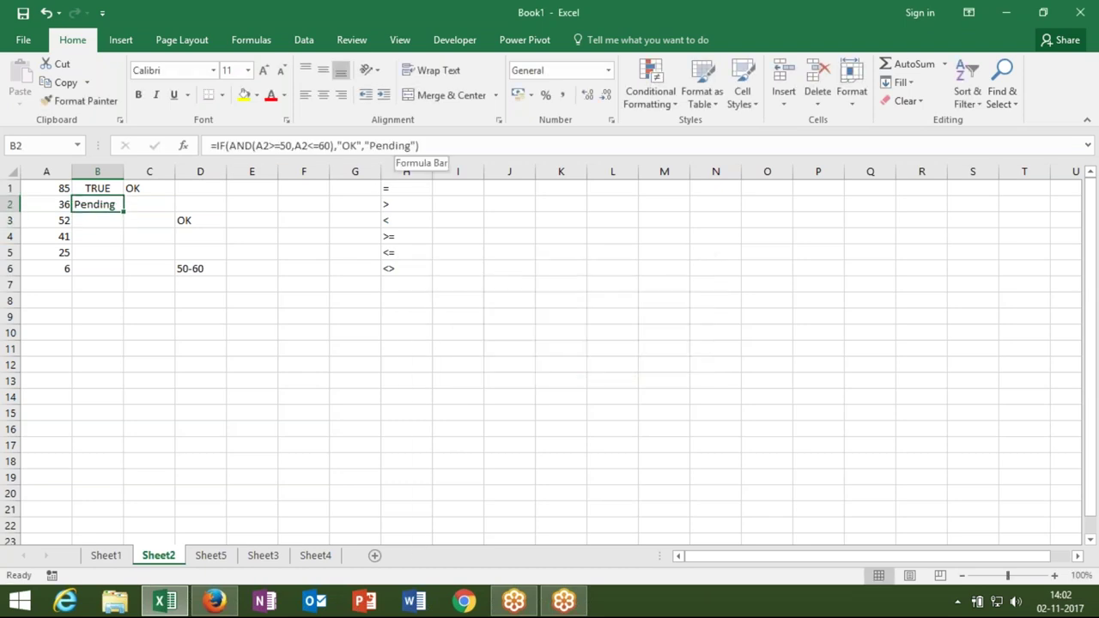
{"action": "left_click", "coordinate": [509, 188]}
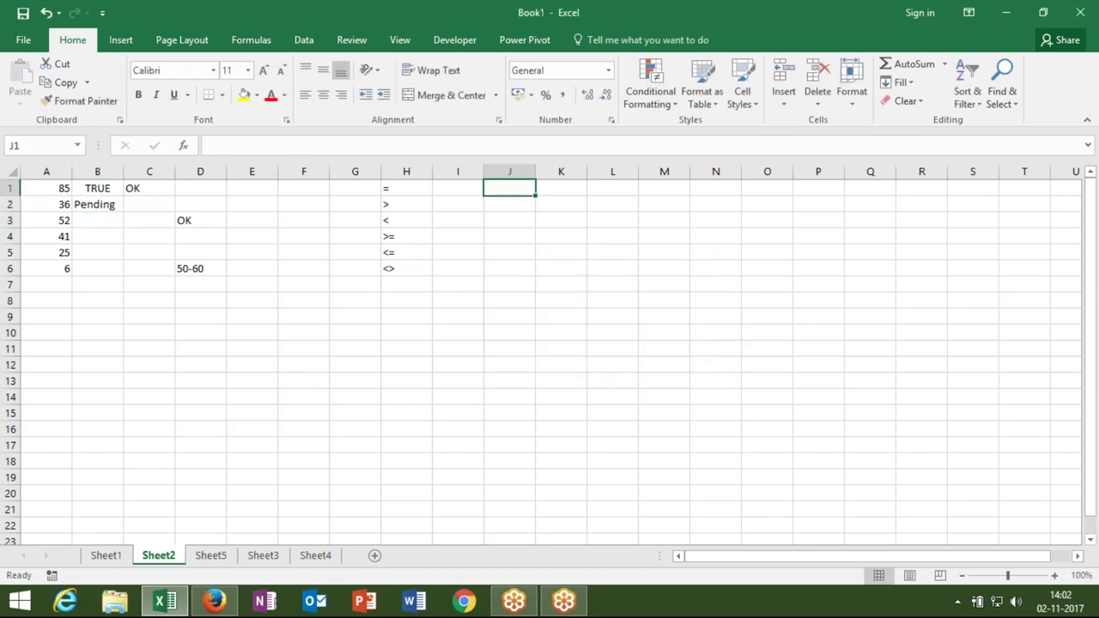
Step: Type S-1 in J1 and AutoFill headers S-2 to S-4 across K1:M1
{"action": "type", "text": "S-1"}
{"action": "key", "text": "Return"}
{"action": "left_click", "coordinate": [501, 187]}
{"action": "left_click_drag", "start_coordinate": [536, 196], "coordinate": [666, 194]}
Step: Enter the scores 22, 33, 55 and 99 in J2:M2
{"action": "left_click", "coordinate": [513, 203]}
{"action": "type", "text": "22"}
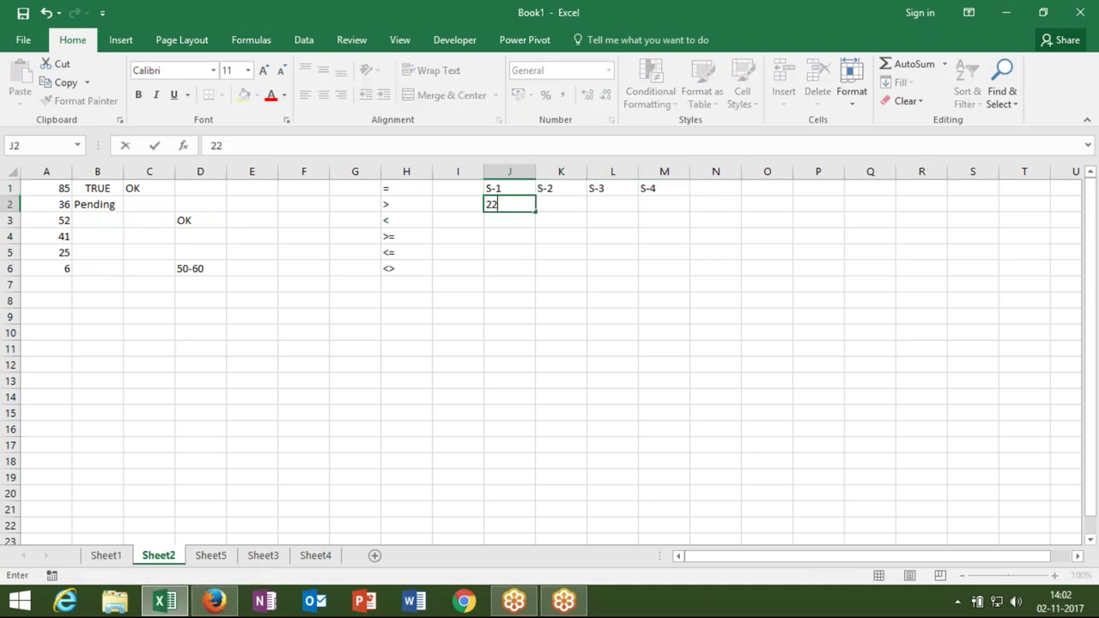
{"action": "key", "text": "Tab"}
{"action": "type", "text": "33"}
{"action": "key", "text": "Tab"}
{"action": "type", "text": "55"}
{"action": "key", "text": "Tab"}
{"action": "type", "text": "99"}
{"action": "key", "text": "Tab"}
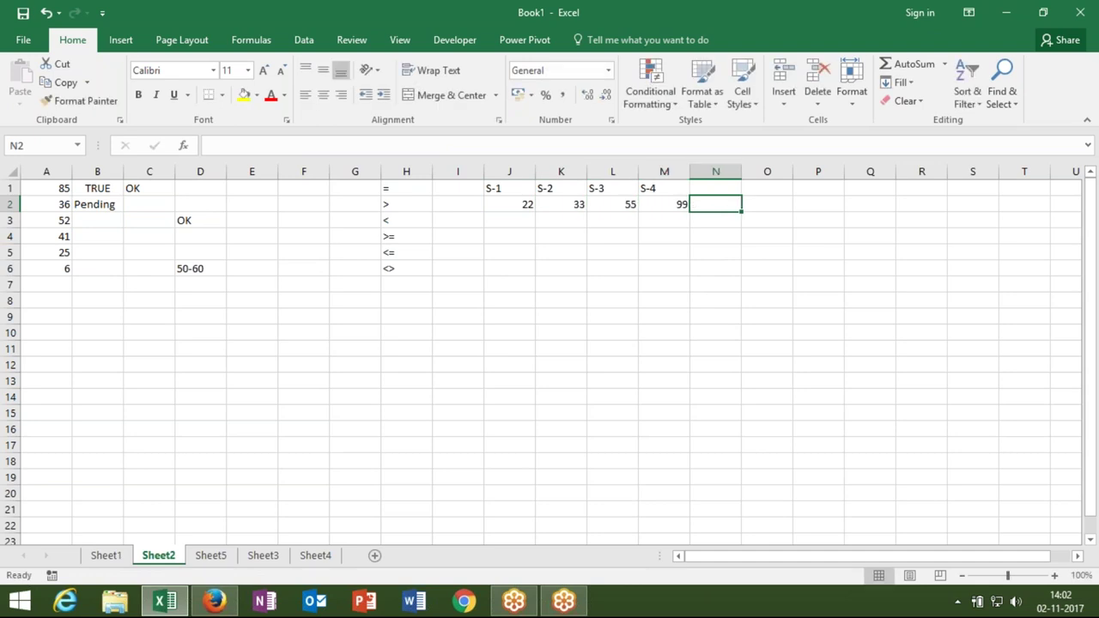
Step: Enter =AND(J2>=33,K2>=33,L2>=33,M2>=33) in N2
{"action": "type", "text": "="}
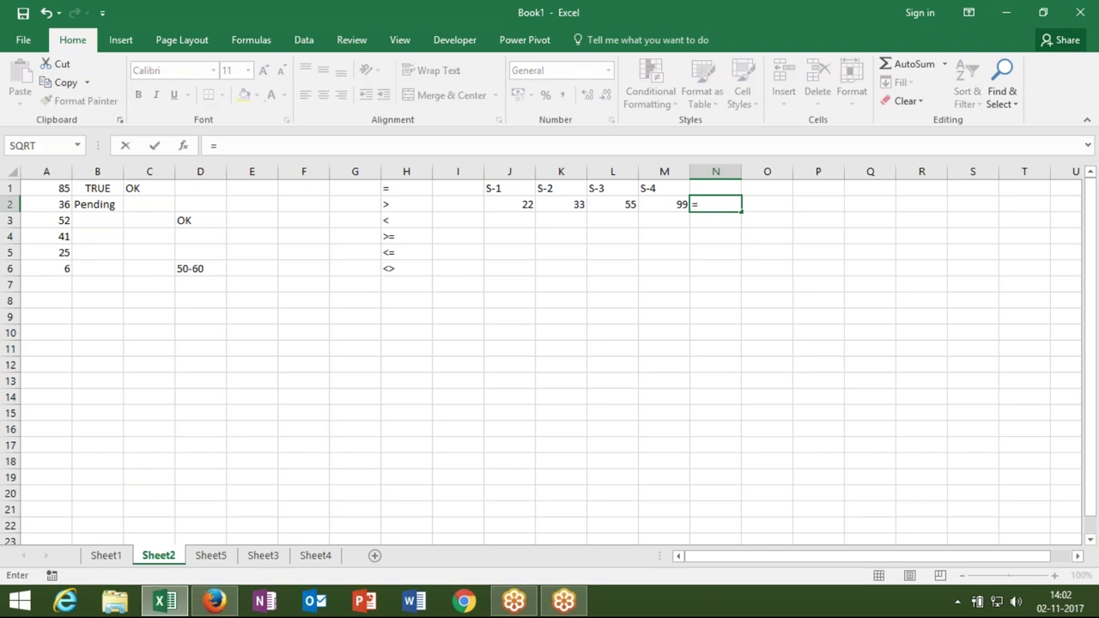
{"action": "type", "text": "and"}
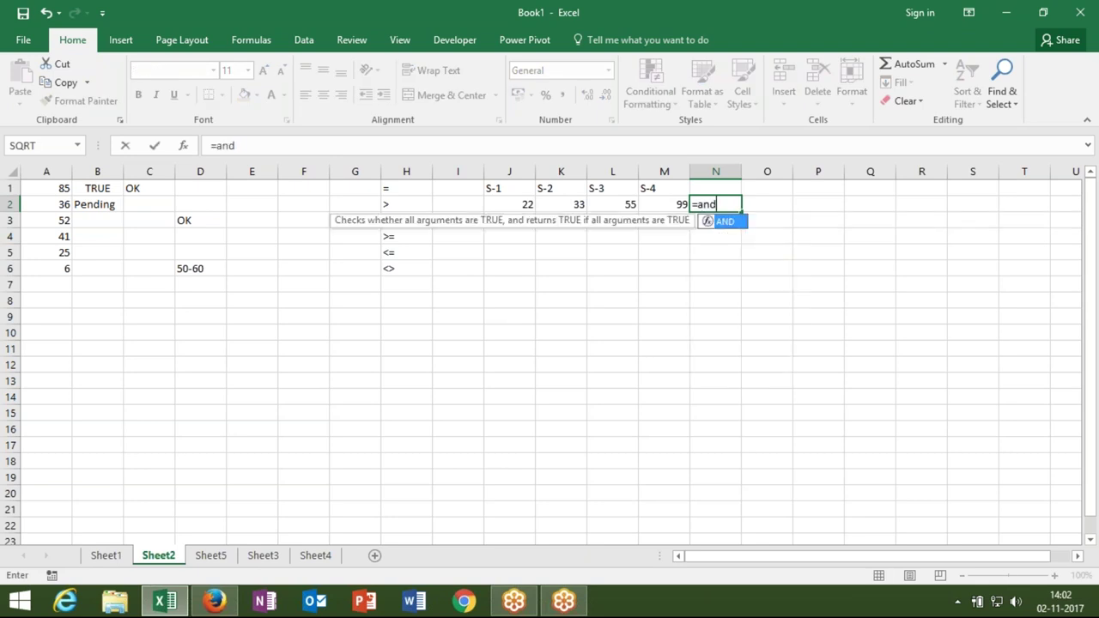
{"action": "type", "text": "("}
{"action": "left_click", "coordinate": [521, 202]}
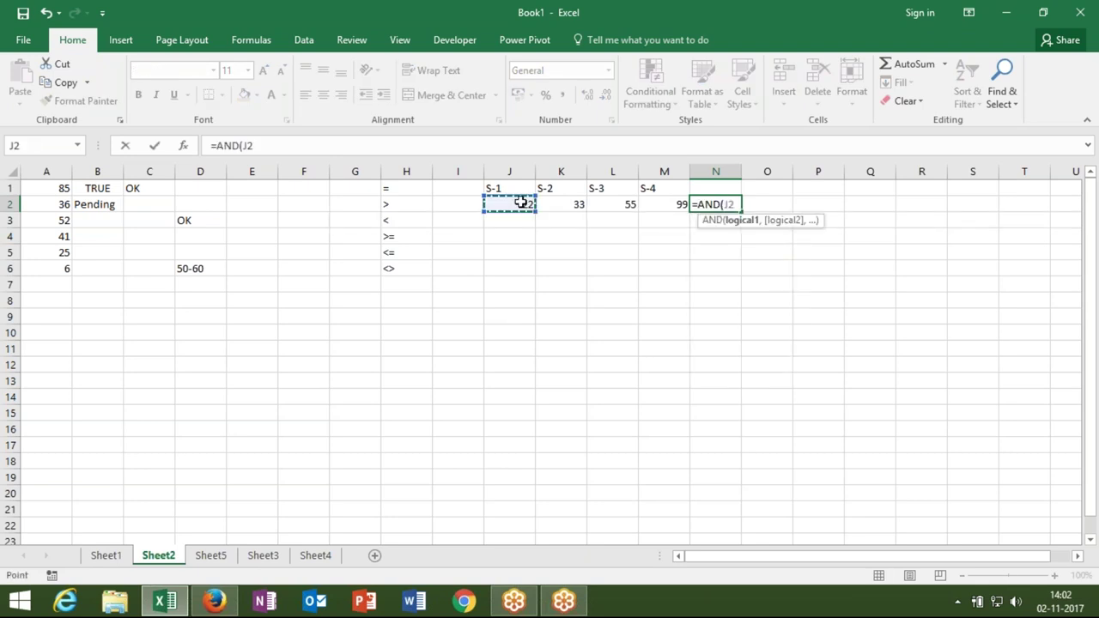
{"action": "type", "text": ">=33,"}
{"action": "left_click", "coordinate": [556, 202]}
{"action": "type", "text": ">="}
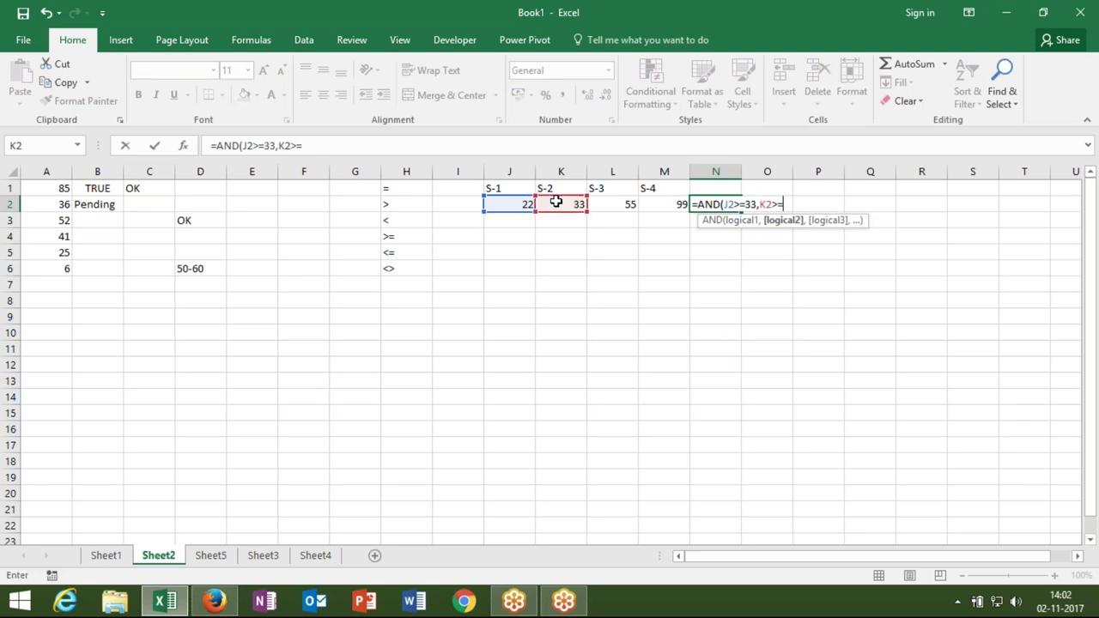
{"action": "type", "text": "33"}
{"action": "type", "text": ","}
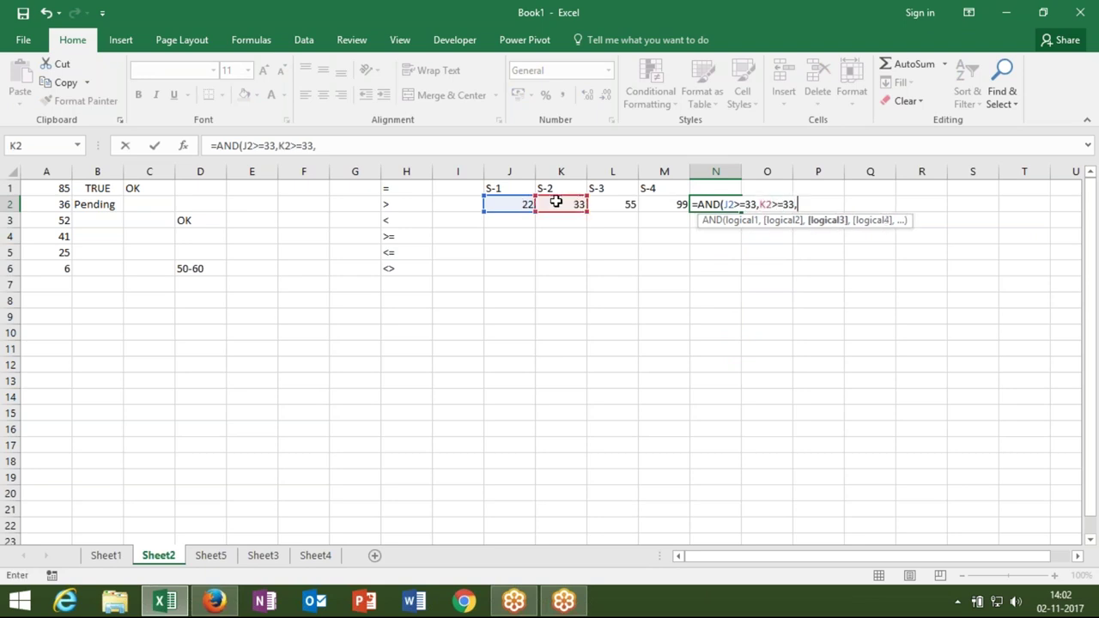
{"action": "left_click", "coordinate": [597, 204]}
{"action": "type", "text": ">=33,"}
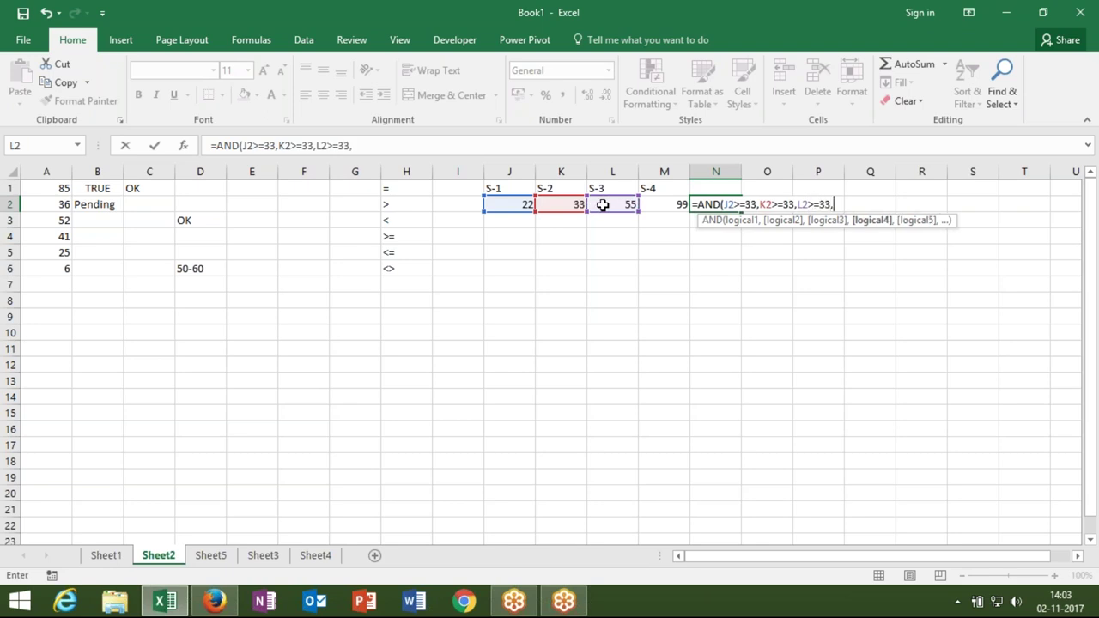
{"action": "left_click", "coordinate": [646, 205]}
{"action": "type", "text": ">=33"}
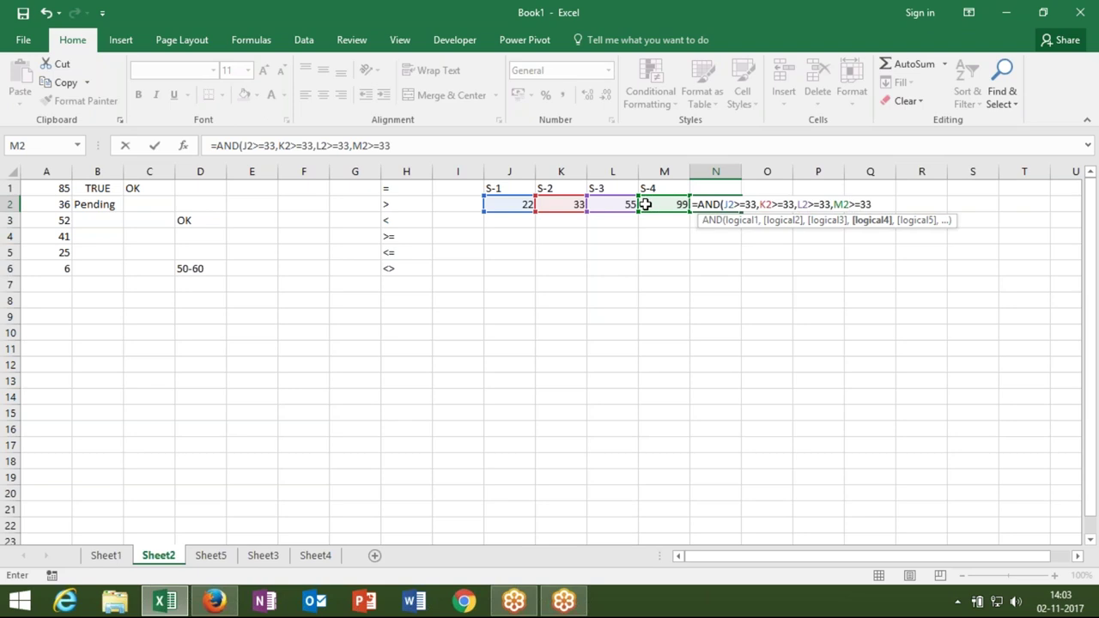
{"action": "type", "text": ")"}
{"action": "key", "text": "Return"}
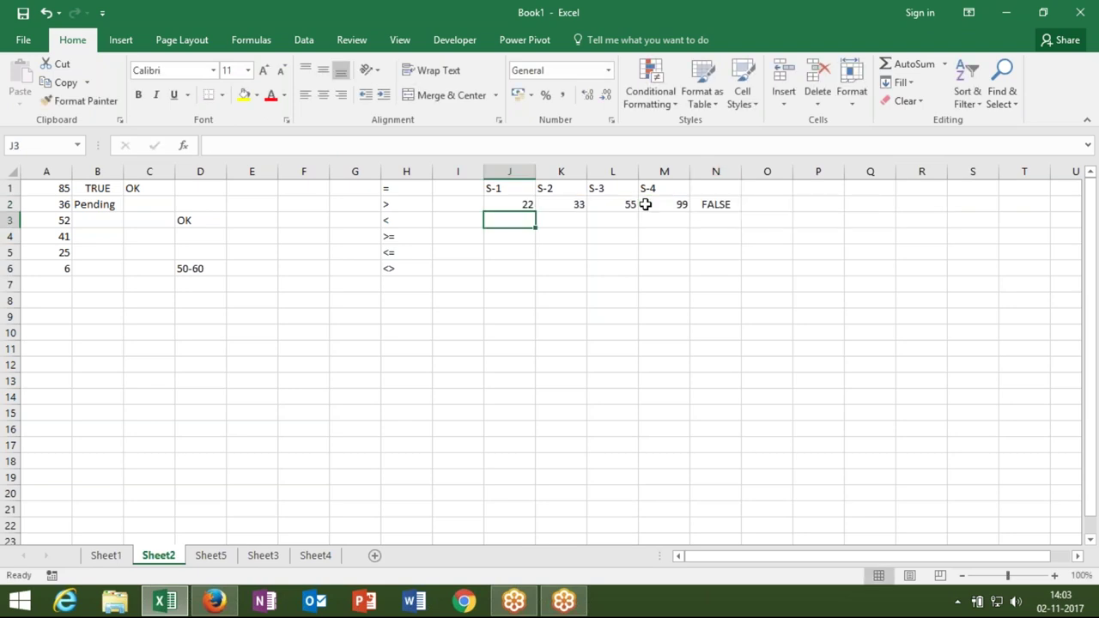
Step: Wrap N2's test in IF so it returns "Pass" or "Fail"
{"action": "left_click", "coordinate": [718, 202]}
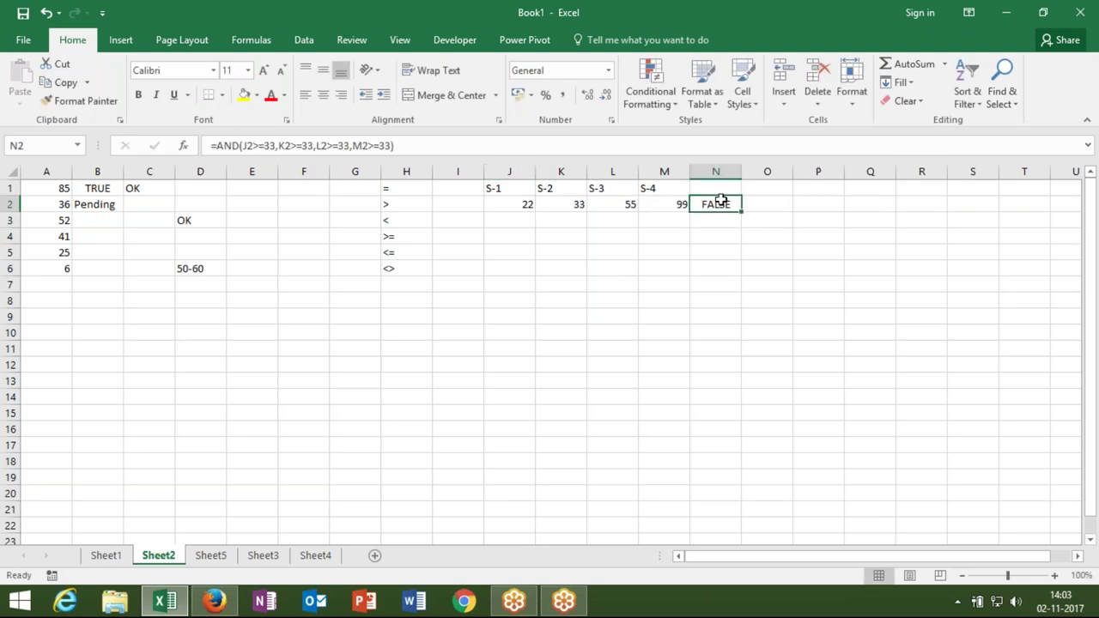
{"action": "left_click", "coordinate": [220, 144]}
{"action": "type", "text": "IF("}
{"action": "left_click", "coordinate": [413, 146]}
{"action": "type", "text": ",\"Pass\",\""}
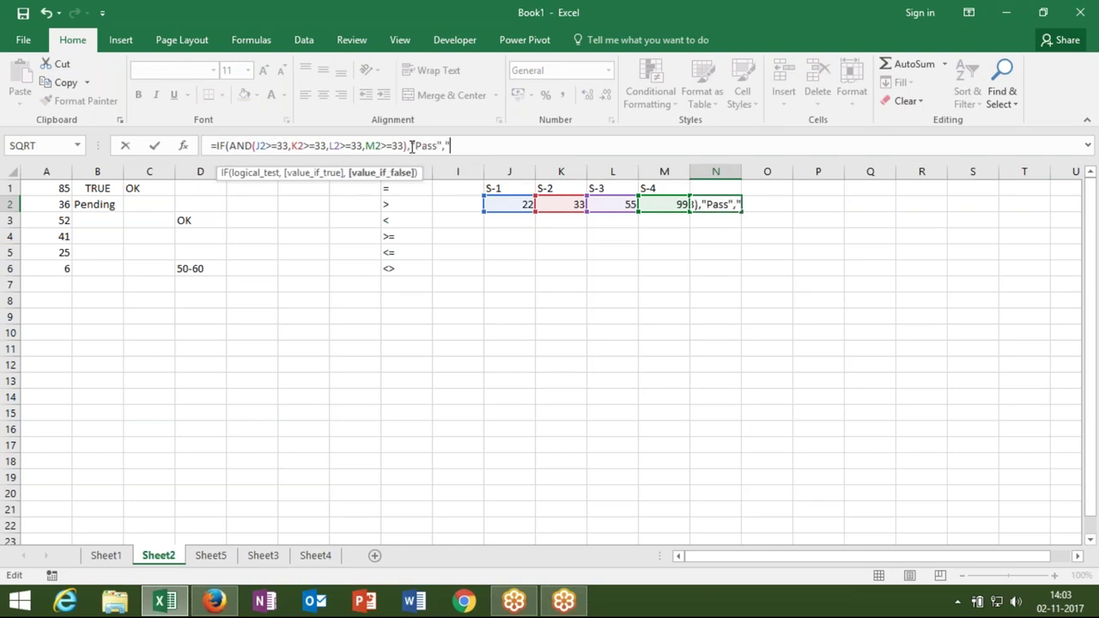
{"action": "type", "text": "Fail\""}
{"action": "key", "text": "Return"}
{"action": "key", "text": "Return"}
{"action": "key", "text": "Up"}
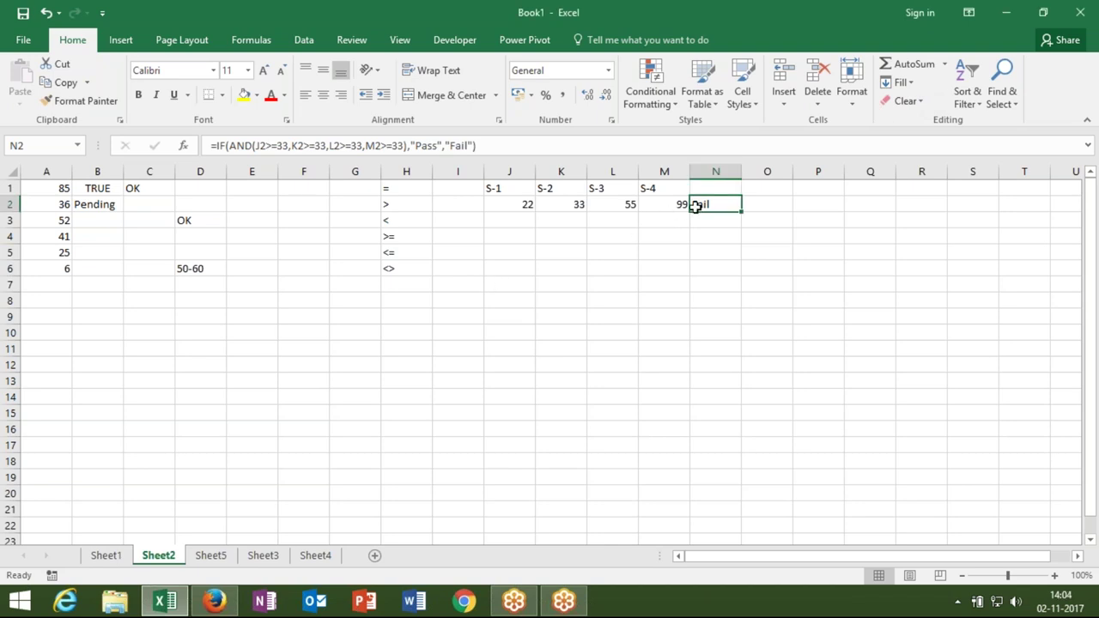
Step: Change the S-1 score in J2 to 33
{"action": "left_click", "coordinate": [528, 207]}
{"action": "type", "text": "33"}
{"action": "key", "text": "Return"}
Step: Replace the S-3 score 55 in L2 with 10
{"action": "left_click", "coordinate": [702, 200]}
{"action": "double_click", "coordinate": [627, 204]}
{"action": "key", "text": "BackSpace"}
{"action": "key", "text": "BackSpace"}
{"action": "type", "text": "10"}
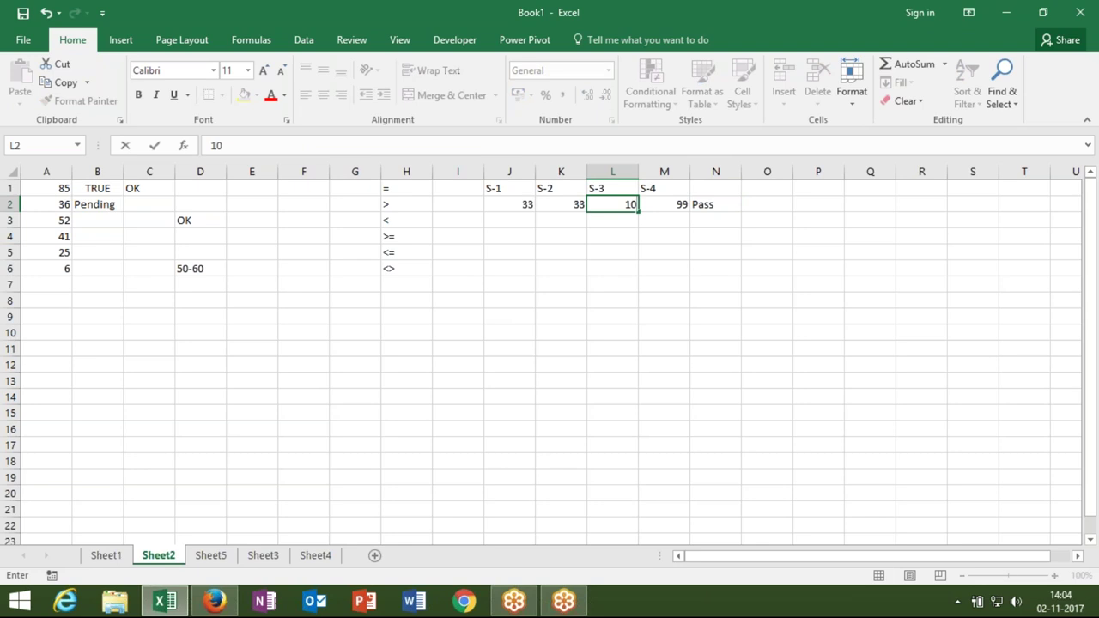
{"action": "key", "text": "Return"}
{"action": "key", "text": "Return"}
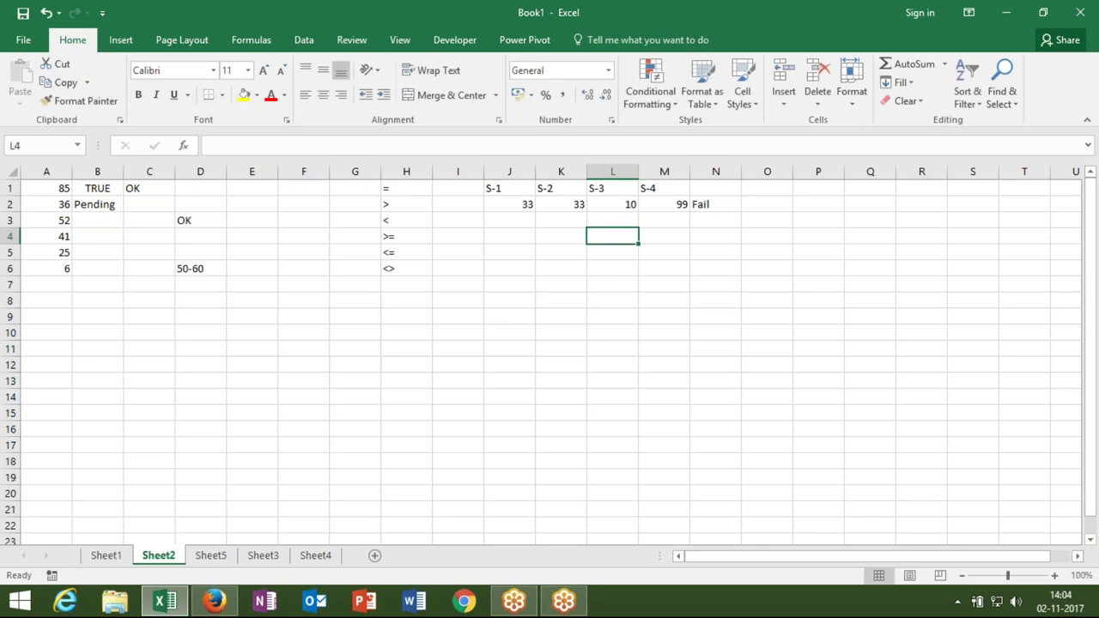
Step: Review N2's IF(AND) formula conditions without changing it
{"action": "double_click", "coordinate": [711, 204]}
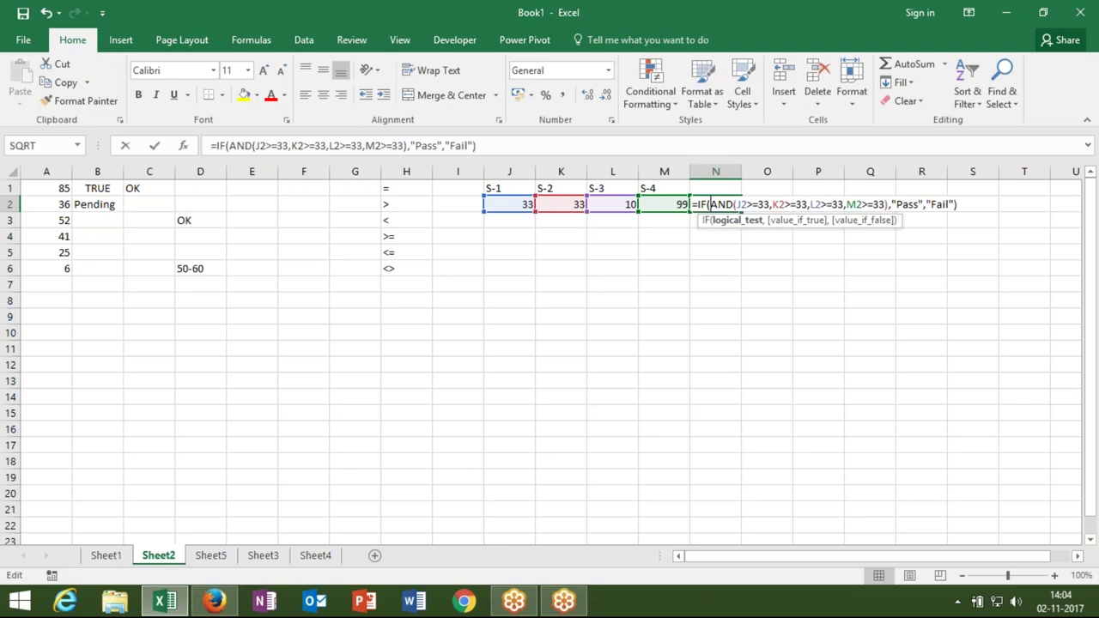
{"action": "left_click", "coordinate": [747, 205]}
{"action": "left_click", "coordinate": [335, 146]}
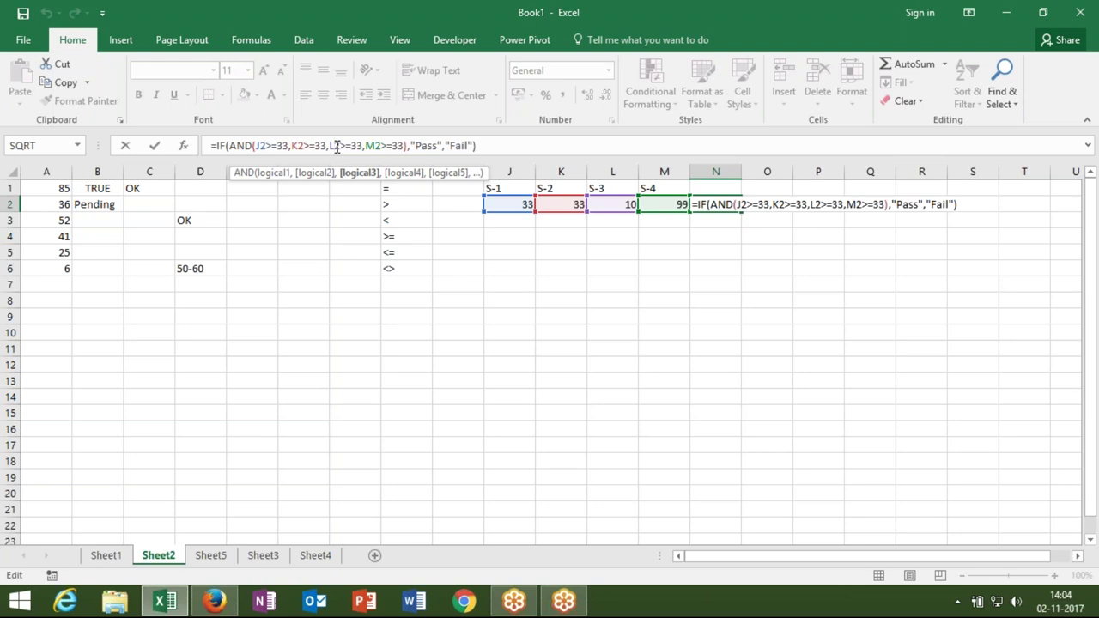
{"action": "key", "text": "Return"}
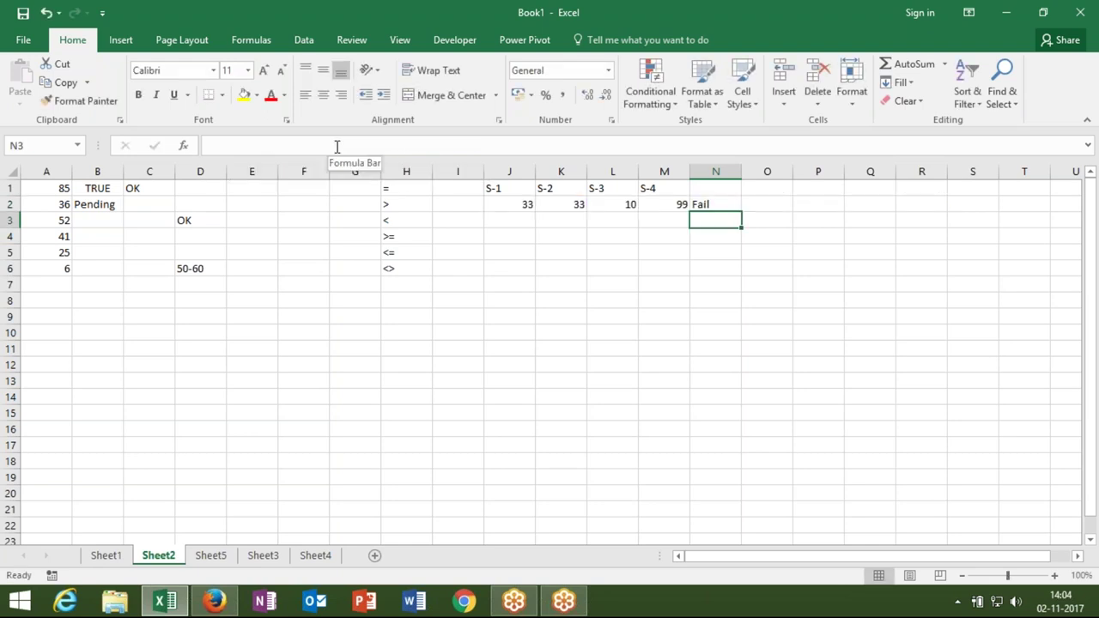
Step: Type headings ID, Pass, Voter, PAN and Dl across H10:L10
{"action": "left_click", "coordinate": [389, 327]}
{"action": "type", "text": "ID"}
{"action": "key", "text": "Tab"}
{"action": "key", "text": "Down"}
{"action": "left_click", "coordinate": [458, 333]}
{"action": "type", "text": "Pass"}
{"action": "key", "text": "Tab"}
{"action": "type", "text": "Voter"}
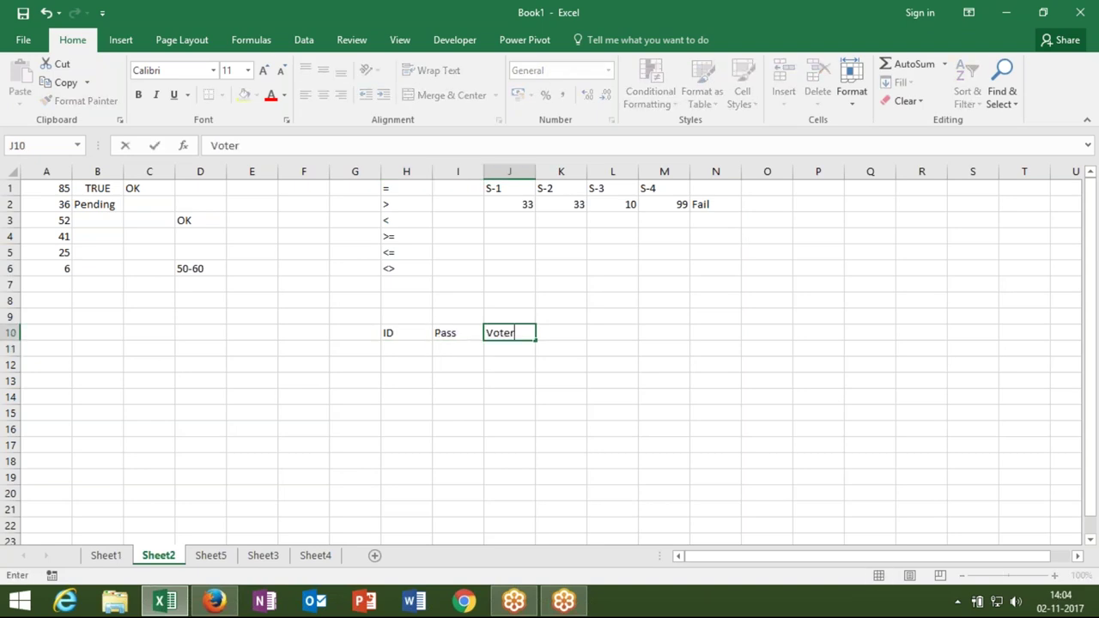
{"action": "key", "text": "Tab"}
{"action": "type", "text": "PAN"}
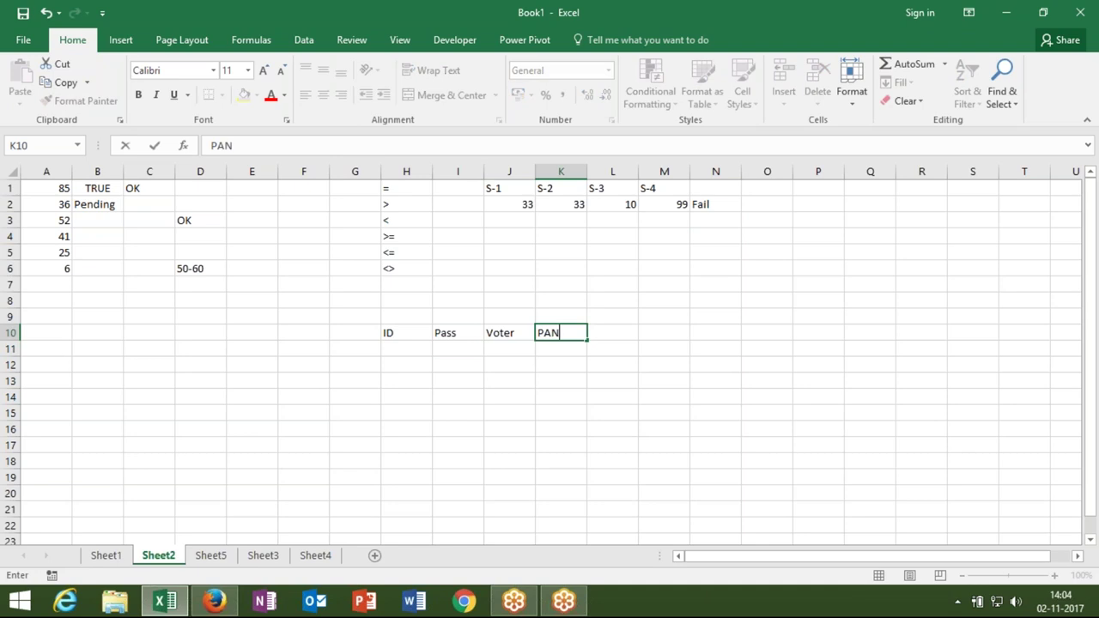
{"action": "key", "text": "Tab"}
{"action": "type", "text": "D"}
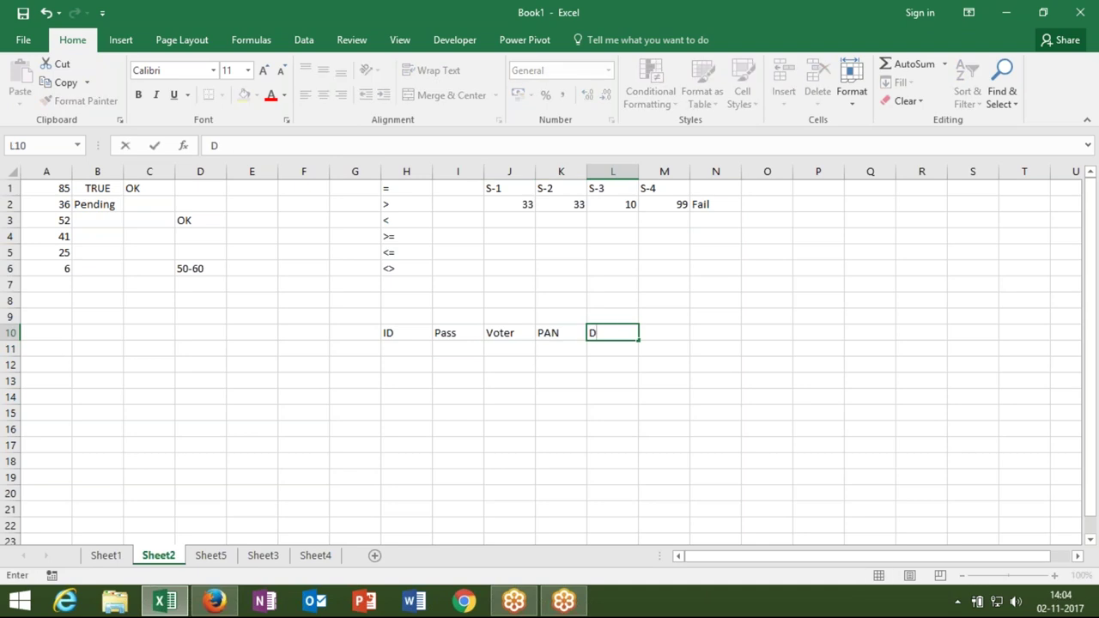
{"action": "type", "text": "l"}
{"action": "key", "text": "Return"}
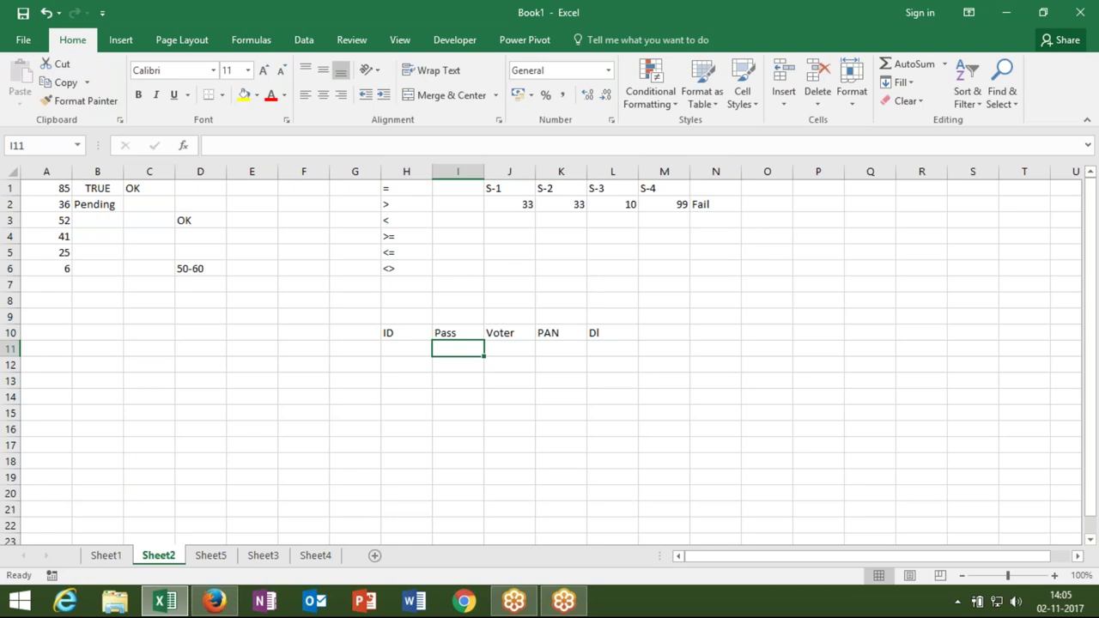
Step: Enter Y in I11 under Pass and in K11 under PAN
{"action": "type", "text": "Y"}
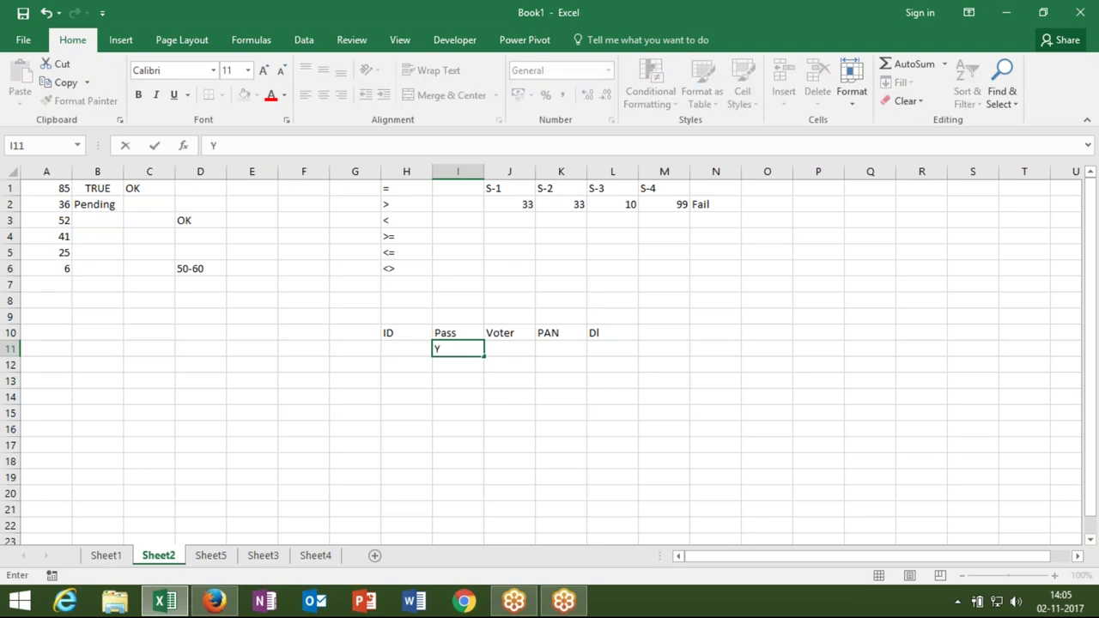
{"action": "left_click", "coordinate": [561, 348]}
{"action": "type", "text": "Y"}
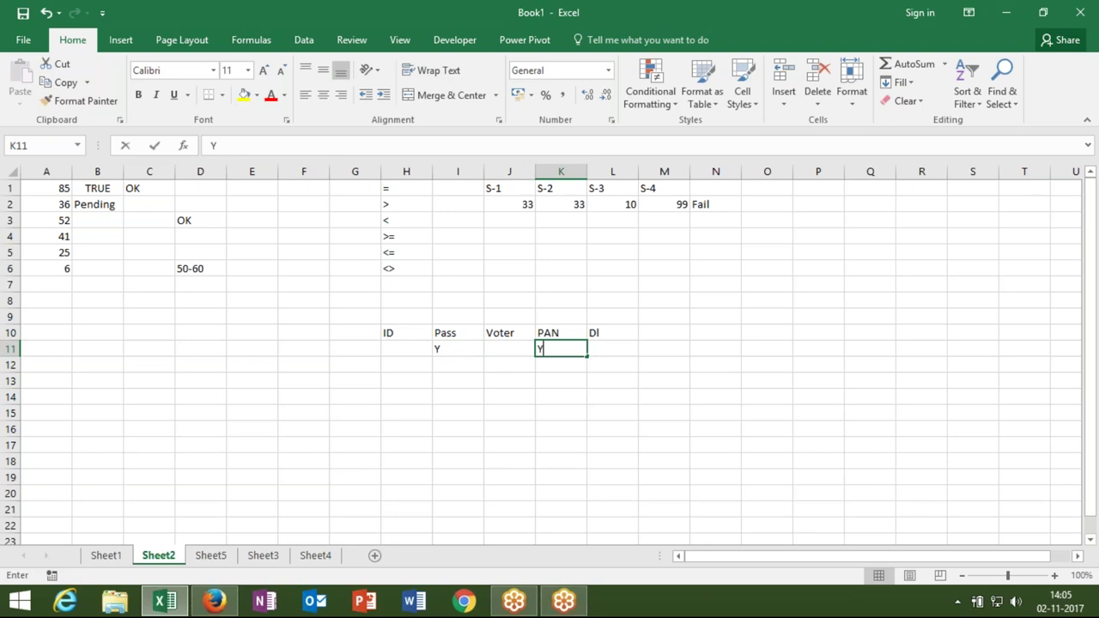
{"action": "left_click", "coordinate": [658, 351]}
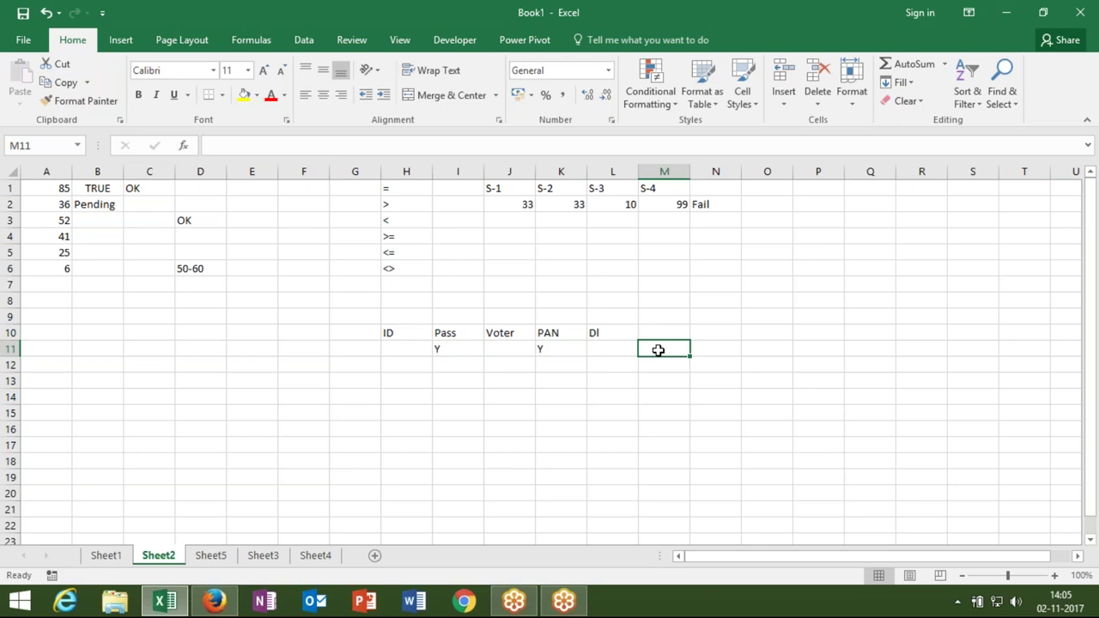
Step: Enter =OR(I11="y",J11="y",K11="y",L11="y") in M11, returning TRUE
{"action": "type", "text": "=or("}
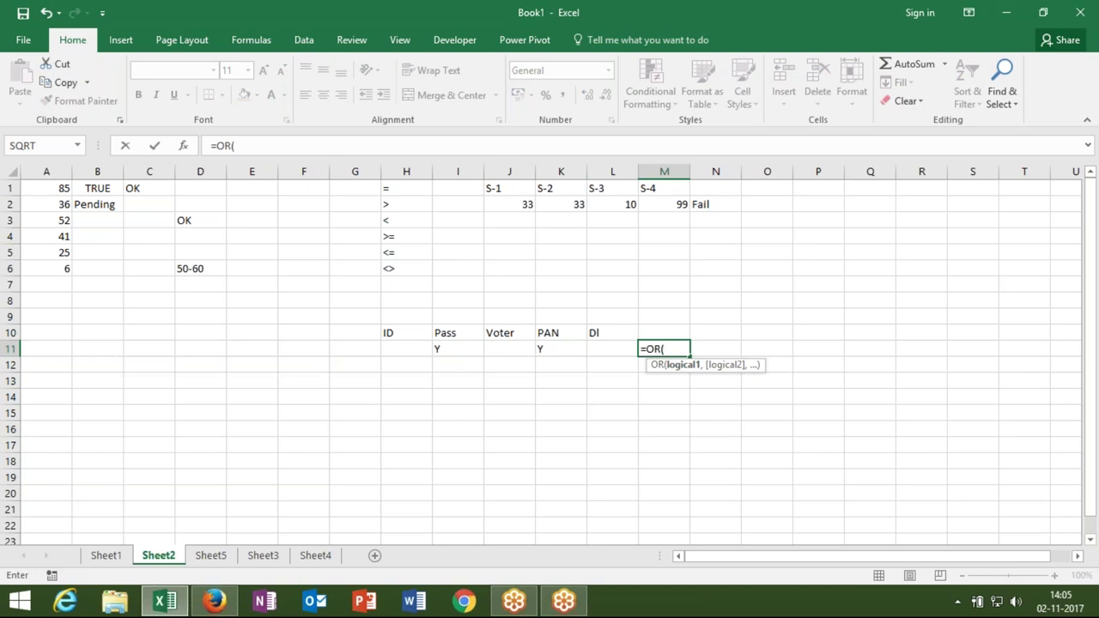
{"action": "left_click", "coordinate": [469, 349]}
{"action": "type", "text": "=\"y\"m"}
{"action": "key", "text": "BackSpace"}
{"action": "type", "text": ","}
{"action": "left_click", "coordinate": [505, 347]}
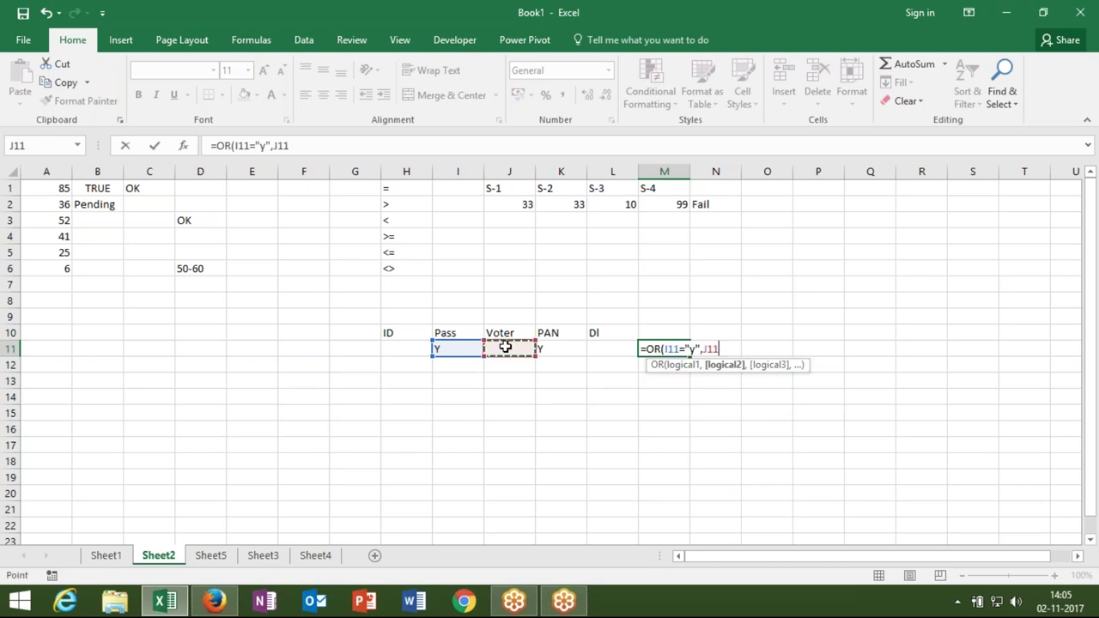
{"action": "type", "text": "=\"y\","}
{"action": "left_click", "coordinate": [542, 351]}
{"action": "type", "text": "=\"y"}
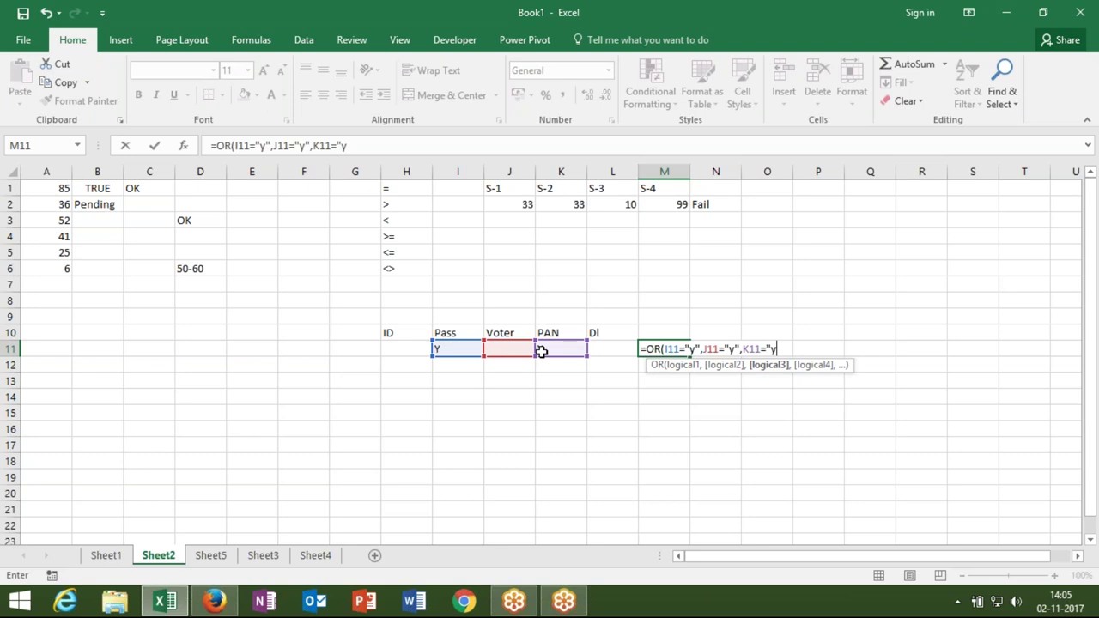
{"action": "type", "text": "\","}
{"action": "left_click", "coordinate": [604, 349]}
{"action": "type", "text": "=\"y\")"}
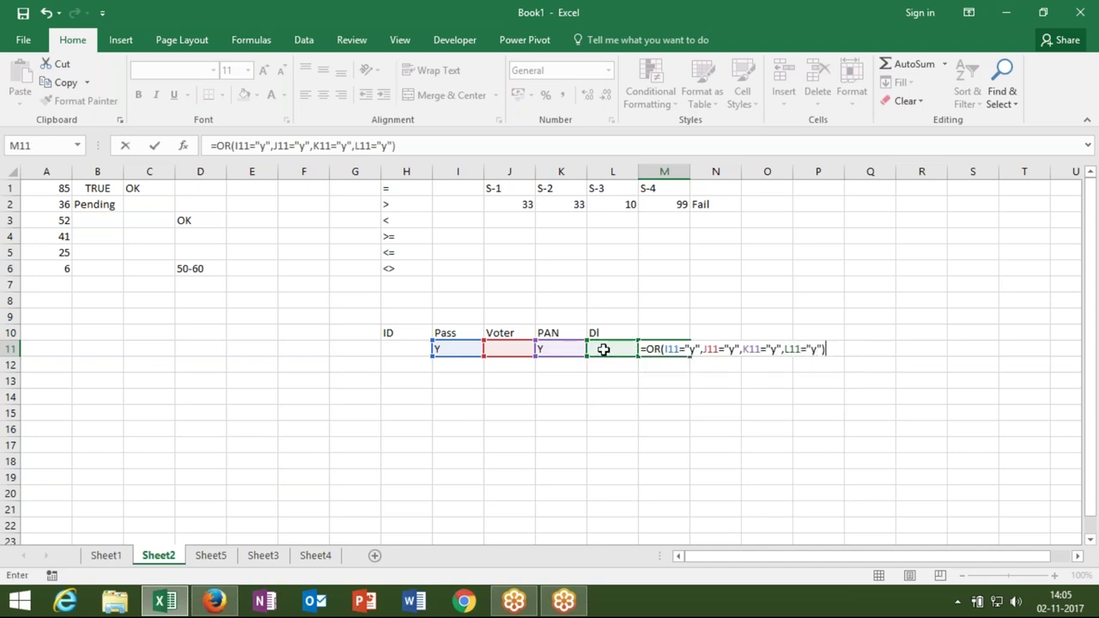
{"action": "key", "text": "Return"}
{"action": "key", "text": "Up"}
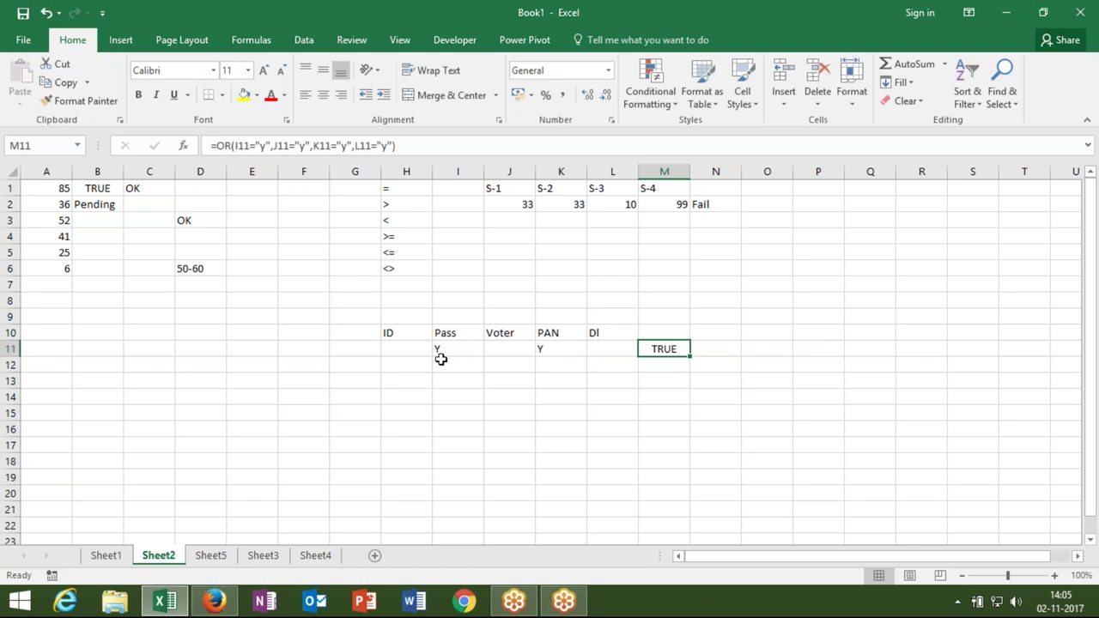
Step: Fill J11:L11 (Voter, PAN, Dl) yellow and I11 (Pass) green
{"action": "left_click_drag", "start_coordinate": [499, 349], "coordinate": [601, 349]}
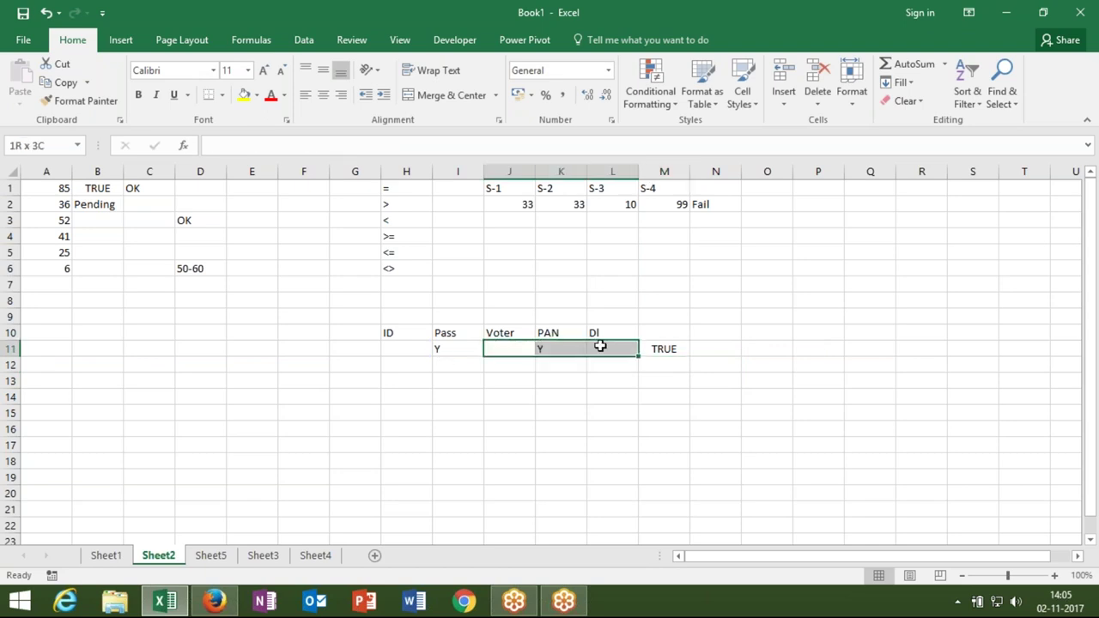
{"action": "left_click", "coordinate": [246, 97]}
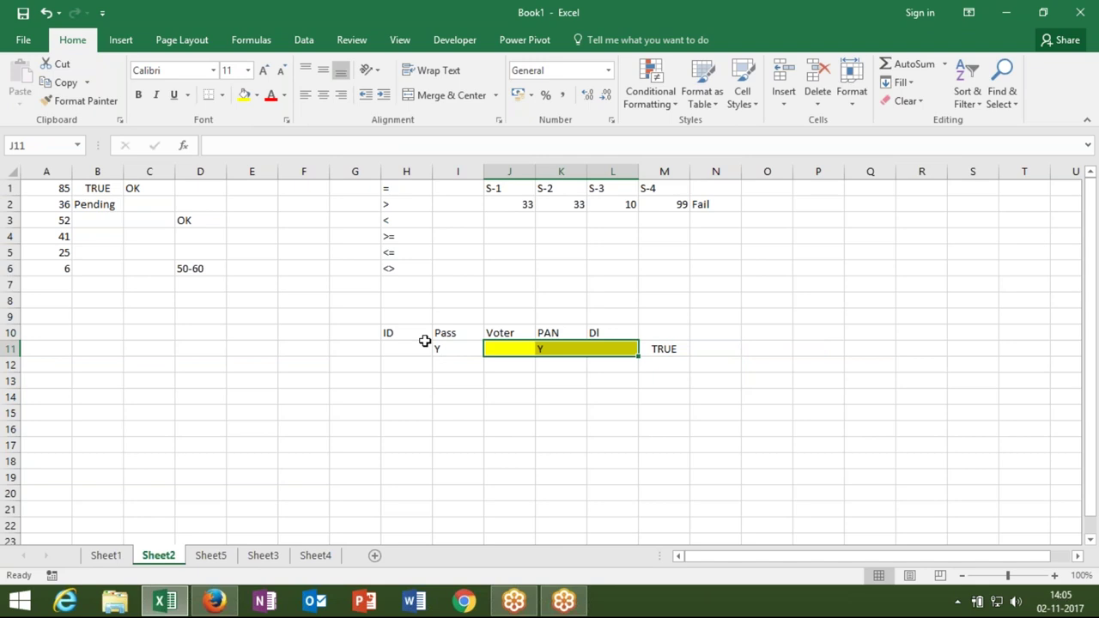
{"action": "left_click", "coordinate": [440, 349]}
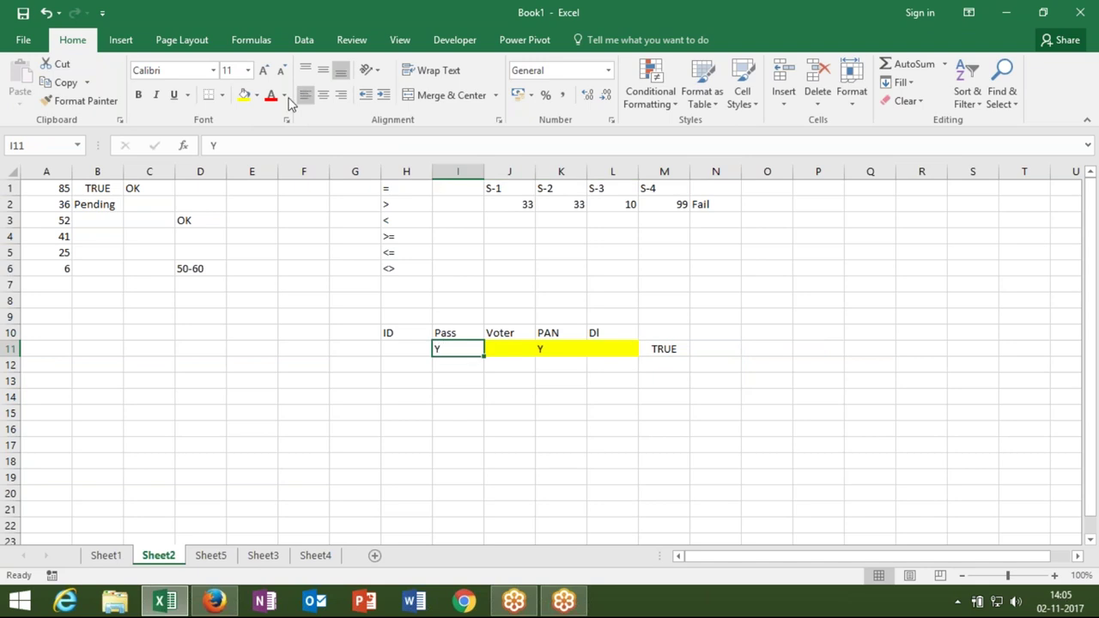
{"action": "left_click", "coordinate": [257, 95]}
{"action": "left_click", "coordinate": [310, 220]}
{"action": "left_click_drag", "start_coordinate": [501, 350], "coordinate": [603, 353]}
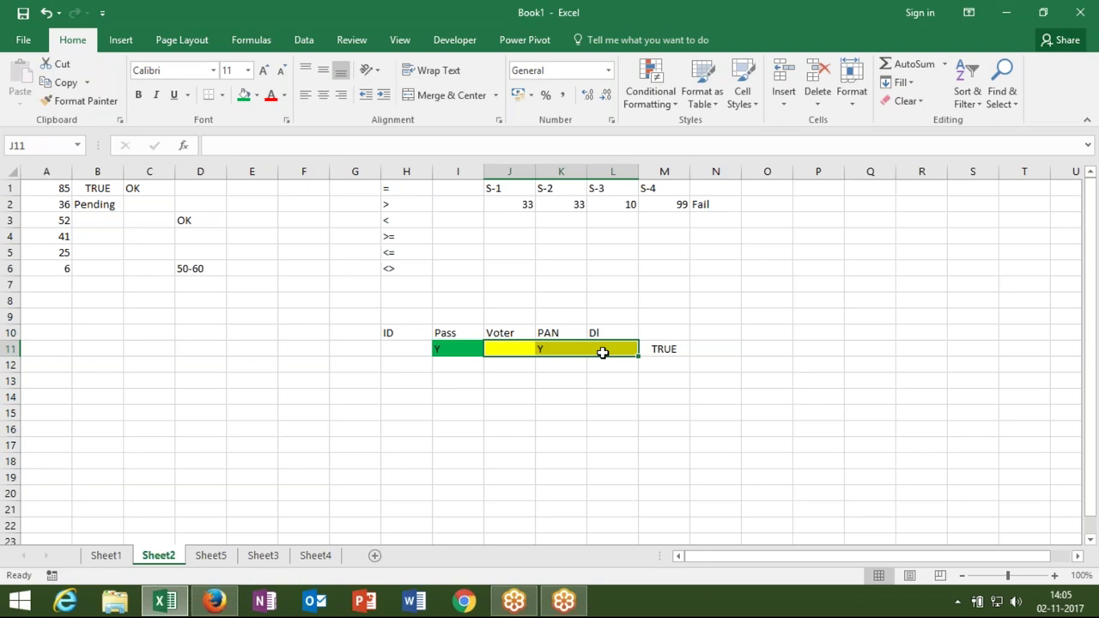
{"action": "left_click", "coordinate": [467, 348]}
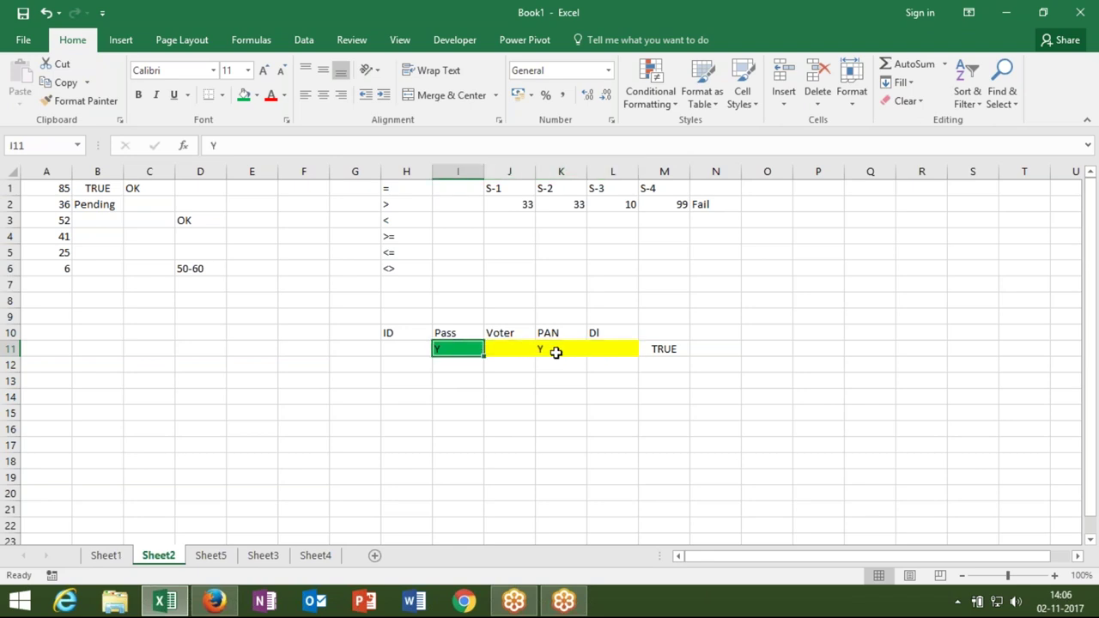
{"action": "left_click_drag", "start_coordinate": [496, 343], "coordinate": [603, 350]}
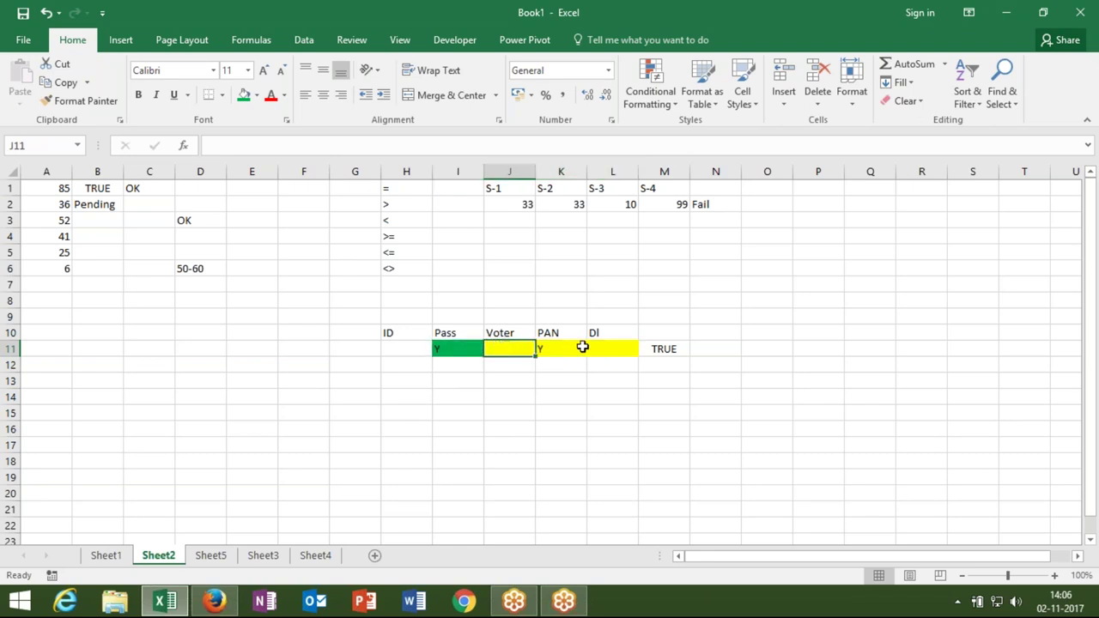
{"action": "left_click", "coordinate": [517, 395]}
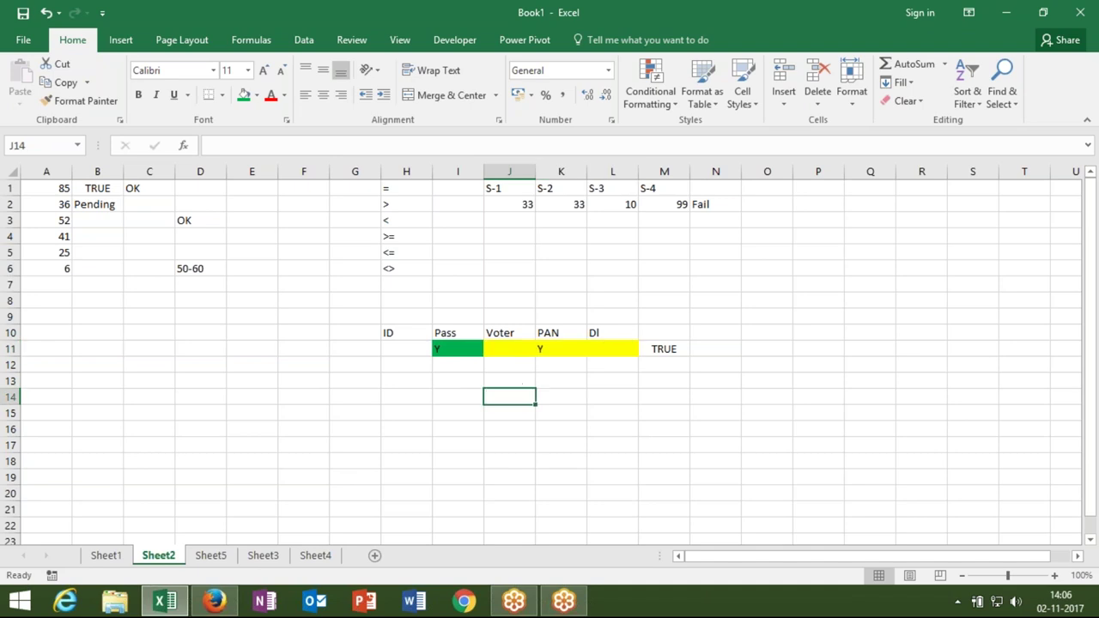
Step: Enter =AND(I11="y",OR(J11="y",K11="y",L11="y")) in J14, accepting the correction, then go to Sheet3
{"action": "type", "text": "=and"}
{"action": "key", "text": "Tab"}
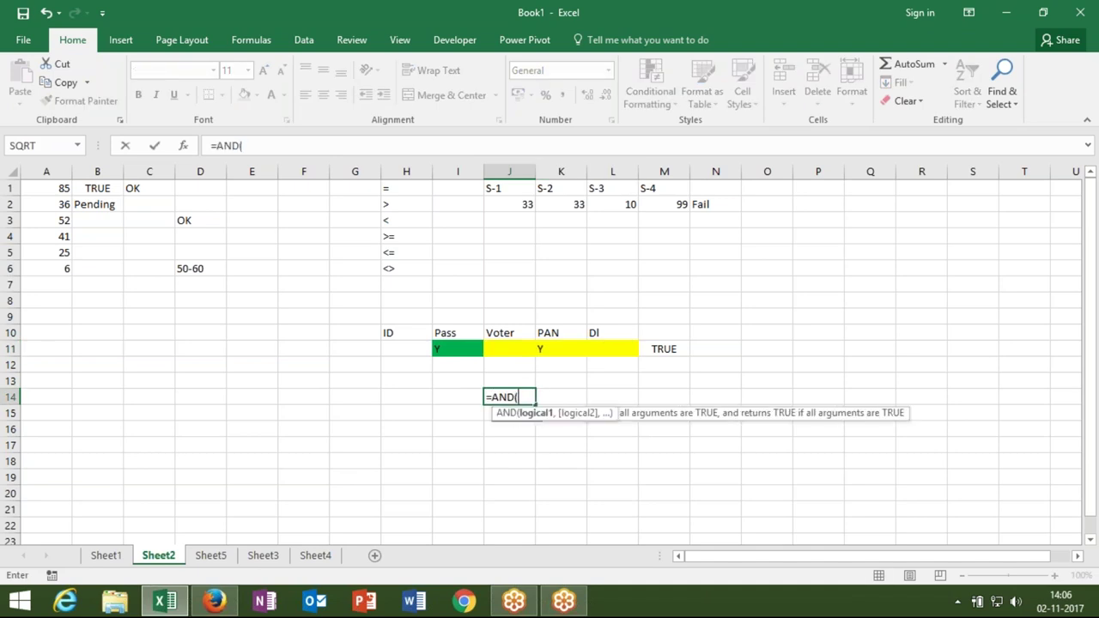
{"action": "left_click", "coordinate": [449, 349]}
{"action": "type", "text": "=\"y\",OR("}
{"action": "type", "text": "="}
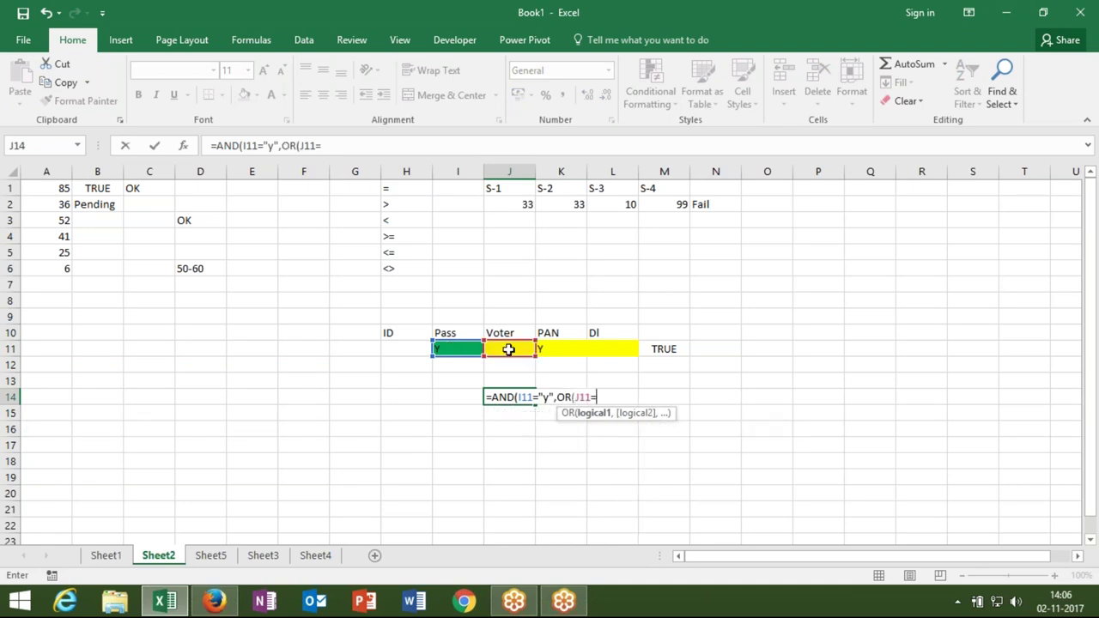
{"action": "type", "text": "\"y\","}
{"action": "left_click", "coordinate": [548, 347]}
{"action": "type", "text": "=\"y\","}
{"action": "left_click", "coordinate": [606, 347]}
{"action": "type", "text": "=\"y\",L11=\"y"}
{"action": "type", "text": ")"}
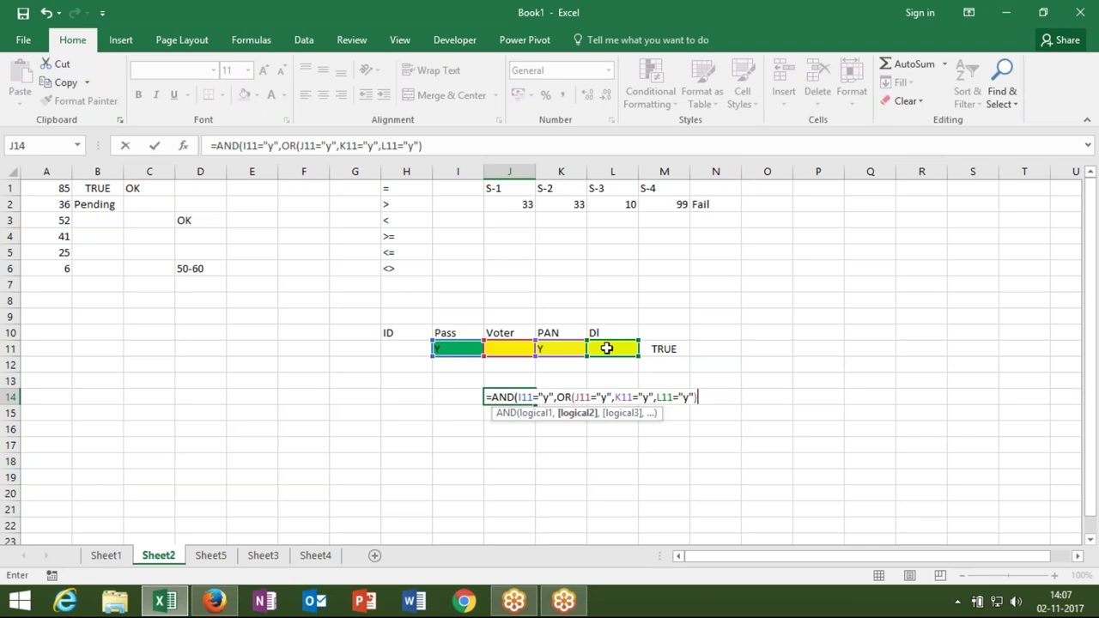
{"action": "key", "text": "Return"}
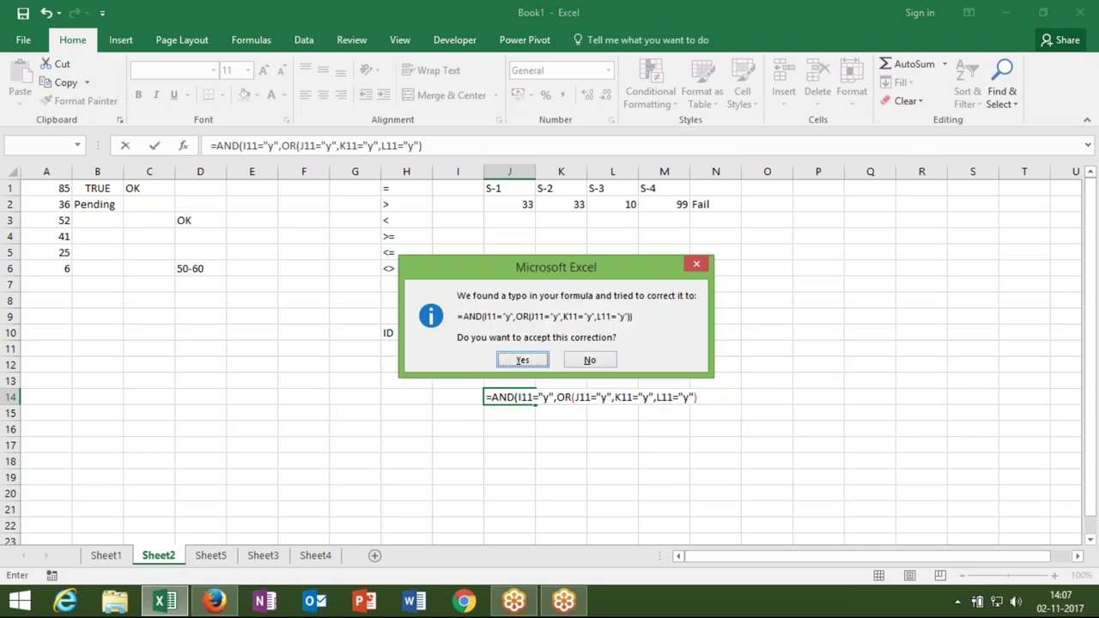
{"action": "key", "text": "Return"}
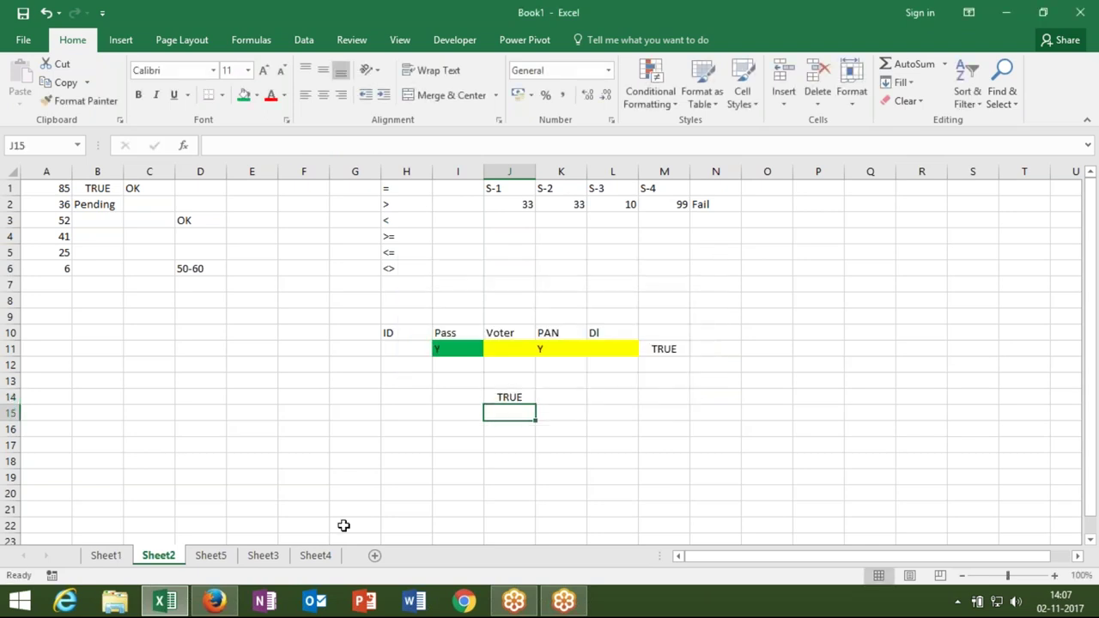
{"action": "left_click", "coordinate": [272, 560]}
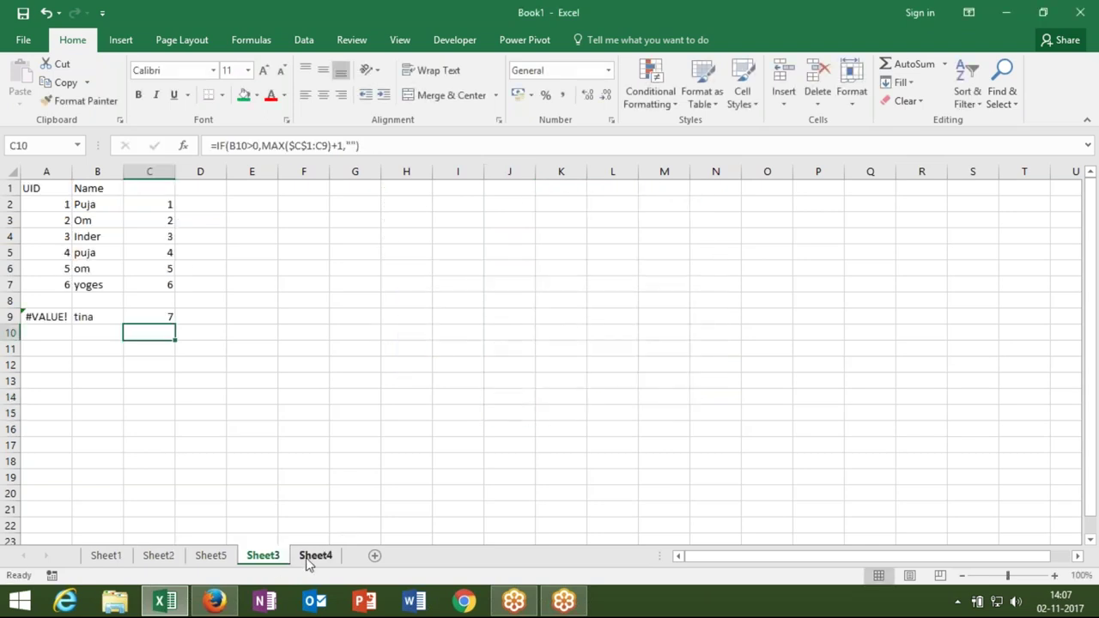
Step: Add Sheet6 with a Score header and scores 85, 6, 2, 5, 63, 25, 65, 25 in column A
{"action": "left_click", "coordinate": [307, 558]}
{"action": "left_click", "coordinate": [373, 557]}
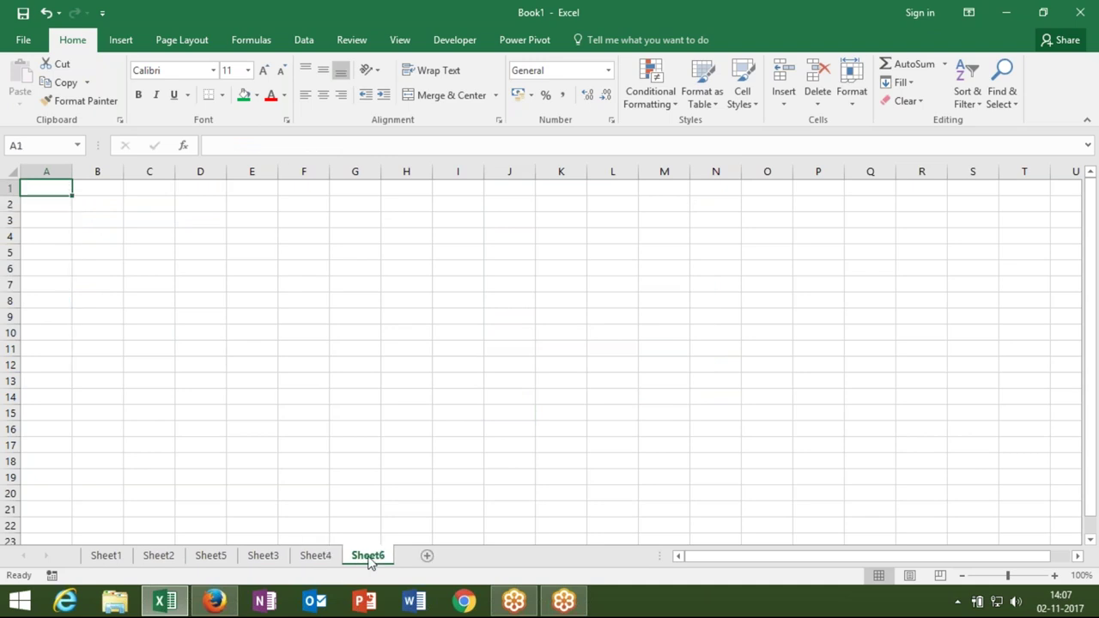
{"action": "type", "text": "Score"}
{"action": "key", "text": "Return"}
{"action": "type", "text": "85 6 2"}
{"action": "key", "text": "Return"}
{"action": "type", "text": "5"}
{"action": "key", "text": "Return"}
{"action": "type", "text": "63"}
{"action": "key", "text": "Return"}
{"action": "type", "text": "25"}
{"action": "key", "text": "Return"}
{"action": "type", "text": "365"}
{"action": "key", "text": "Return"}
{"action": "type", "text": "1"}
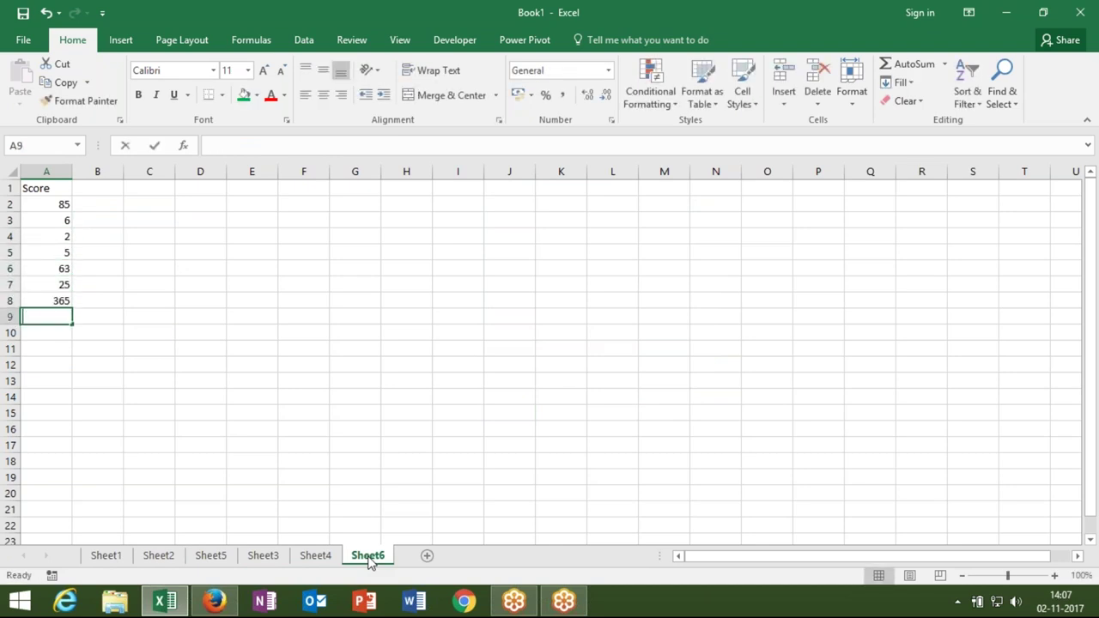
{"action": "key", "text": "Escape"}
{"action": "key", "text": "Up"}
{"action": "type", "text": "65"}
{"action": "key", "text": "Return"}
{"action": "type", "text": "25"}
{"action": "key", "text": "Return"}
Step: Build the grade key in E4:F6: <40 is C, 40-60 is B, >60 is A
{"action": "left_click", "coordinate": [273, 236]}
{"action": "type", "text": "<40"}
{"action": "key", "text": "Tab"}
{"action": "type", "text": "A"}
{"action": "key", "text": "Return"}
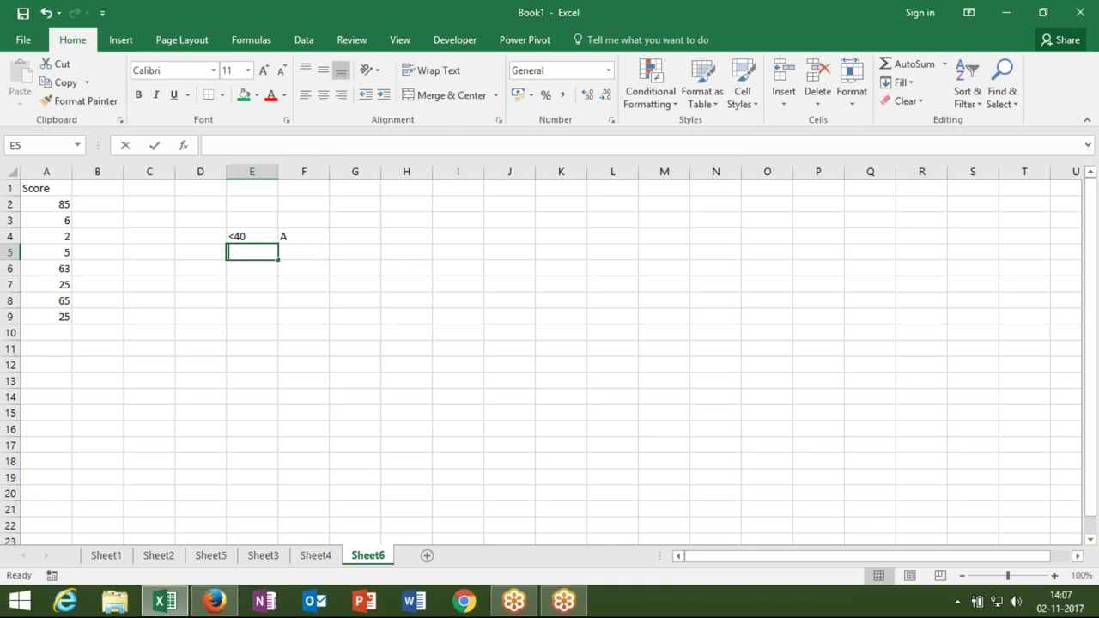
{"action": "type", "text": "40-60"}
{"action": "key", "text": "Tab"}
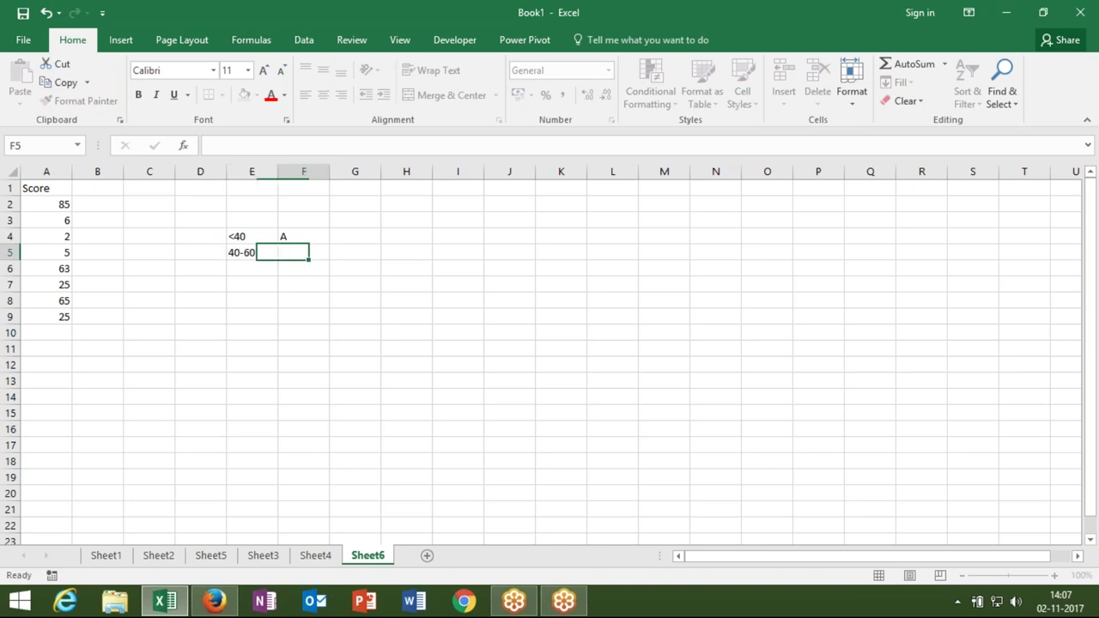
{"action": "type", "text": "B"}
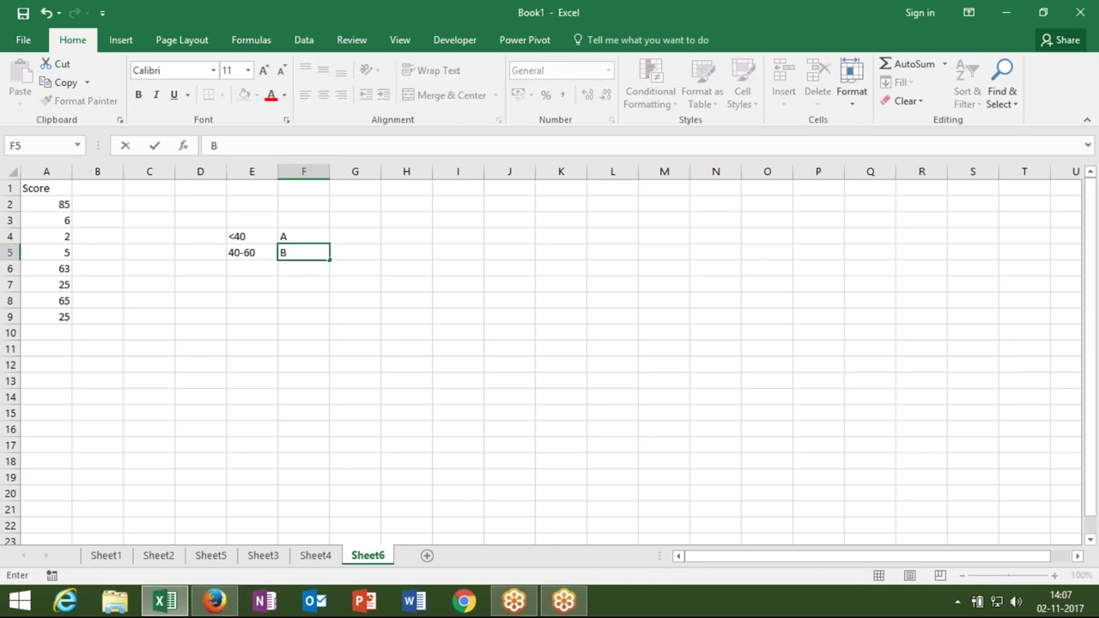
{"action": "left_click", "coordinate": [303, 237]}
{"action": "type", "text": "C"}
{"action": "key", "text": "Return"}
{"action": "key", "text": "Return"}
{"action": "left_click", "coordinate": [252, 268]}
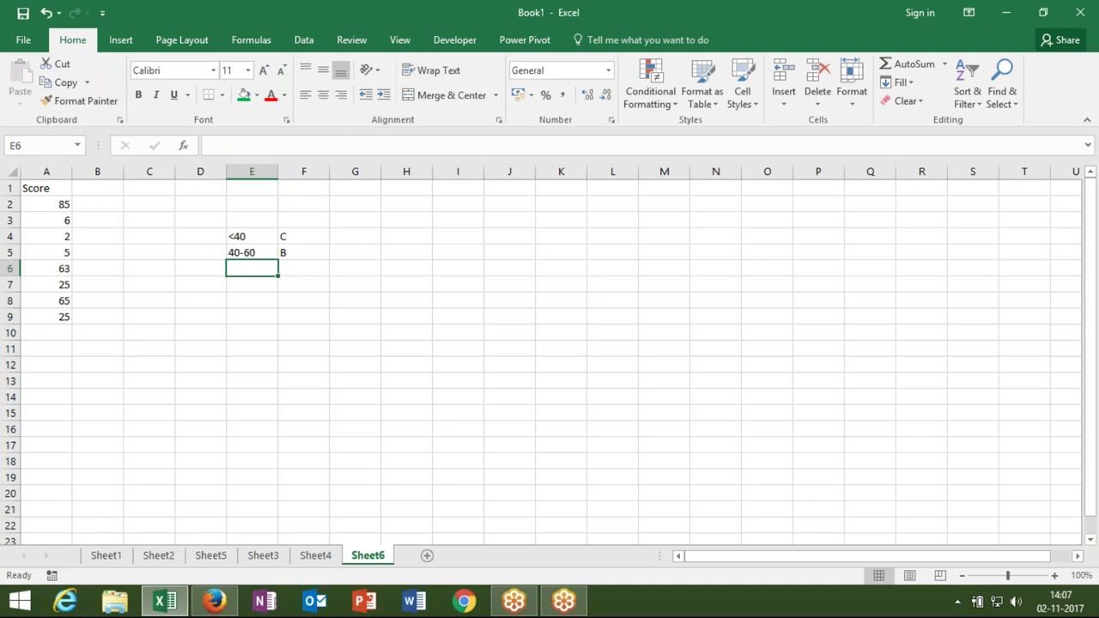
{"action": "type", "text": ">6"}
{"action": "key", "text": "Tab"}
{"action": "key", "text": "Left"}
{"action": "type", "text": ">60"}
{"action": "key", "text": "Tab"}
{"action": "type", "text": "A"}
{"action": "left_click", "coordinate": [159, 239]}
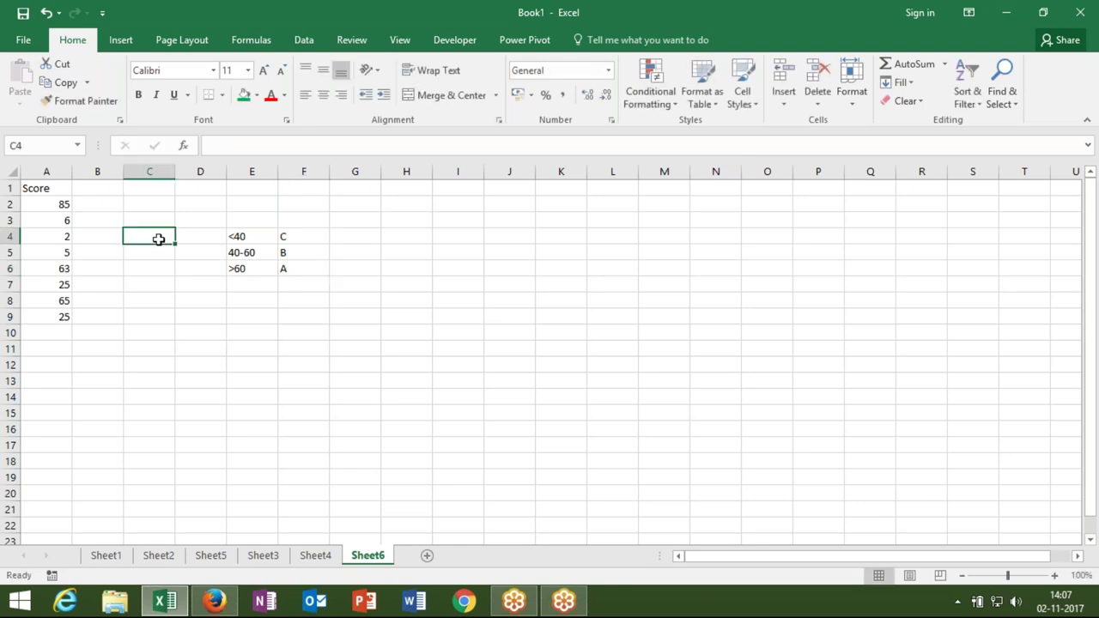
Step: Select cell B2 to hold the grade formula
{"action": "left_click", "coordinate": [97, 206]}
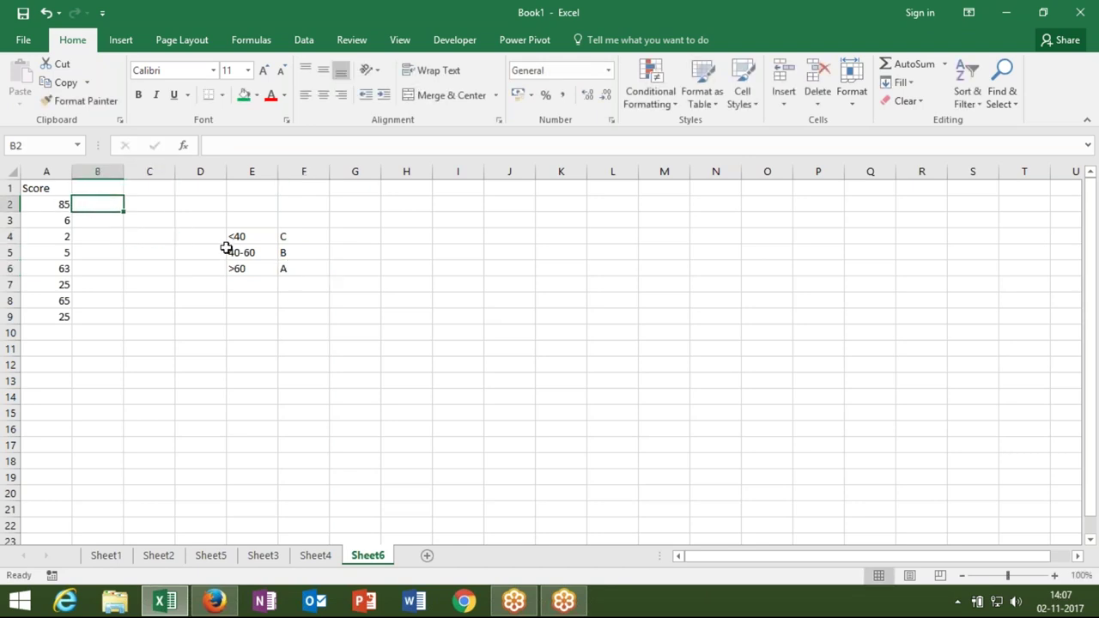
{"action": "left_click_drag", "start_coordinate": [60, 204], "coordinate": [51, 310]}
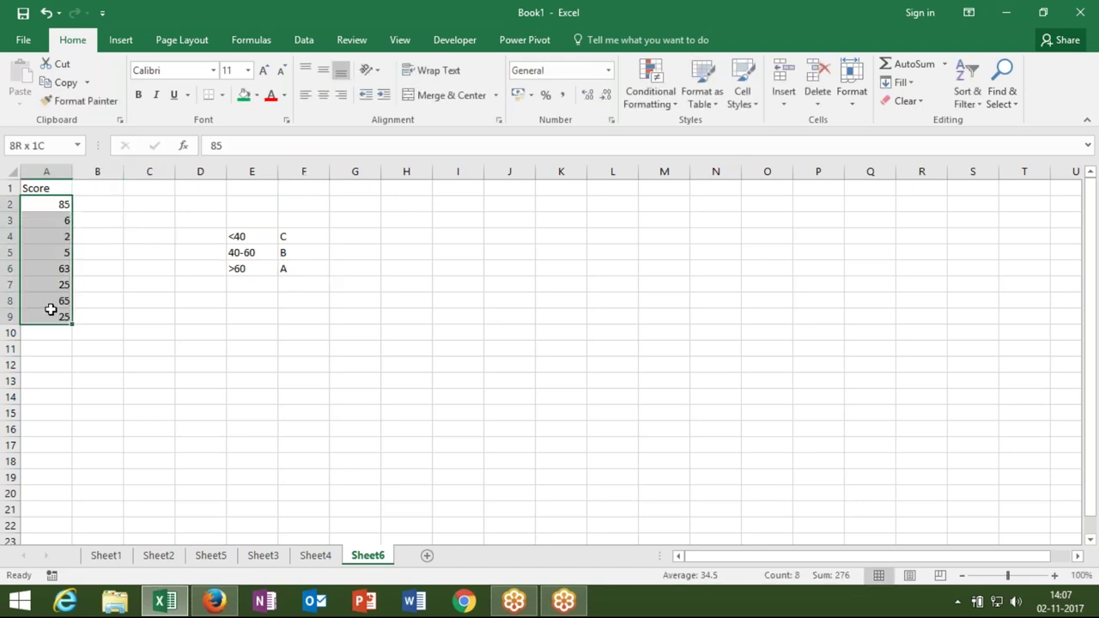
{"action": "left_click", "coordinate": [90, 203]}
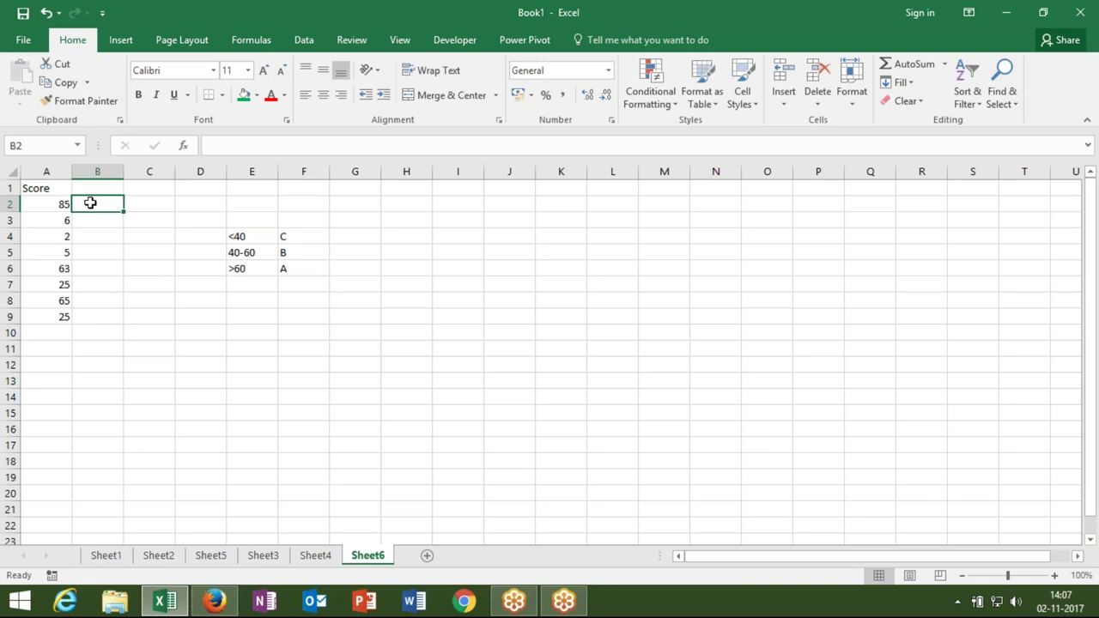
Step: Enter =IF(A2<=40,"C",IF(A2<=60,"B",IF(A2>60,"A") in B2 and accept Excel's bracket correction
{"action": "type", "text": "=IF("}
{"action": "left_click", "coordinate": [48, 203]}
{"action": "type", "text": "<=40,\"C\",IF("}
{"action": "left_click", "coordinate": [48, 202]}
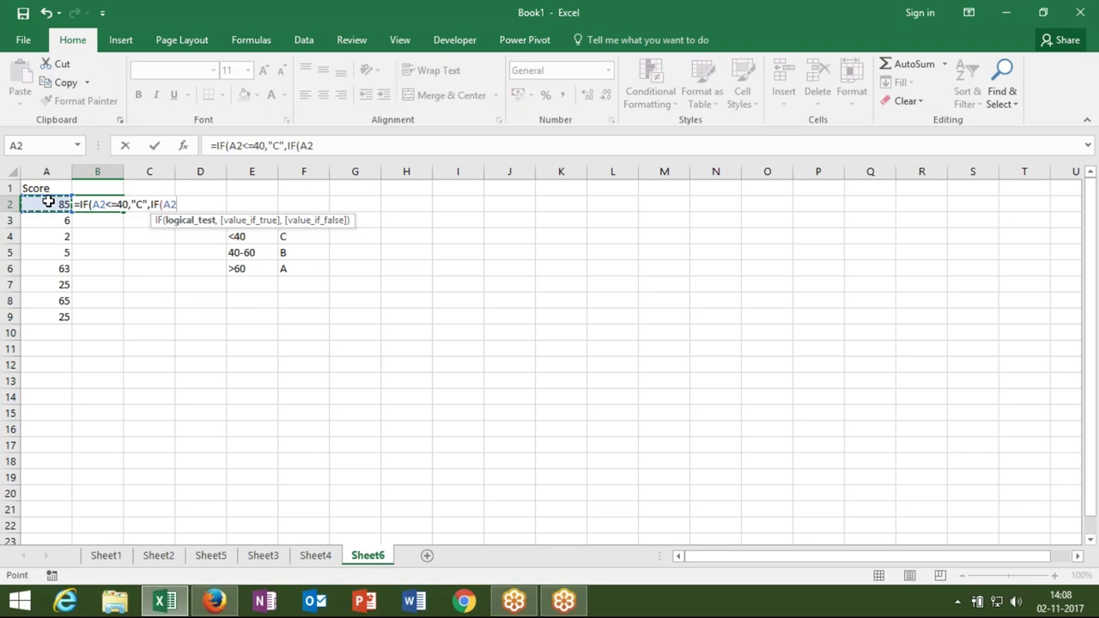
{"action": "type", "text": "<="}
{"action": "type", "text": "6"}
{"action": "key", "text": "BackSpace"}
{"action": "type", "text": "60"}
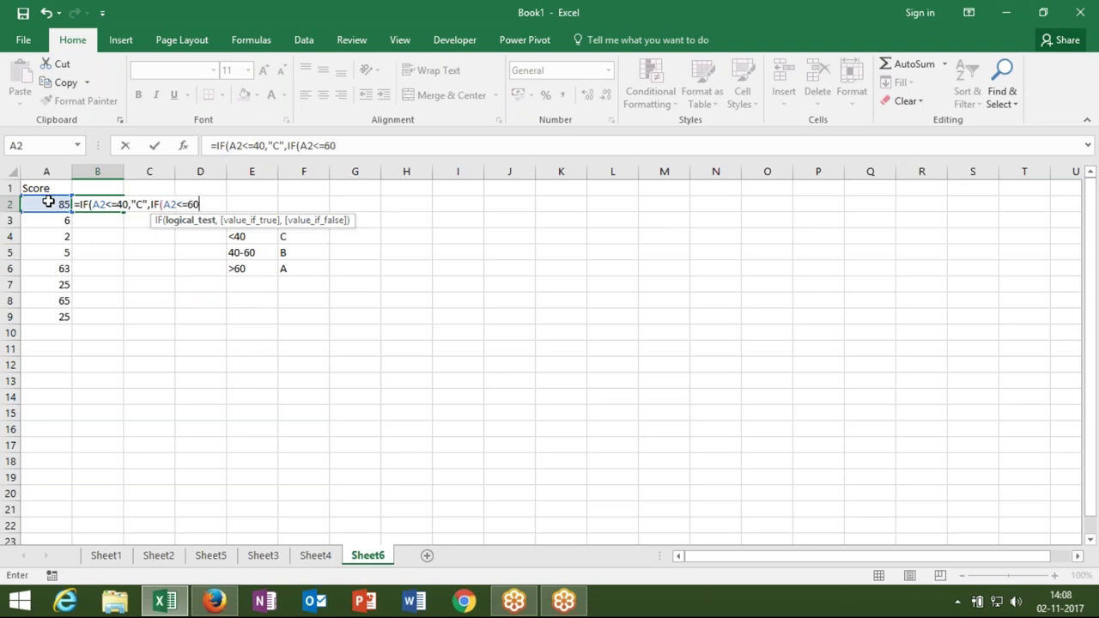
{"action": "type", "text": ",\""}
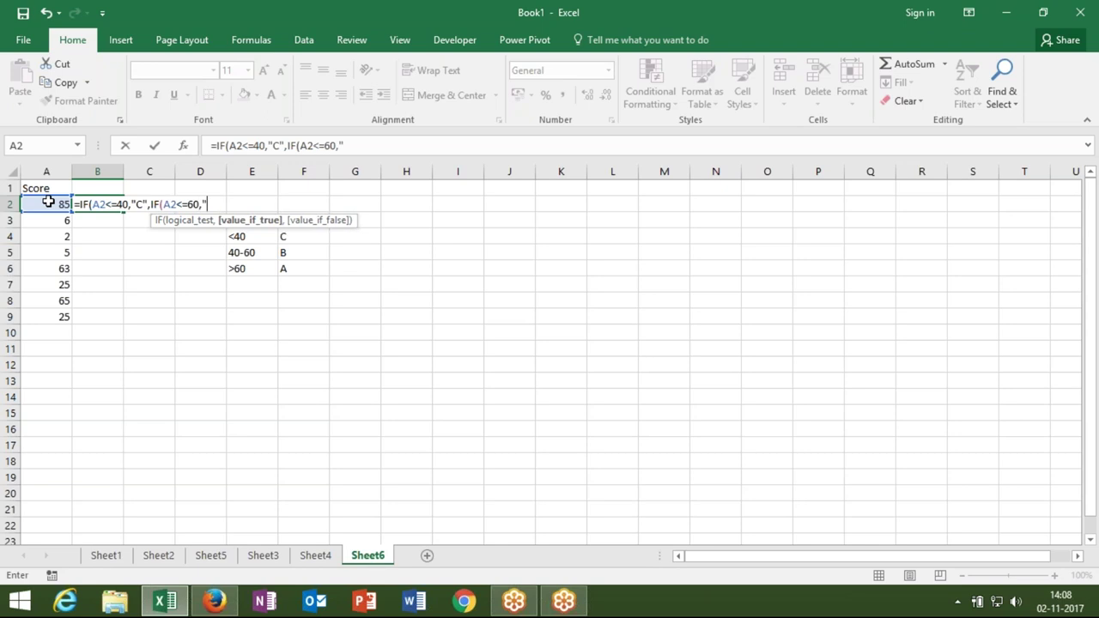
{"action": "type", "text": "B\","}
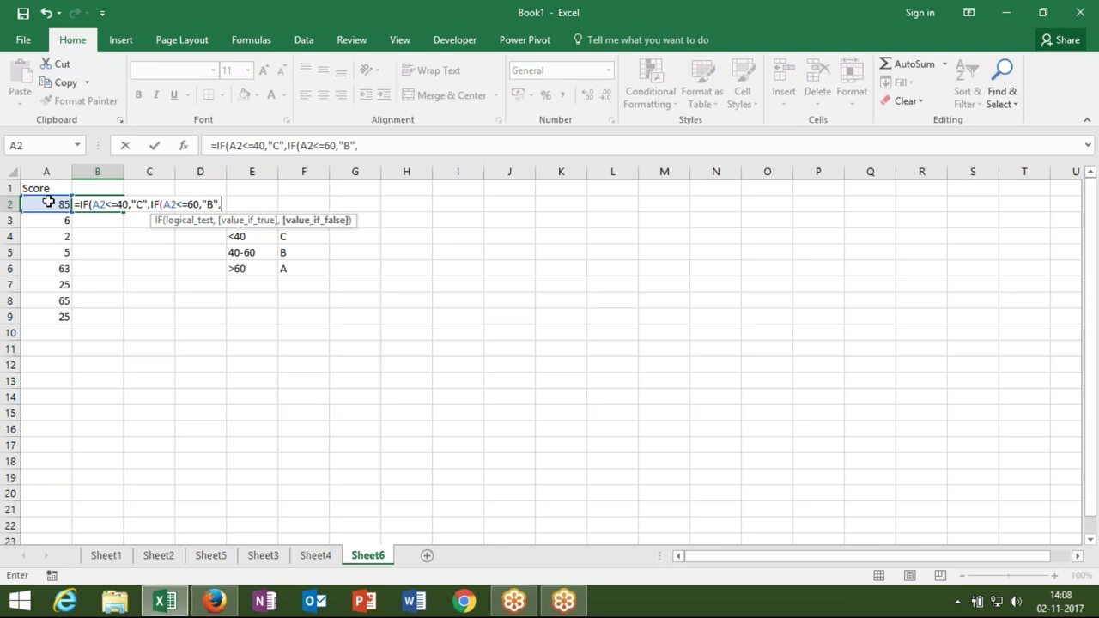
{"action": "type", "text": "irr("}
{"action": "key", "text": "BackSpace"}
{"action": "key", "text": "BackSpace"}
{"action": "key", "text": "BackSpace"}
{"action": "key", "text": "BackSpace"}
{"action": "type", "text": "IF("}
{"action": "left_click", "coordinate": [38, 203]}
{"action": "type", "text": "<"}
{"action": "key", "text": "BackSpace"}
{"action": "type", "text": ">60,\"A\""}
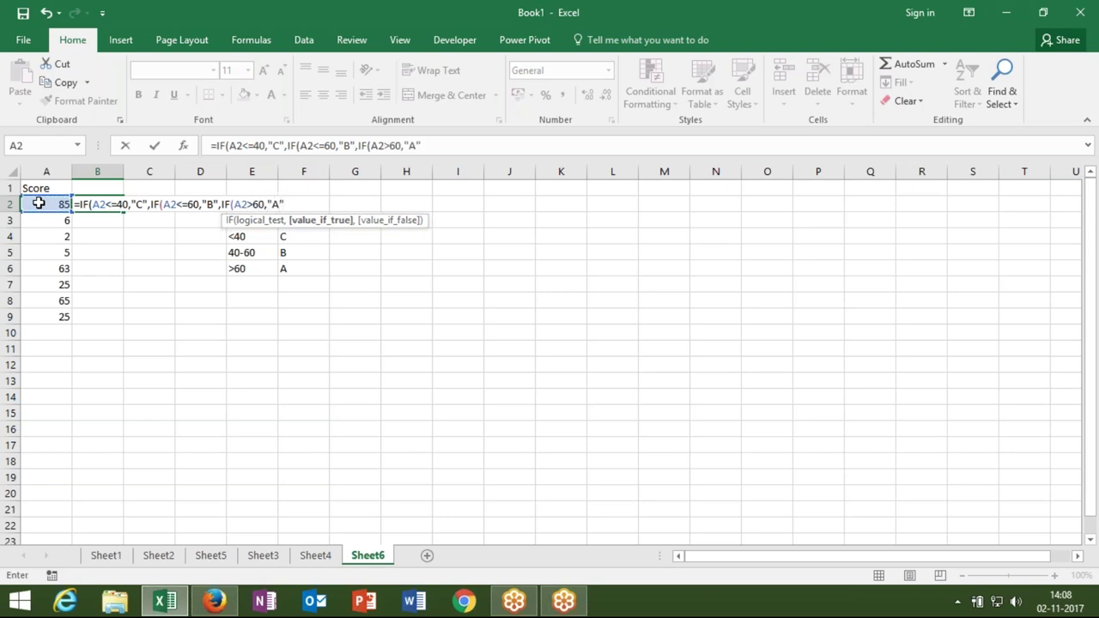
{"action": "key", "text": "Return"}
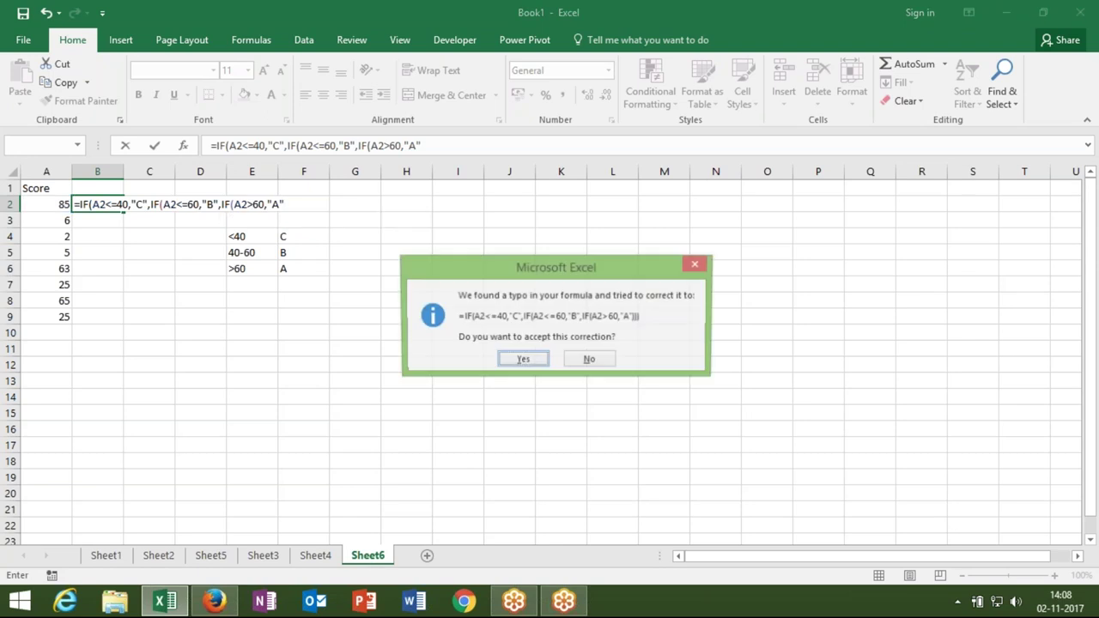
{"action": "key", "text": "Return"}
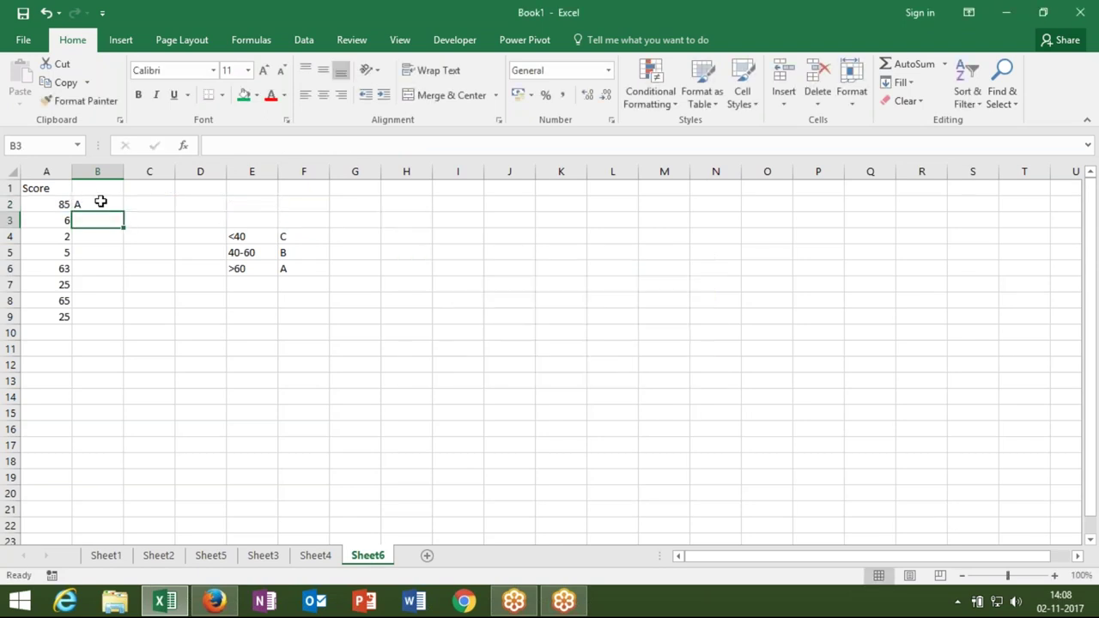
Step: Review the nested IF parts of B2's formula and confirm it unchanged
{"action": "left_click", "coordinate": [99, 202]}
{"action": "double_click", "coordinate": [94, 205]}
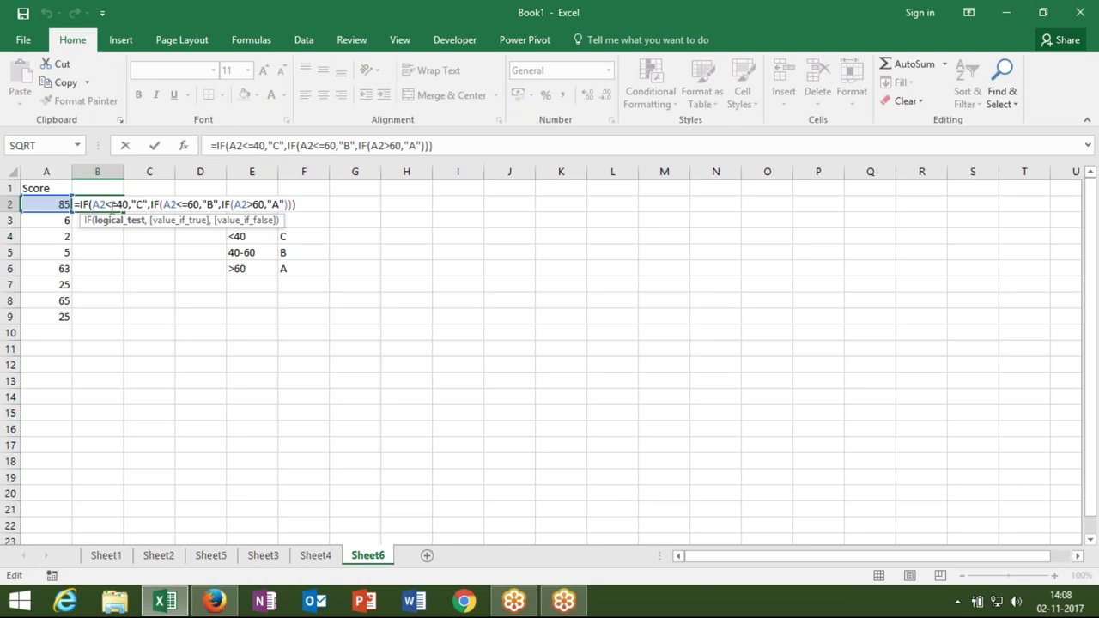
{"action": "left_click", "coordinate": [135, 205]}
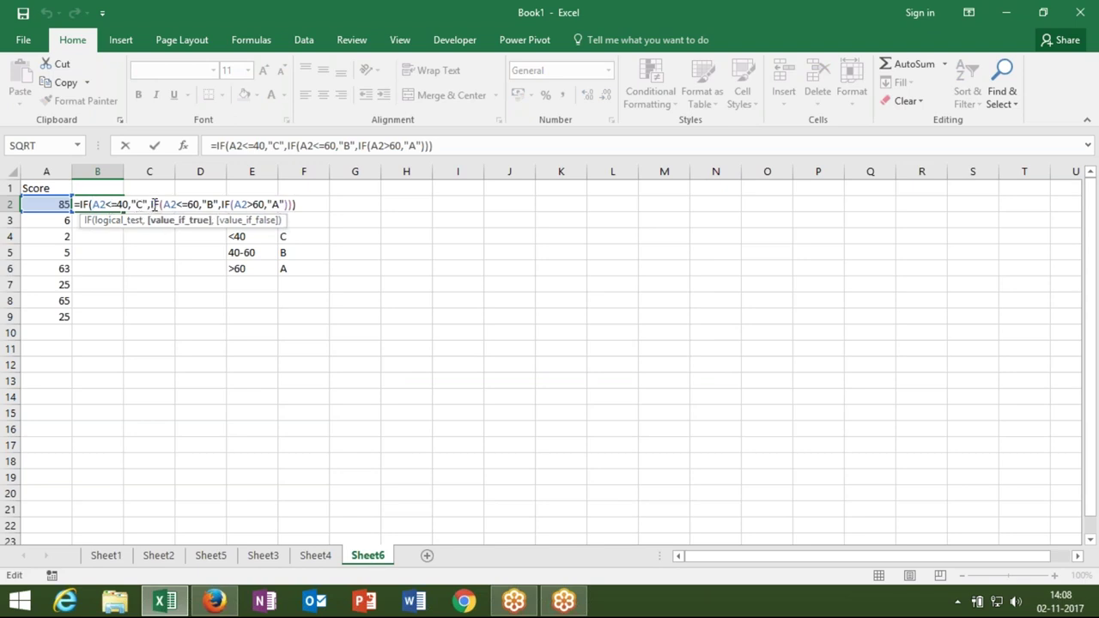
{"action": "left_click_drag", "start_coordinate": [152, 205], "coordinate": [296, 204]}
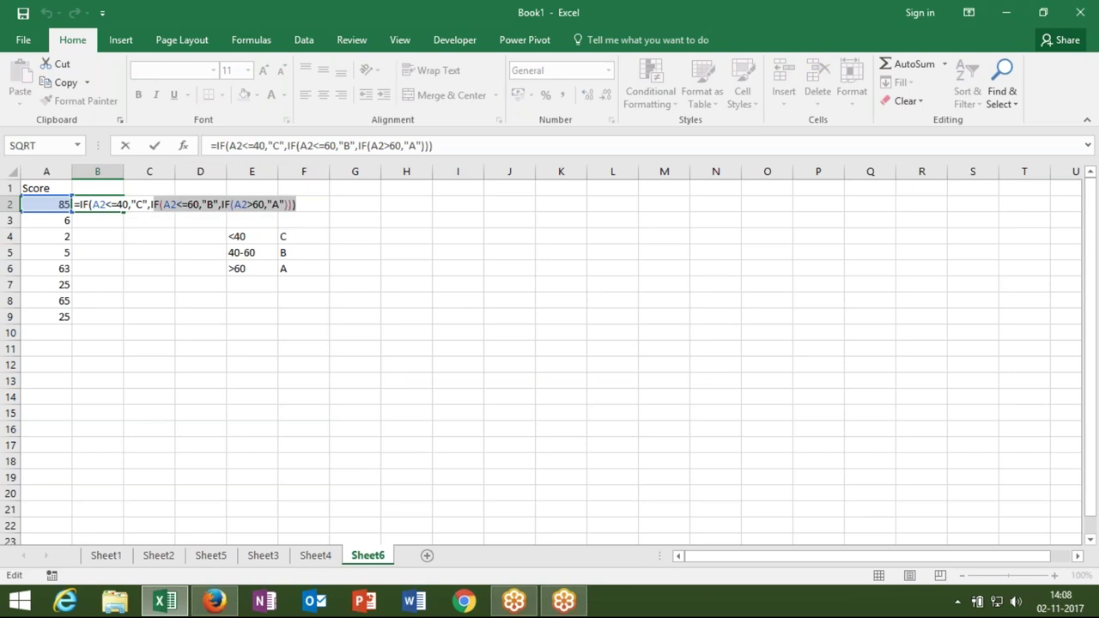
{"action": "left_click", "coordinate": [184, 204]}
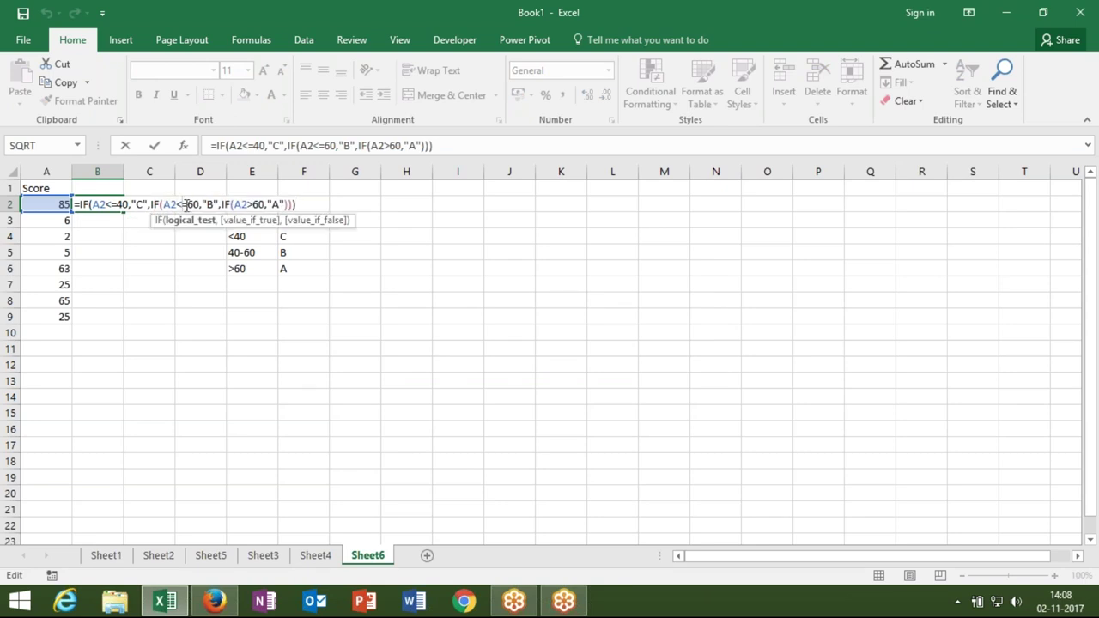
{"action": "left_click", "coordinate": [203, 204]}
{"action": "left_click_drag", "start_coordinate": [231, 205], "coordinate": [303, 205]}
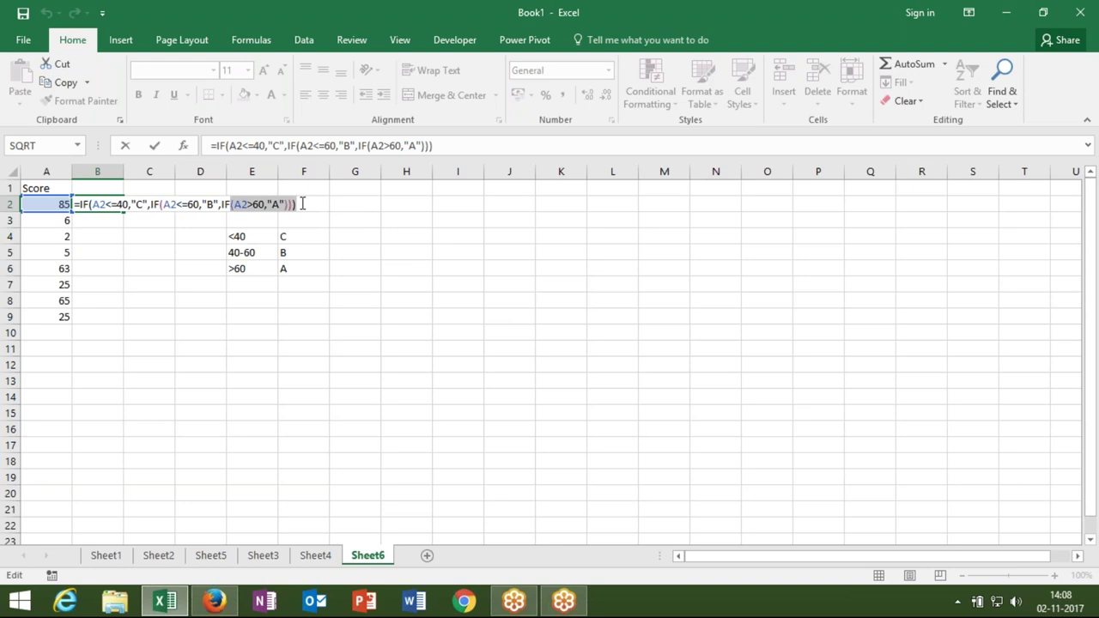
{"action": "key", "text": "Return"}
Step: Fill B2's grading formula down to B9 with the fill handle
{"action": "key", "text": "Up"}
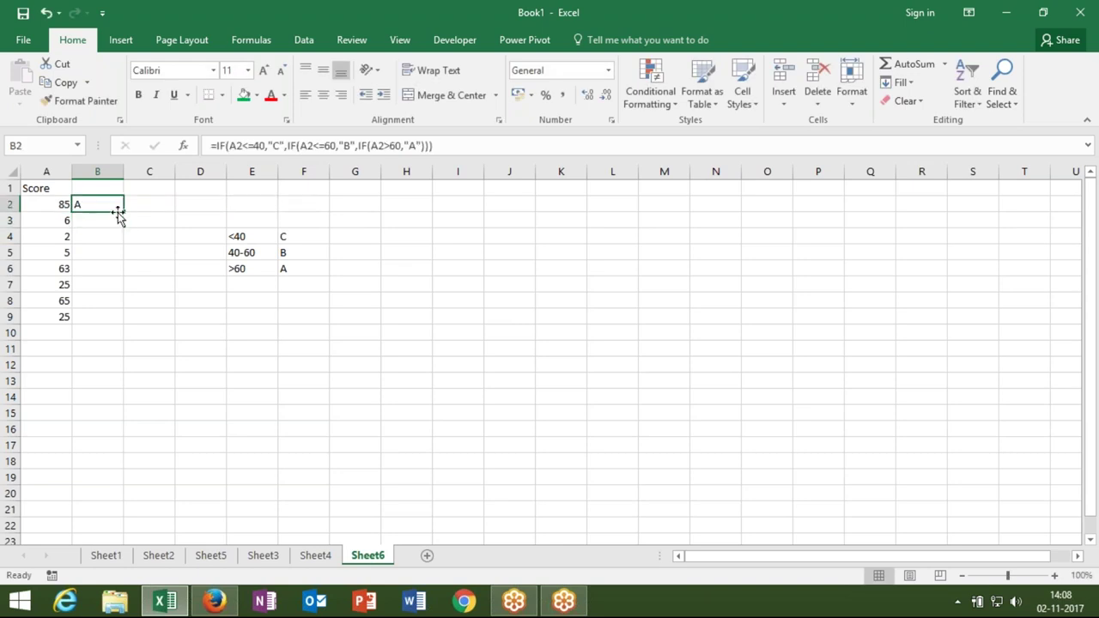
{"action": "left_click_drag", "start_coordinate": [123, 212], "coordinate": [123, 212]}
{"action": "double_click", "coordinate": [124, 212]}
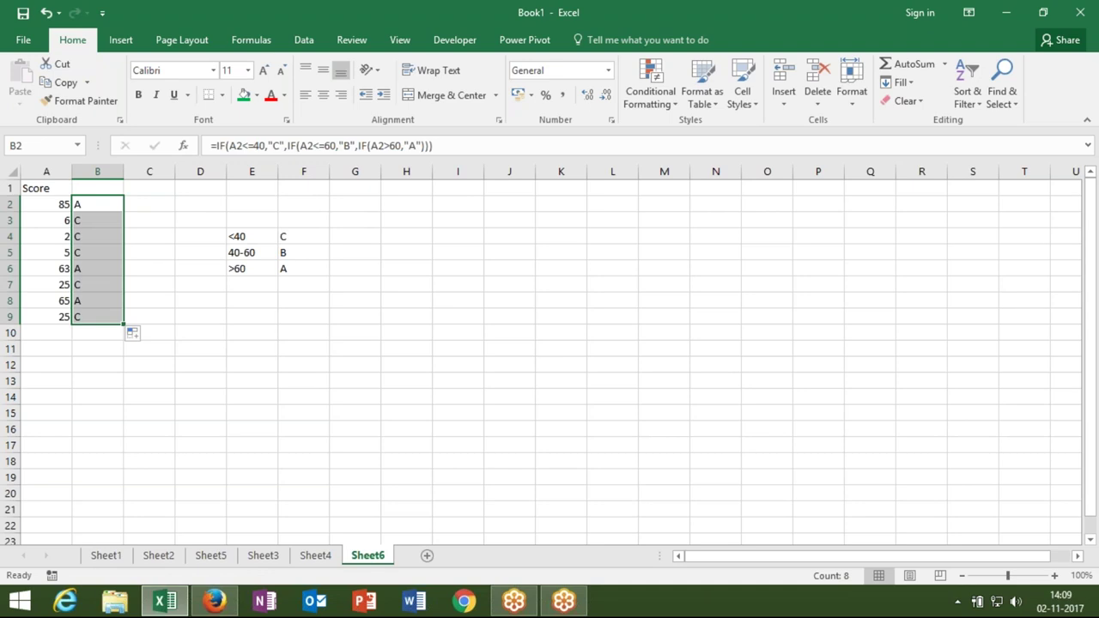
{"action": "left_click", "coordinate": [22, 40]}
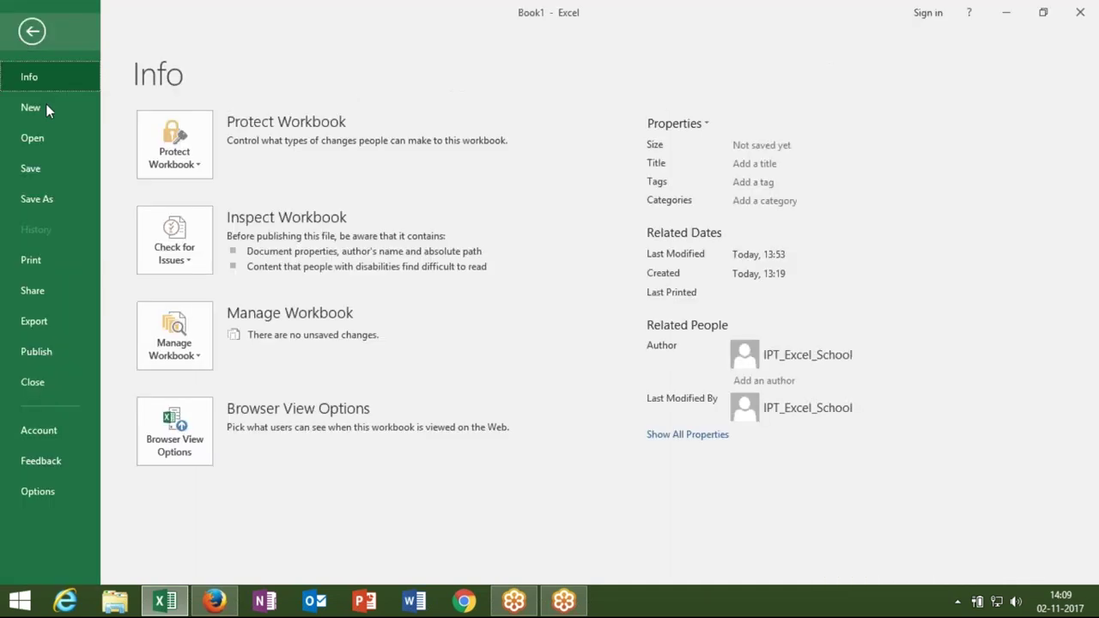
{"action": "left_click", "coordinate": [45, 138]}
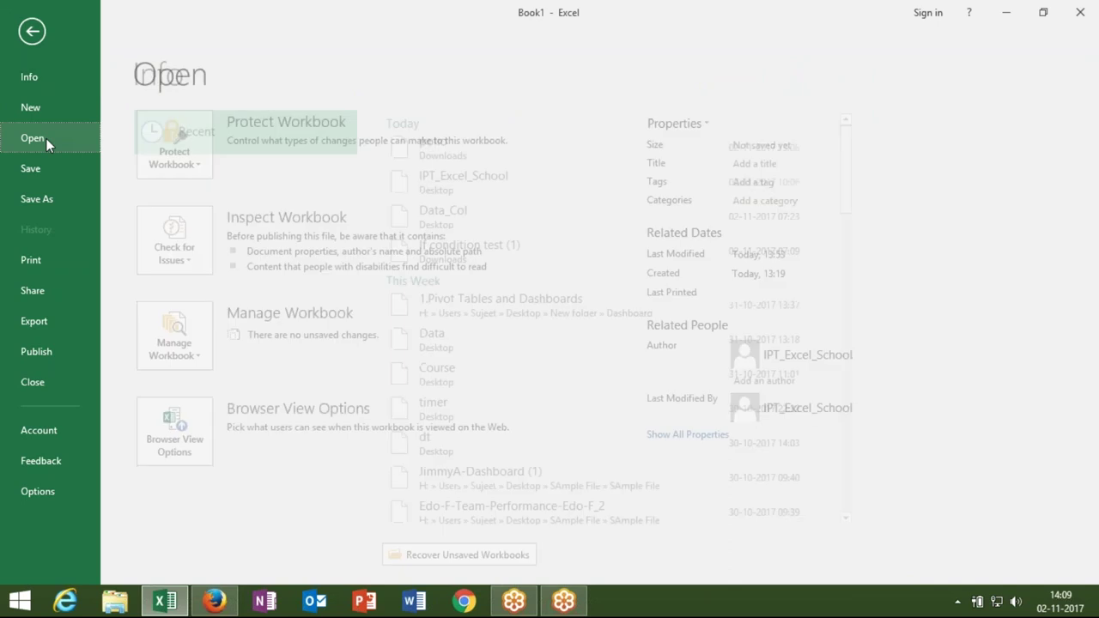
{"action": "left_click", "coordinate": [496, 247]}
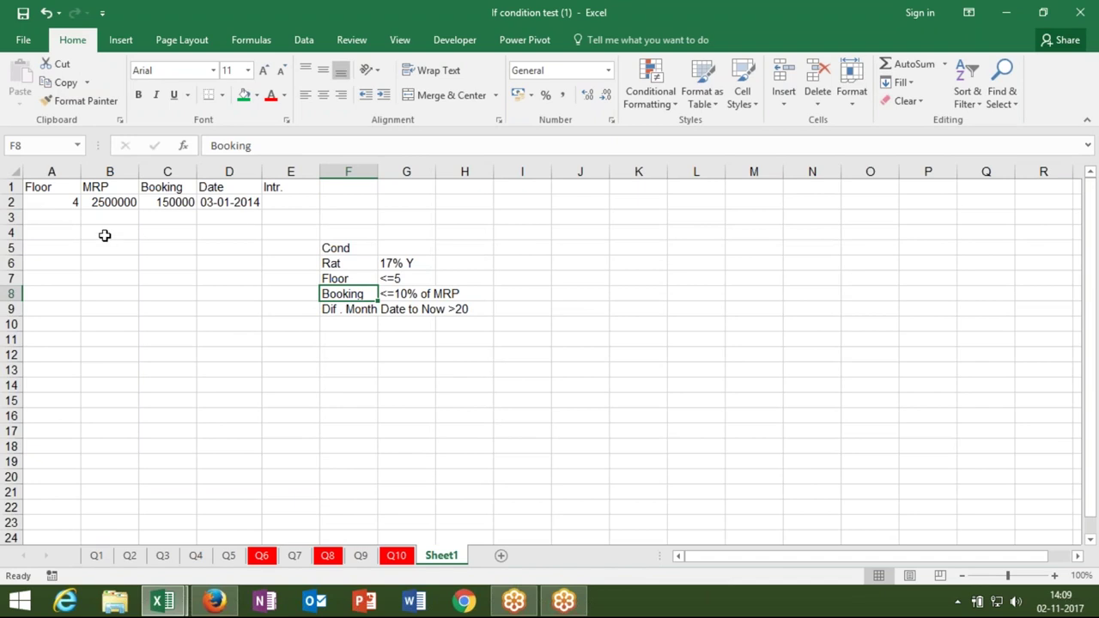
{"action": "left_click", "coordinate": [96, 556]}
{"action": "left_click", "coordinate": [143, 556]}
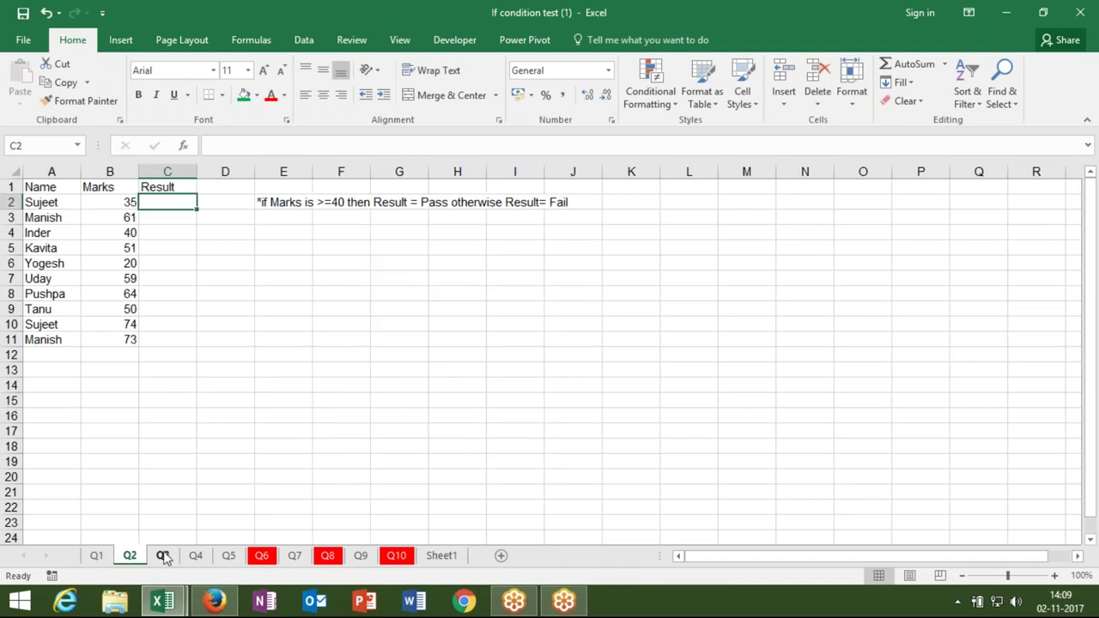
{"action": "left_click", "coordinate": [23, 41]}
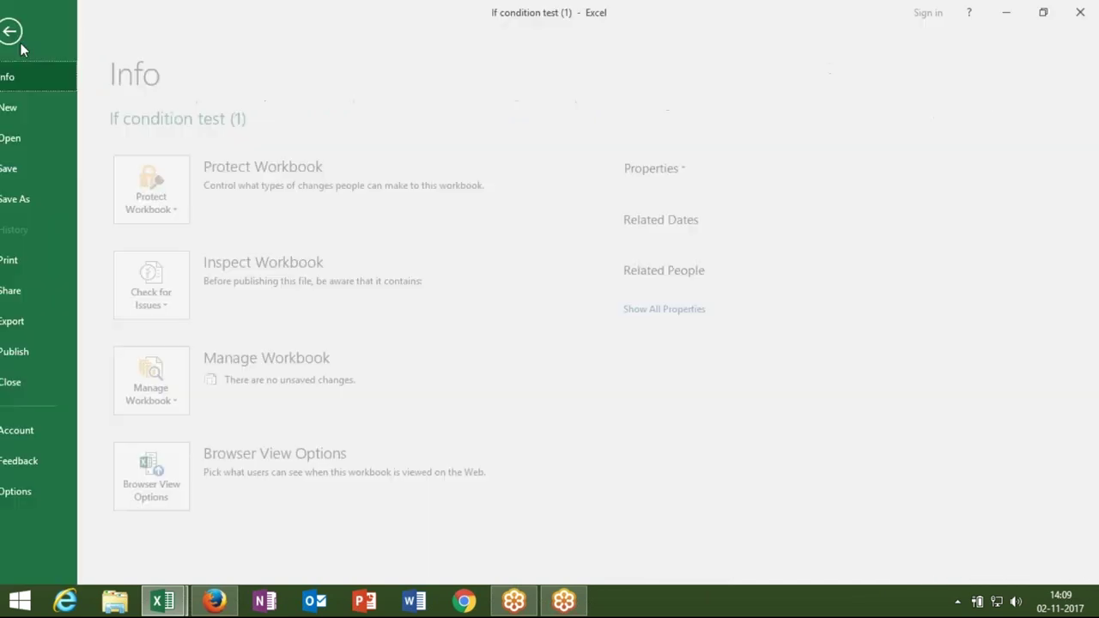
{"action": "left_click", "coordinate": [36, 138]}
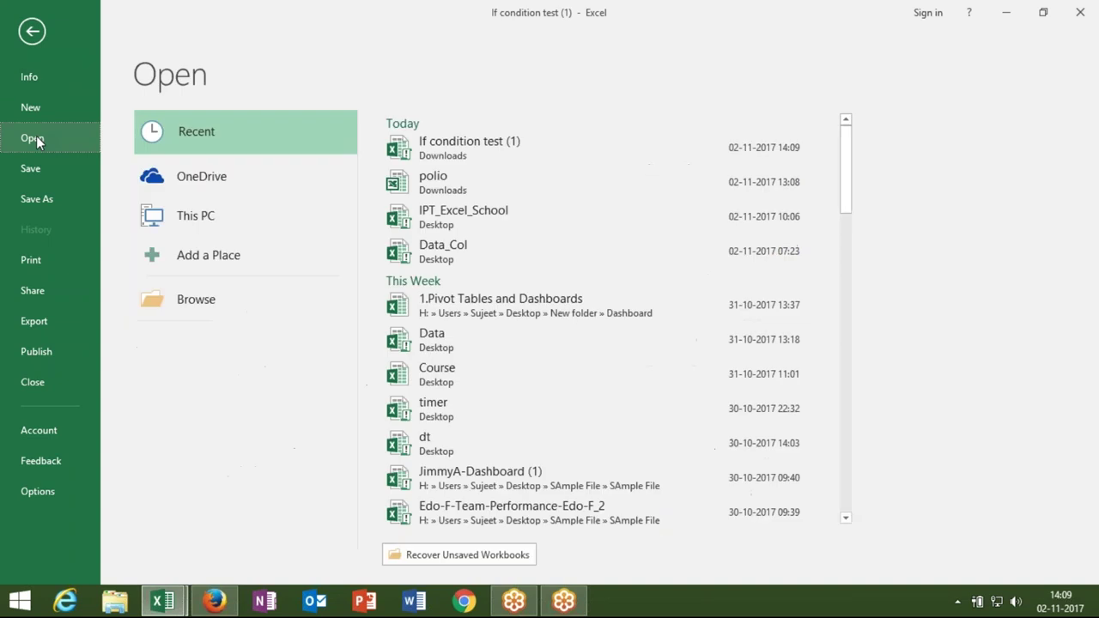
{"action": "right_click", "coordinate": [473, 159]}
{"action": "left_click", "coordinate": [506, 211]}
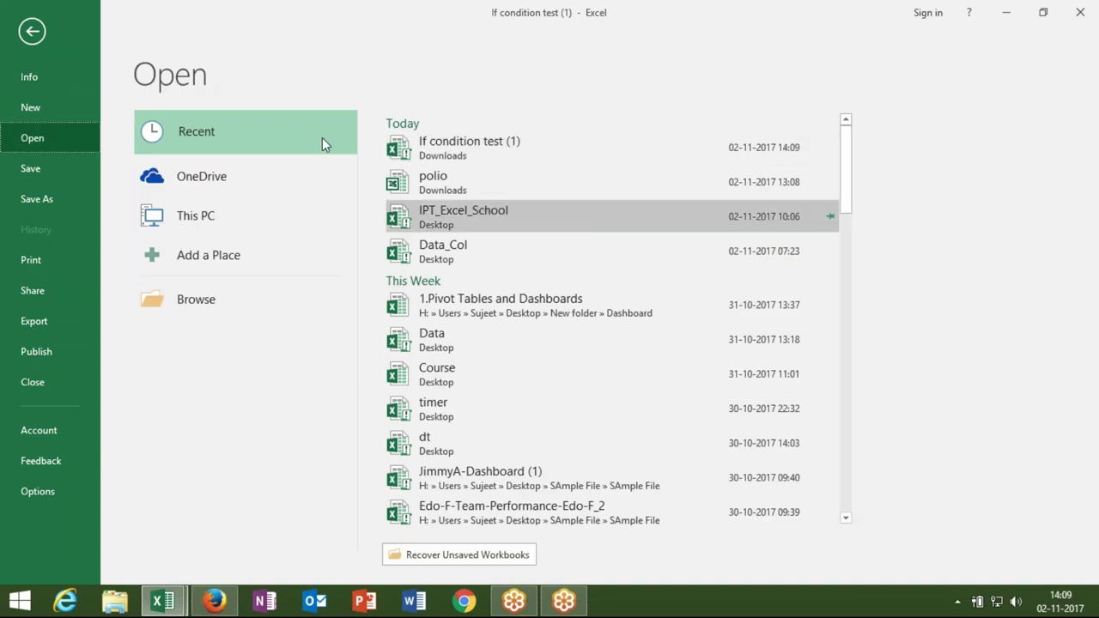
{"action": "left_click", "coordinate": [34, 39]}
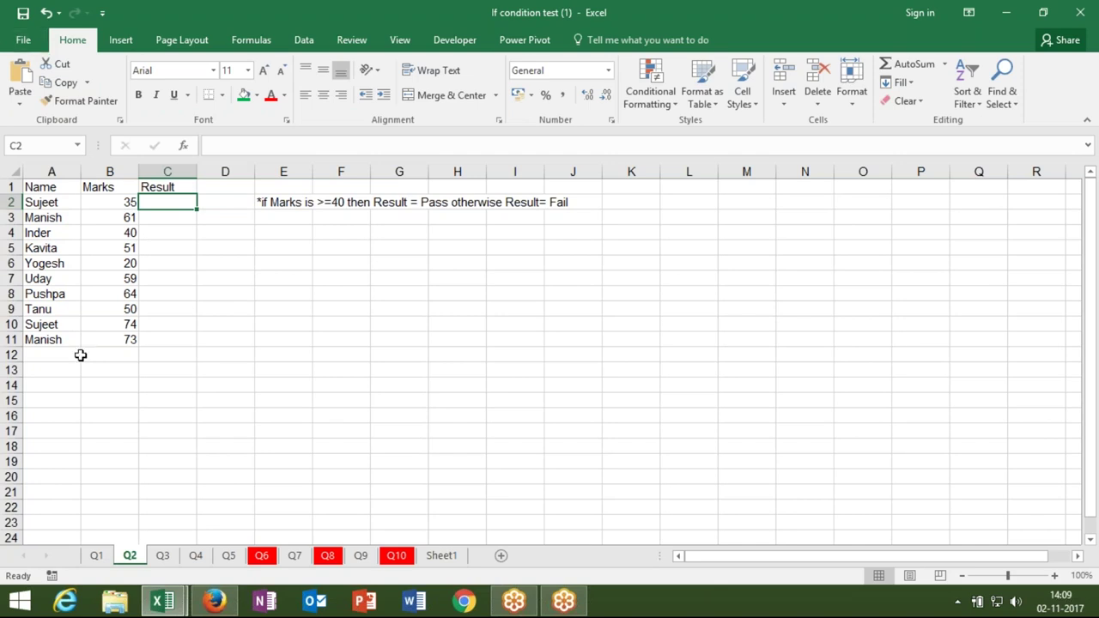
{"action": "left_click", "coordinate": [96, 556]}
{"action": "left_click", "coordinate": [130, 556]}
{"action": "left_click", "coordinate": [159, 556]}
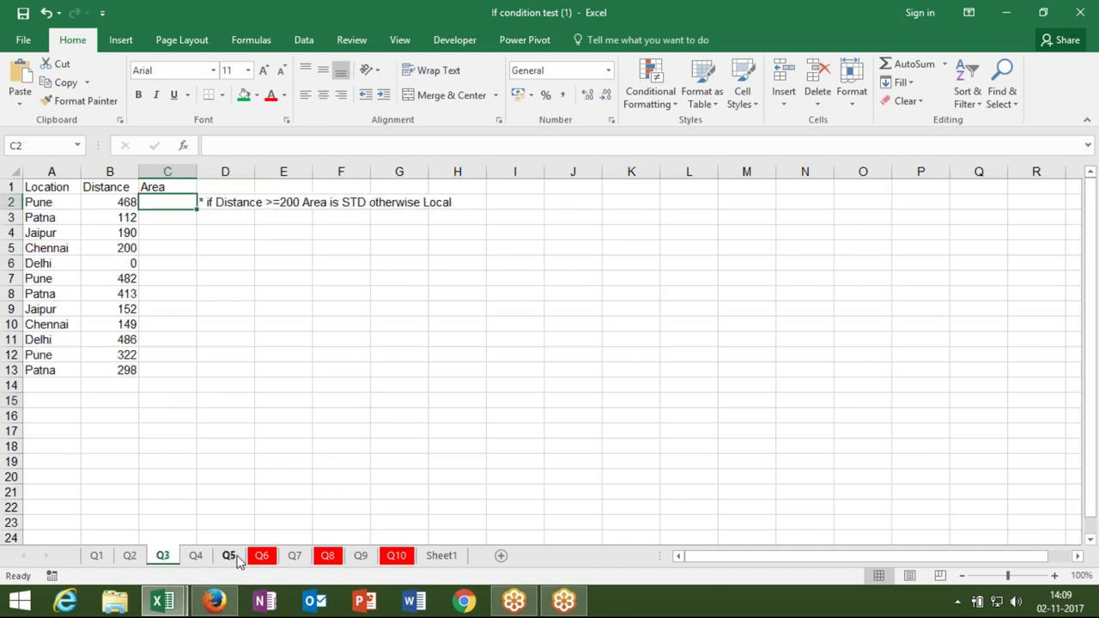
{"action": "left_click", "coordinate": [196, 558]}
{"action": "left_click", "coordinate": [227, 556]}
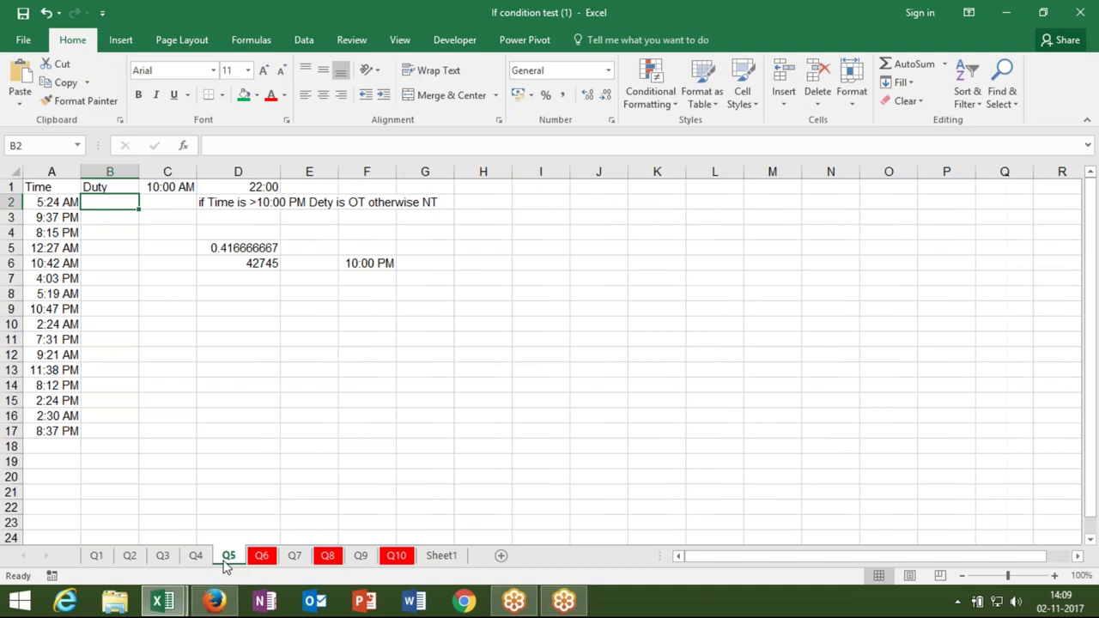
{"action": "left_click", "coordinate": [260, 556]}
{"action": "left_click", "coordinate": [296, 556]}
{"action": "left_click", "coordinate": [262, 556]}
{"action": "left_click", "coordinate": [316, 558]}
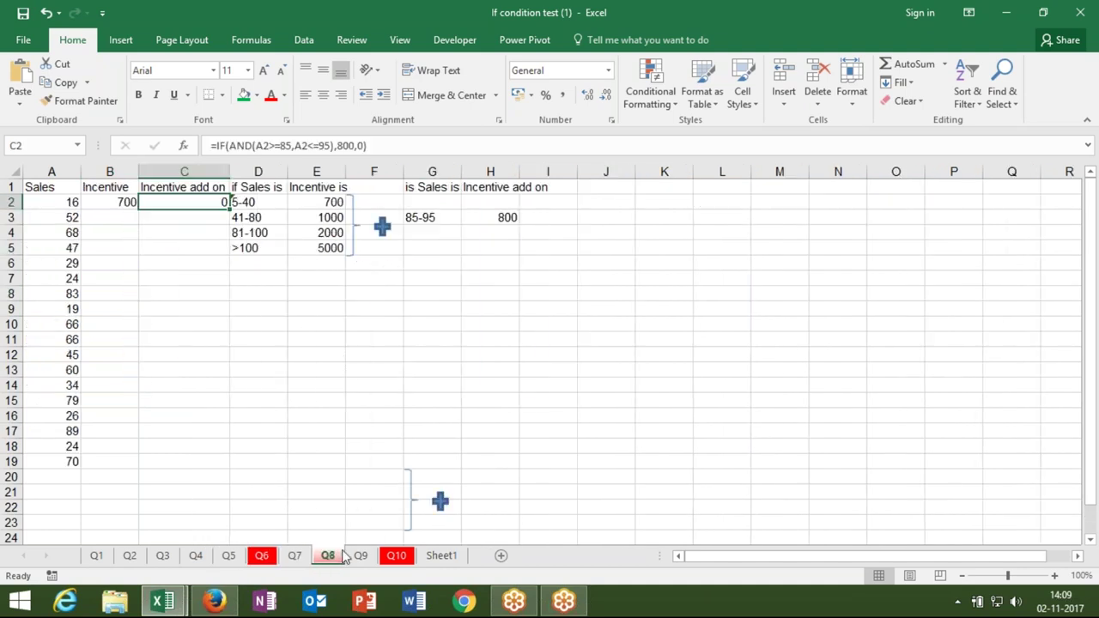
{"action": "left_click", "coordinate": [503, 429]}
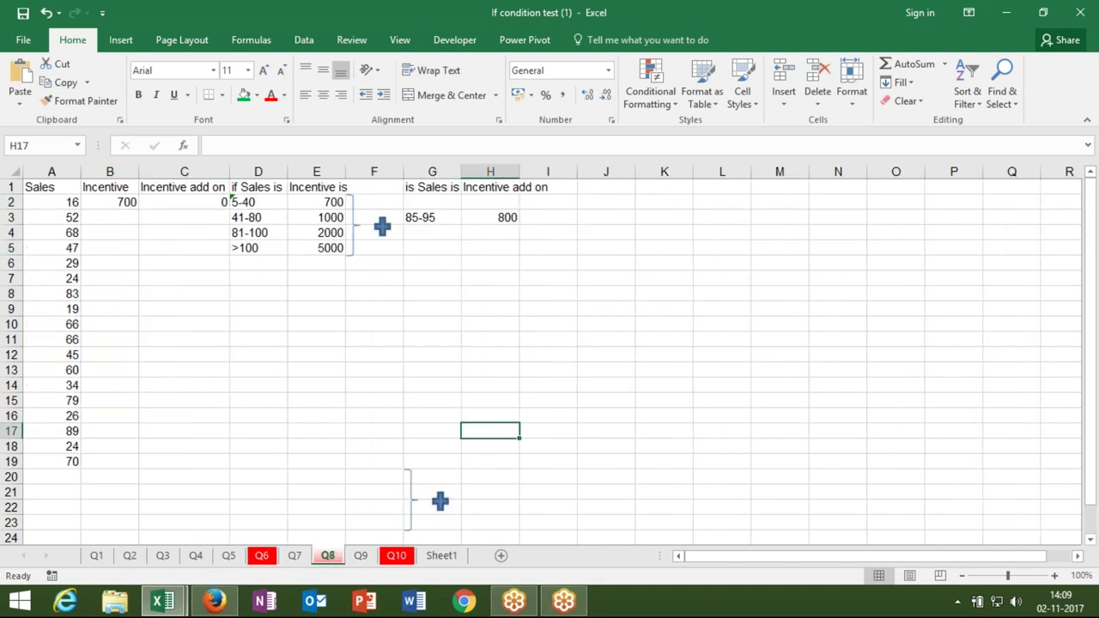
{"action": "left_click", "coordinate": [1082, 11]}
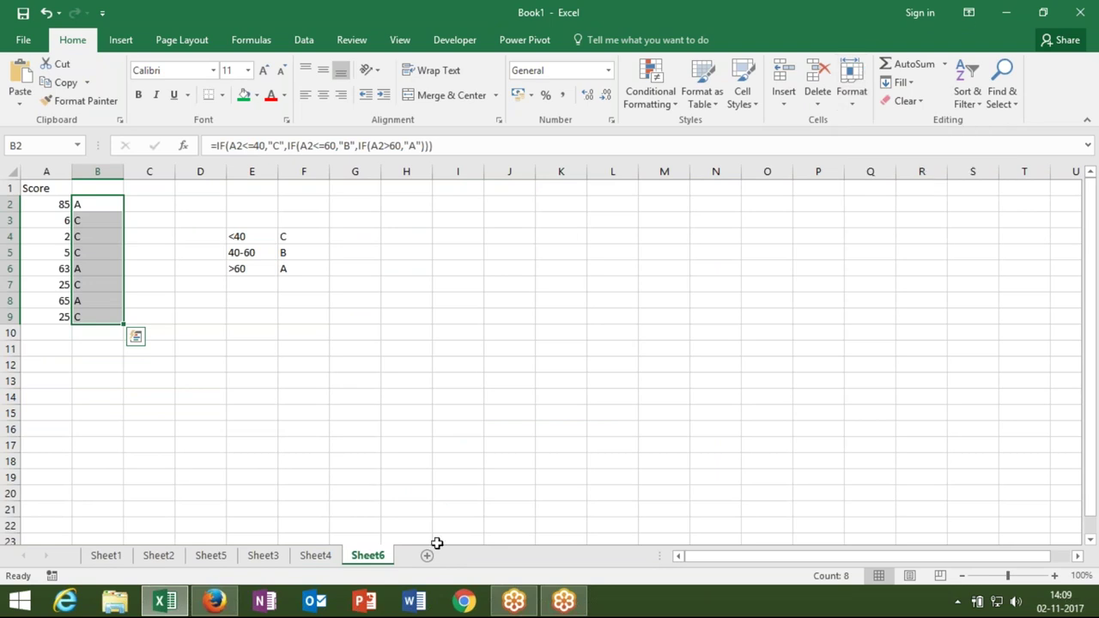
Step: Go to gmail.com in Chrome and open the Sent Mail folder
{"action": "left_click", "coordinate": [457, 604]}
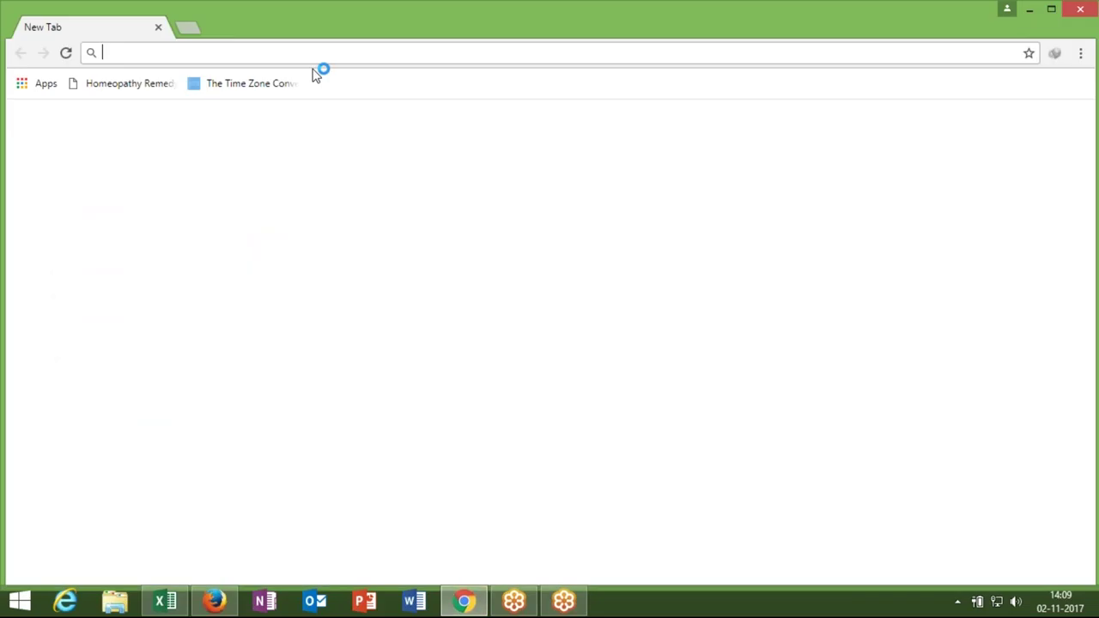
{"action": "type", "text": "gmail.com"}
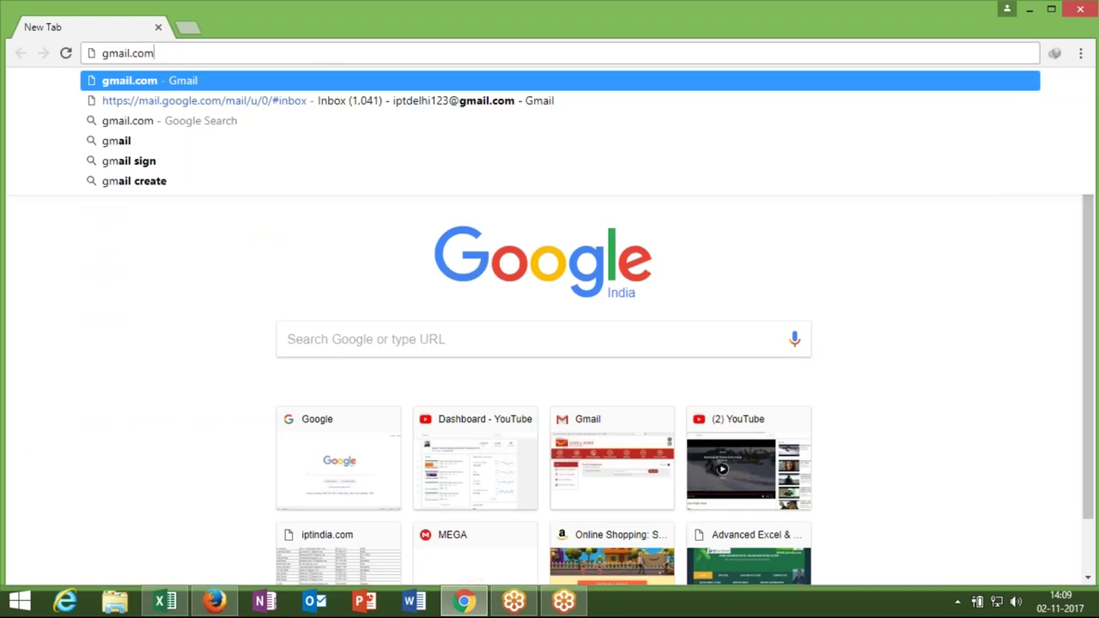
{"action": "key", "text": "Return"}
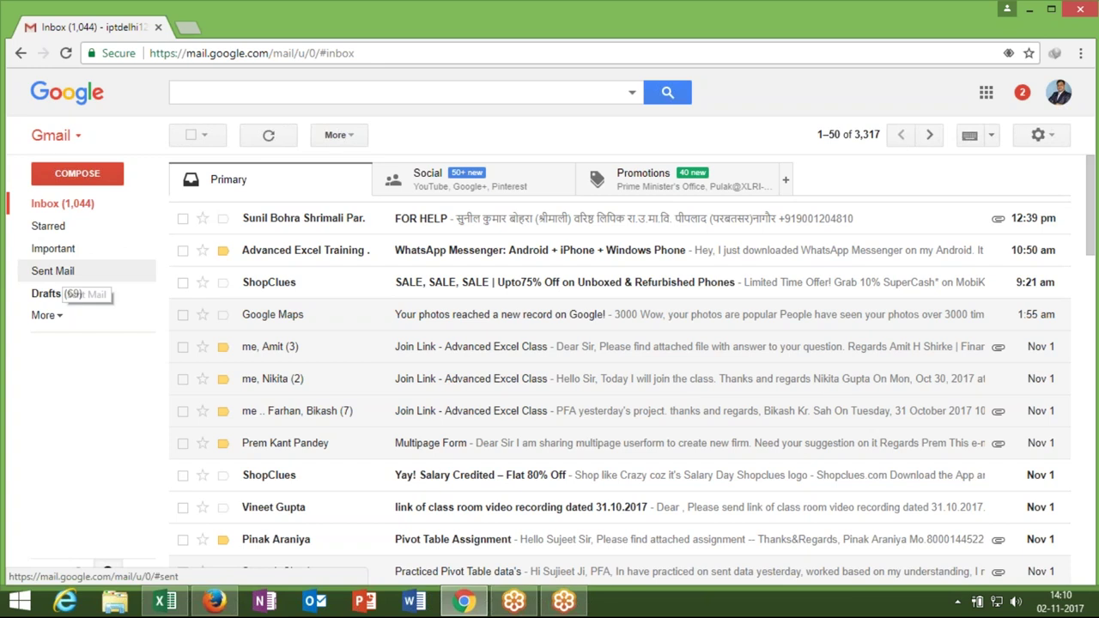
{"action": "left_click", "coordinate": [52, 270]}
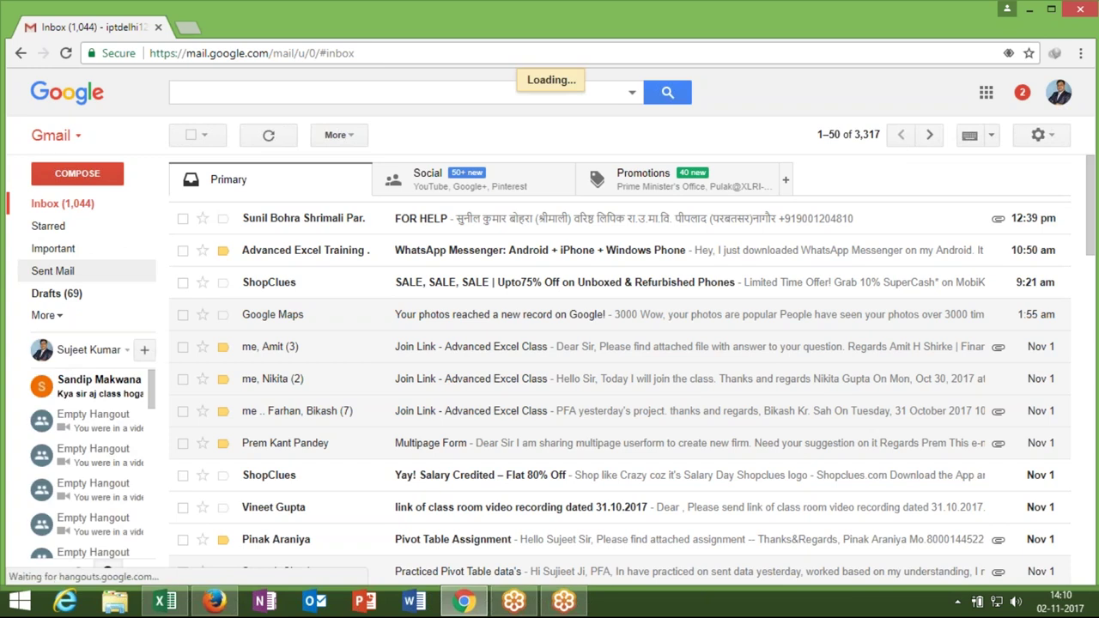